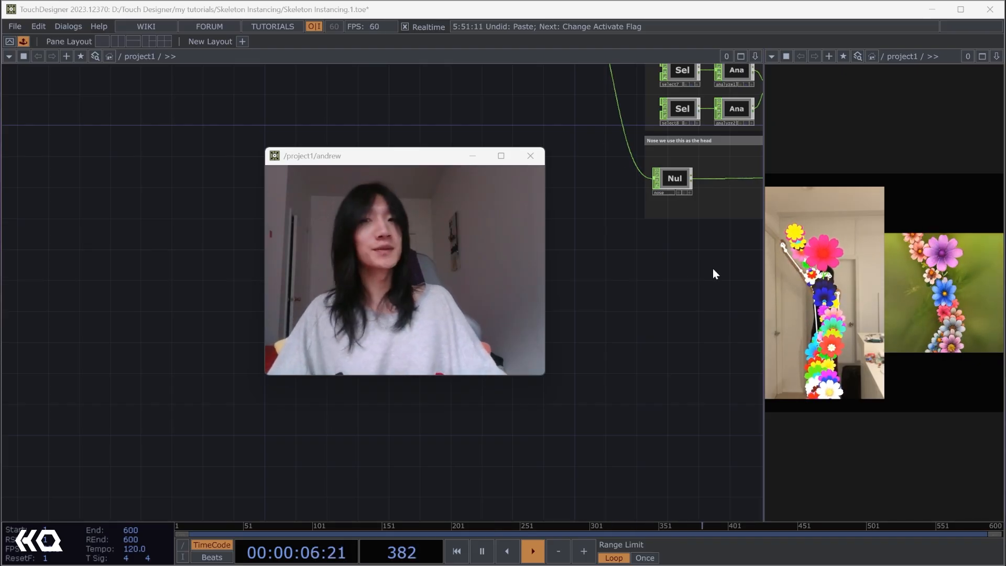
- Examine the finished skeleton-instancing network, from the tracked video through the limb, shoulder, hip and body groups to the final composite
left_click_drag(614, 230, 626, 247)
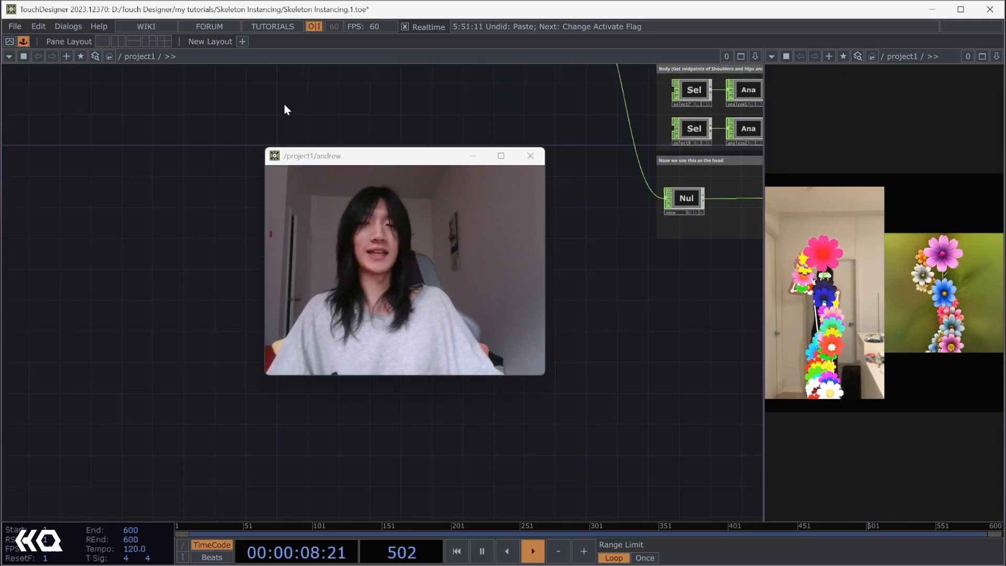
left_click_drag(340, 121, 626, 339)
scroll(624, 245, "up", 5)
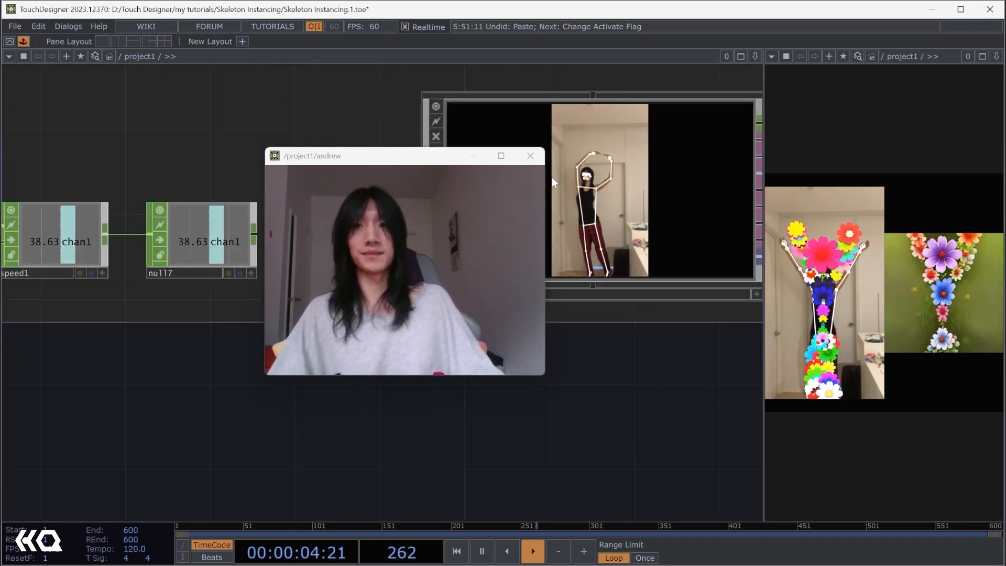
scroll(607, 238, "down", 5)
left_click_drag(606, 325, 73, 305)
scroll(643, 226, "up", 10)
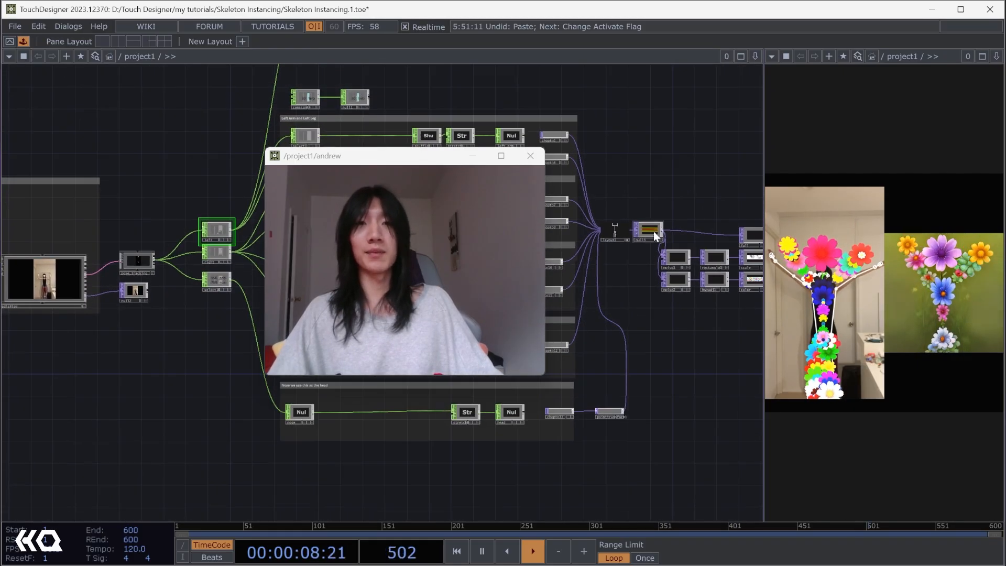
left_click_drag(548, 333, 655, 369)
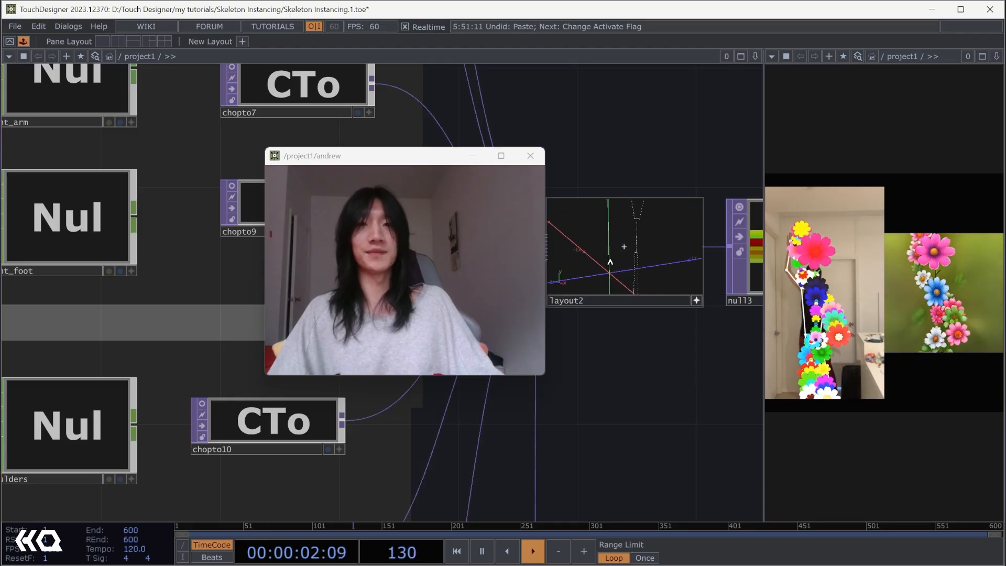
scroll(638, 376, "down", 10)
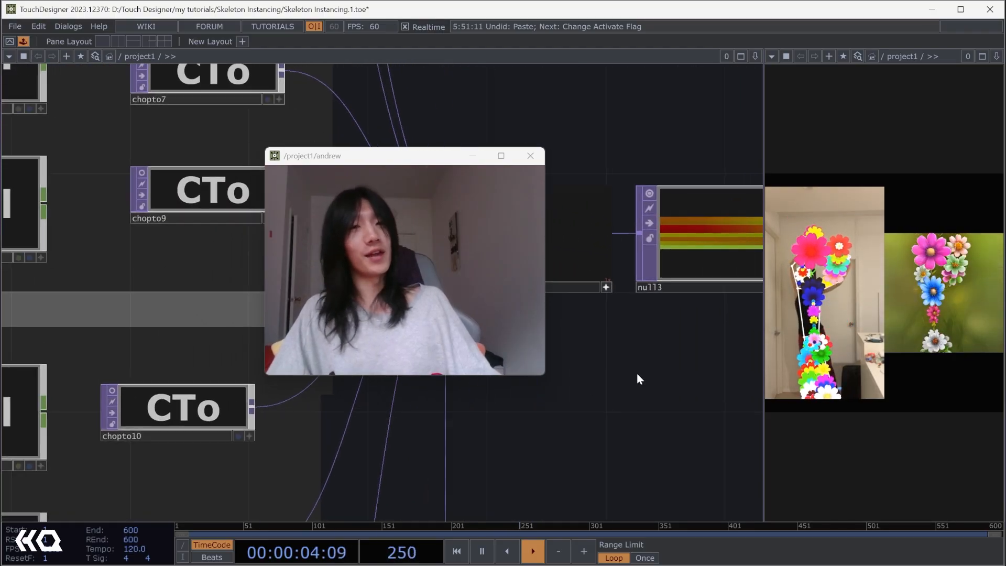
left_click_drag(570, 198, 231, 123)
left_click_drag(630, 436, 469, 408)
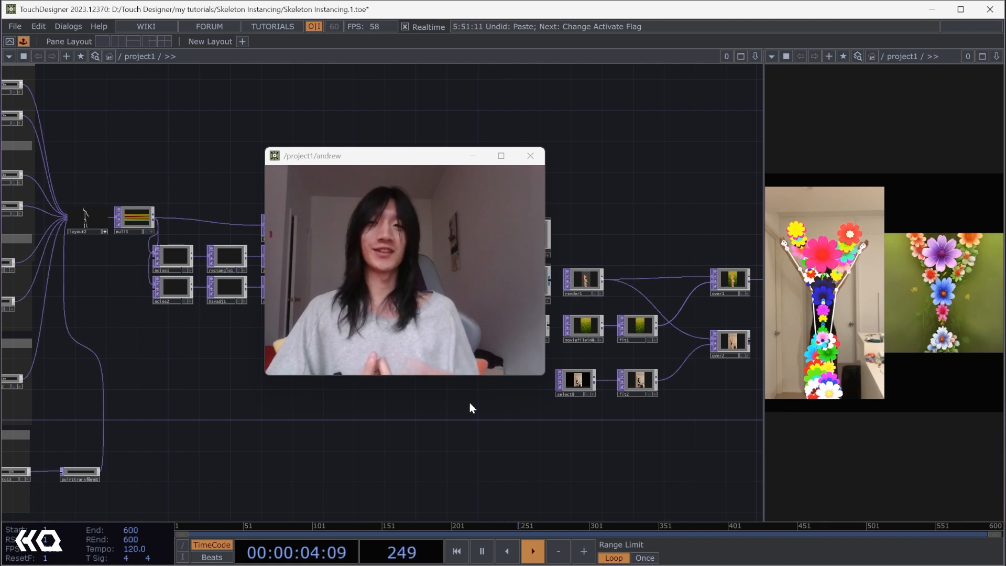
left_click_drag(146, 321, 241, 370)
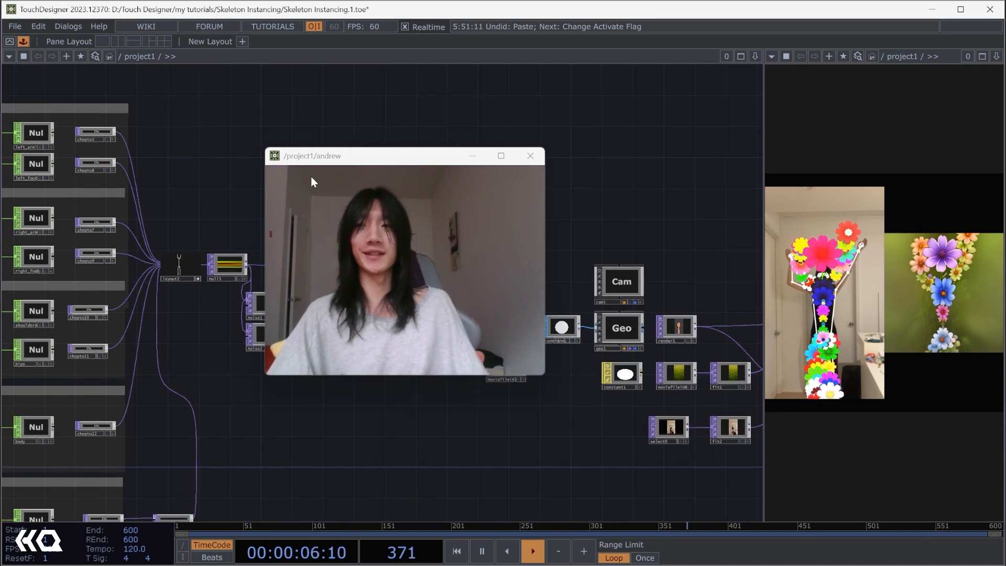
left_click_drag(194, 181, 244, 255)
left_click_drag(88, 168, 189, 151)
left_click_drag(132, 157, 130, 109)
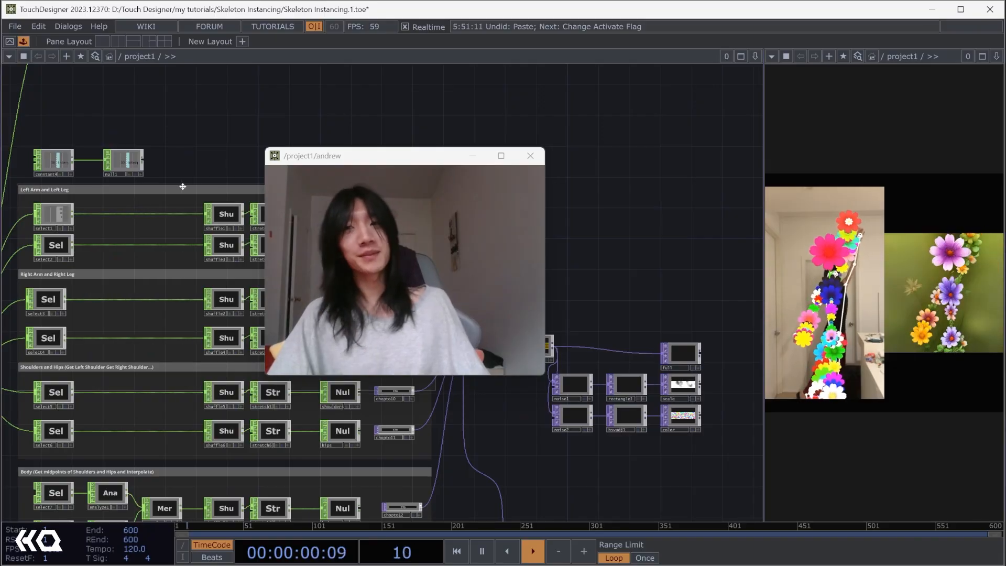
left_click_drag(198, 150, 199, 69)
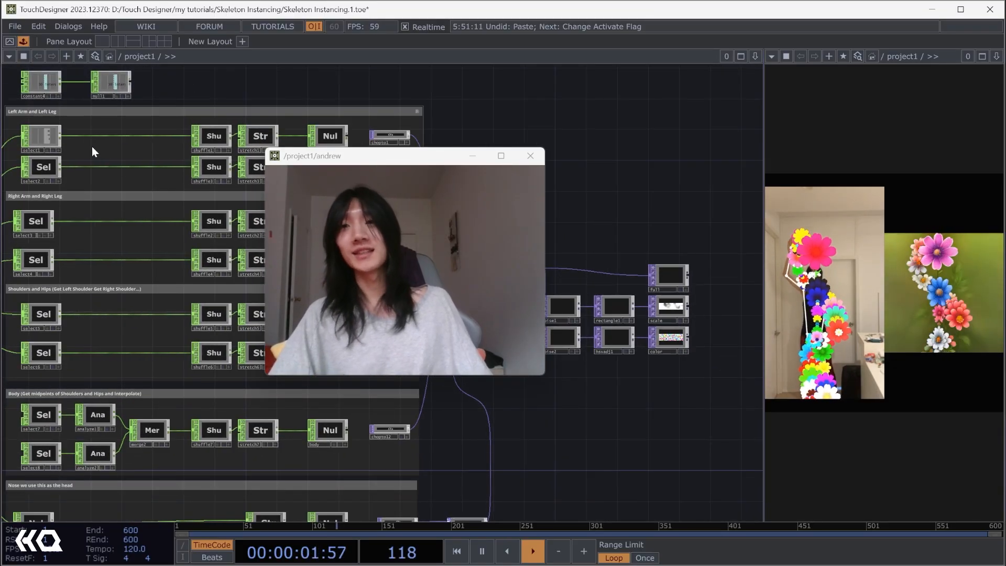
left_click_drag(157, 108, 196, 128)
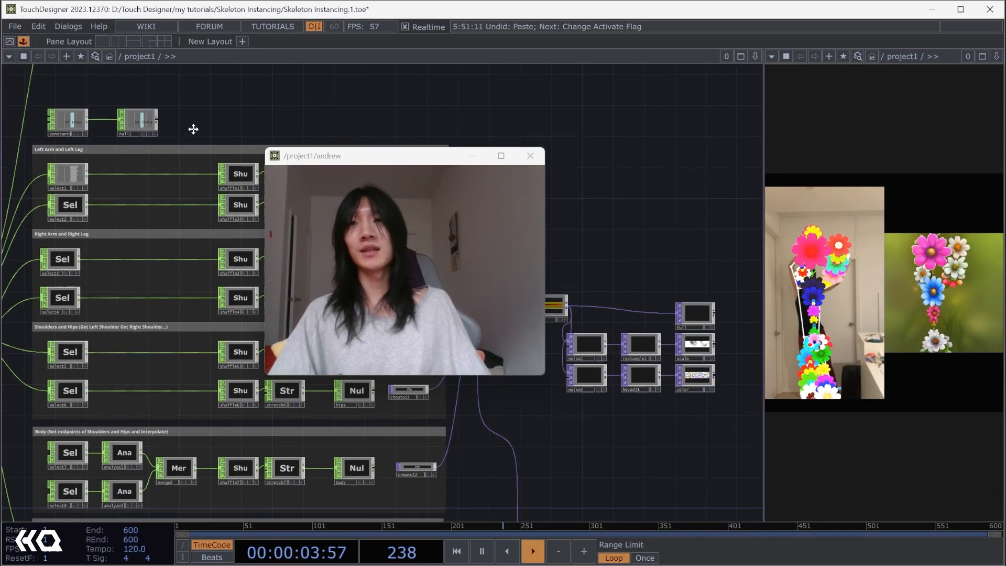
- Set the interpolation value of the constant4 CHOP to 24 and inspect the skeleton points in the layout2 viewer
left_click(74, 126)
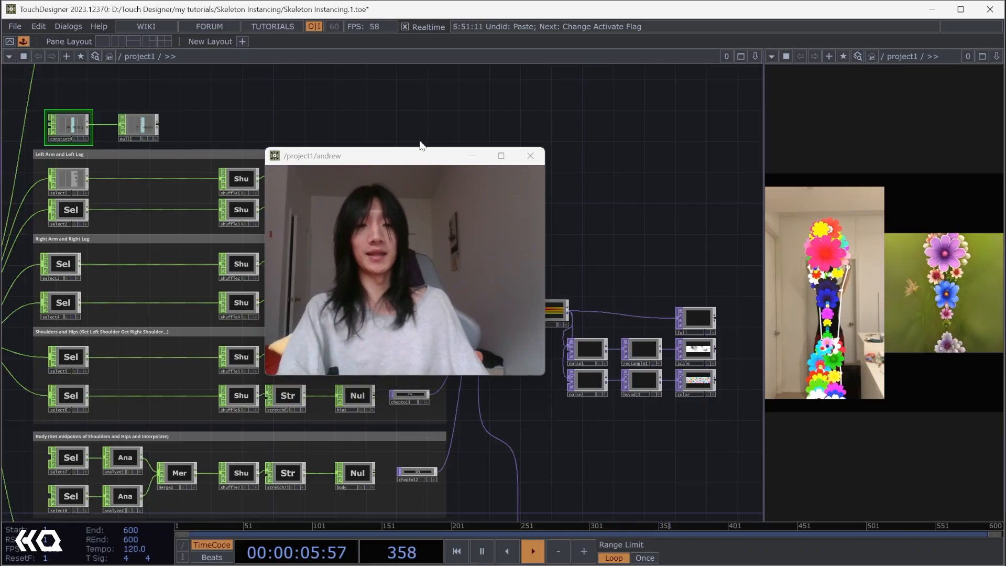
key("p")
left_click_drag(570, 306, 652, 280)
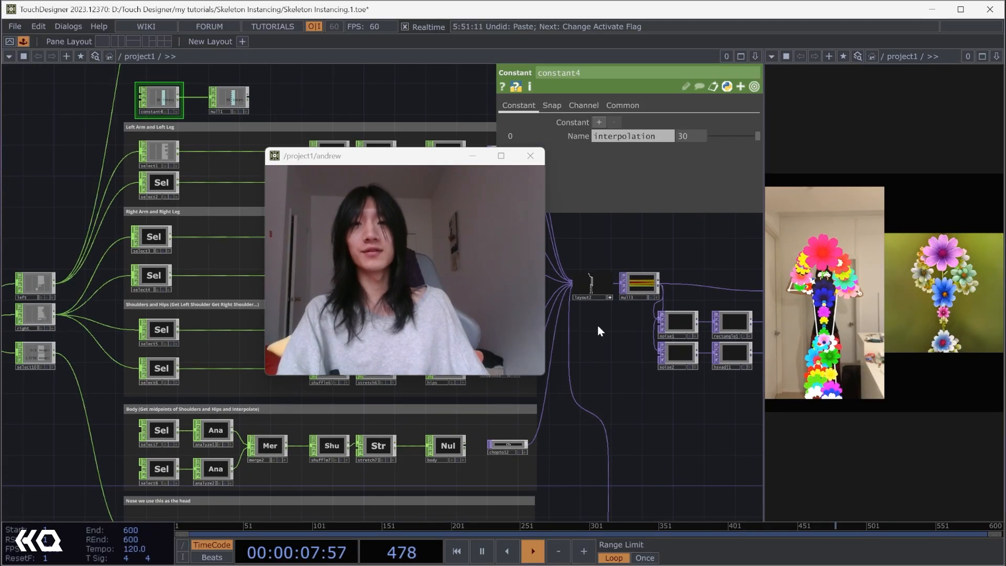
scroll(597, 325, "up", 5)
left_click_drag(594, 306, 631, 394)
scroll(627, 382, "up", 4)
left_click_drag(623, 336, 635, 395)
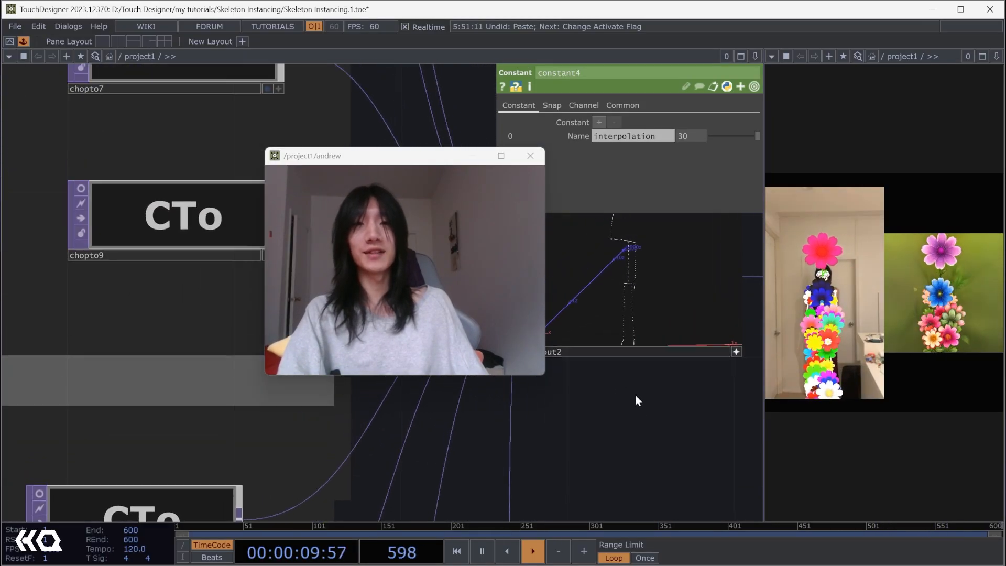
left_click_drag(641, 319, 620, 298)
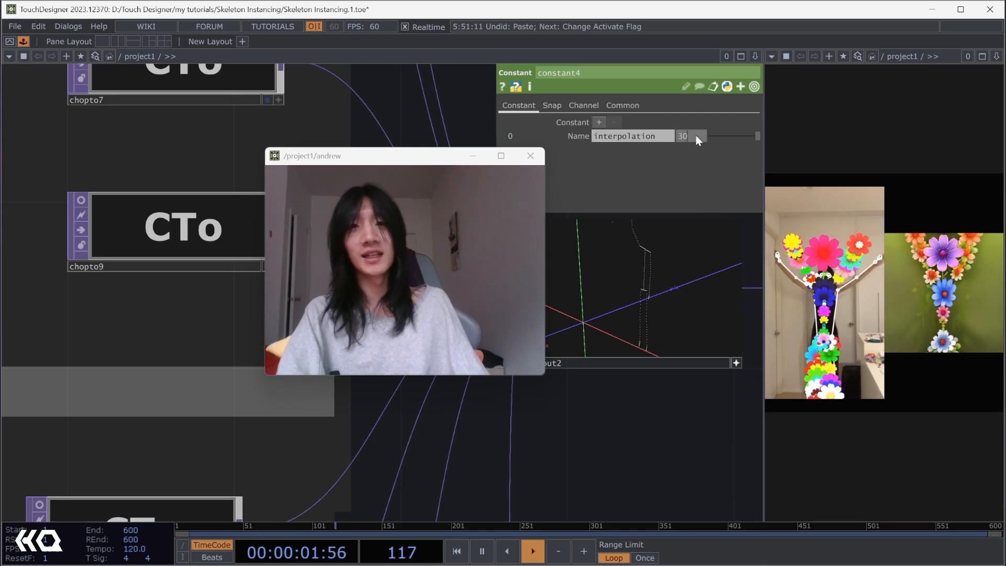
middle_click_drag(696, 135, 688, 127)
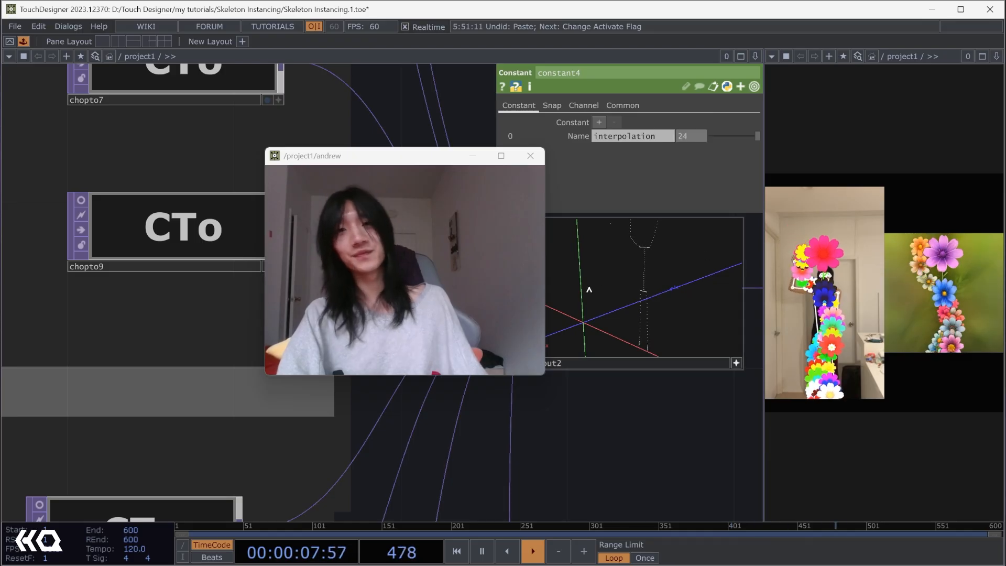
left_click_drag(589, 289, 671, 292)
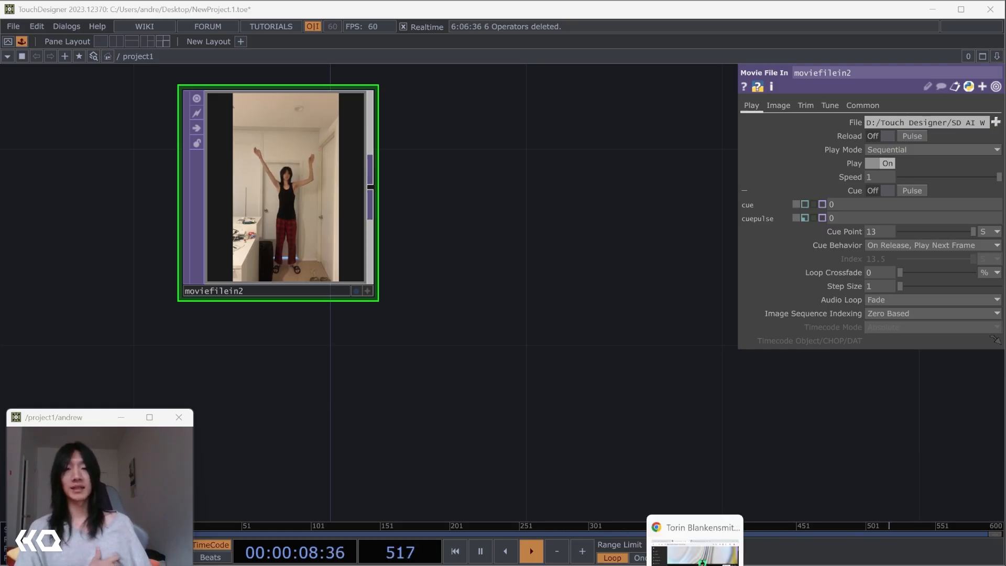
- Switch to the browser and look over the plugin author's Patreon posts, the mediapipe-touchdesigner GitHub repository and the NDI page
left_click(692, 513)
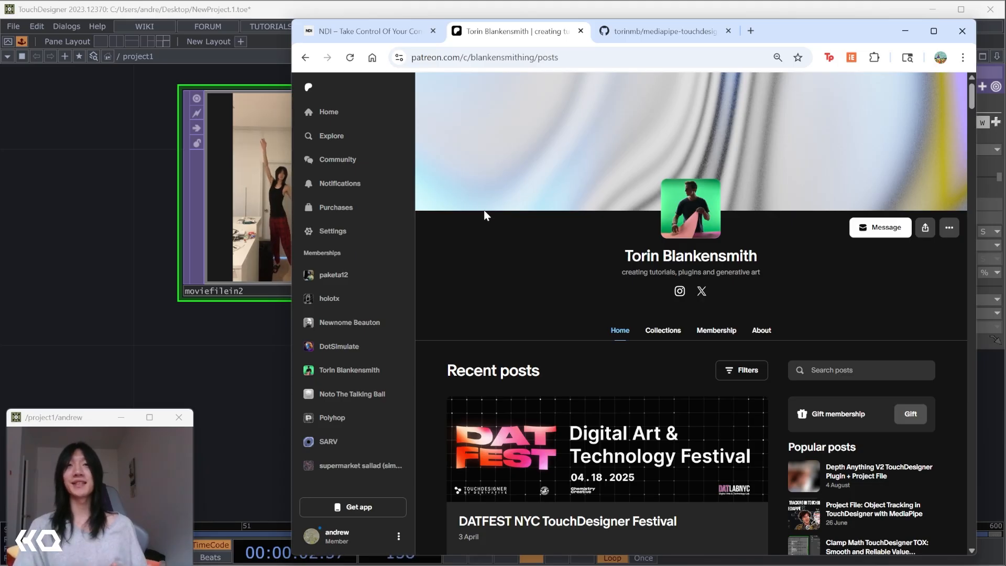
scroll(499, 245, "down", 10)
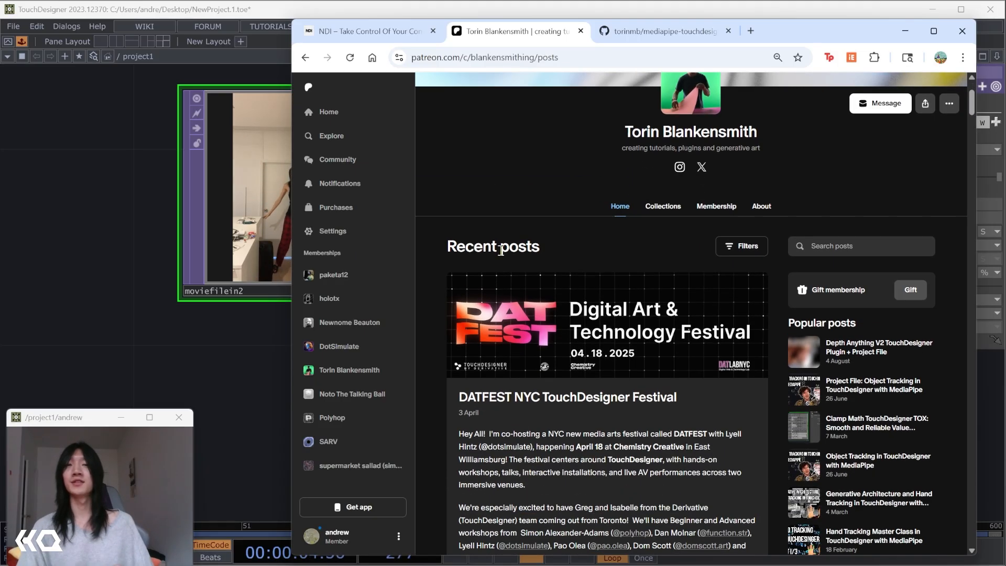
scroll(499, 254, "down", 20)
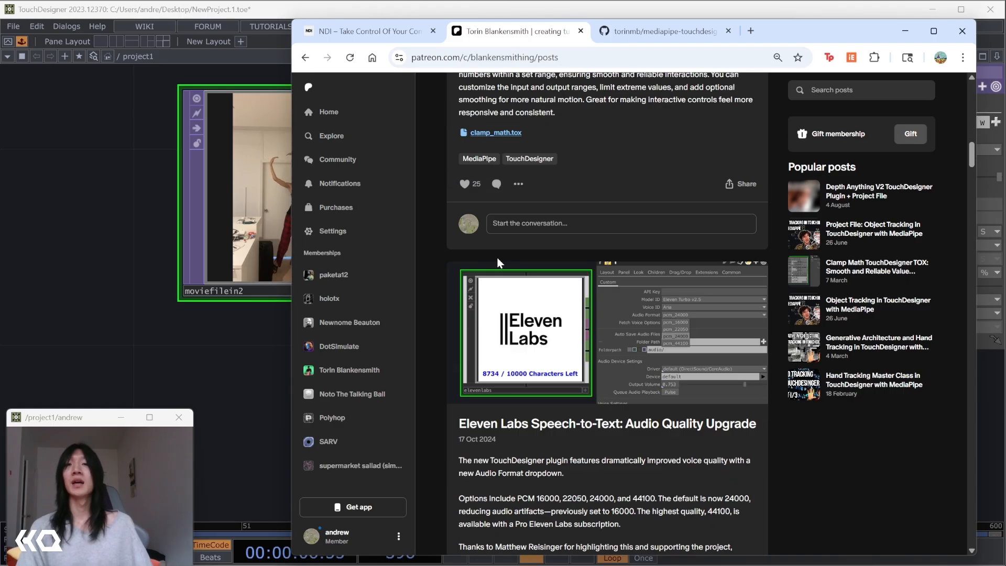
scroll(524, 270, "down", 5)
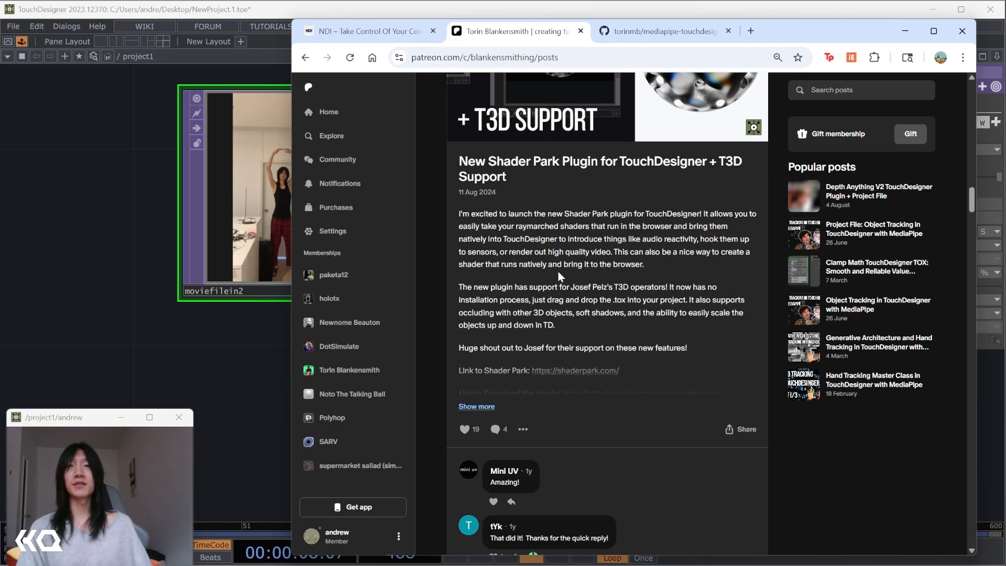
left_click(651, 32)
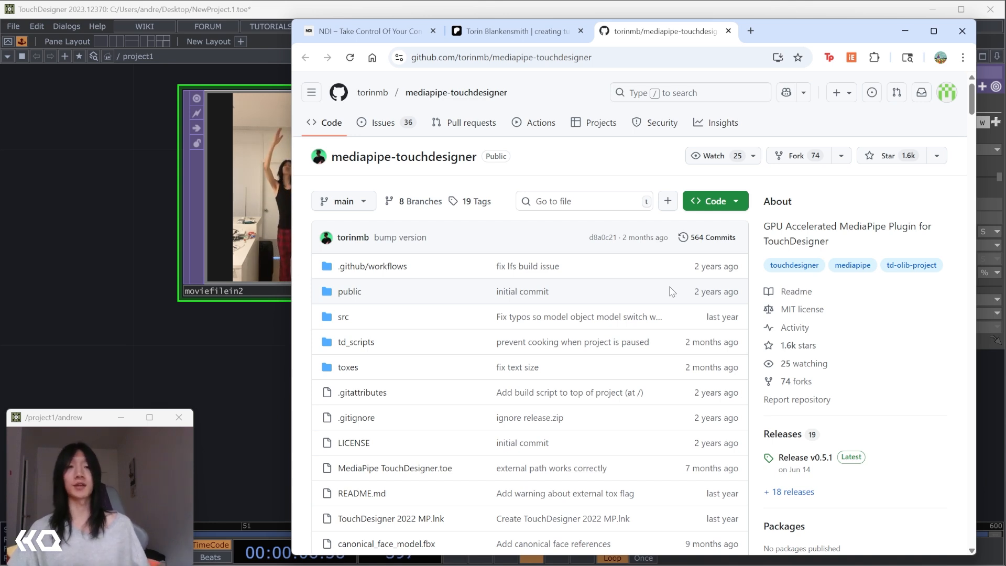
left_click(342, 32)
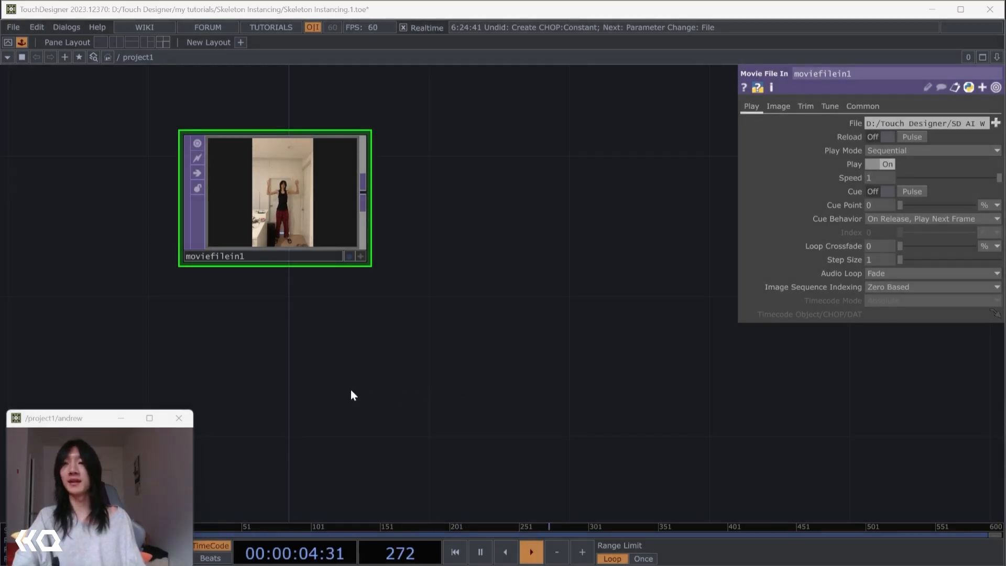
- Add a Constant CHOP to the network below the moviefilein1 node
left_click_drag(358, 386, 385, 366)
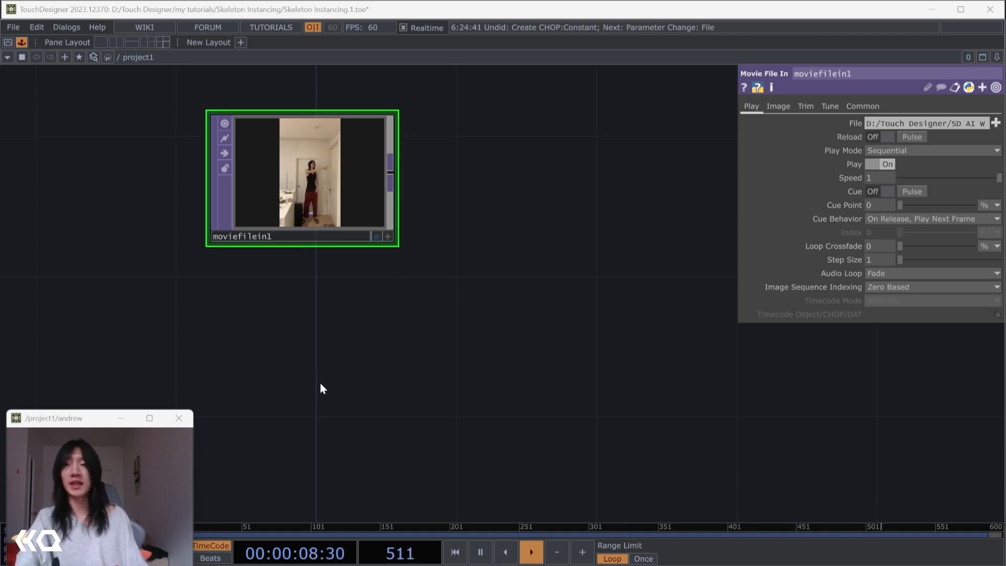
key("Tab")
key("Tab")
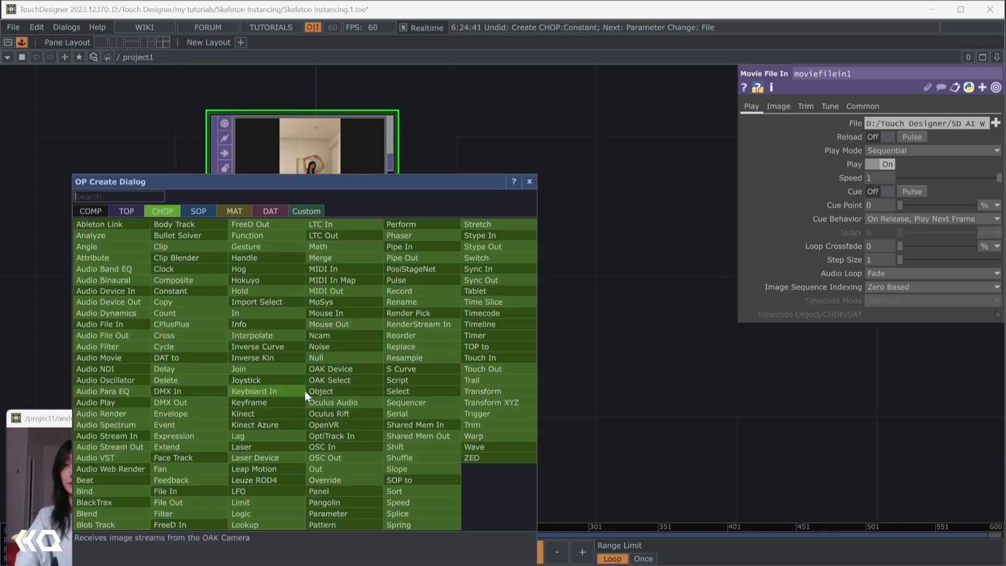
type("cons")
key("Return")
left_click(304, 390)
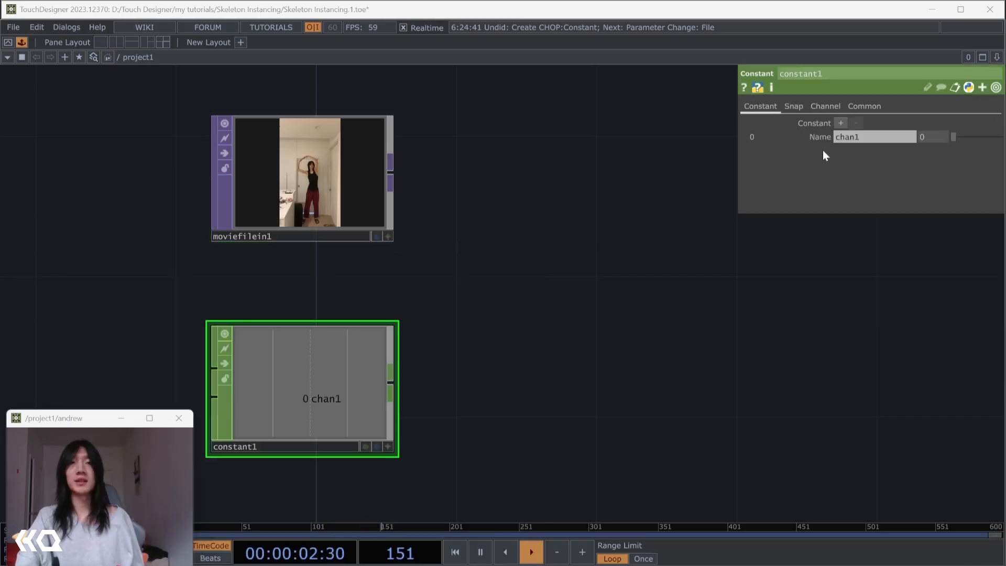
- Name the Constant CHOP's channel play and set its value to 1
left_click(870, 137)
type("play")
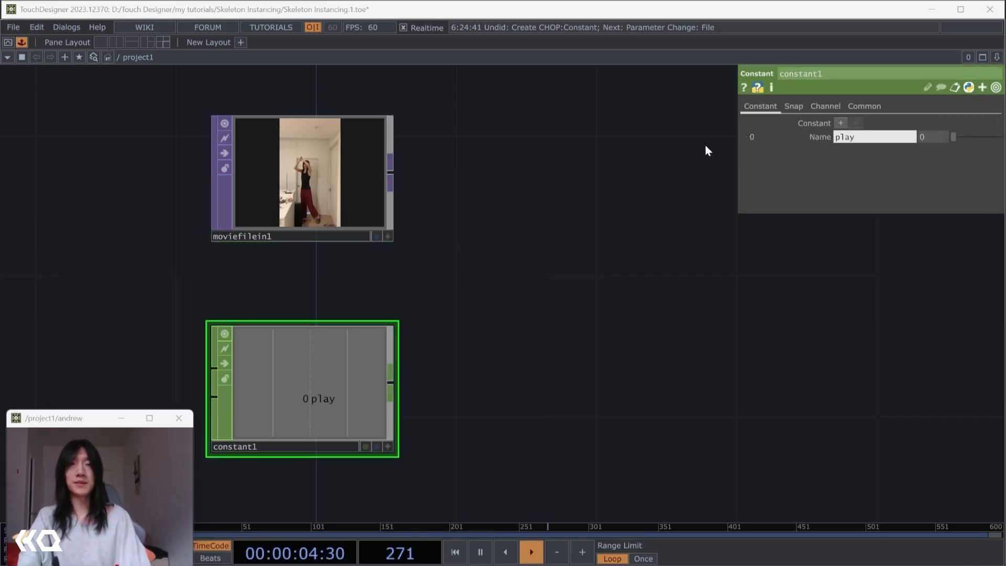
left_click_drag(953, 137, 999, 138)
left_click_drag(640, 332, 644, 340)
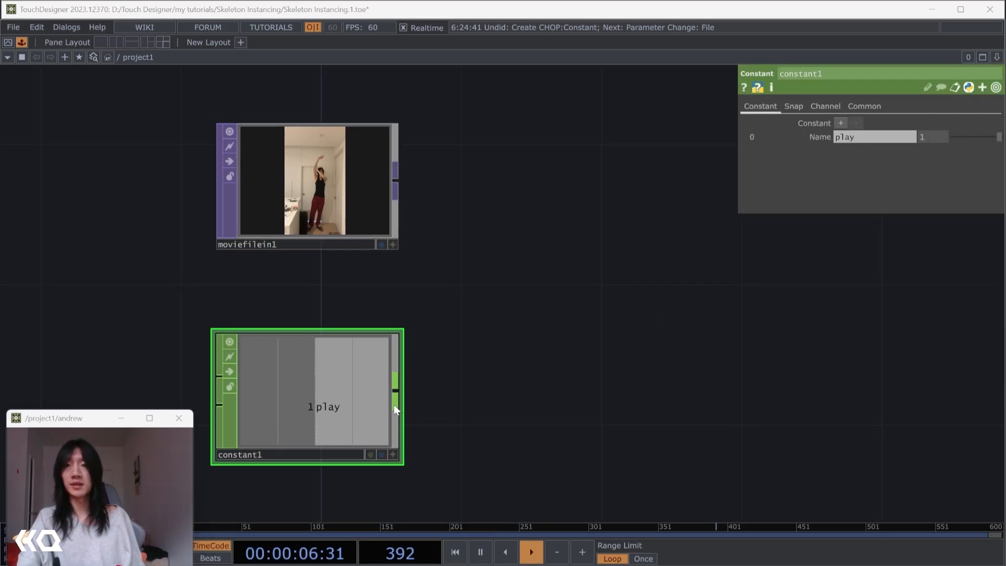
- Add a Speed CHOP fed by the output of constant1
left_click(396, 411)
left_click(467, 392)
type("speed")
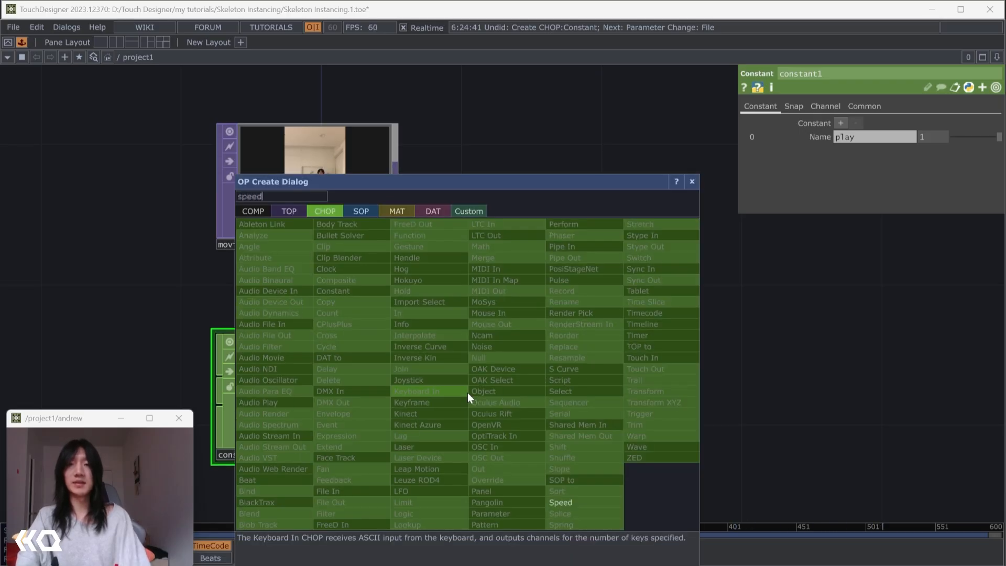
key("Return")
left_click(508, 382)
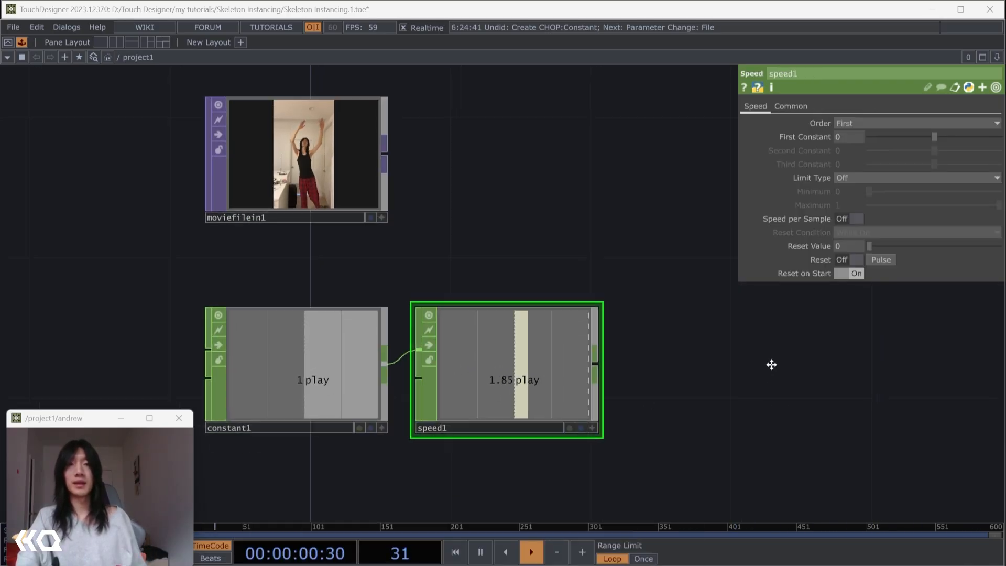
- Set the Speed CHOP's limit type to Loop
left_click_drag(771, 364, 759, 320)
left_click(874, 178)
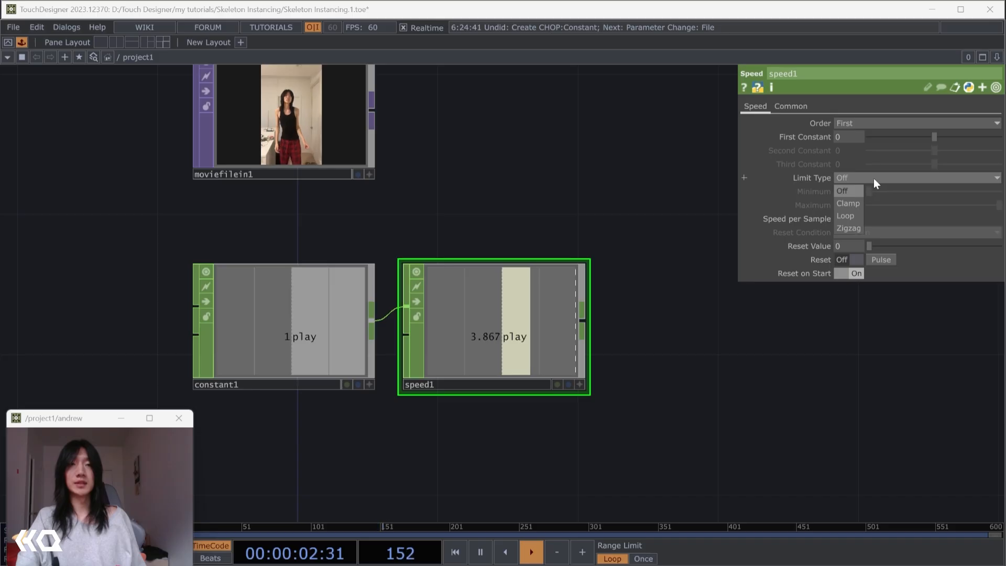
left_click(847, 215)
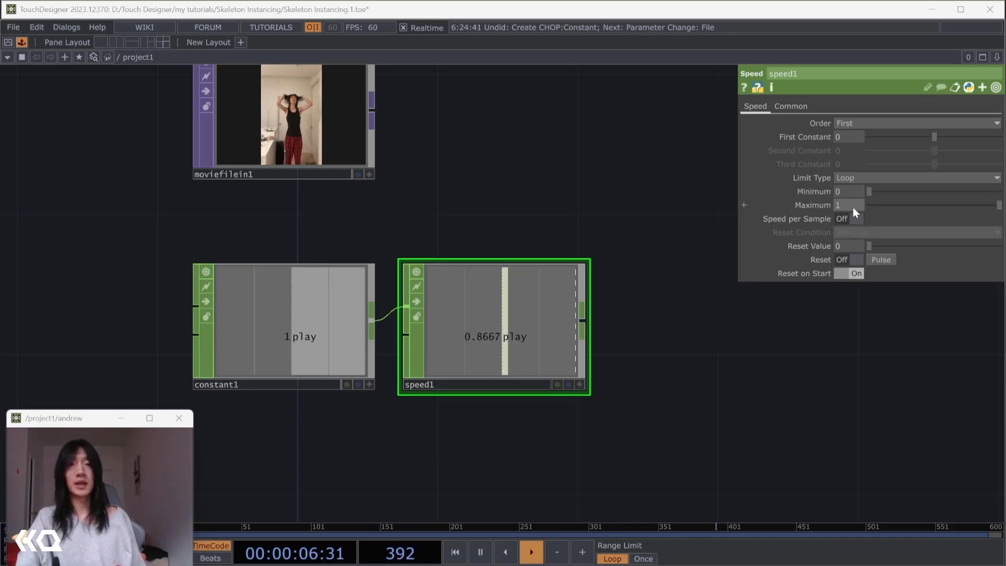
- Give the Speed CHOP a minimum of 13 and a maximum of 44, and reference the minimum as its reset value
left_click(853, 192)
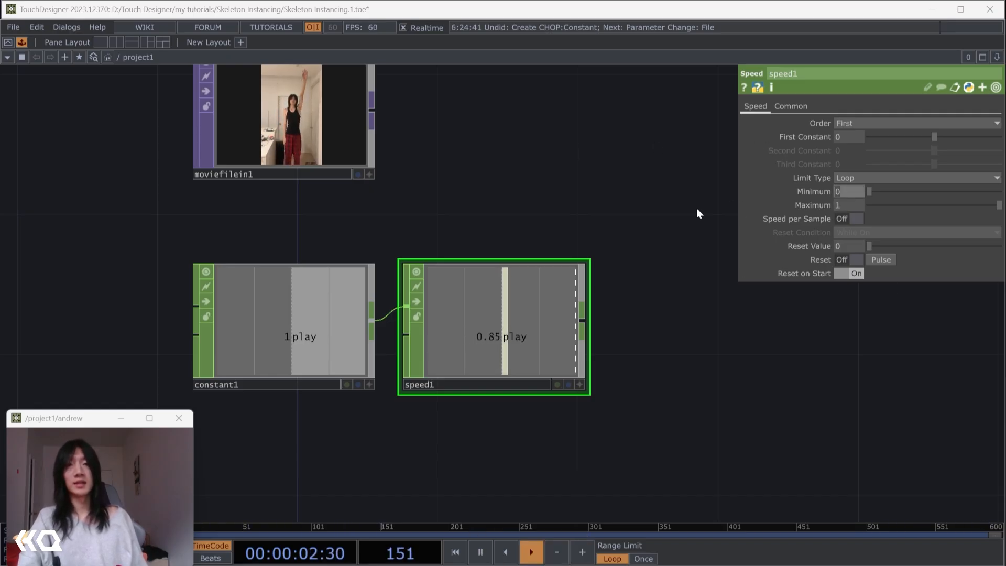
type("13")
left_click(592, 212)
left_click(848, 206)
type("44")
left_click_drag(573, 227, 573, 224)
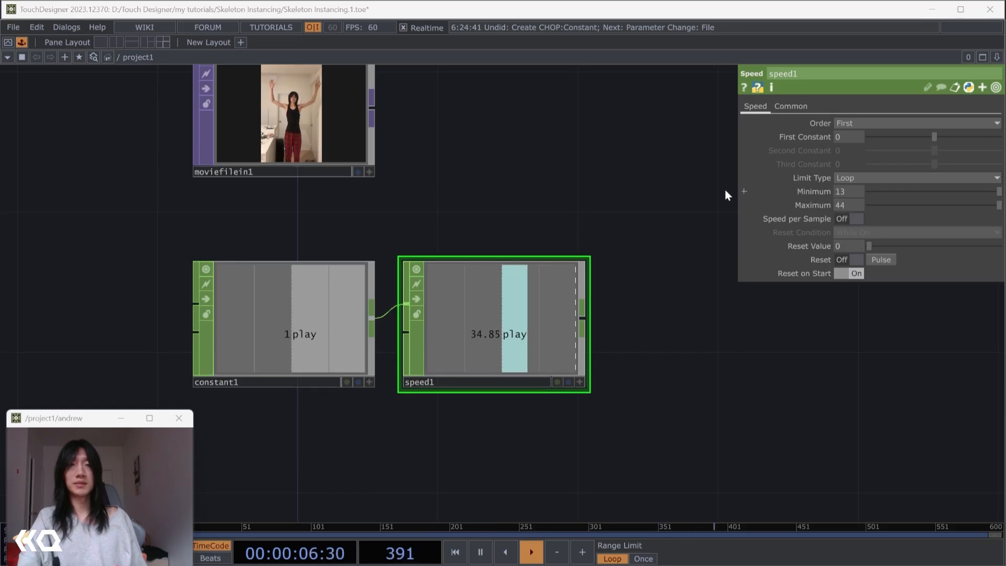
left_click_drag(814, 192, 827, 246)
left_click(826, 245)
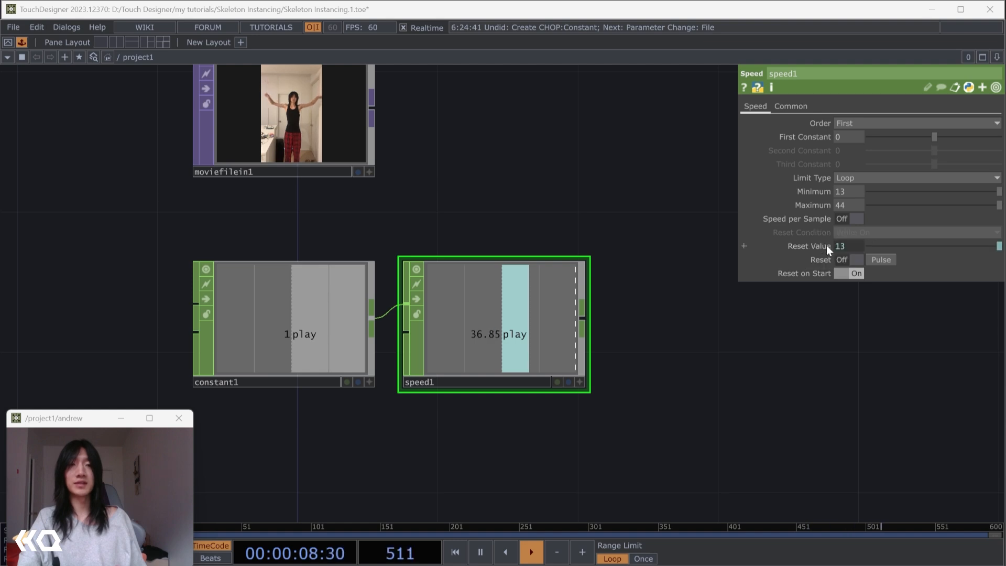
- Add a Null CHOP fed by the output of speed1 and place it beside that node
left_click_drag(540, 205, 465, 215)
left_click(510, 325)
key("Tab")
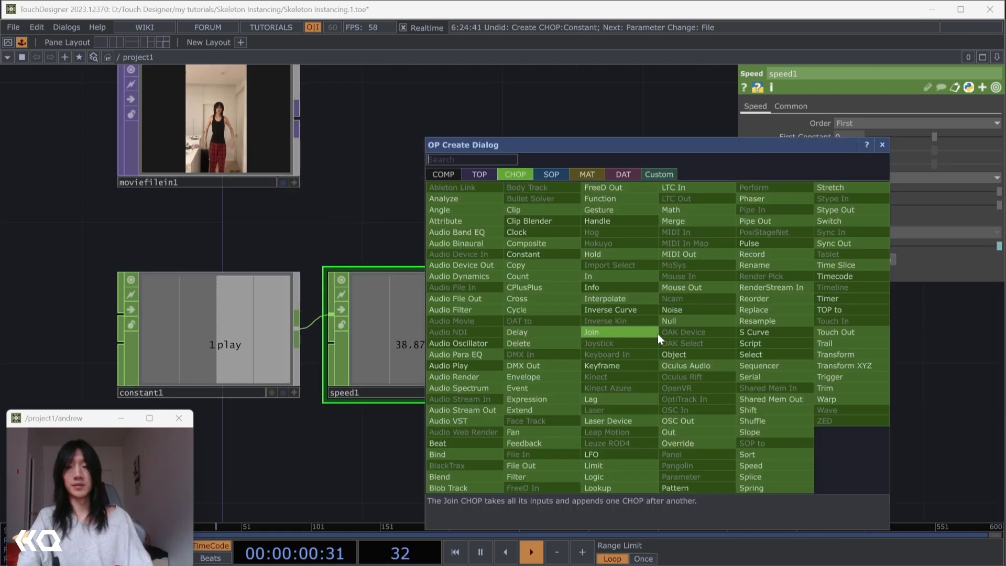
type("null")
key("Return")
left_click(658, 334)
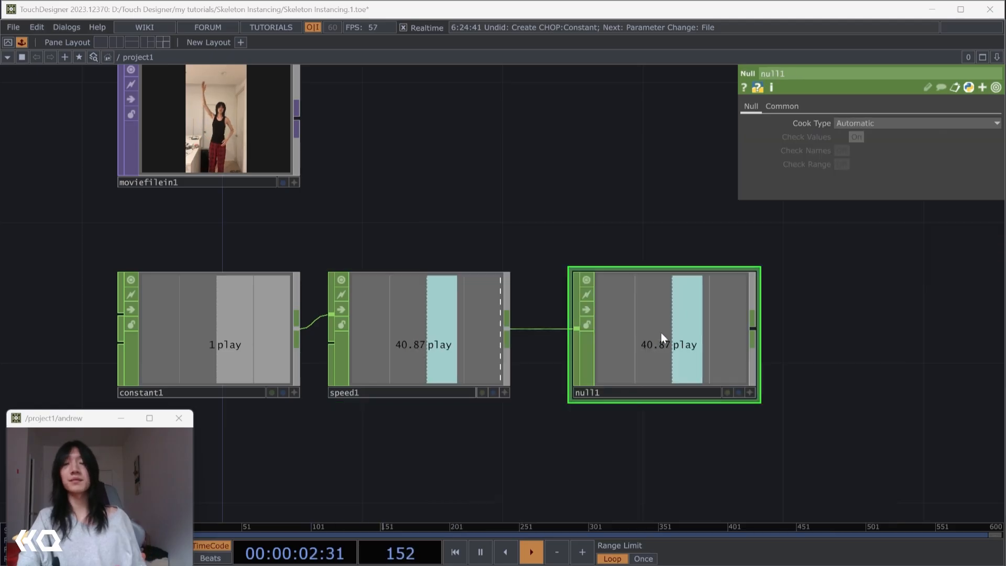
left_click_drag(661, 332, 626, 334)
- Create a Keyboard In CHOP and place it below constant1
left_click_drag(605, 110, 667, 85)
left_click_drag(356, 450, 384, 426)
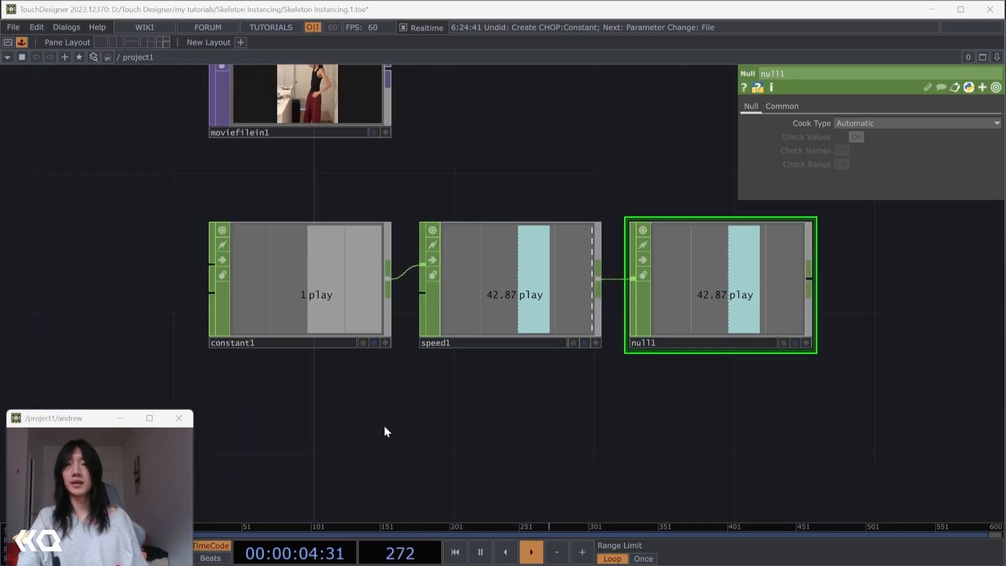
key("Tab")
type("key")
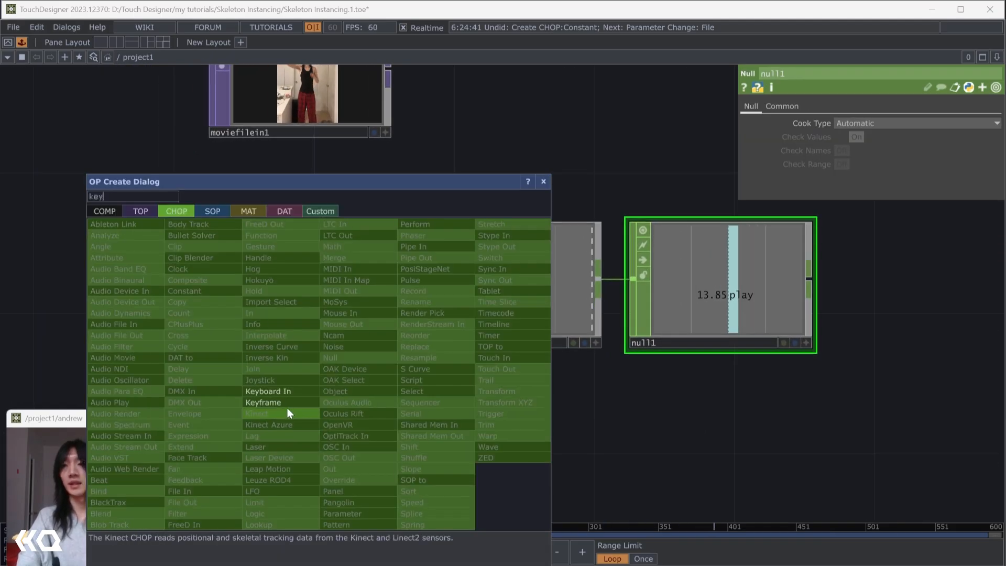
key("Return")
left_click(305, 440)
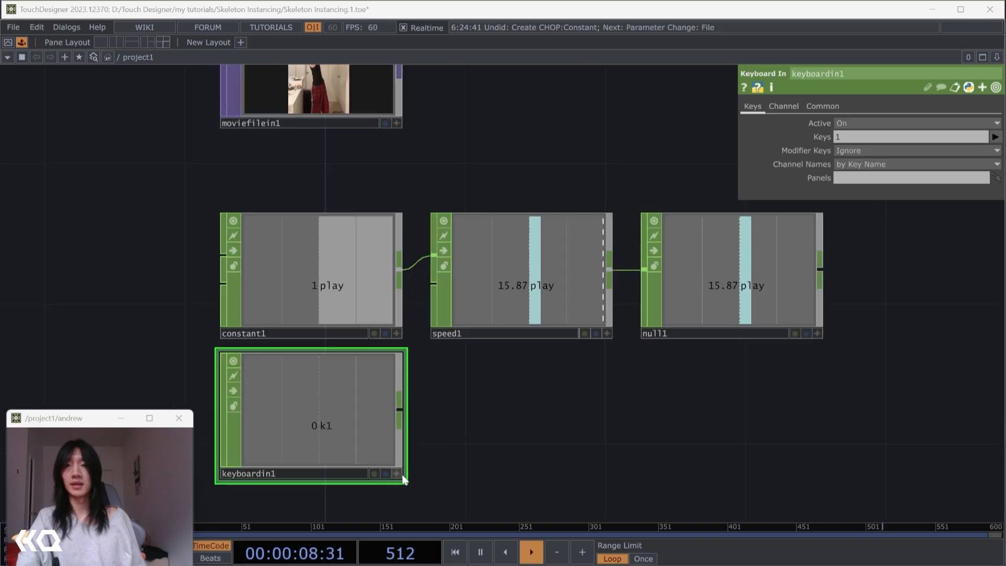
- Drive speed1's reset pulse with a CHOP reference to the k1 channel of keyboardin1
left_click(398, 474)
left_click_drag(322, 425, 882, 260)
left_click(883, 255)
left_click_drag(501, 153, 500, 191)
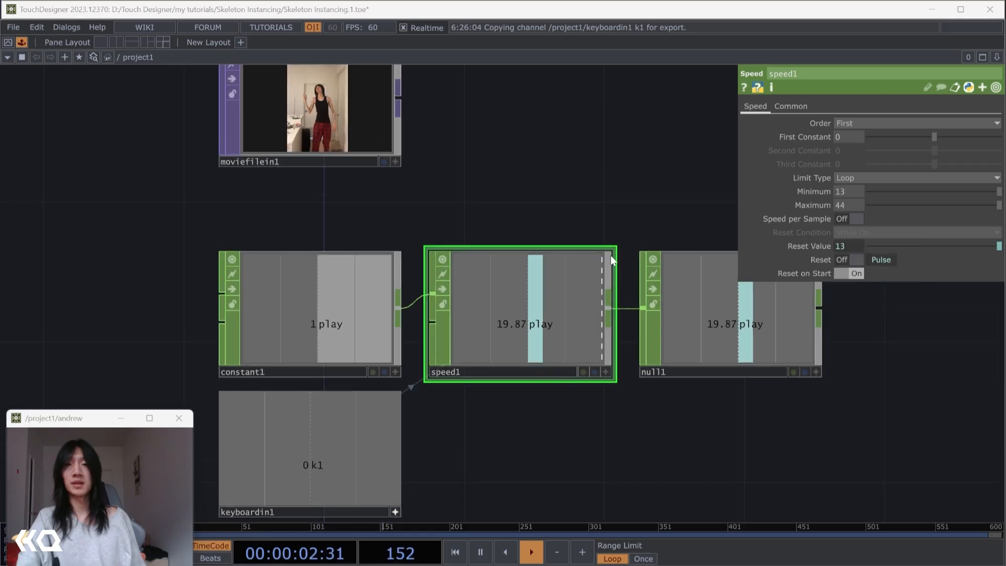
scroll(611, 256, "down", 3)
left_click(457, 436)
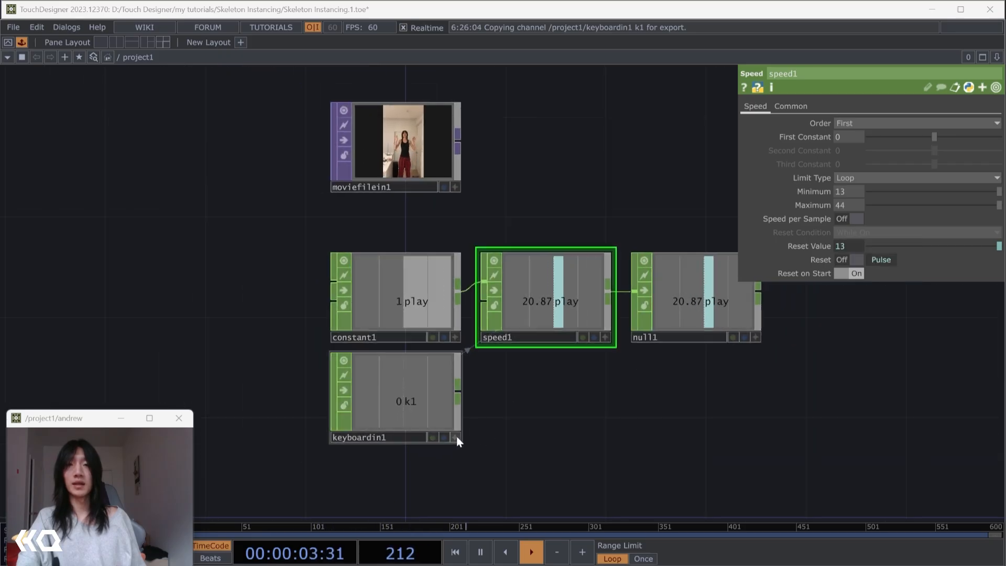
- Set moviefilein1's play mode to Specify Index and its index unit to Seconds
left_click(438, 166)
left_click_drag(582, 160, 512, 172)
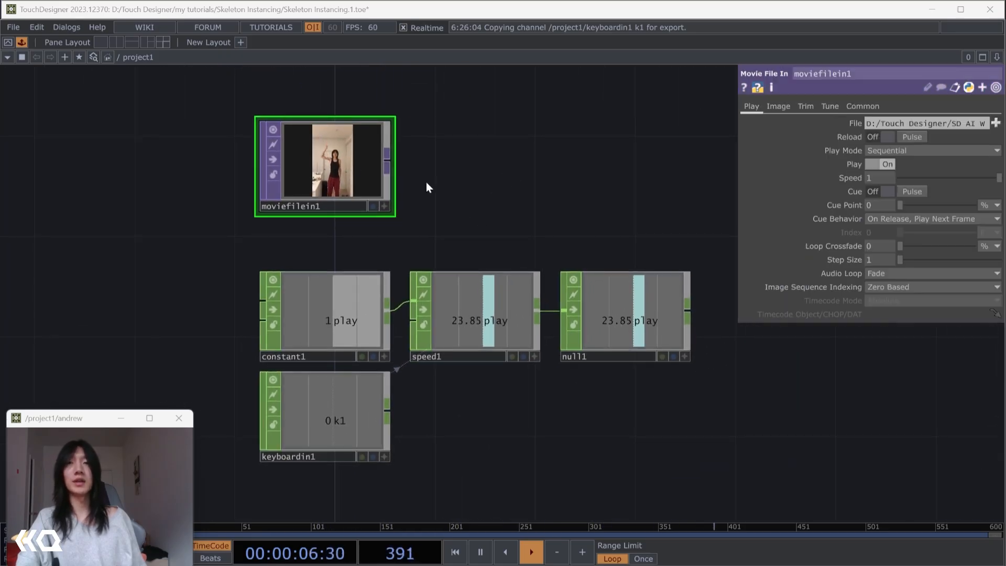
left_click(899, 151)
left_click(897, 177)
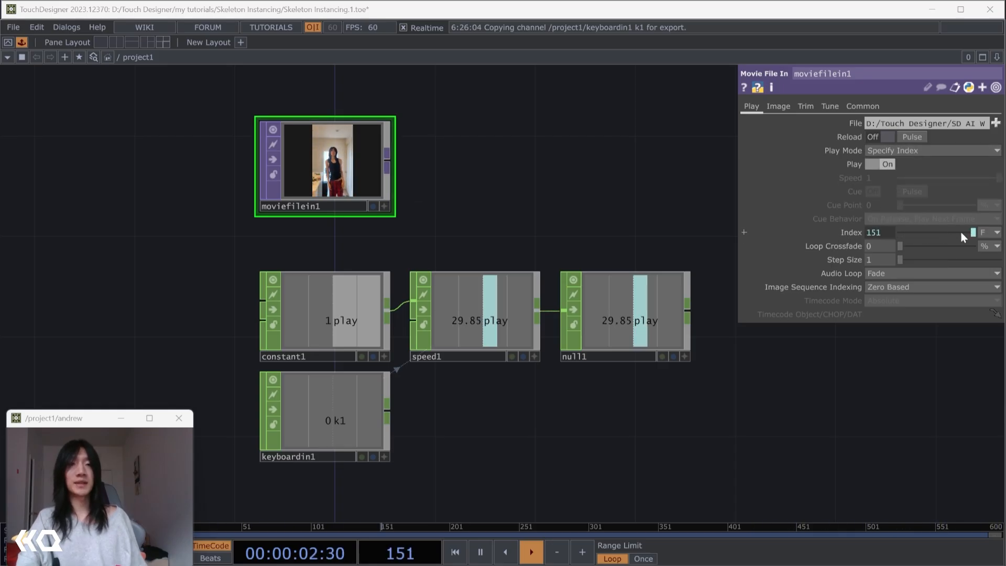
left_click(989, 233)
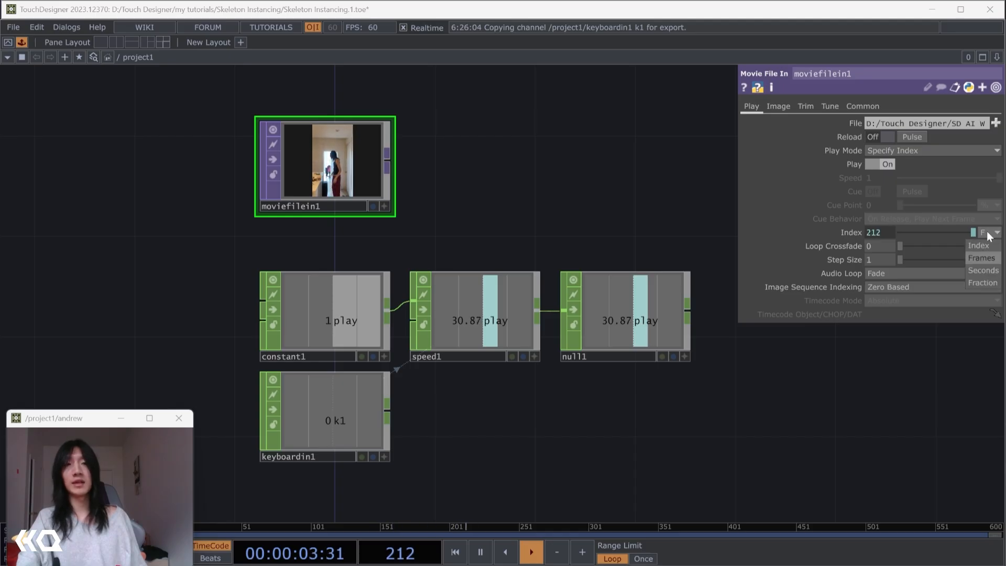
left_click(981, 270)
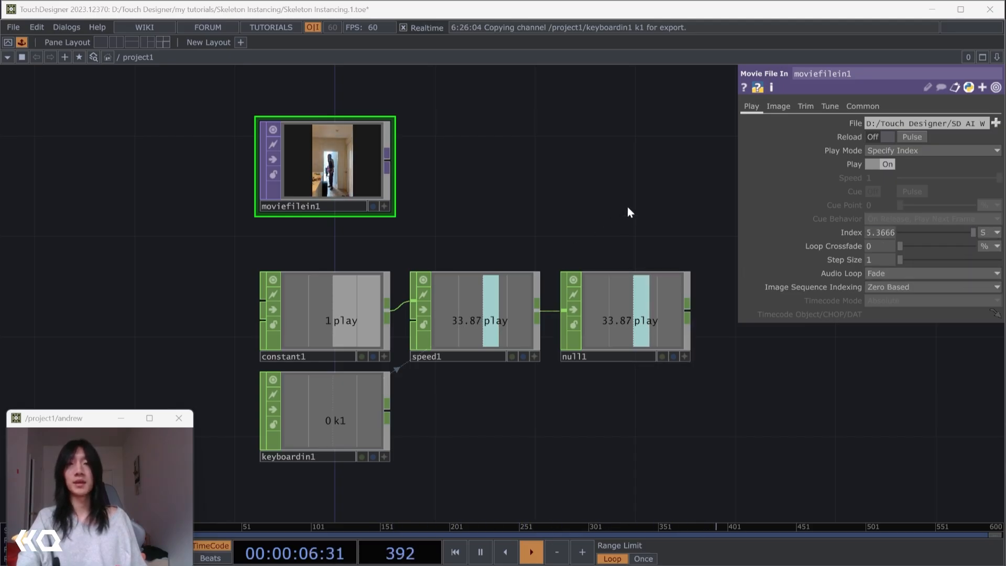
- Drive moviefilein1's index with a CHOP reference to the play channel of null1
left_click(686, 357)
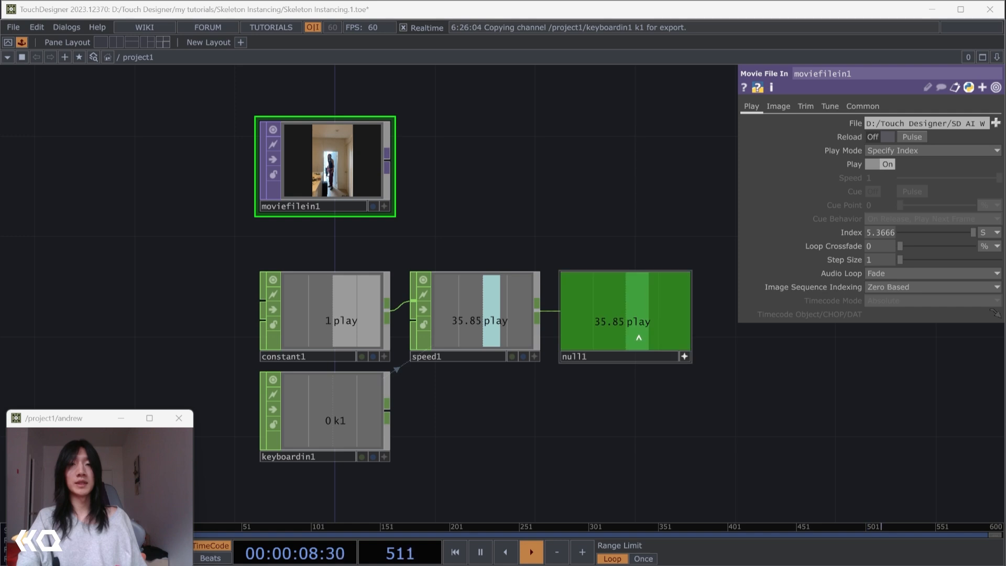
left_click_drag(637, 336, 888, 232)
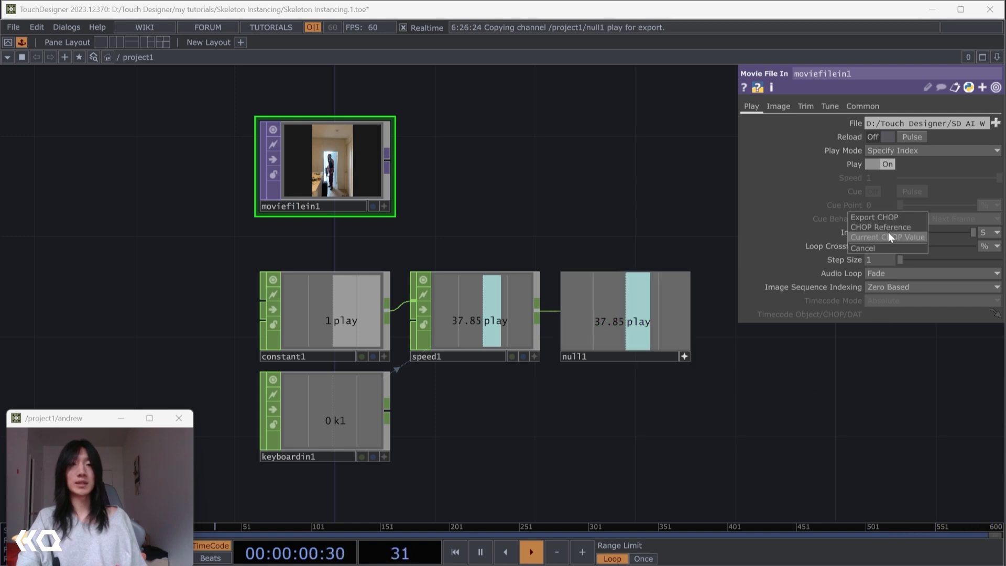
left_click(888, 229)
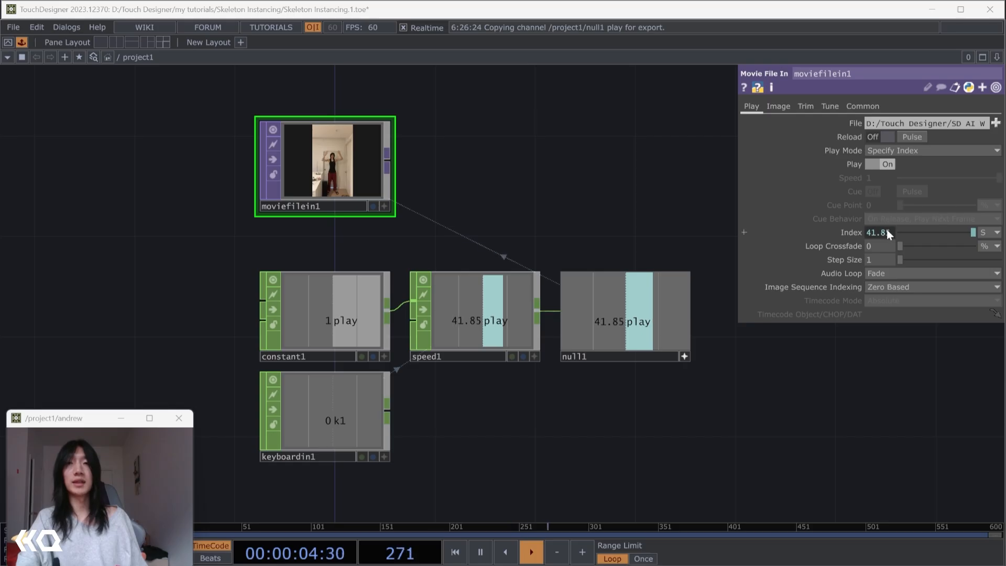
left_click_drag(496, 221, 509, 251)
left_click(697, 387)
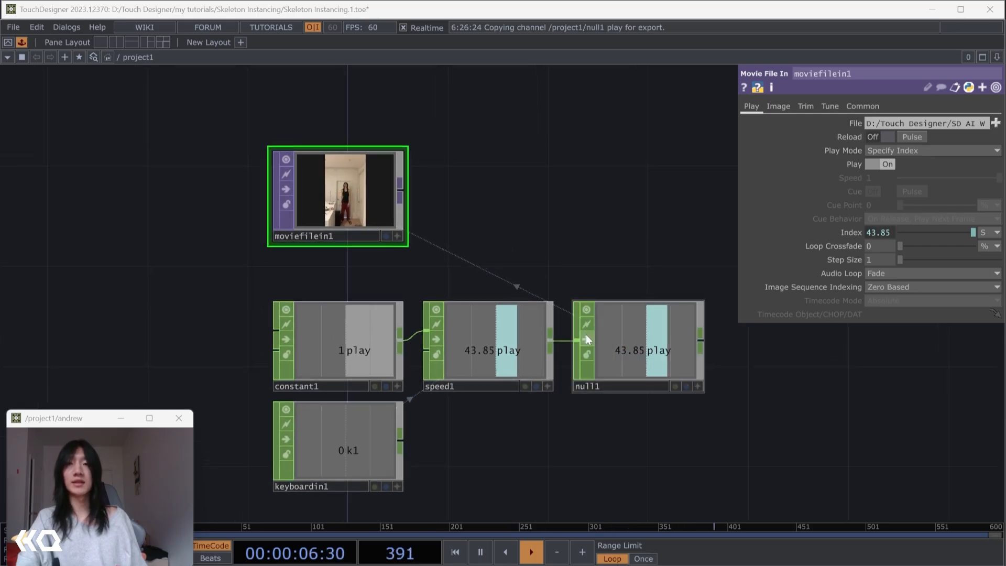
- Add a Transform TOP after moviefilein1 and set its scale to 1.2 on both axes
scroll(485, 253, "up", 3)
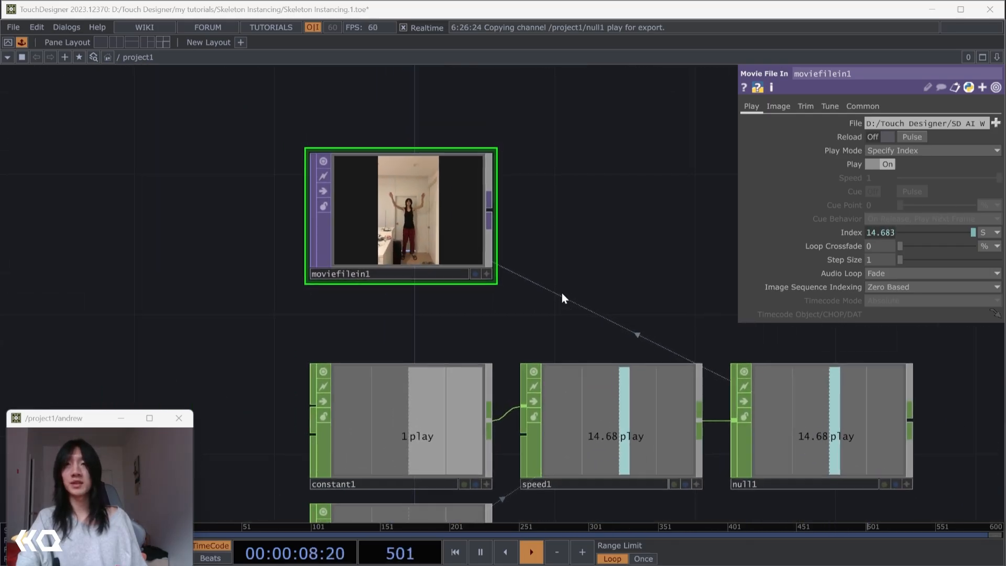
left_click_drag(561, 294, 554, 276)
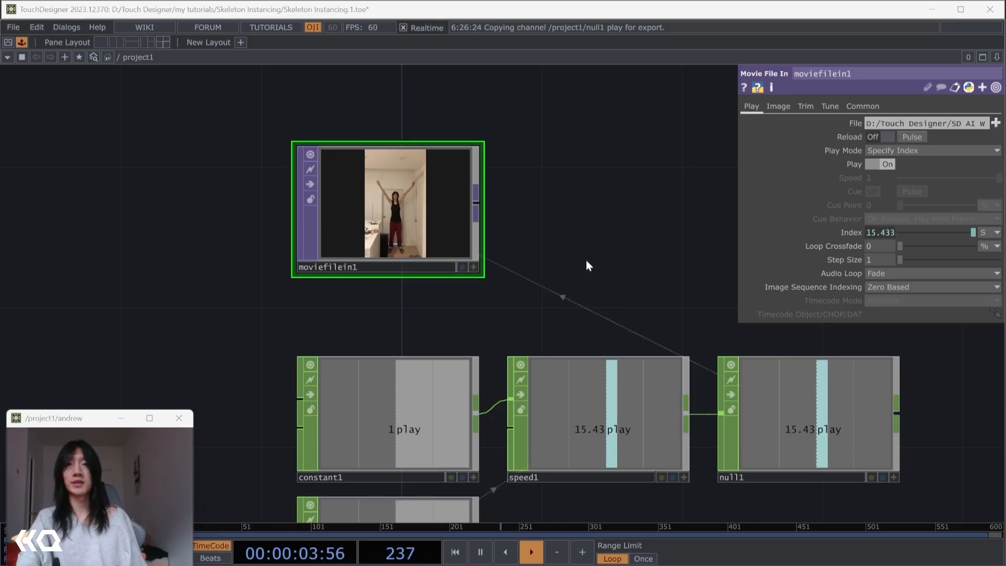
left_click_drag(586, 260, 566, 272)
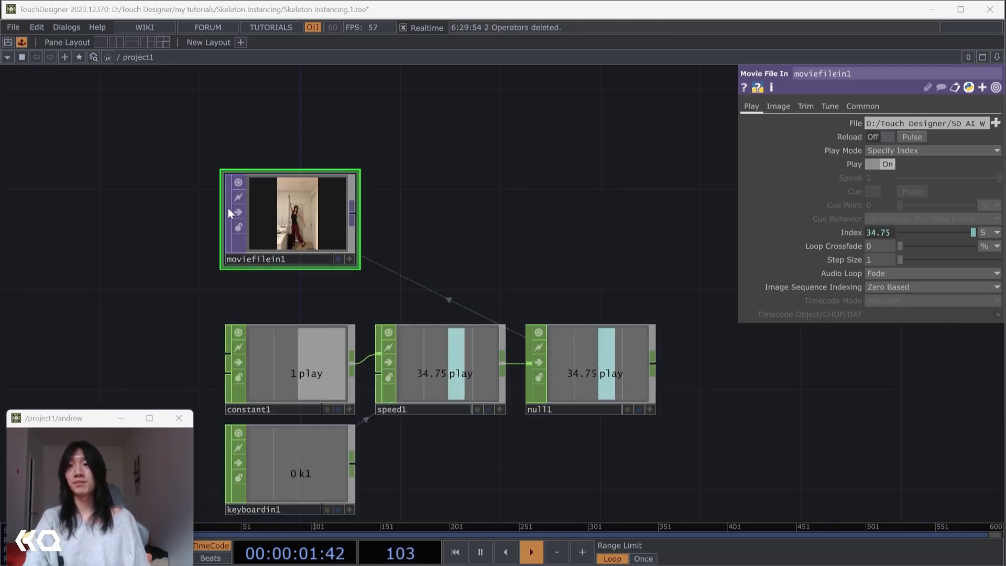
left_click(357, 220)
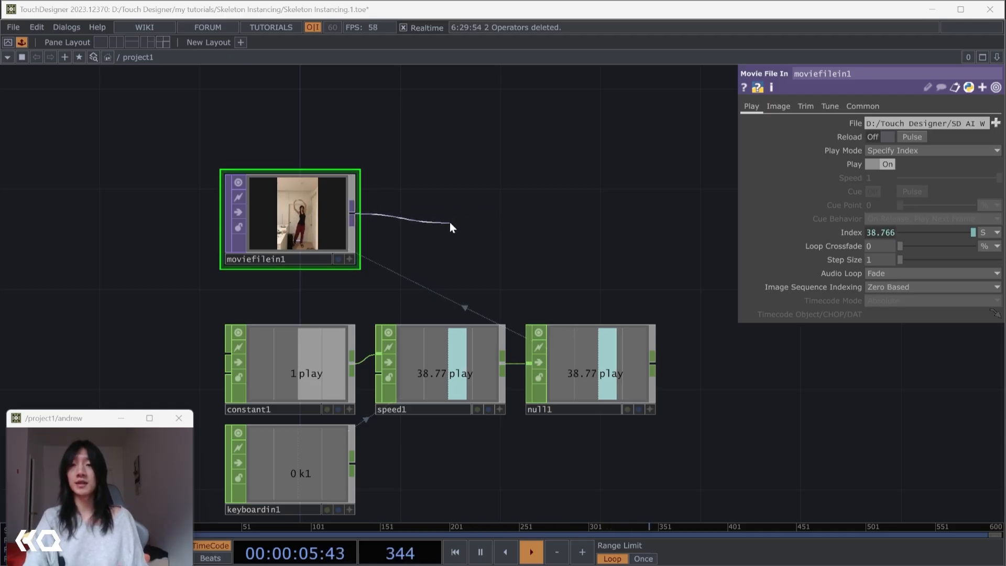
left_click(450, 222)
type("tran")
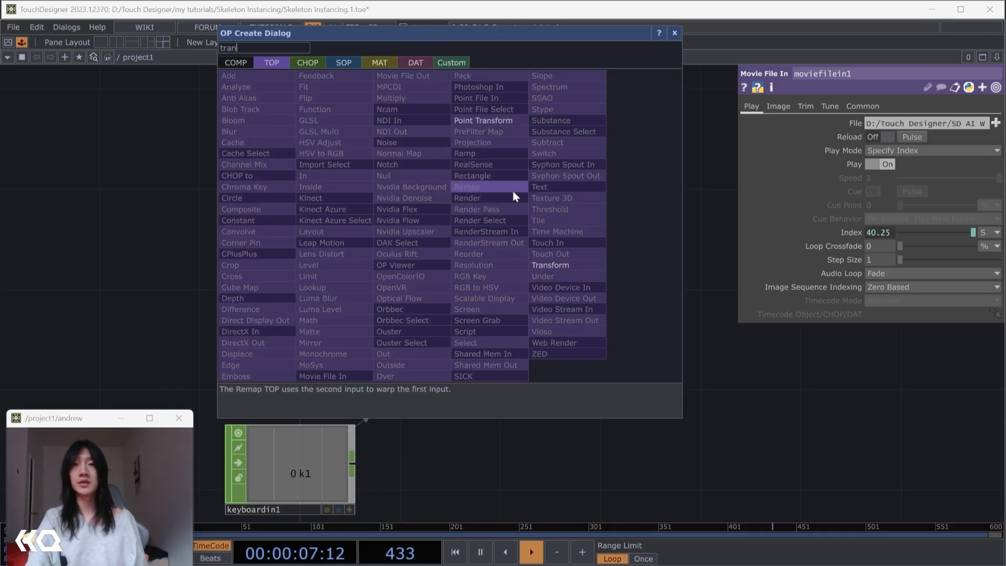
left_click(548, 265)
left_click(443, 219)
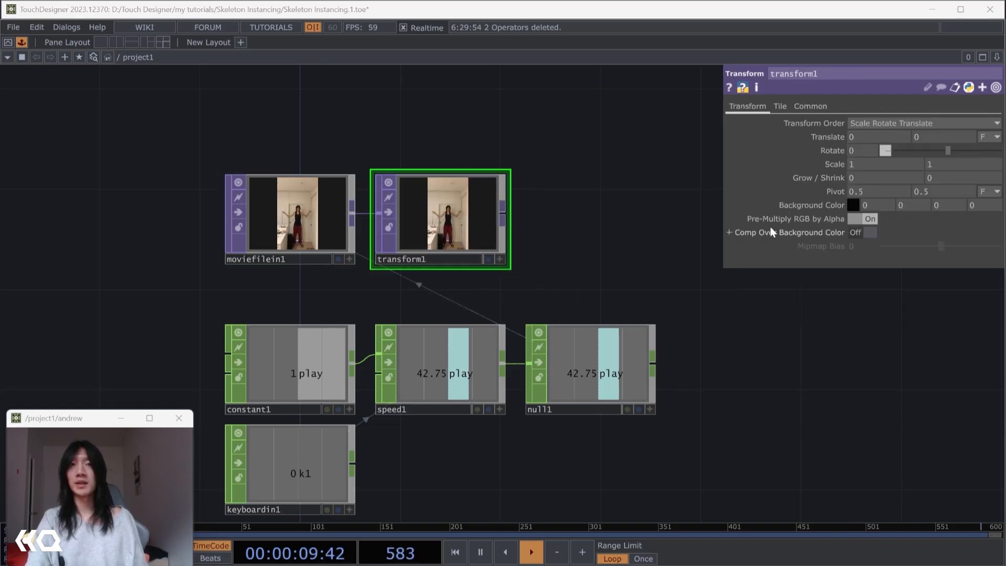
mouse_move(834, 168)
middle_mouse_down()
mouse_move(867, 165)
mouse_move(833, 167)
middle_mouse_up()
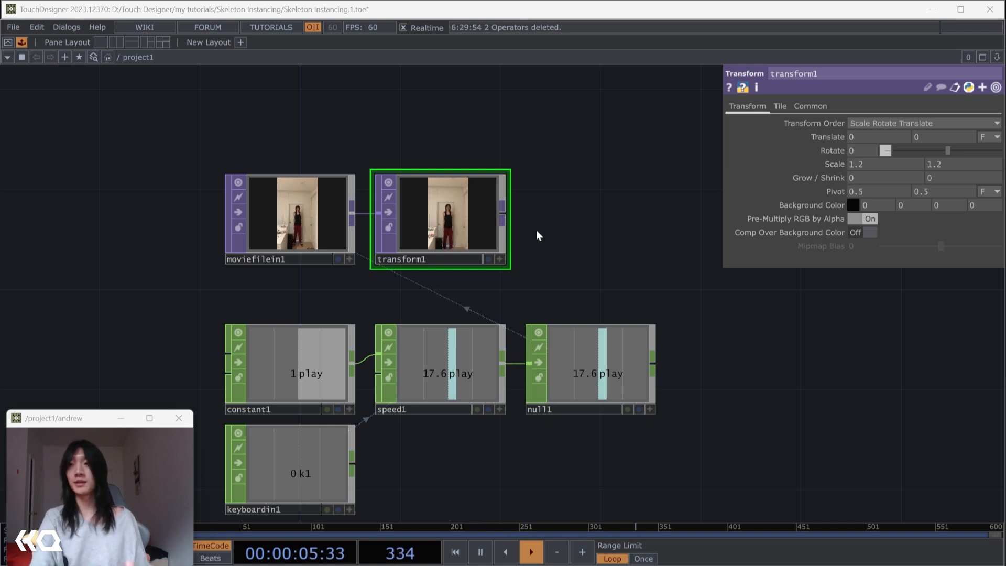
- Add an NDI Out TOP fed by the output of transform1
left_click(496, 230)
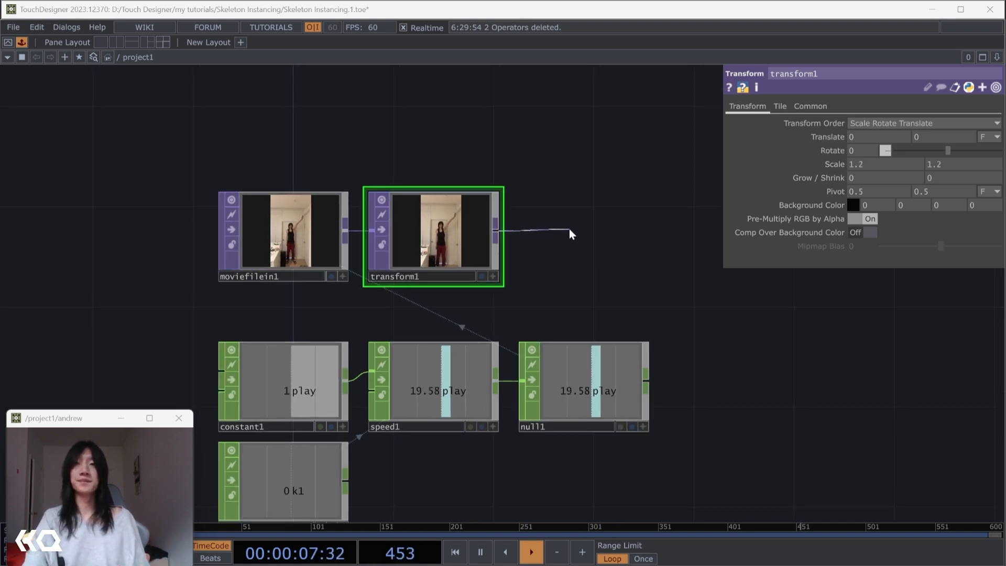
left_click(570, 230)
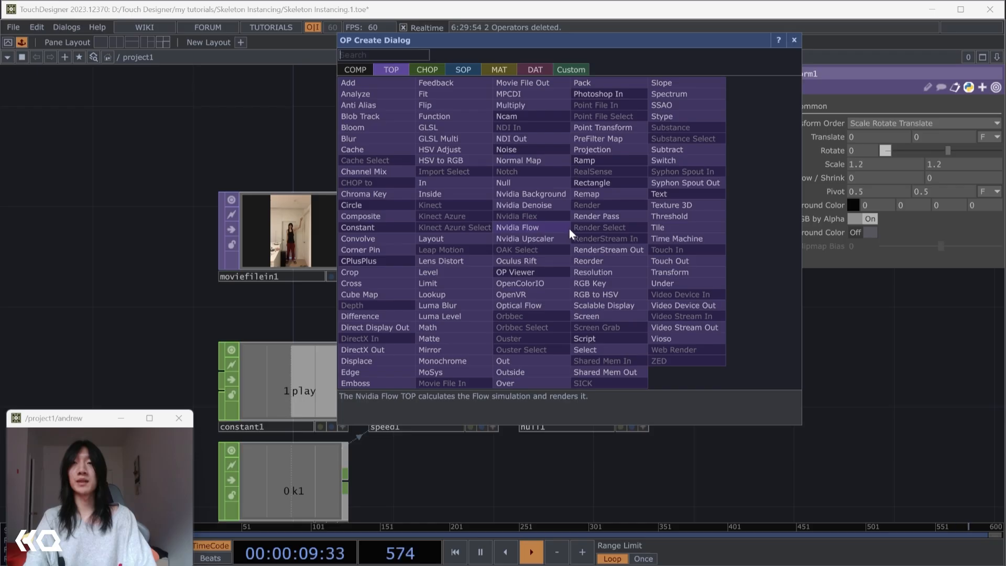
left_click(537, 148)
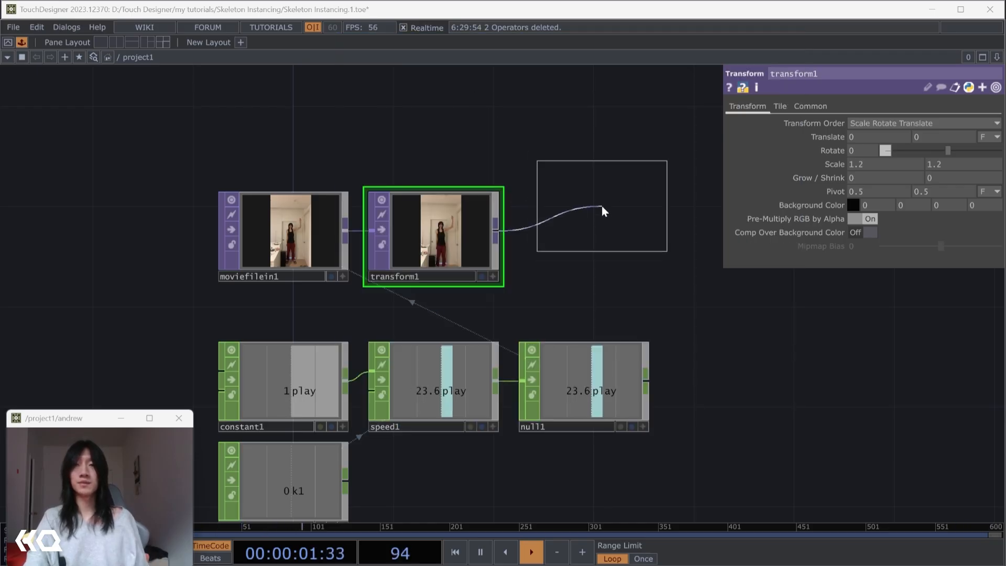
left_click(600, 215)
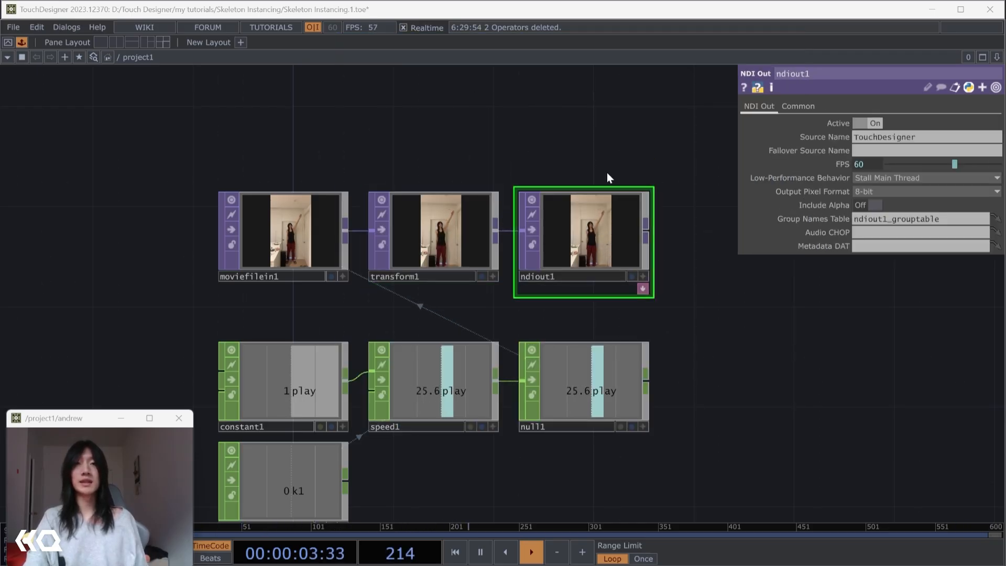
- Set the NDI Out TOP's source name to VideoInput
left_click(948, 137)
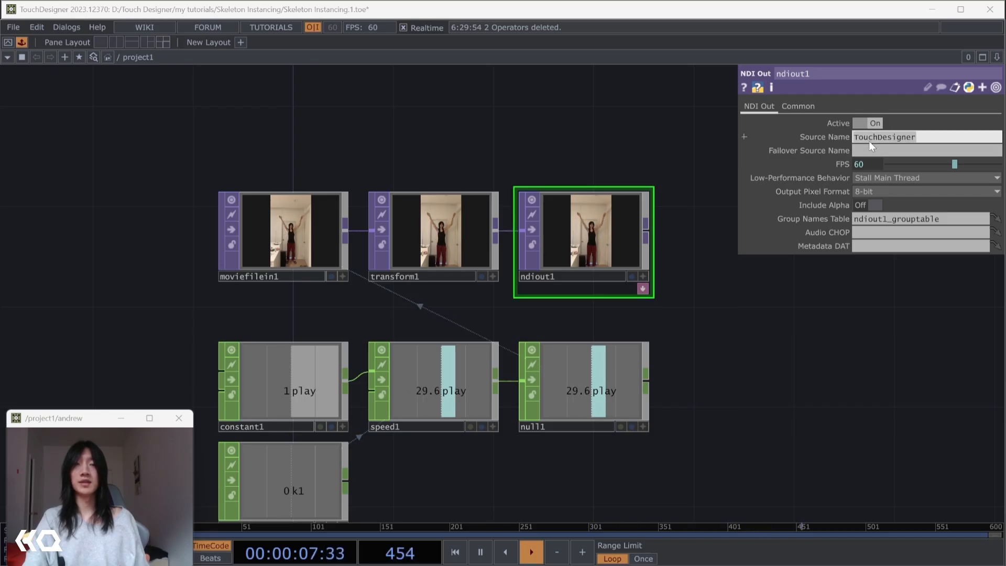
type("vid")
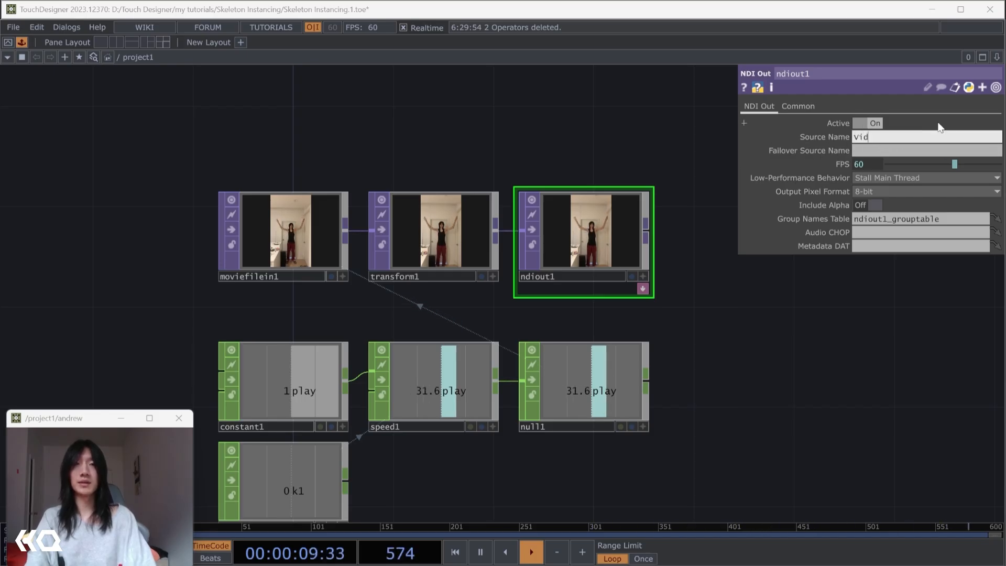
type("eoInput")
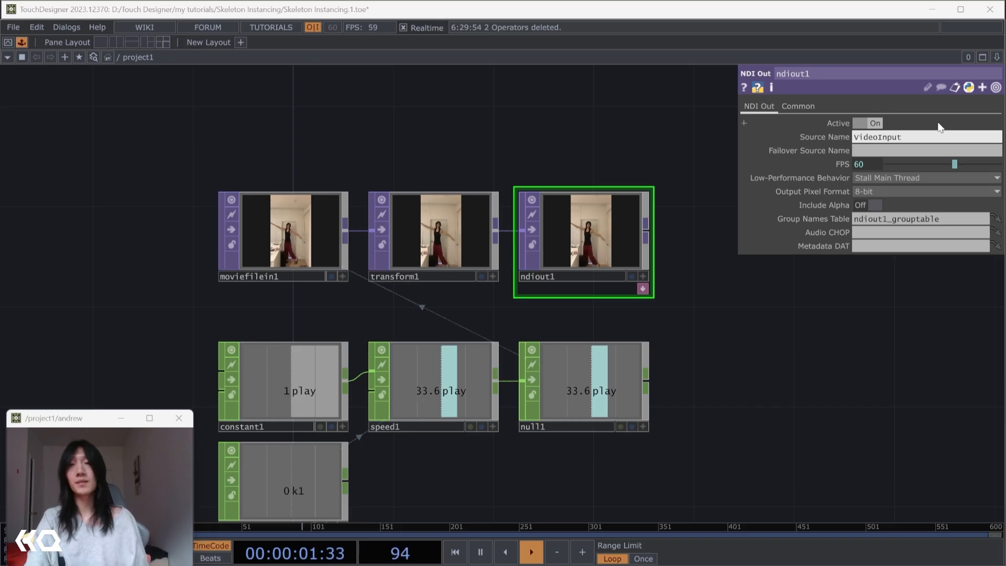
left_click_drag(464, 161, 388, 170)
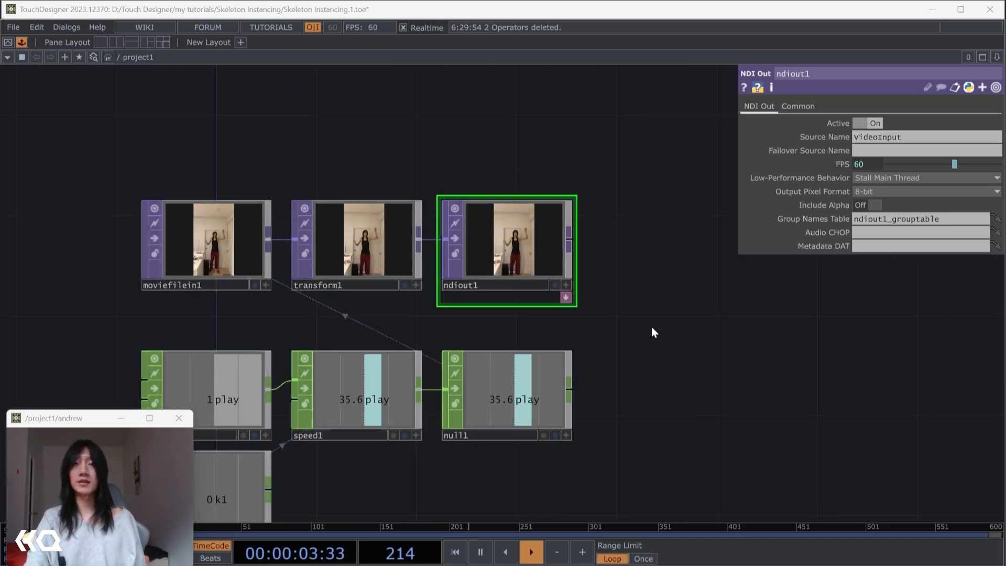
- Switch to NDI Tools and open the NDI Webcam window showing the virtual video channels
left_click(722, 565)
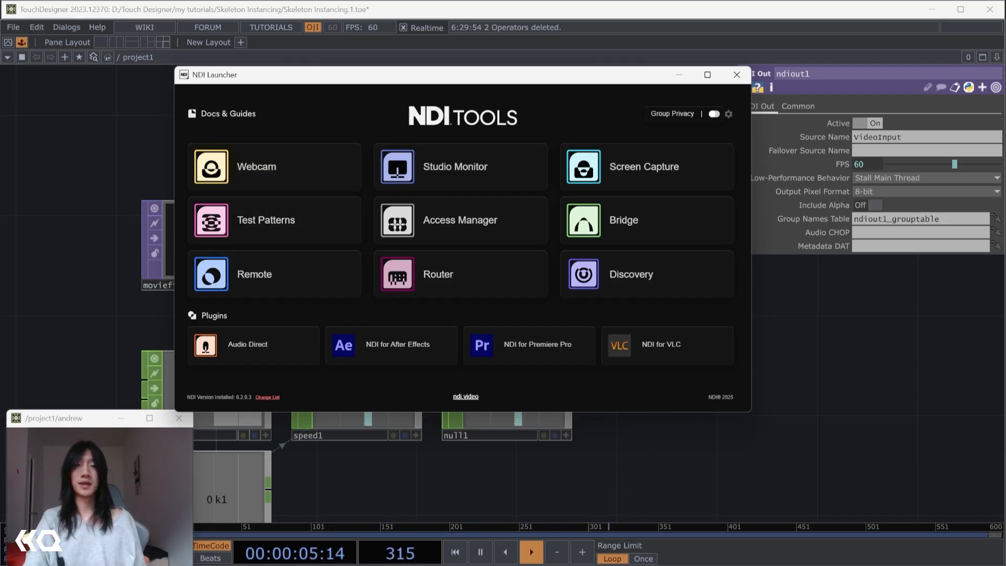
left_click(876, 565)
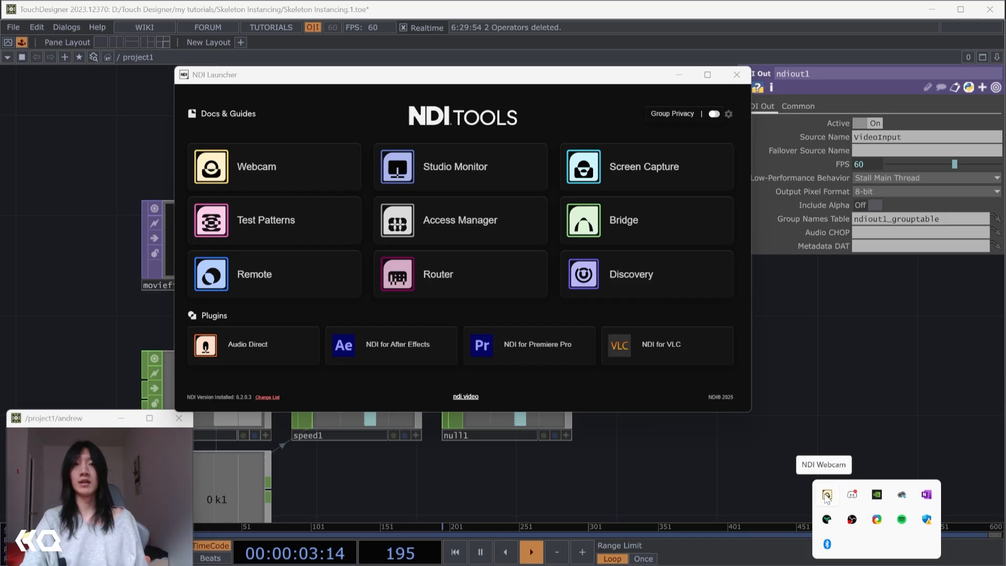
left_click(827, 496)
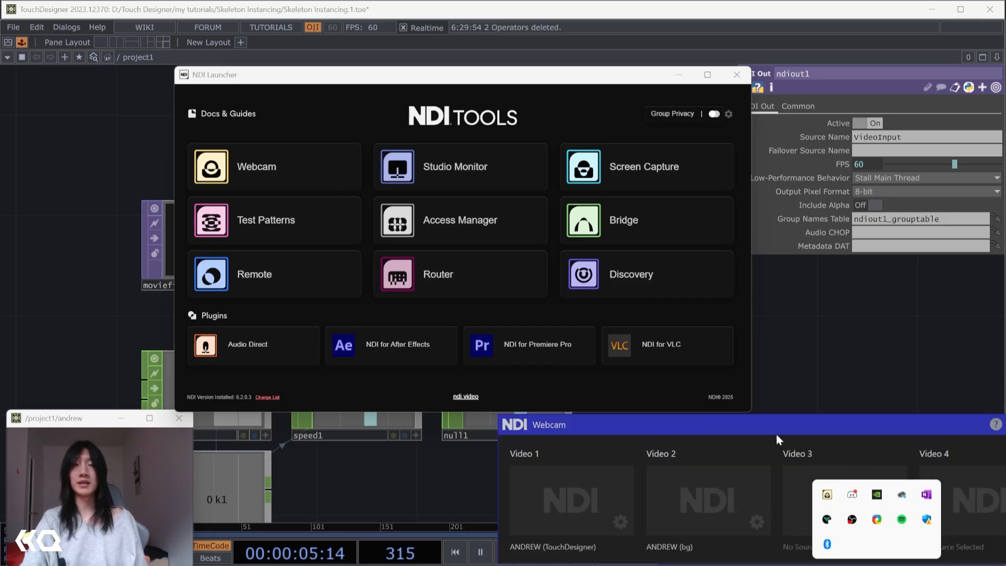
left_click(775, 433)
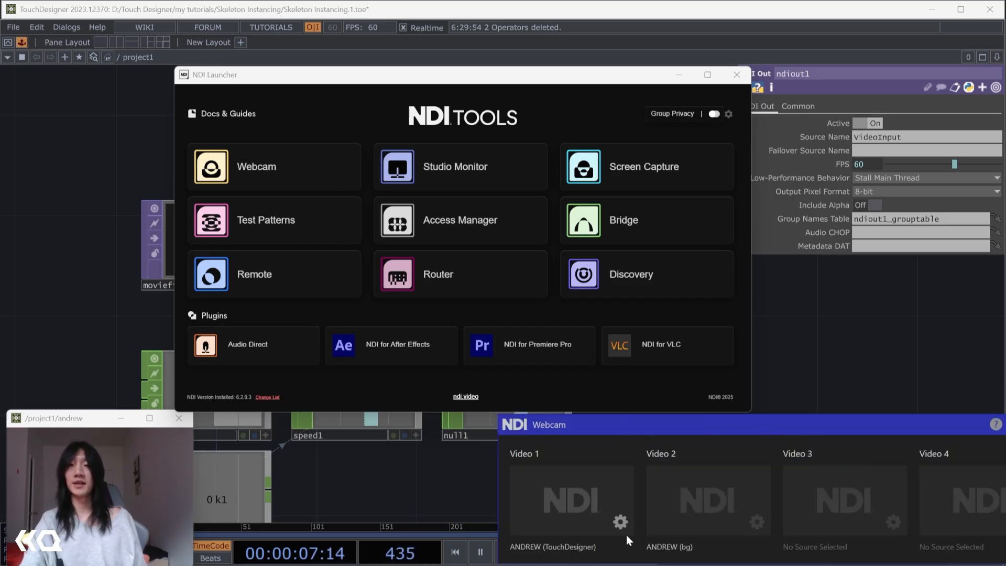
- Set the NDI Webcam Video 1 source to this computer's VideoInput stream and return to TouchDesigner
left_click(558, 505)
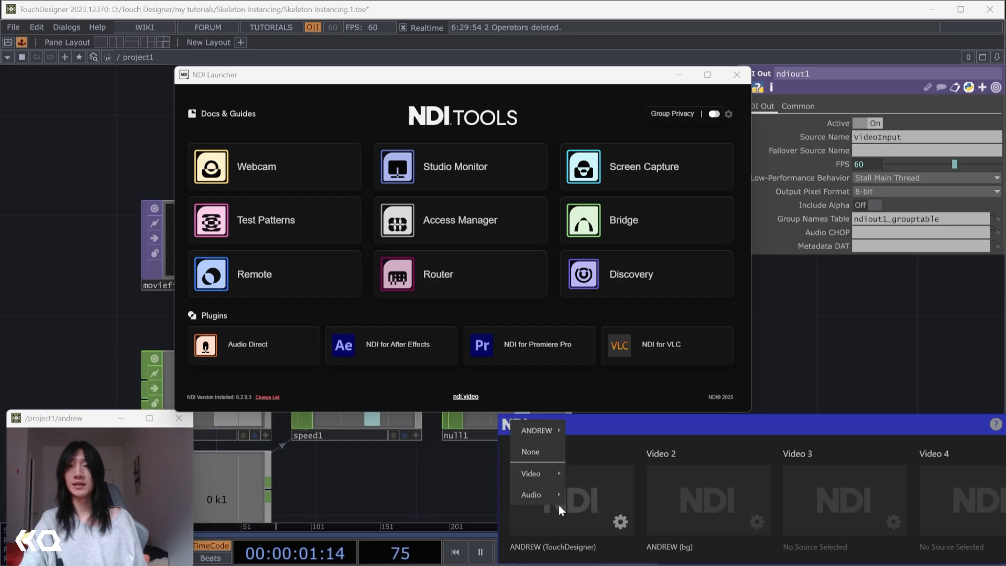
mouse_move(557, 435)
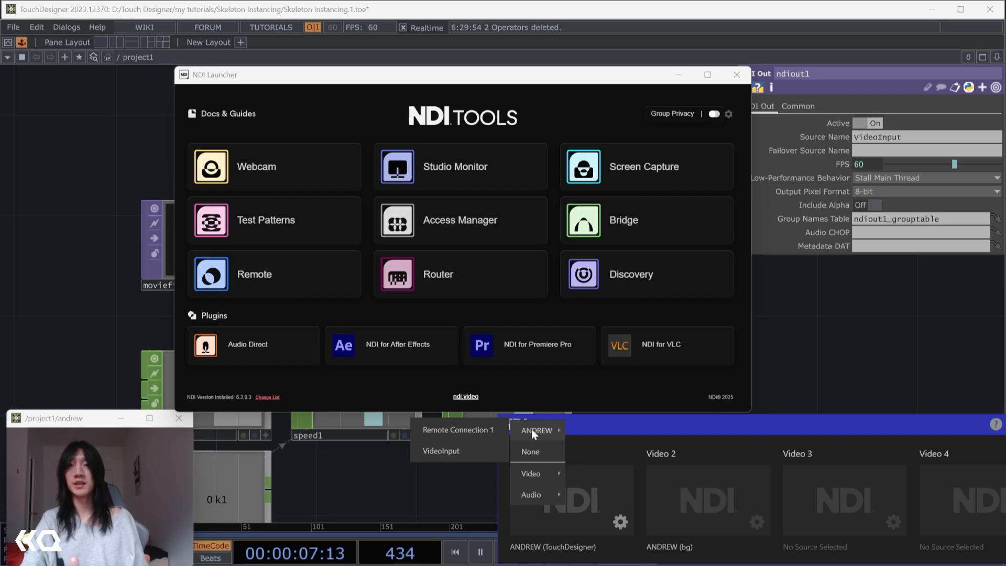
left_click(482, 454)
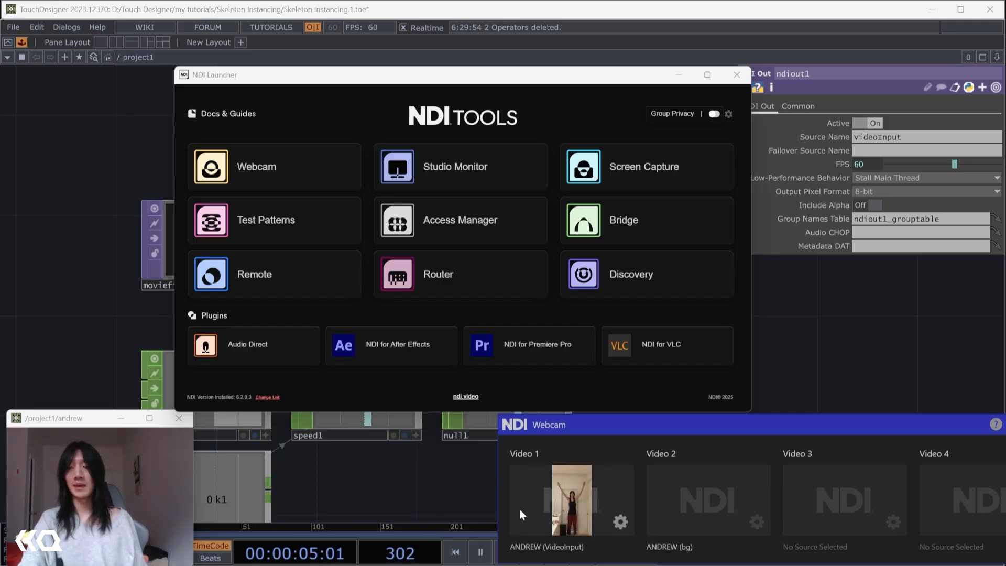
left_click(400, 504)
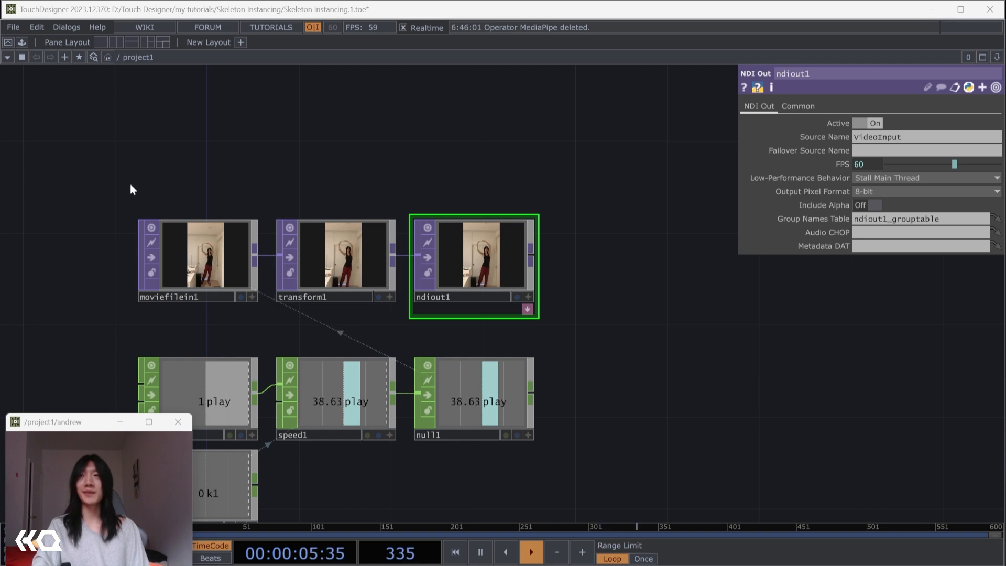
- Place the MediaPipe component from My Components > mediapipe > toxes in empty space beyond ndiout1
left_click(22, 44)
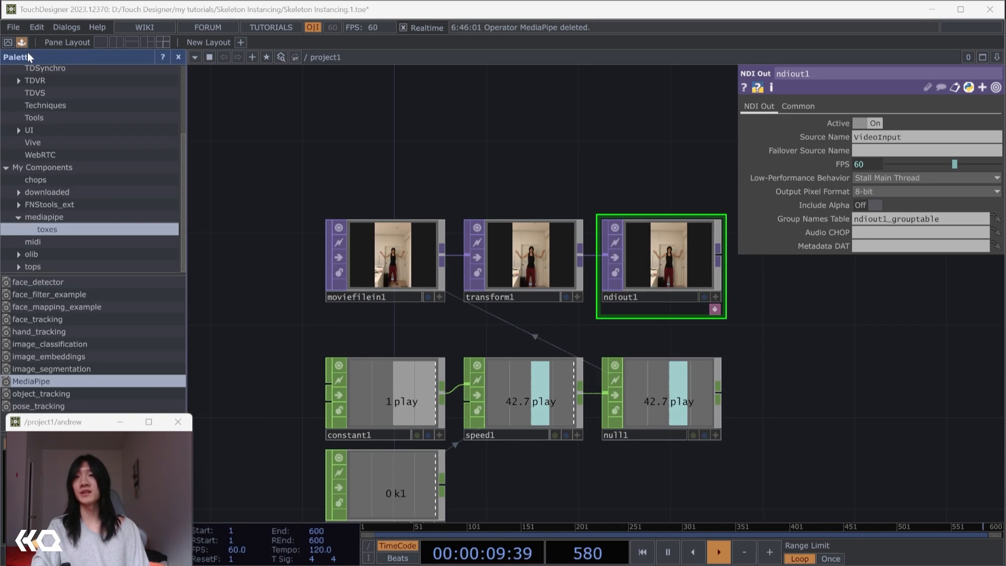
left_click(74, 381)
left_click_drag(807, 402, 399, 407)
left_click_drag(74, 379, 582, 320)
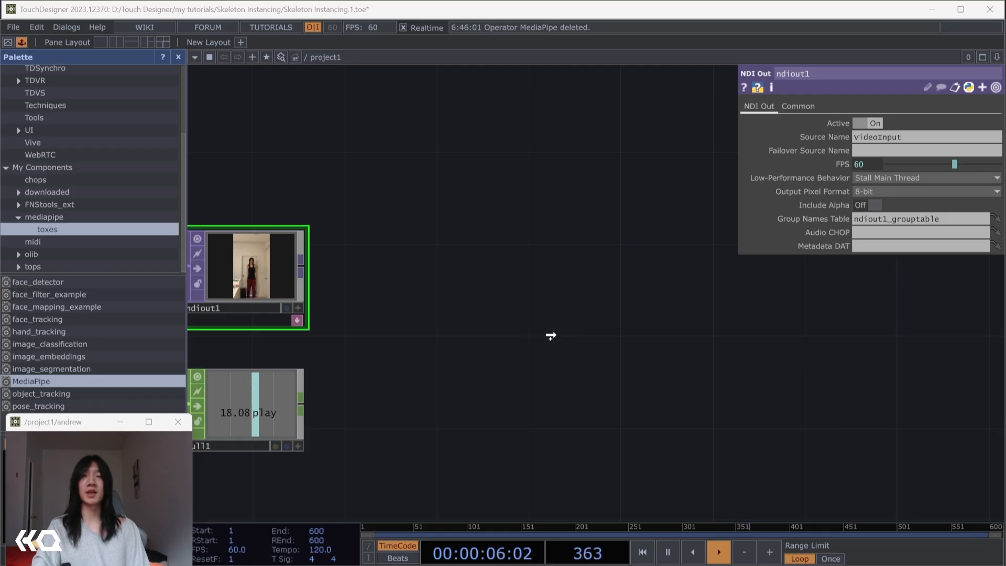
left_click_drag(551, 336, 554, 335)
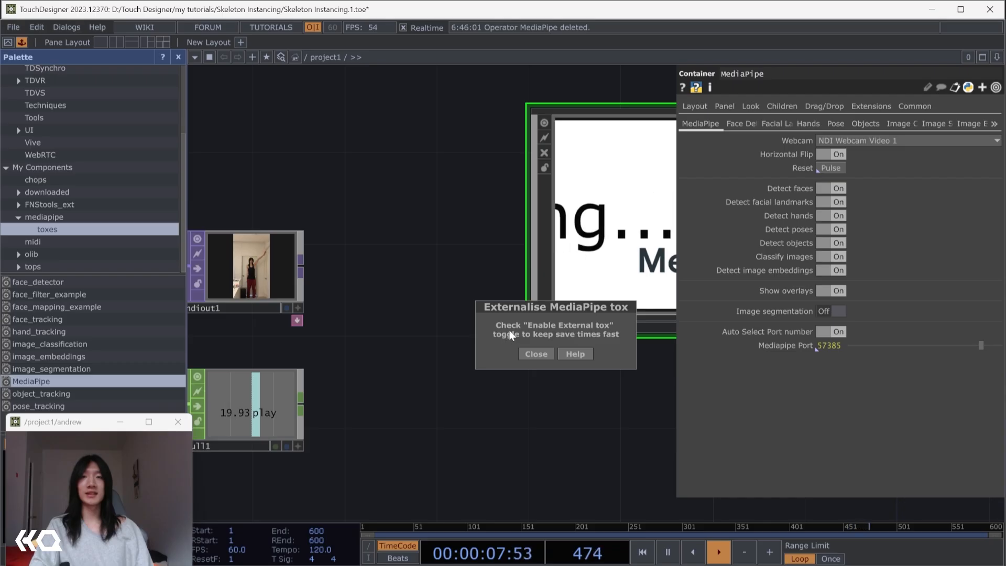
- Dismiss the externalise notice and enable the external .tox option on the MediaPipe component
left_click(535, 355)
left_click(914, 106)
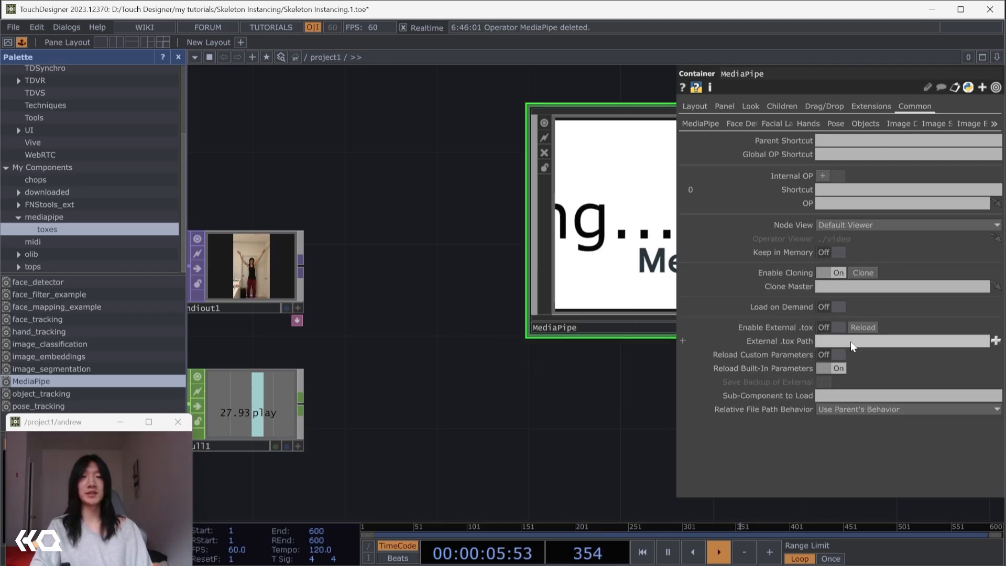
left_click(824, 341)
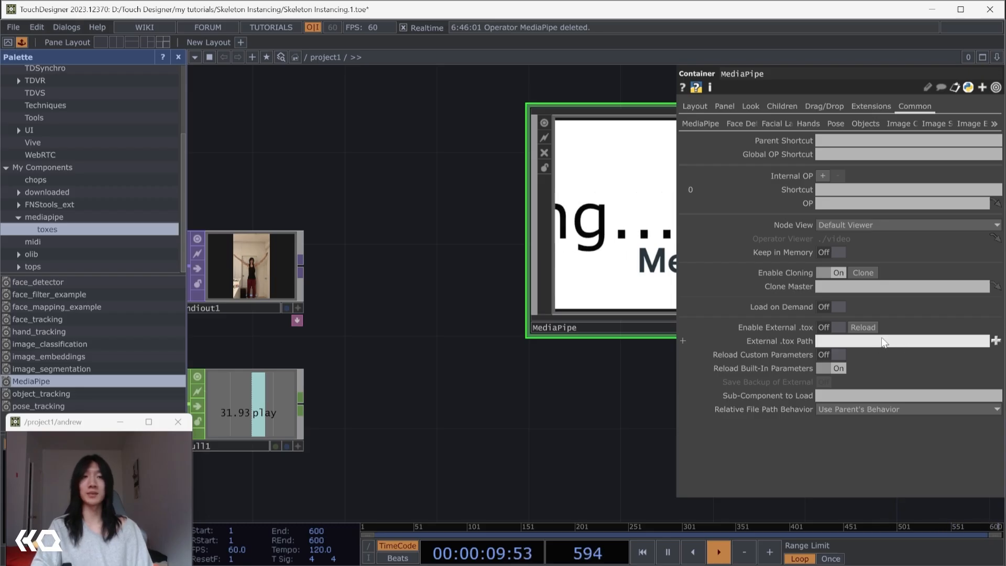
left_click(834, 330)
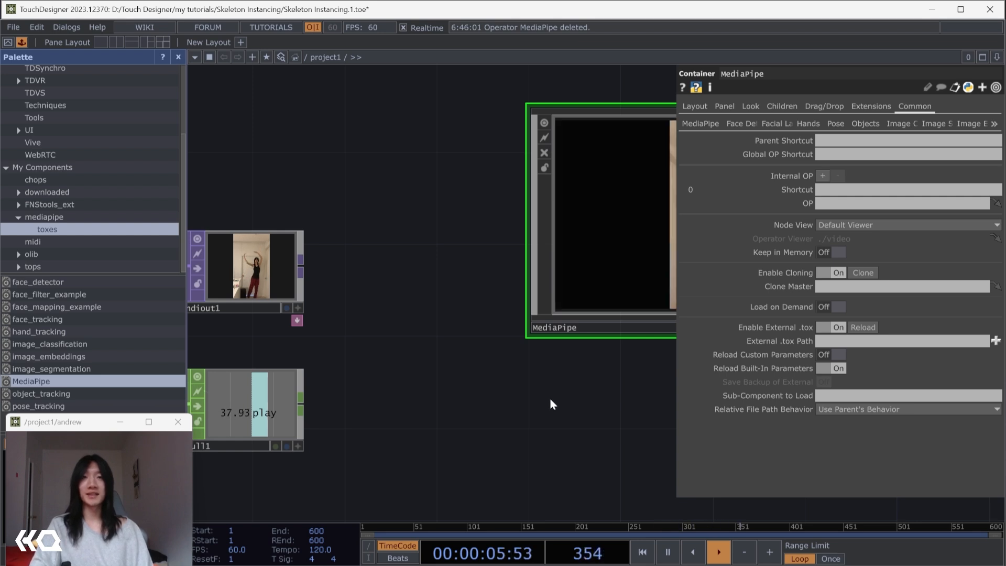
- Choose NDI Webcam Video 1 as MediaPipe's webcam and turn off face, facial landmark, hand and object detection plus image classification
left_click_drag(517, 433, 283, 447)
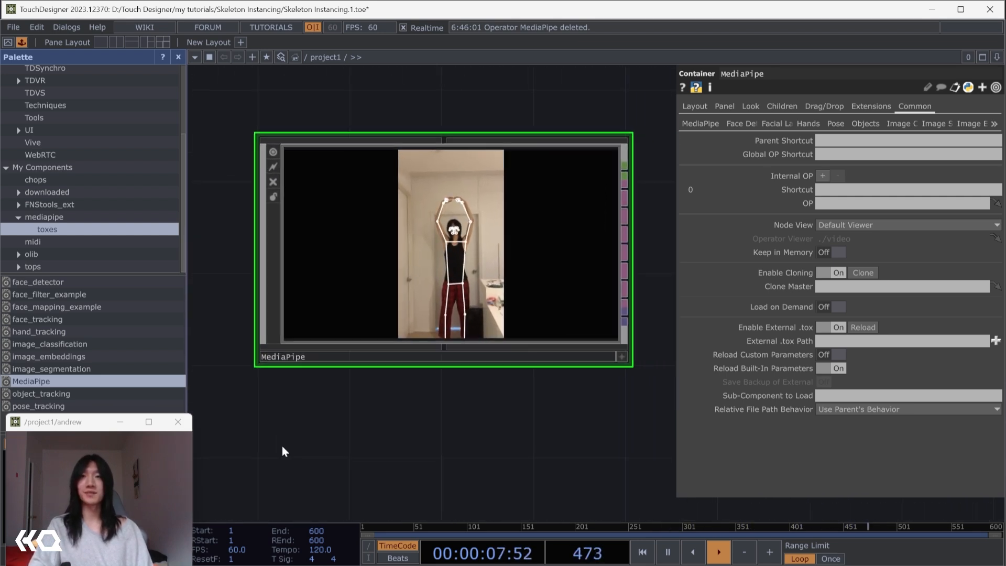
left_click_drag(371, 80, 355, 138)
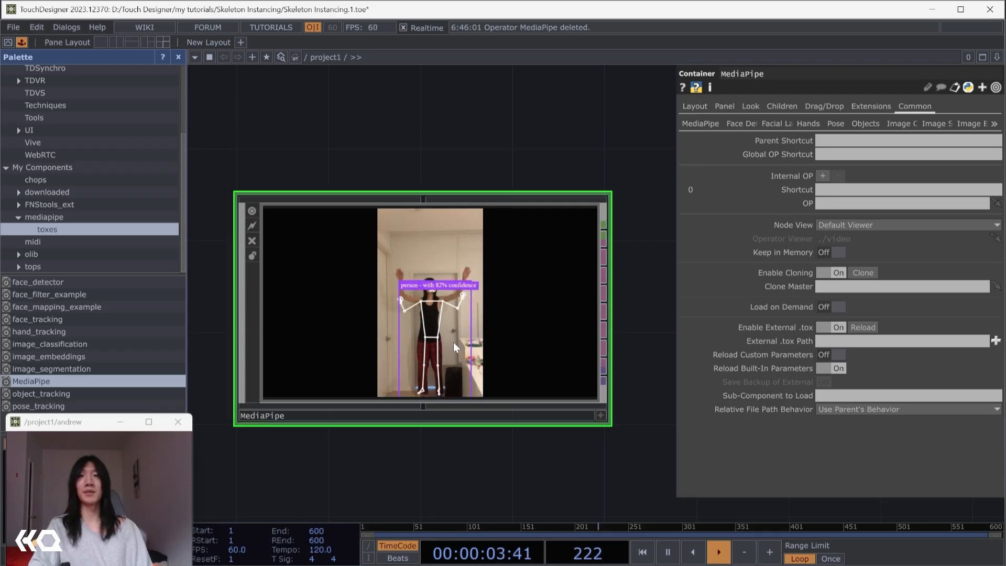
left_click(705, 125)
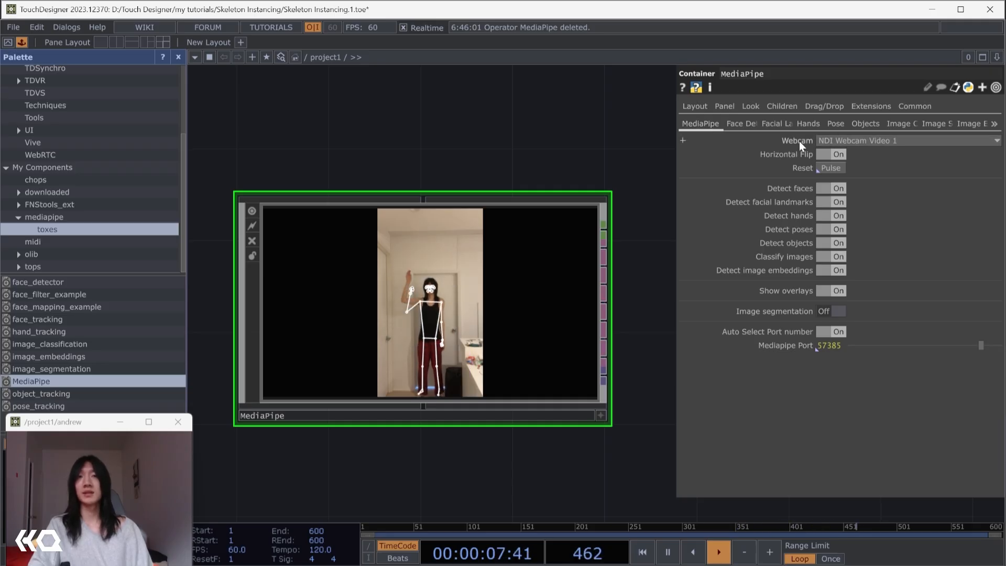
left_click(902, 140)
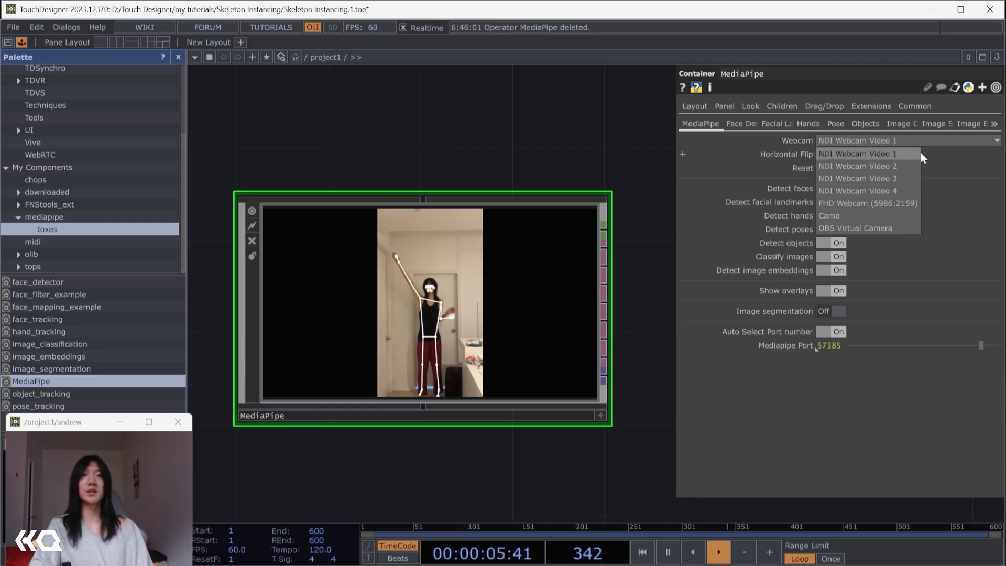
left_click(870, 154)
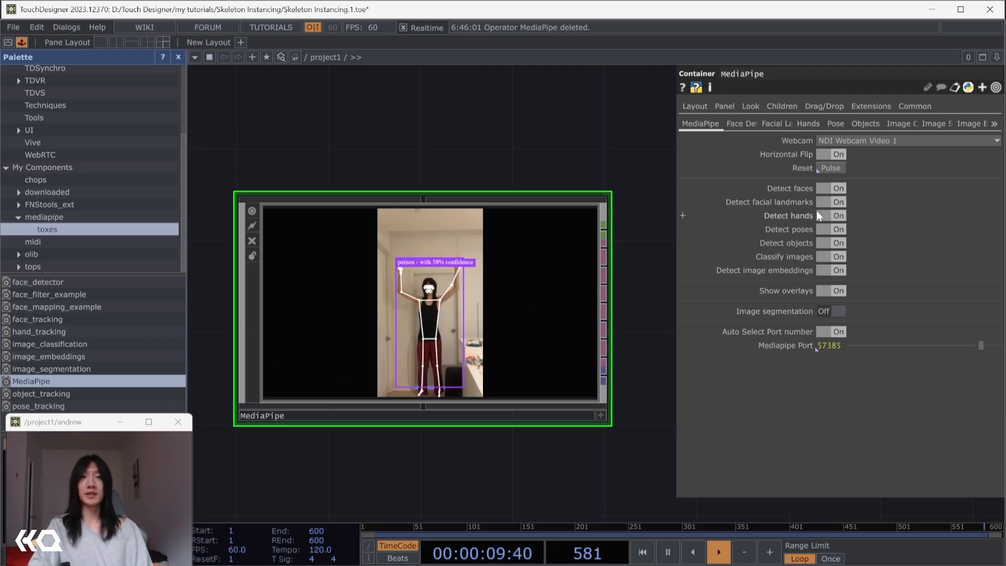
left_click(835, 190)
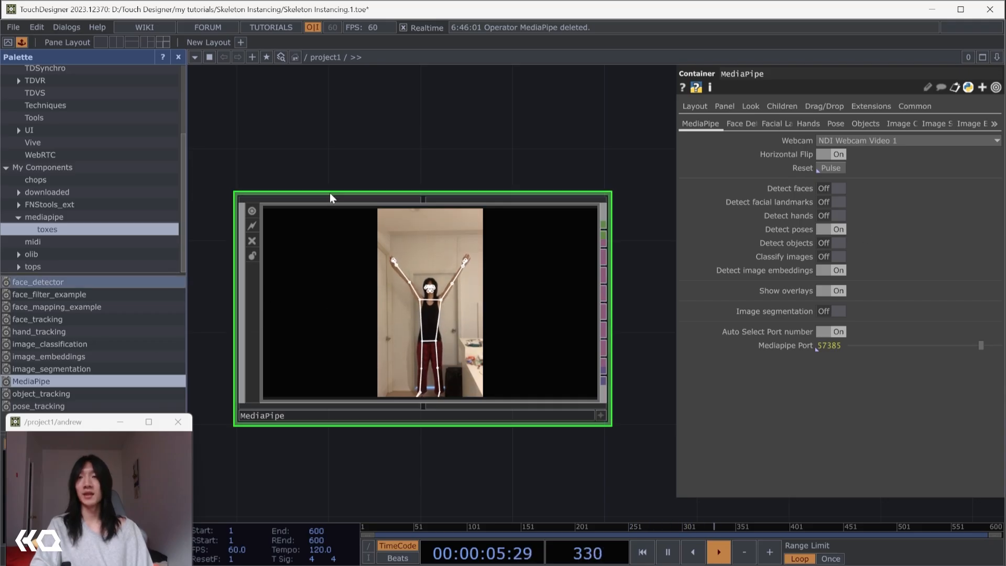
- Place the pose_tracking component beside MediaPipe and connect MediaPipe's pose output to its input
left_click_drag(465, 168, 317, 149)
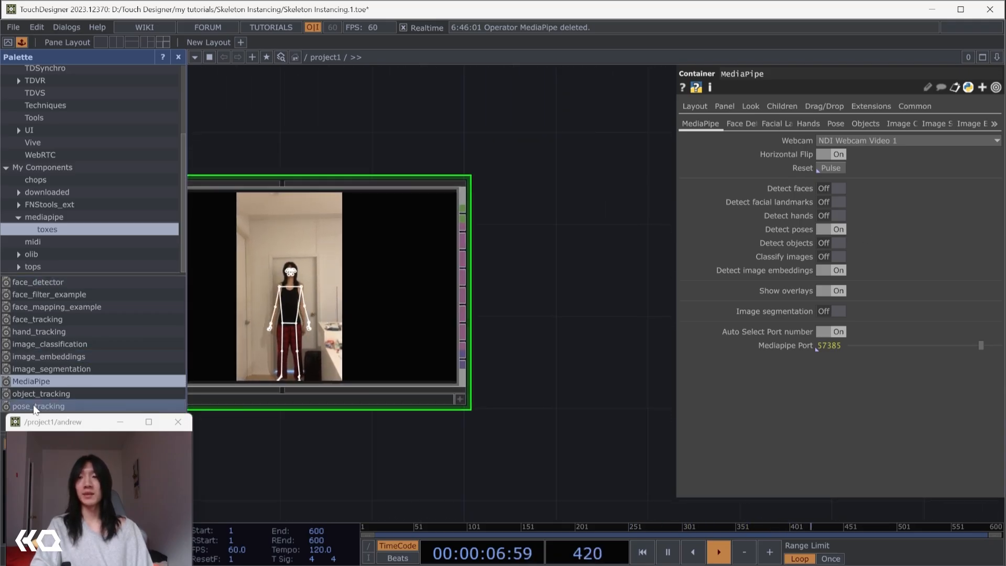
left_click(65, 409)
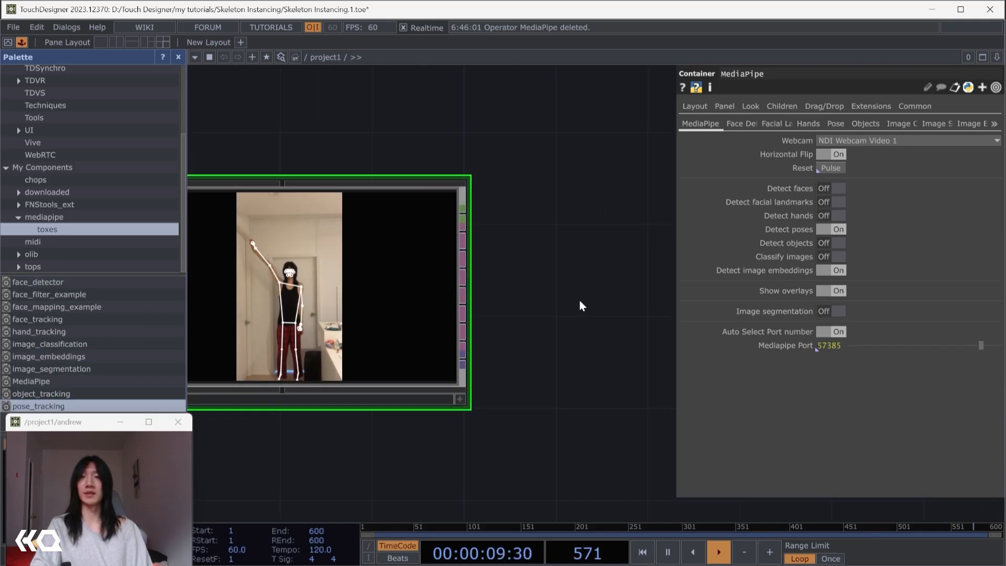
scroll(439, 313, "down", 3)
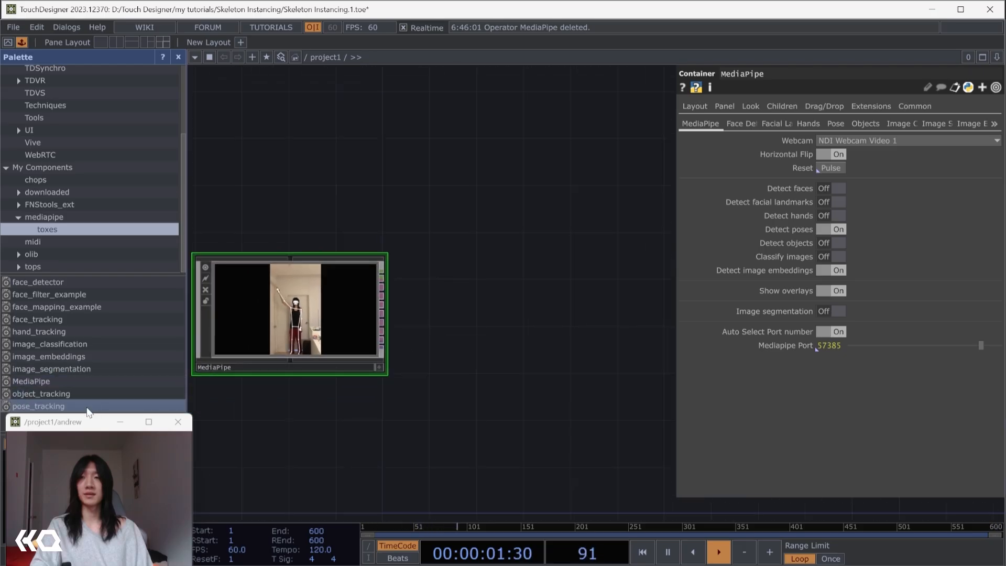
left_click_drag(88, 413, 465, 305)
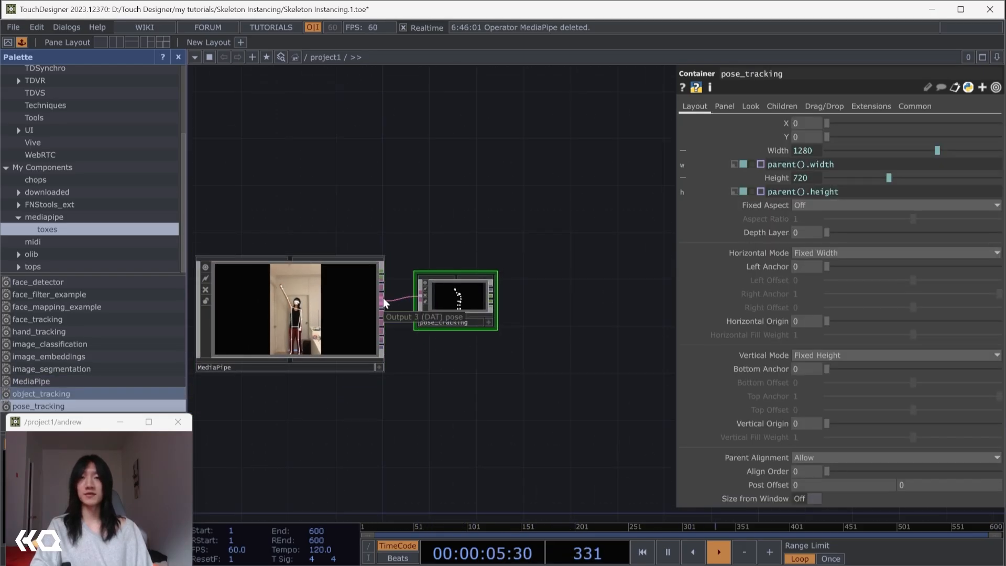
- Examine the pose connection from MediaPipe and the tracked body points in pose_tracking's viewer
scroll(383, 298, "up", 2)
scroll(384, 308, "down", 2)
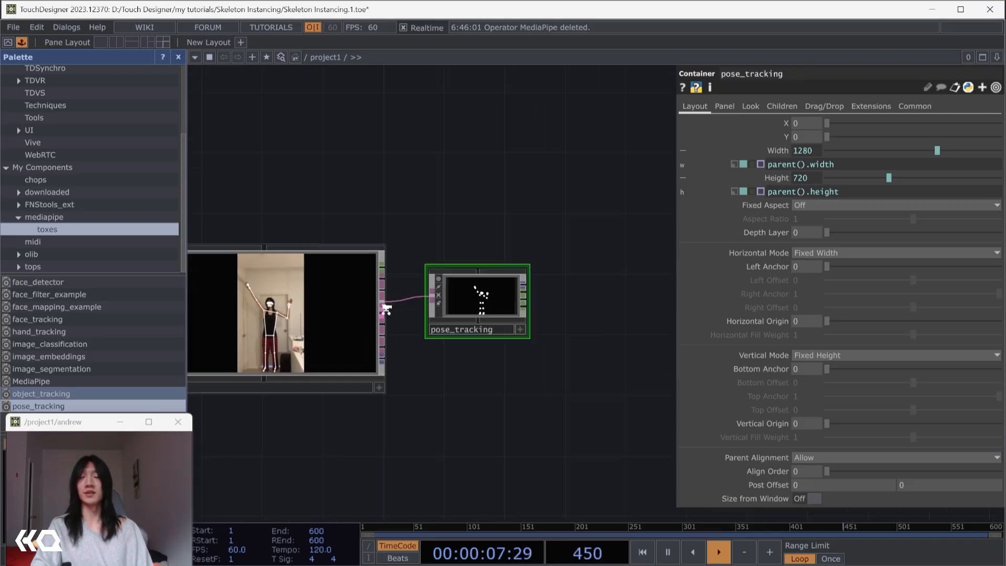
left_click_drag(441, 211, 423, 185)
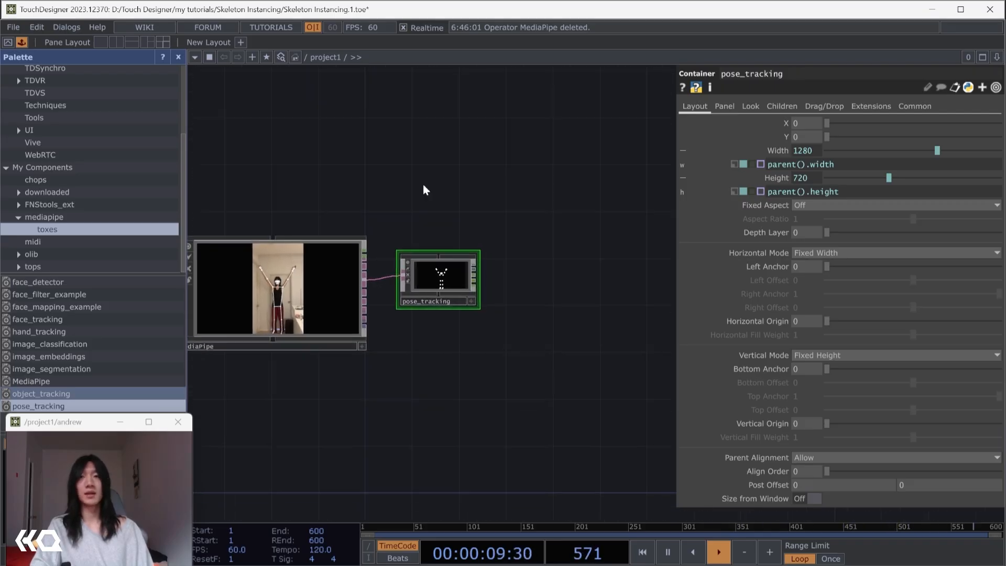
scroll(433, 297, "up", 2)
scroll(434, 299, "up", 1)
scroll(433, 300, "down", 5)
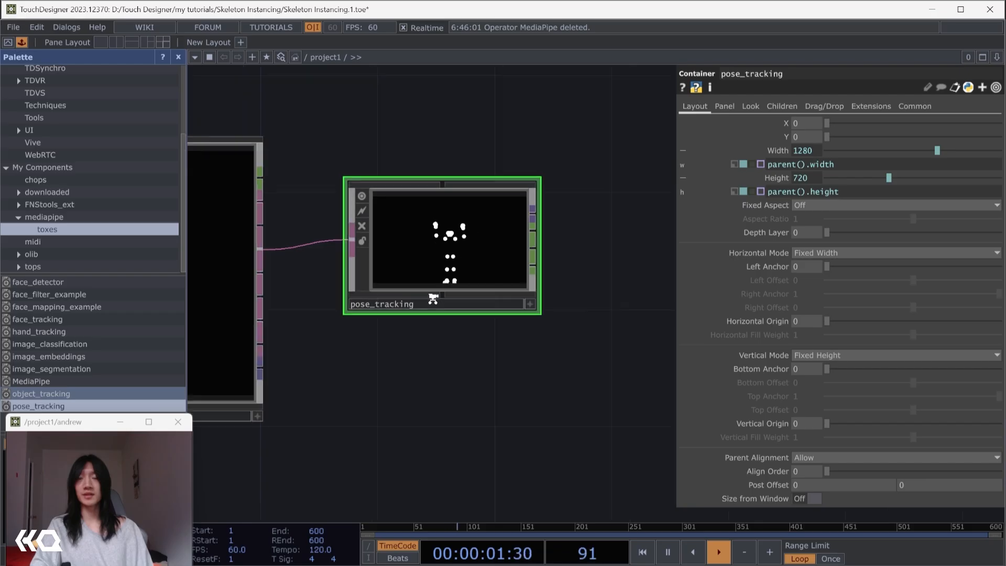
scroll(433, 301, "up", 5)
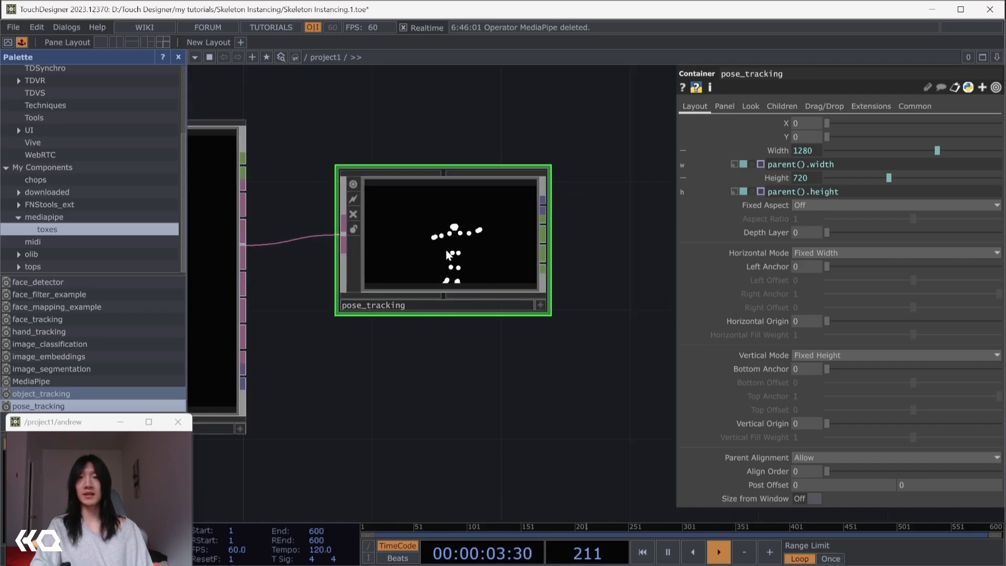
scroll(455, 301, "down", 4)
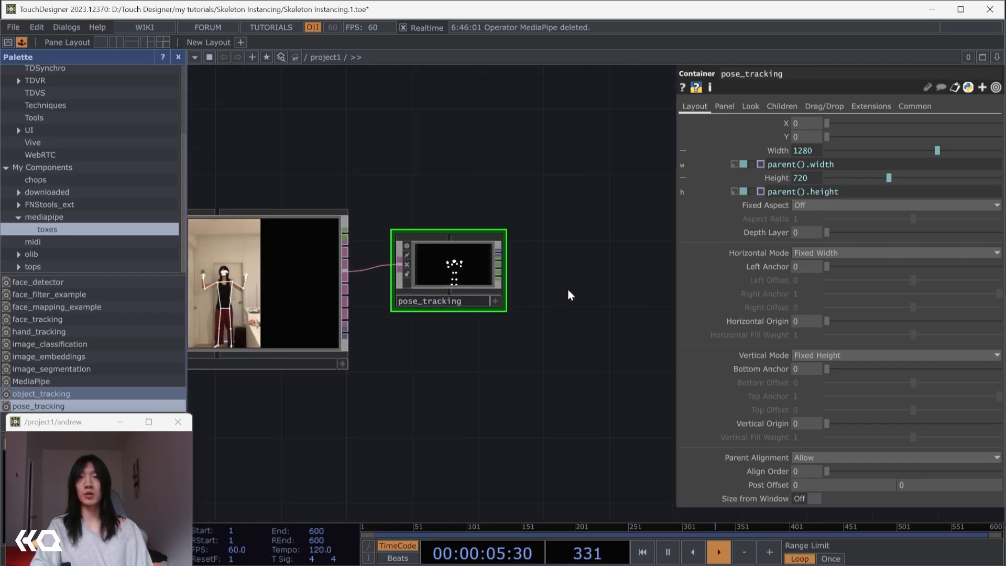
- Add a Select CHOP fed by the normalized_data output of pose_tracking
left_click_drag(568, 289, 518, 302)
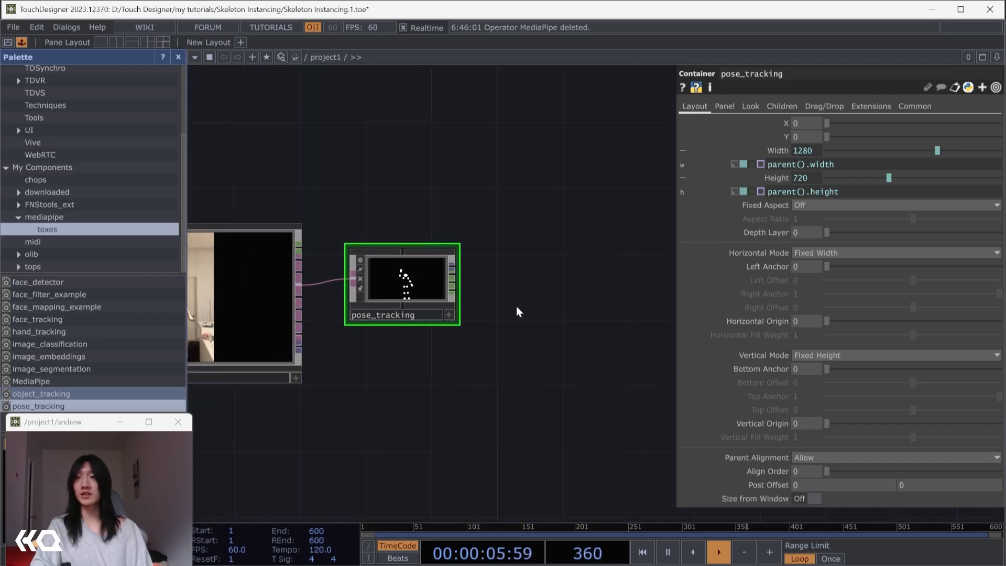
left_click(453, 275)
left_click(515, 267)
type("select")
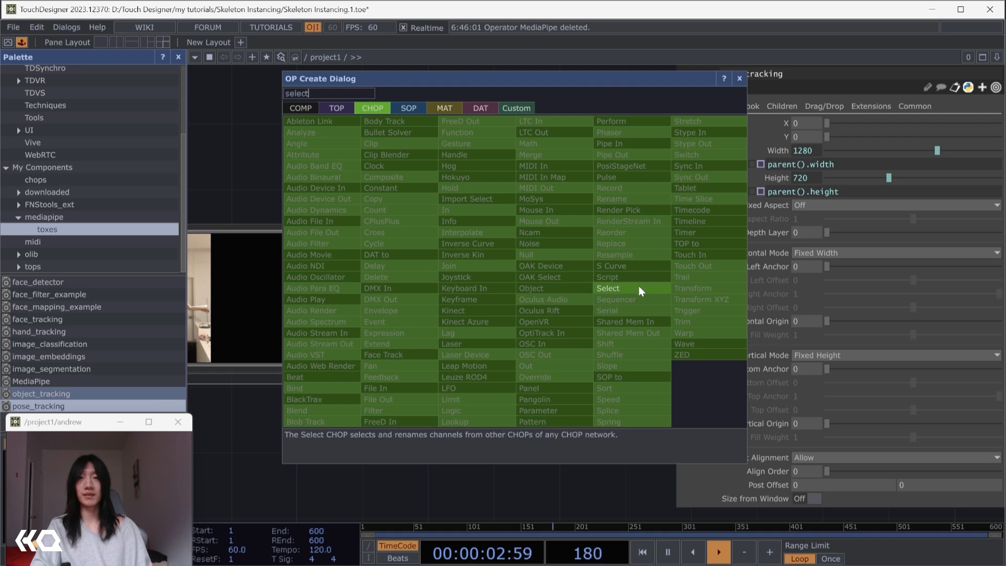
left_click(623, 288)
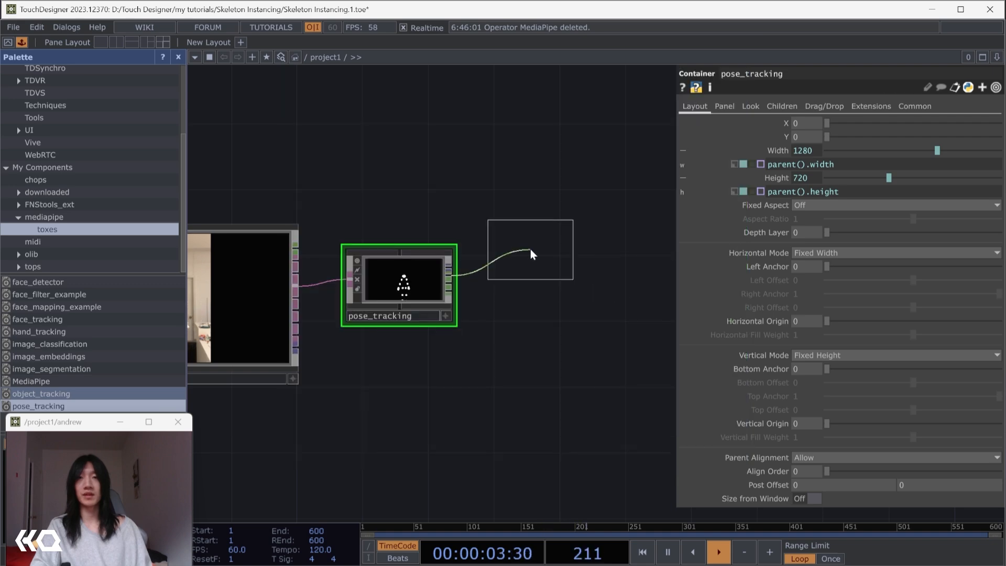
left_click(519, 242)
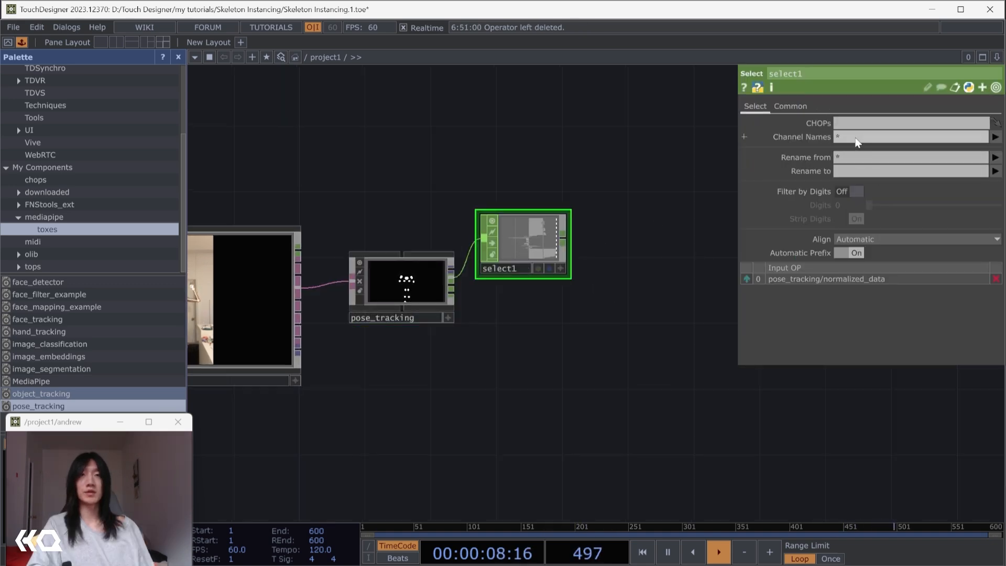
- Rename the Select CHOP to left and set its channel names to *left*[xy]*
left_click(519, 271)
type("left")
key("Return")
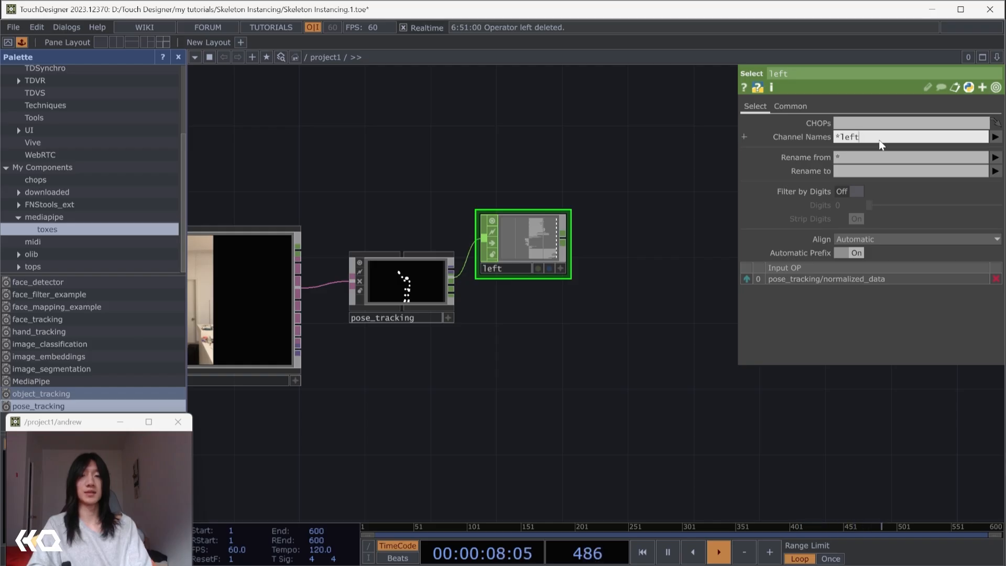
type("[x")
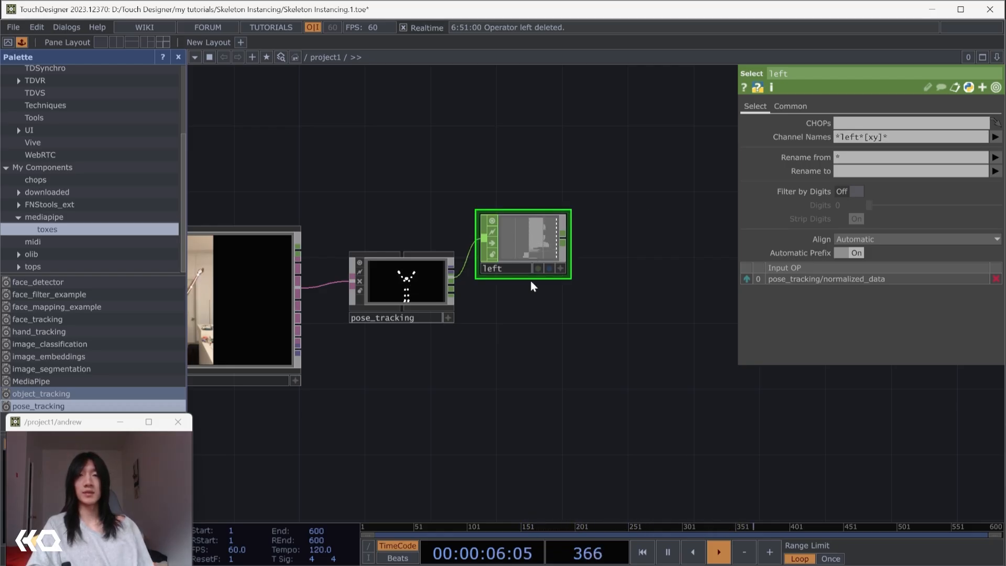
- Duplicate the left Select CHOP below the original, still fed by pose_tracking, and rename the copy right
key("ctrl+v")
left_click(521, 324)
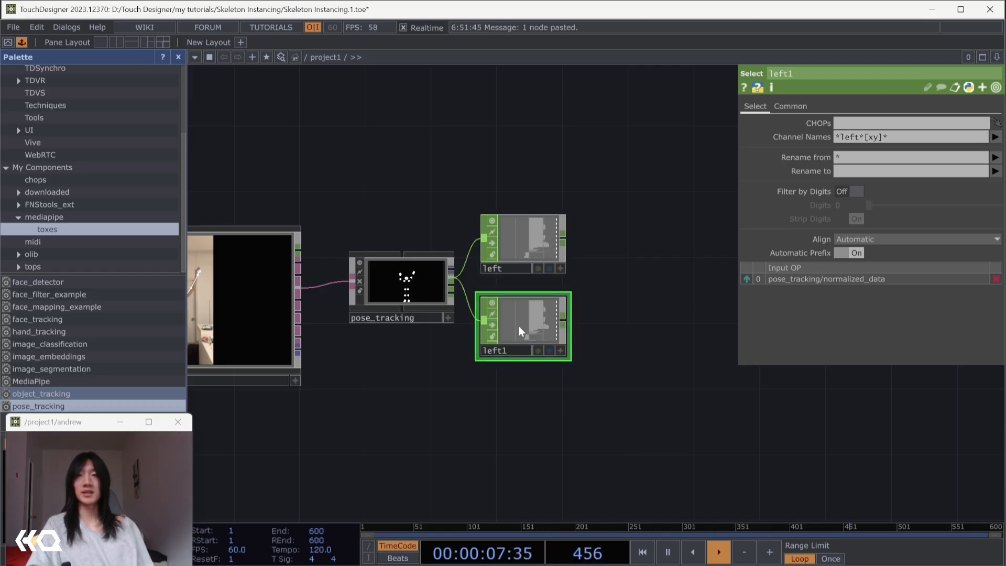
left_click(506, 350)
type("rig")
key("Return")
type("ht")
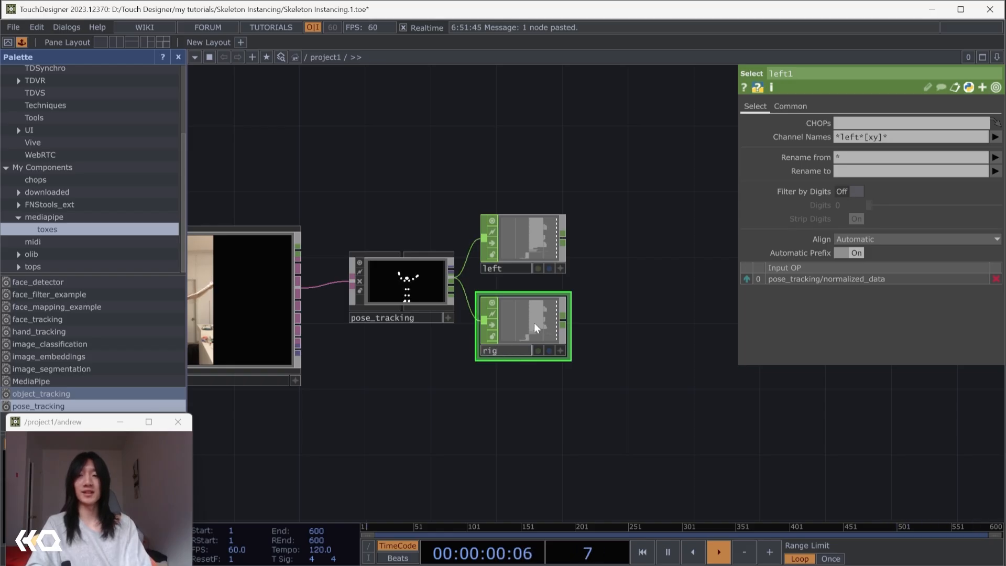
key("Return")
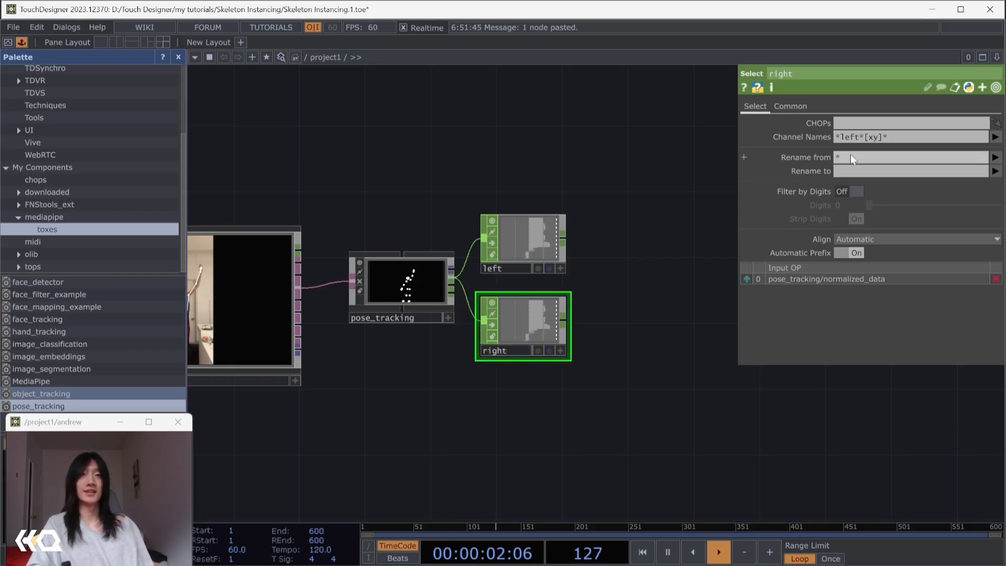
- Set the right Select CHOP's channel names to *right*[xy]*
key("BackSpace")
key("BackSpace")
key("BackSpace")
key("BackSpace")
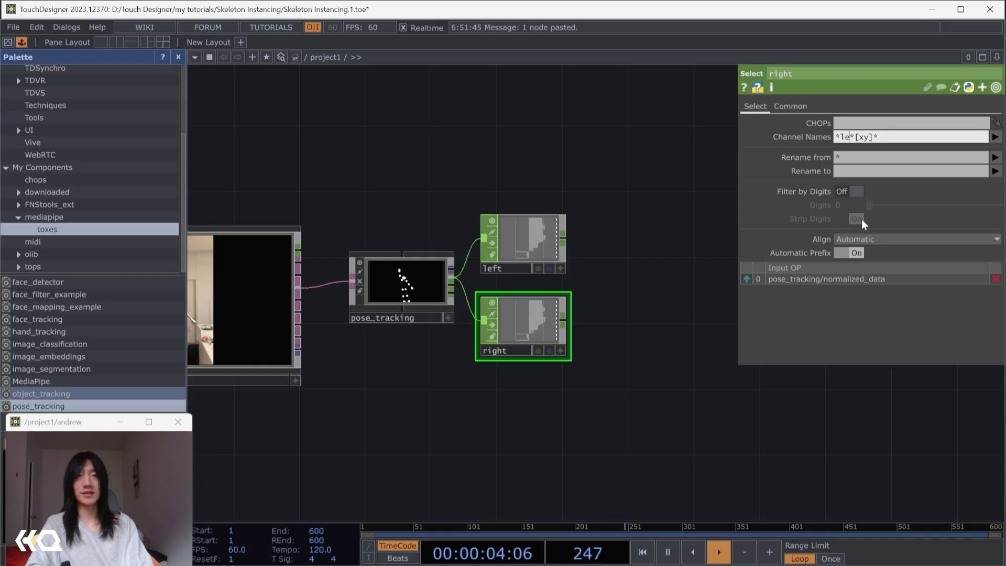
type("right")
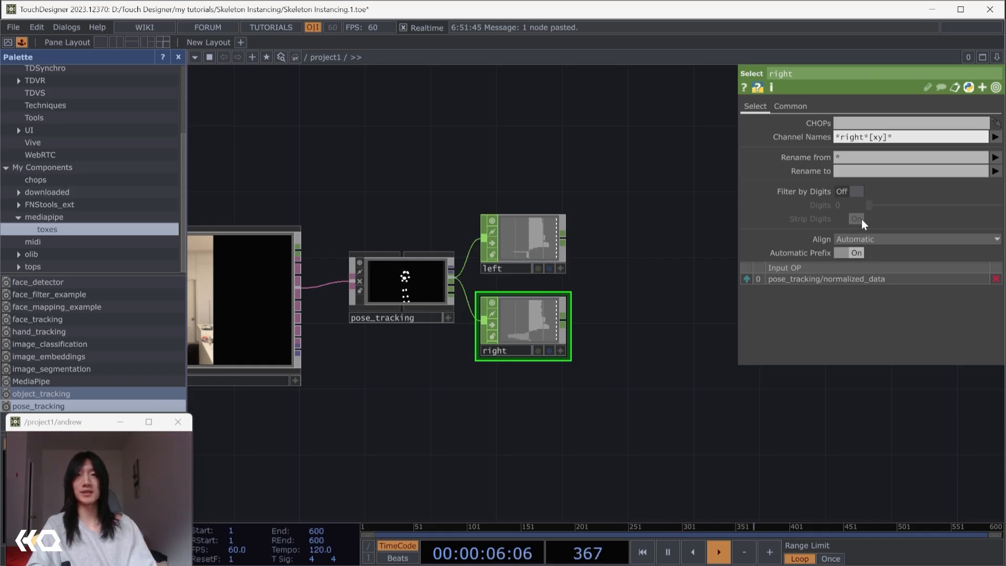
- Examine the channels listed in the left and right Select CHOP viewers
scroll(529, 264, "up", 3)
scroll(534, 267, "up", 5)
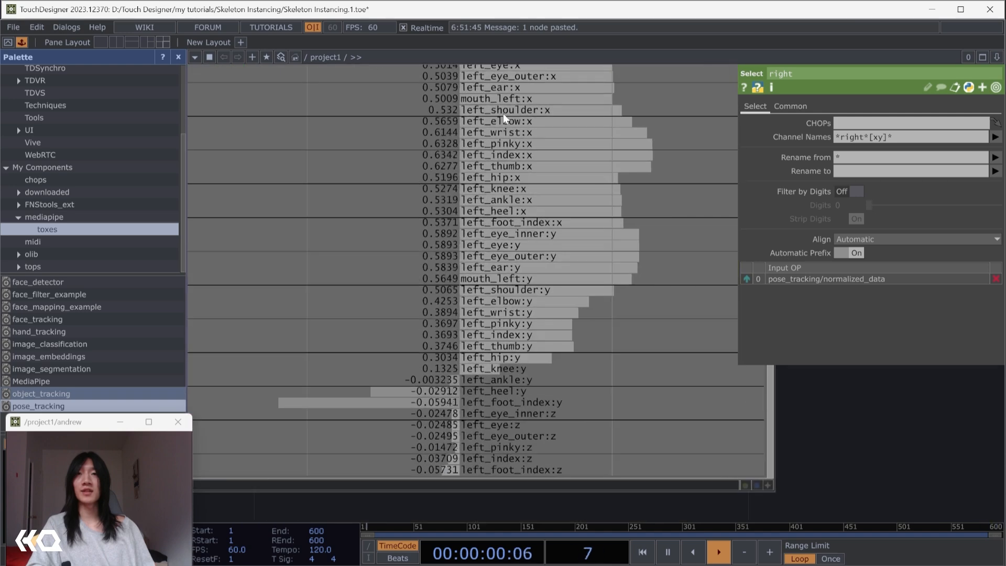
left_click_drag(721, 225, 715, 356)
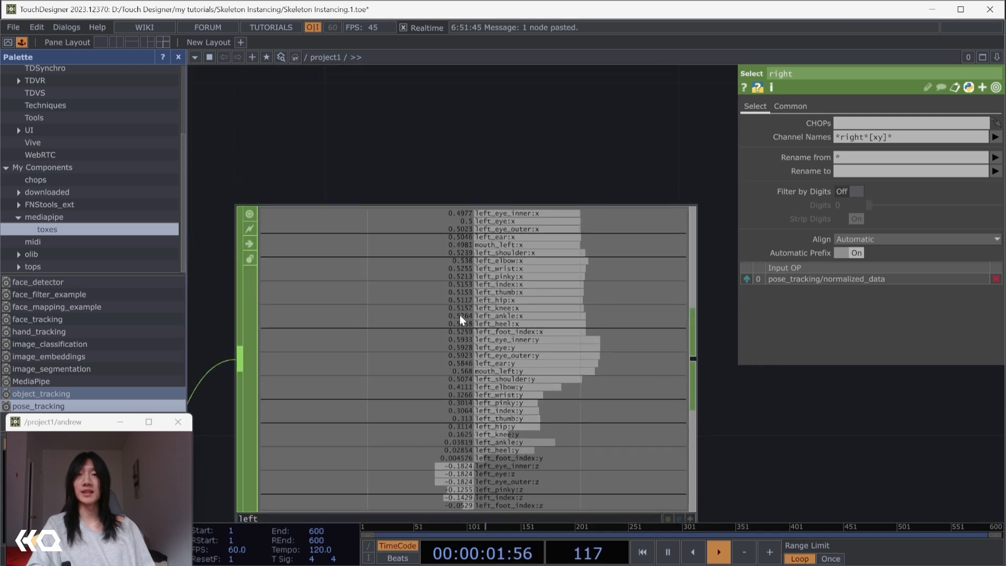
scroll(483, 315, "up", 4)
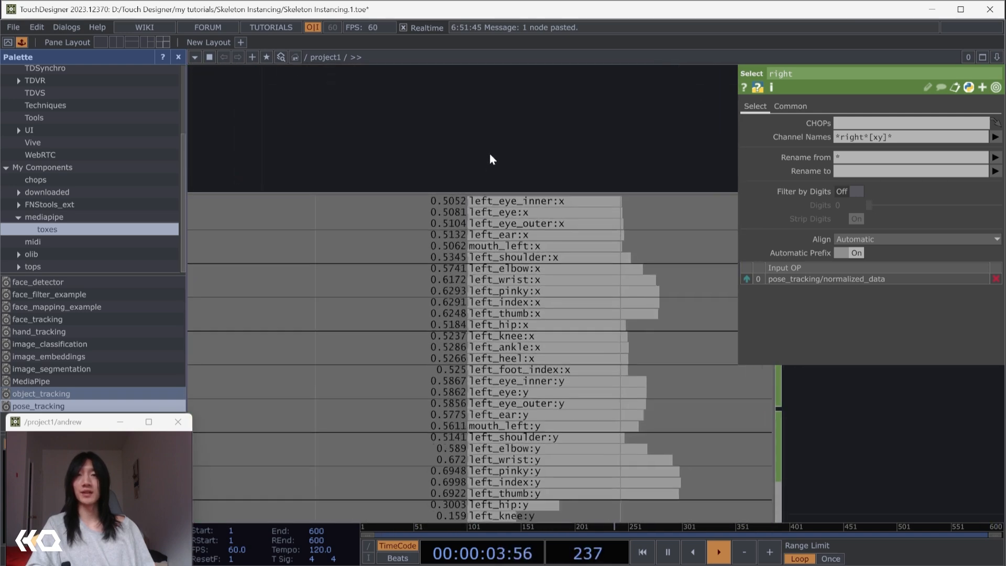
left_click_drag(489, 154, 485, 89)
scroll(495, 395, "down", 5)
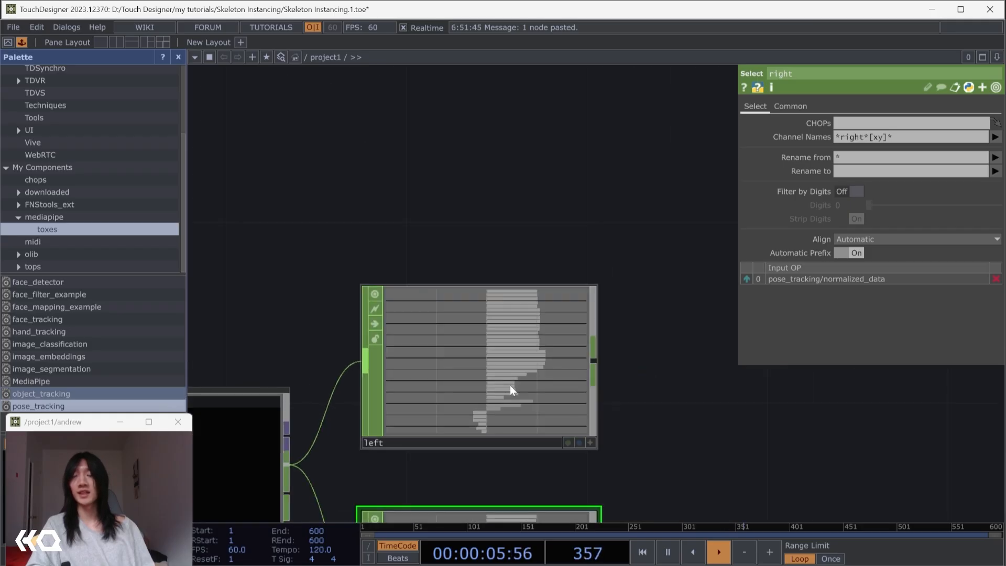
left_click_drag(637, 305, 607, 50)
scroll(467, 299, "up", 7)
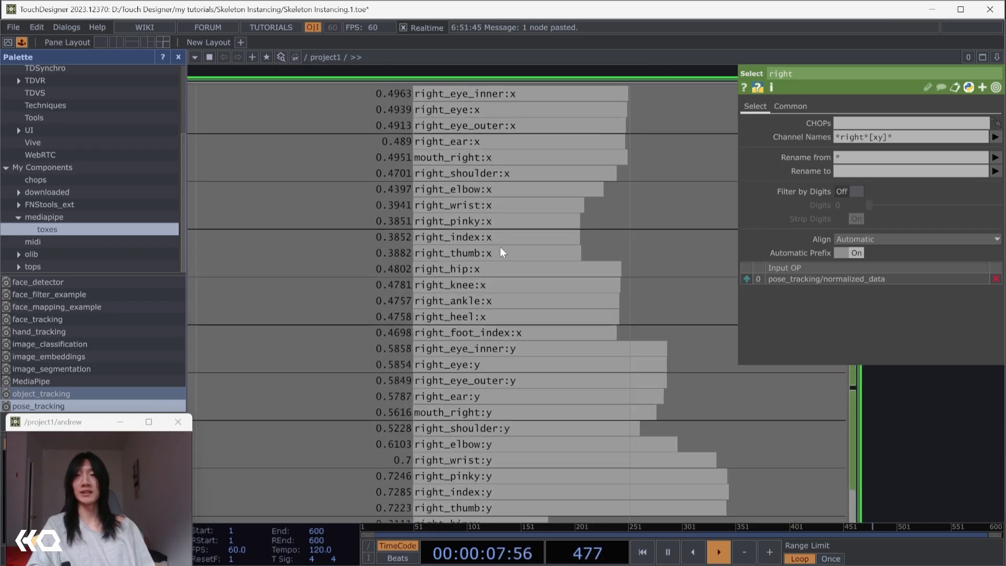
scroll(465, 262, "down", 6)
scroll(465, 262, "down", 4)
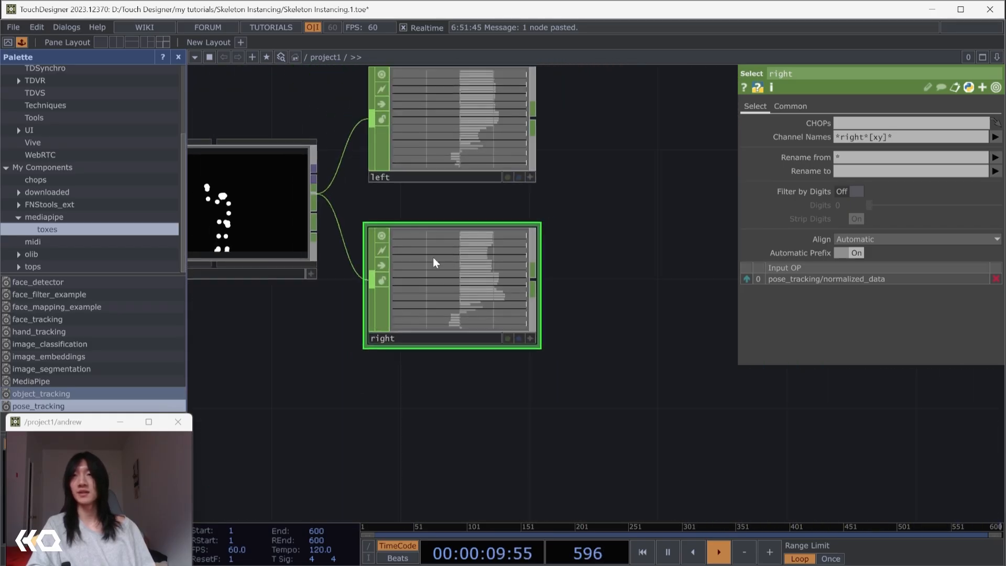
- Close the Palette and add a third Select CHOP named head, fed by pose_tracking's normalized_data output
left_click(179, 56)
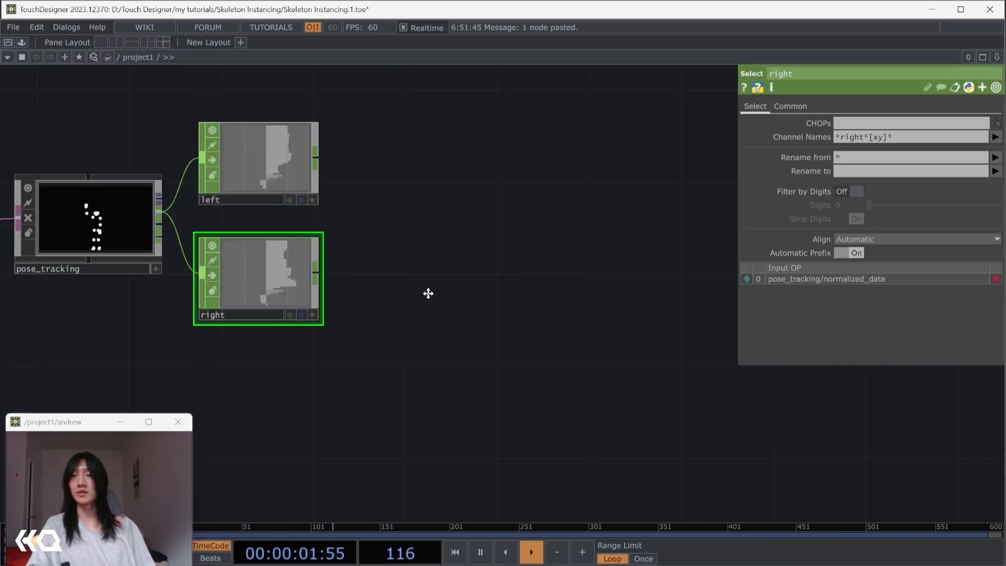
left_click_drag(427, 292, 552, 302)
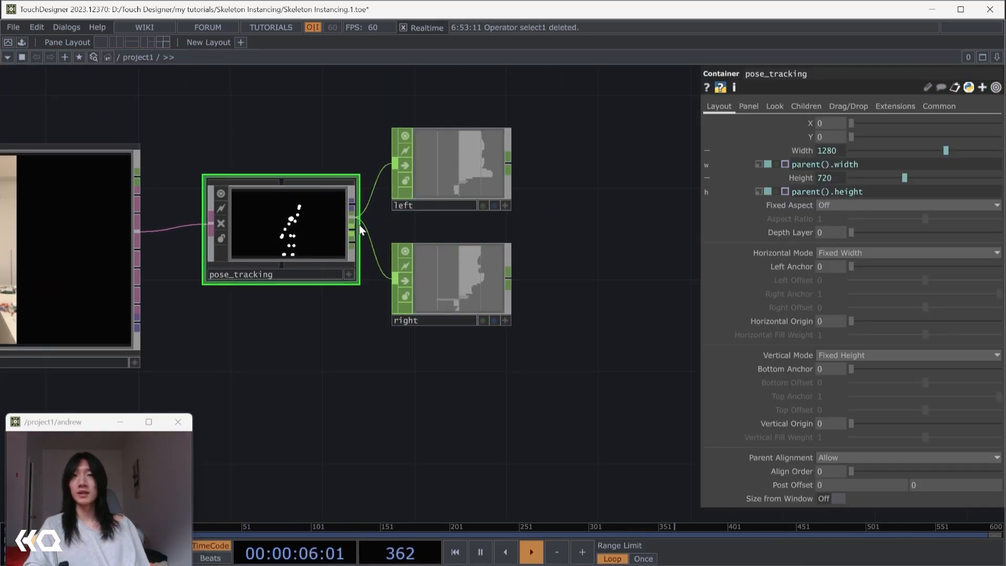
left_click_drag(359, 224, 413, 406)
type("sel")
key("Return")
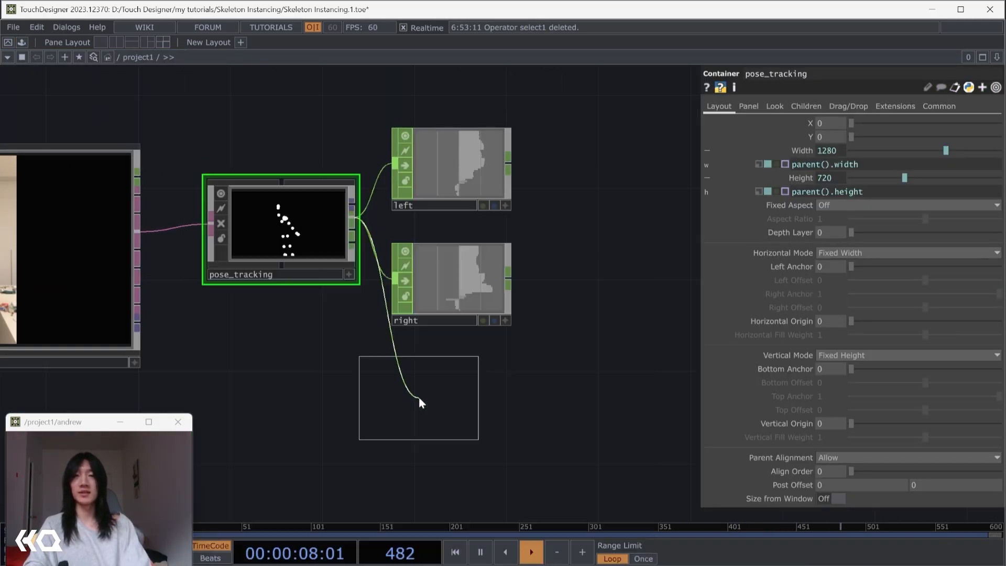
left_click(419, 397)
left_click(434, 435)
type("head")
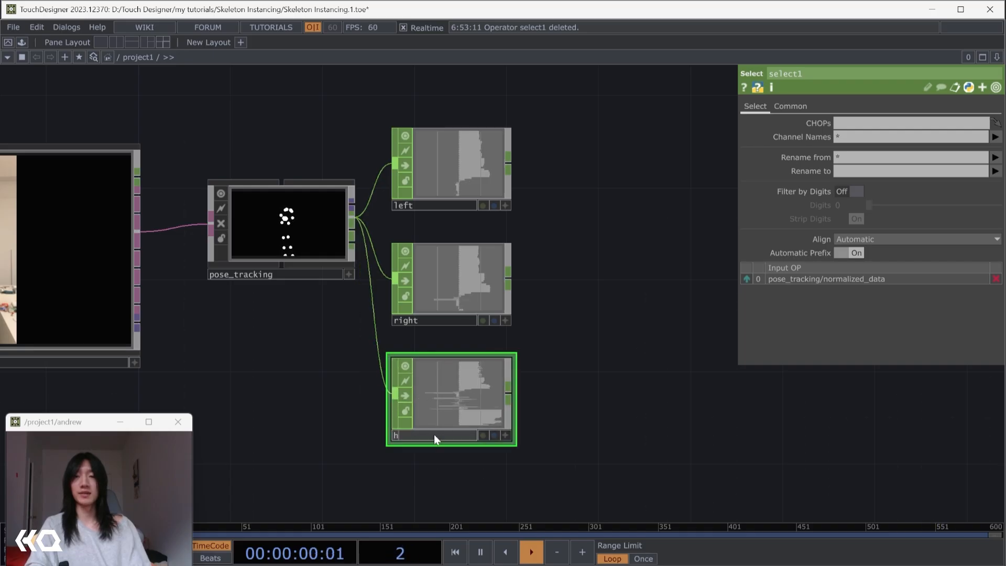
key("Return")
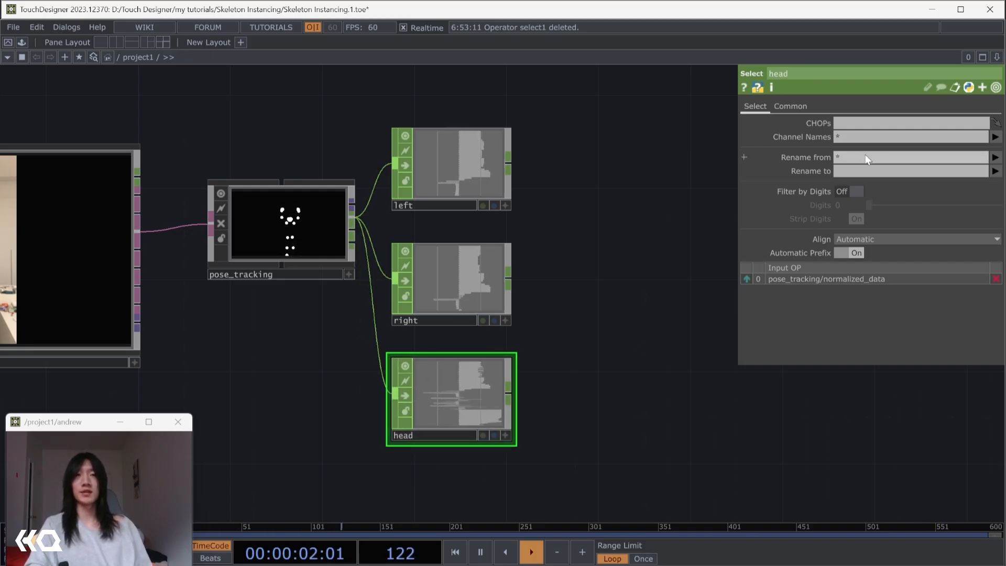
- Set the head Select CHOP's channel names to *nose*[xy]*
left_click(863, 132)
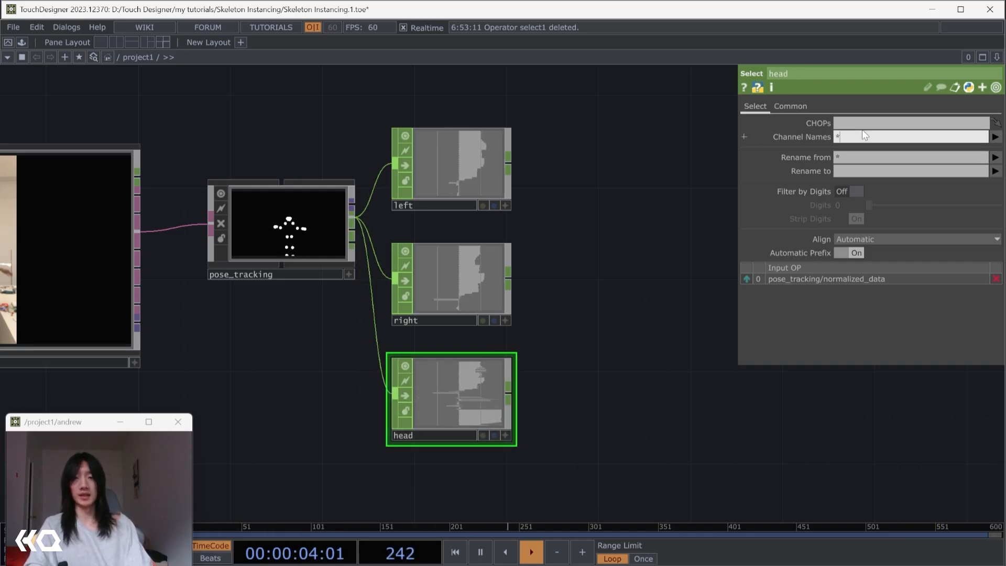
type("nose")
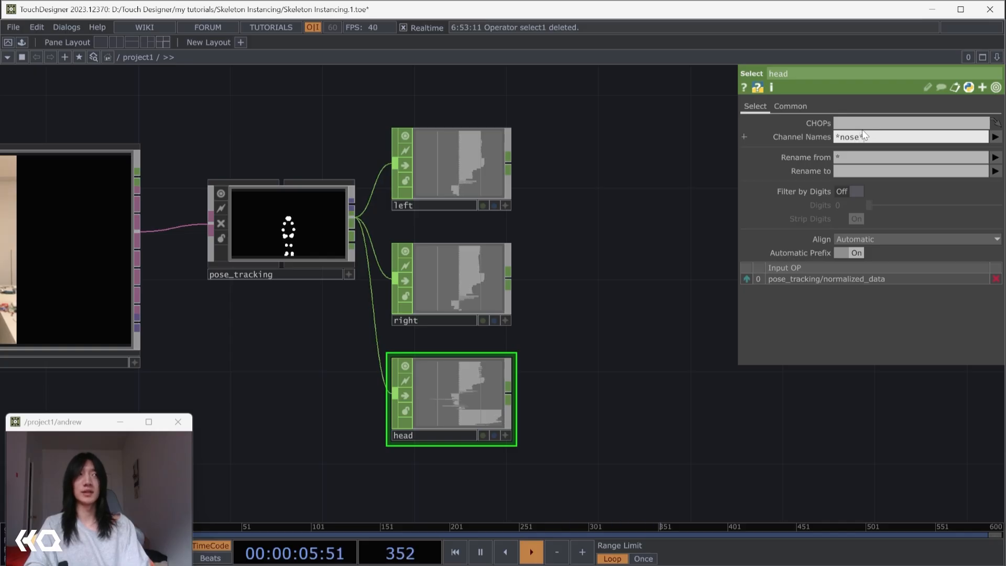
type("*")
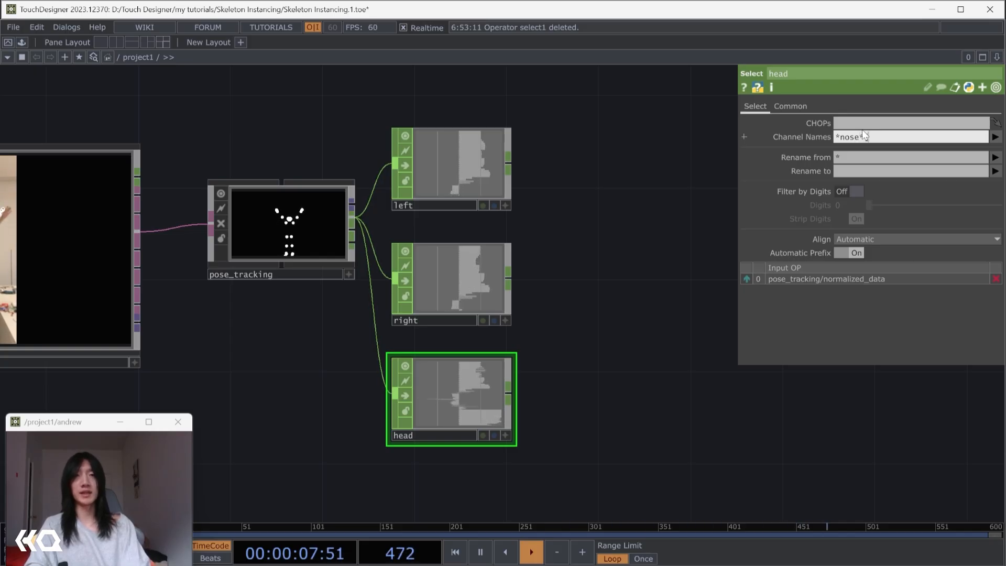
type("[xy]*")
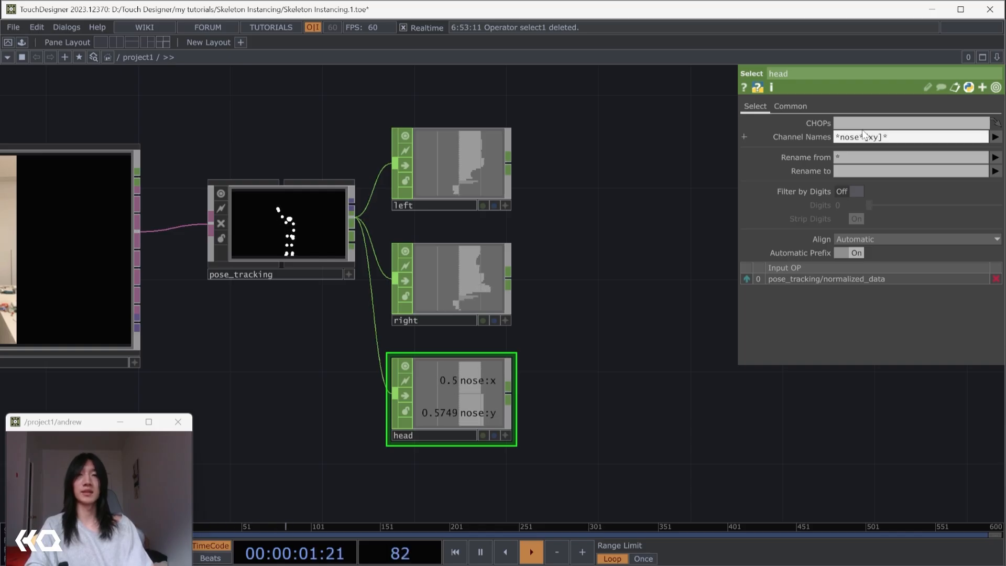
key("Return")
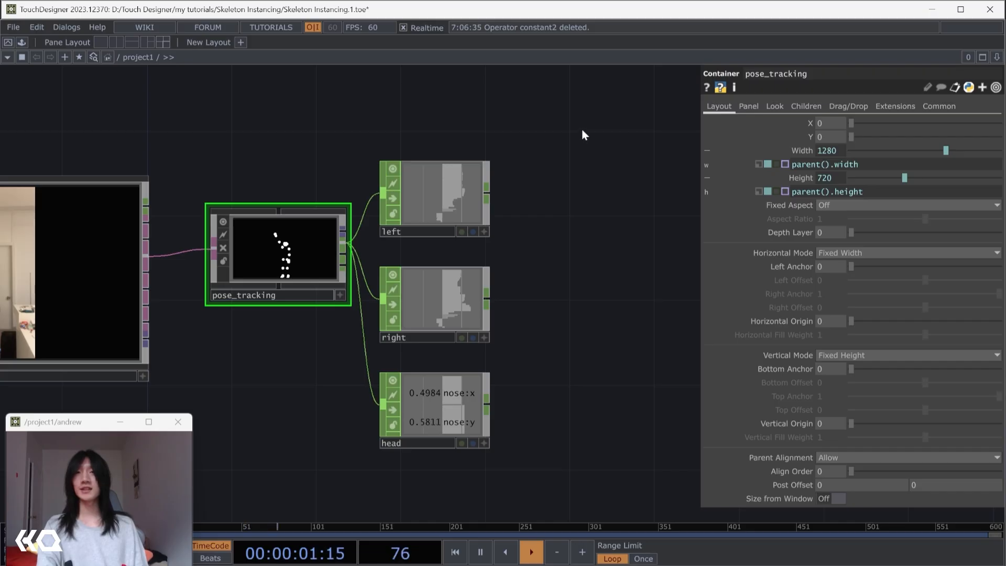
- Add a Constant CHOP in the empty area above and beside the left Select CHOP
key("Tab")
type("const")
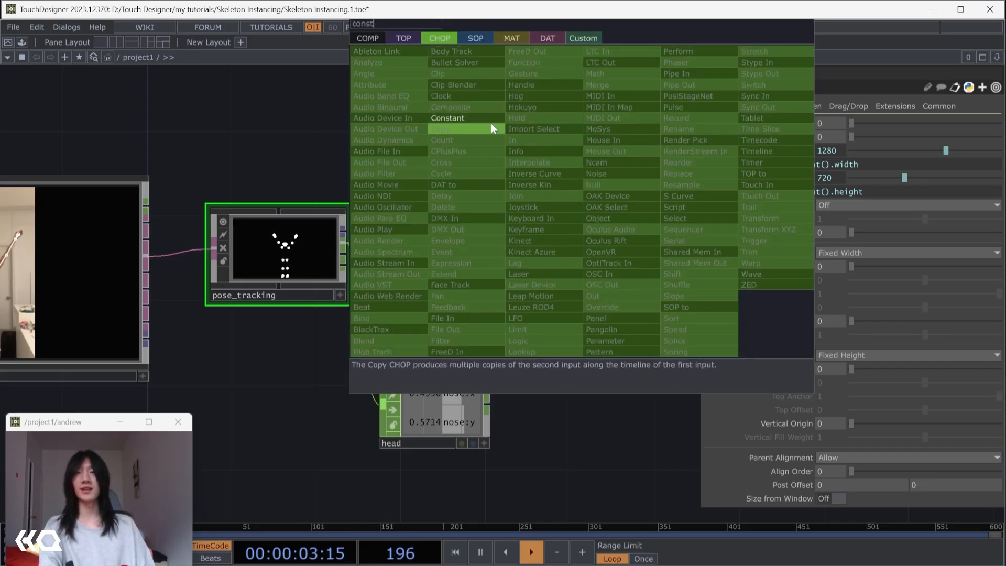
key("Return")
left_click(587, 116)
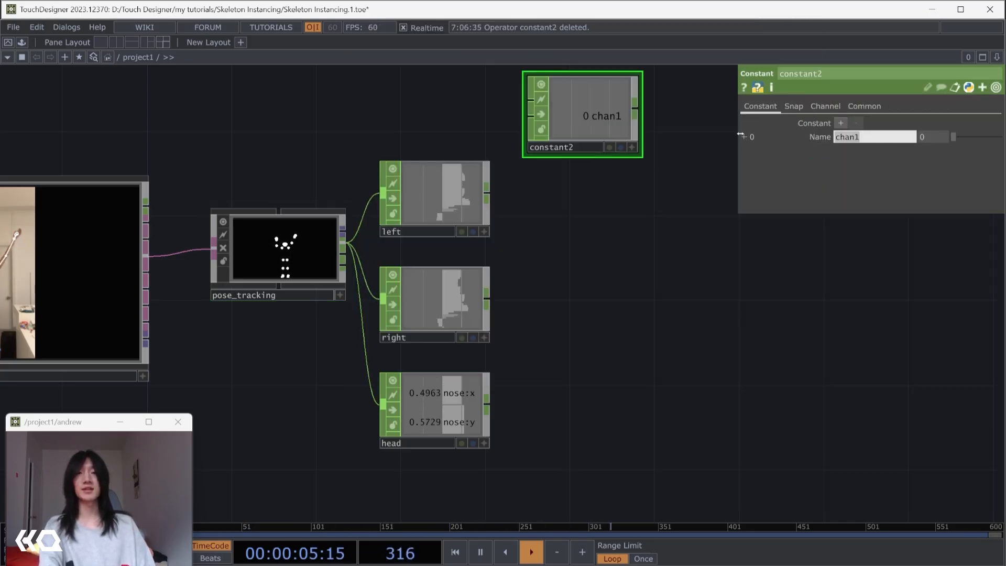
- Name the Constant CHOP's channel interpolate and set its value to 10
type("interp")
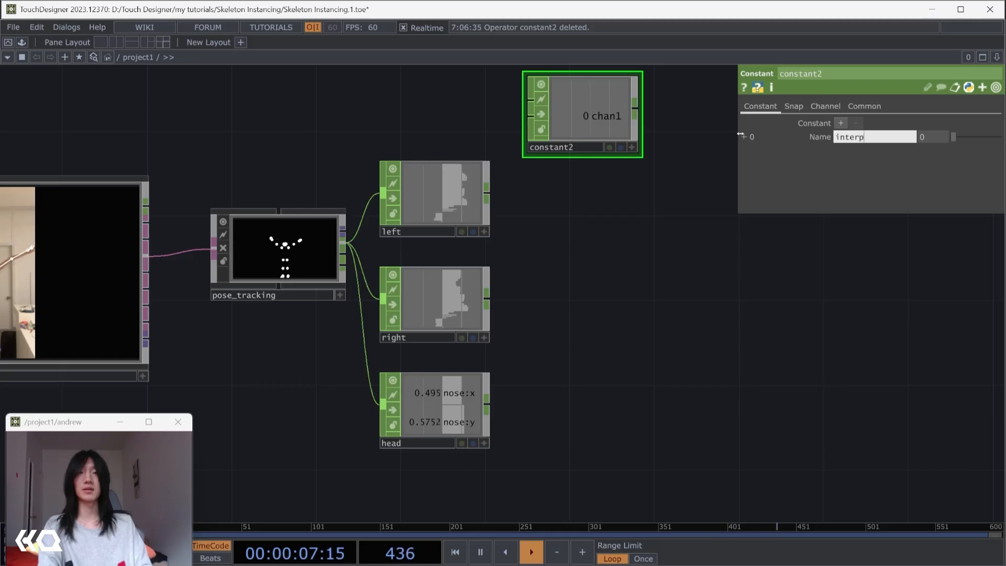
type("olate")
key("Tab")
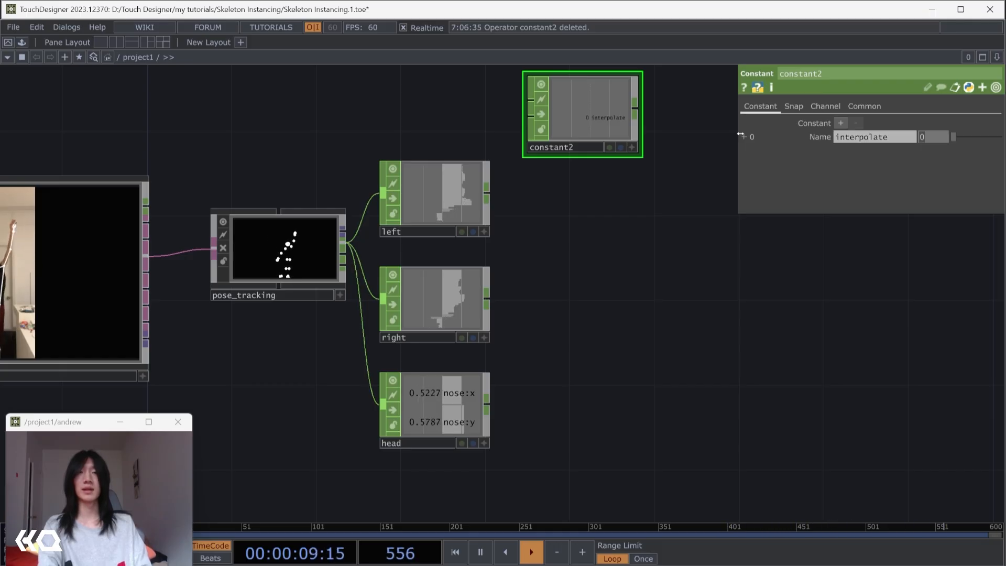
type("10")
key("Return")
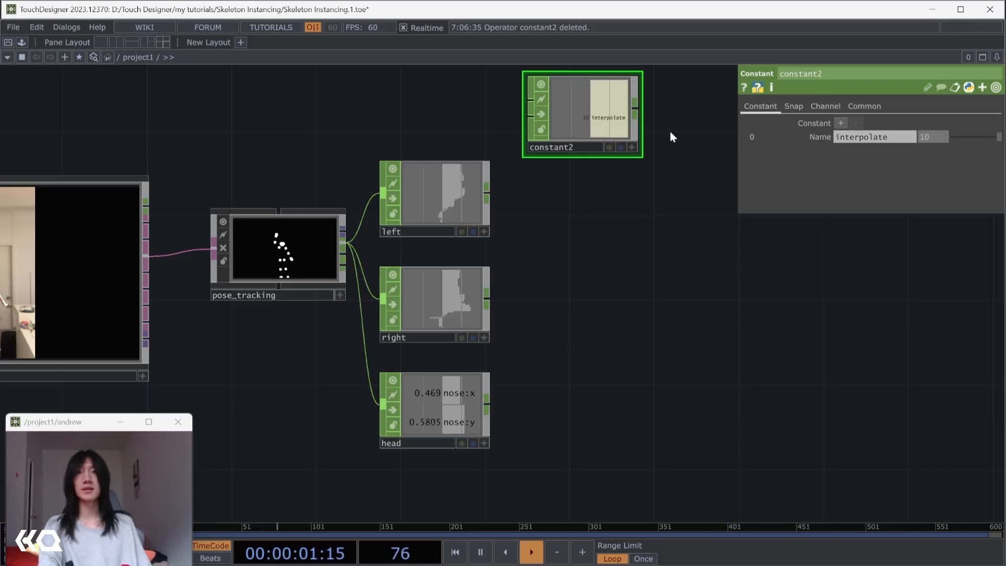
- Add a Null CHOP fed by the interpolate Constant CHOP and place it beside it
left_click_drag(672, 136, 501, 213)
key("Tab")
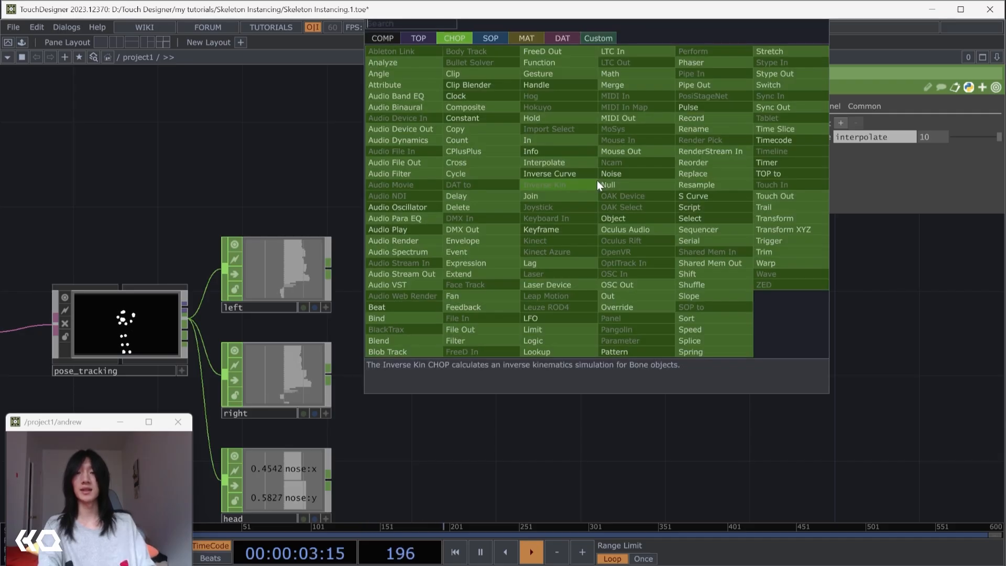
left_click(600, 184)
left_click(601, 187)
left_click_drag(546, 292, 582, 306)
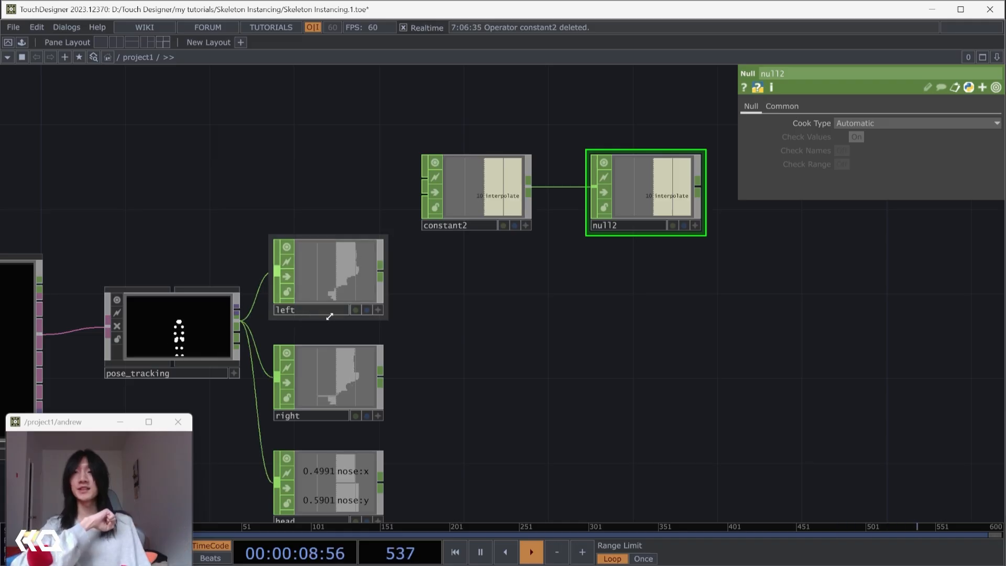
- Examine the body-part channels in the left Select CHOP's viewer
scroll(331, 313, "up", 6)
middle_click_drag(455, 289, 565, 289)
left_click_drag(566, 290, 697, 349)
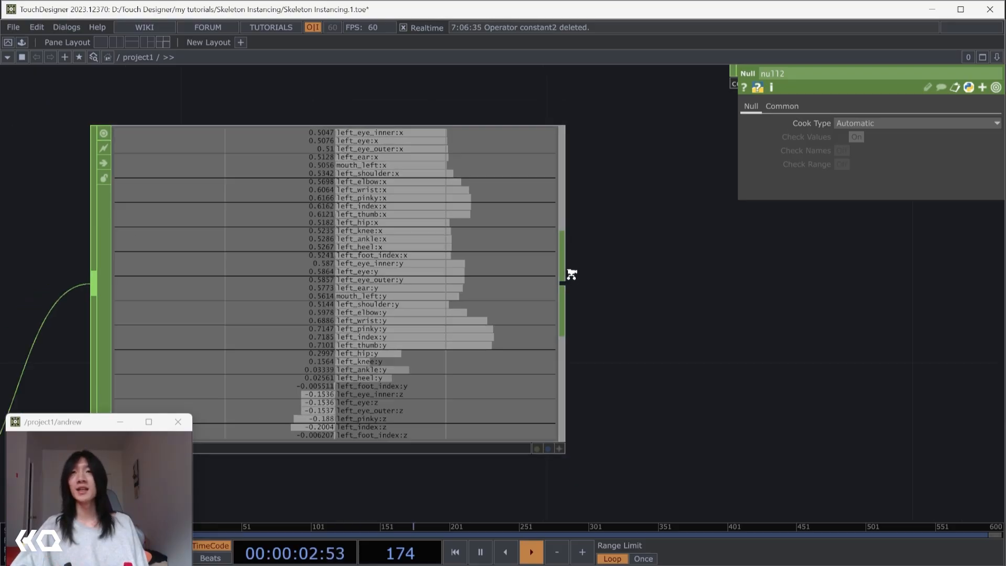
scroll(571, 274, "down", 4)
scroll(705, 325, "down", 1)
scroll(706, 329, "down", 2)
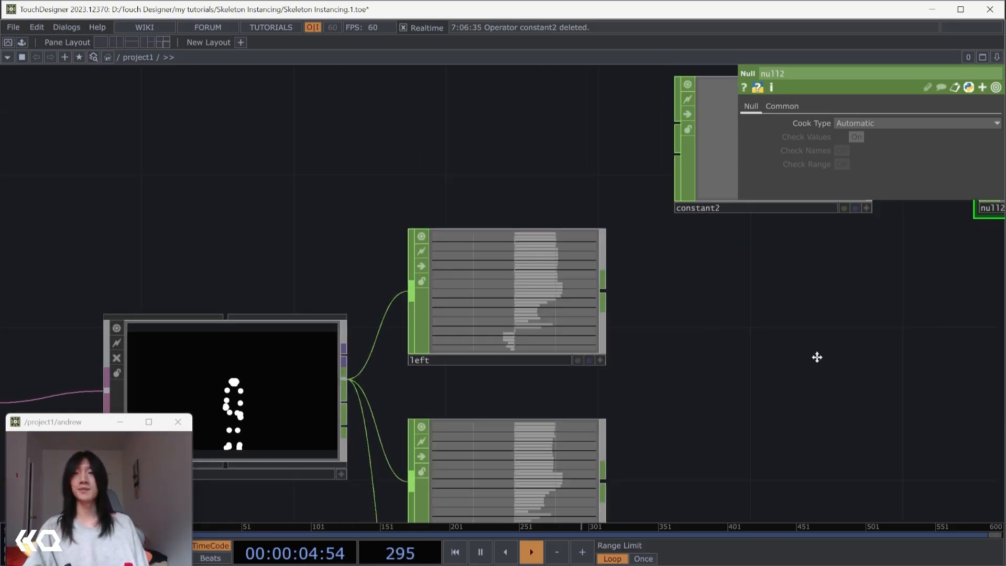
left_click_drag(818, 356, 541, 363)
scroll(506, 350, "down", 3)
left_click_drag(633, 380, 614, 363)
scroll(707, 288, "down", 3)
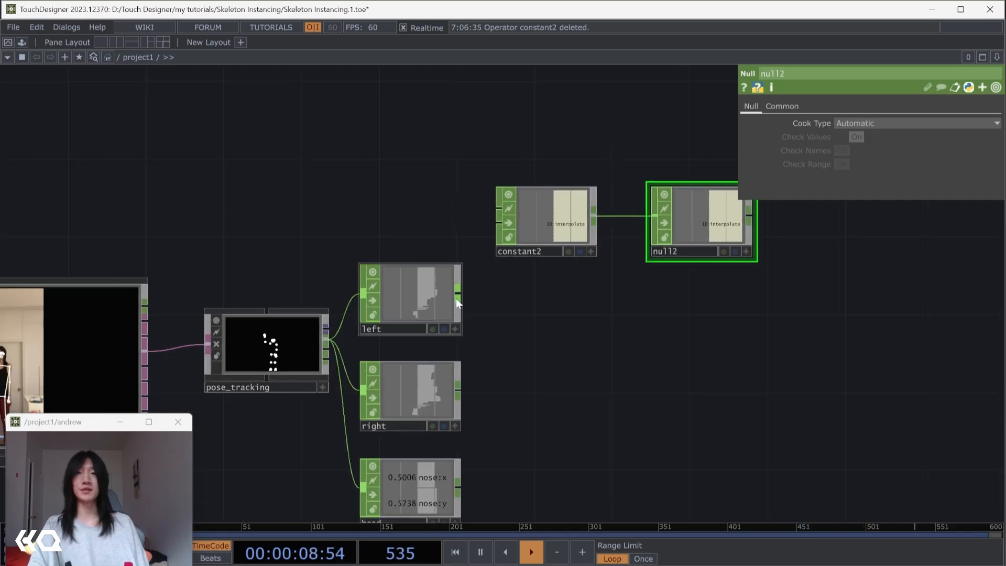
- Add a Select CHOP fed by the output of the left Select CHOP
left_click(458, 295)
left_click(555, 309)
type("select")
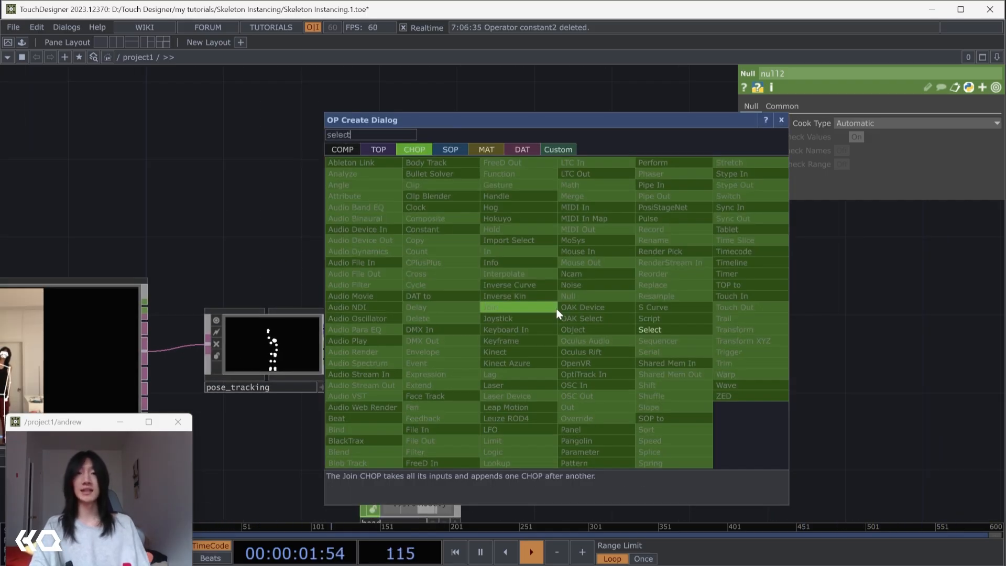
left_click(639, 325)
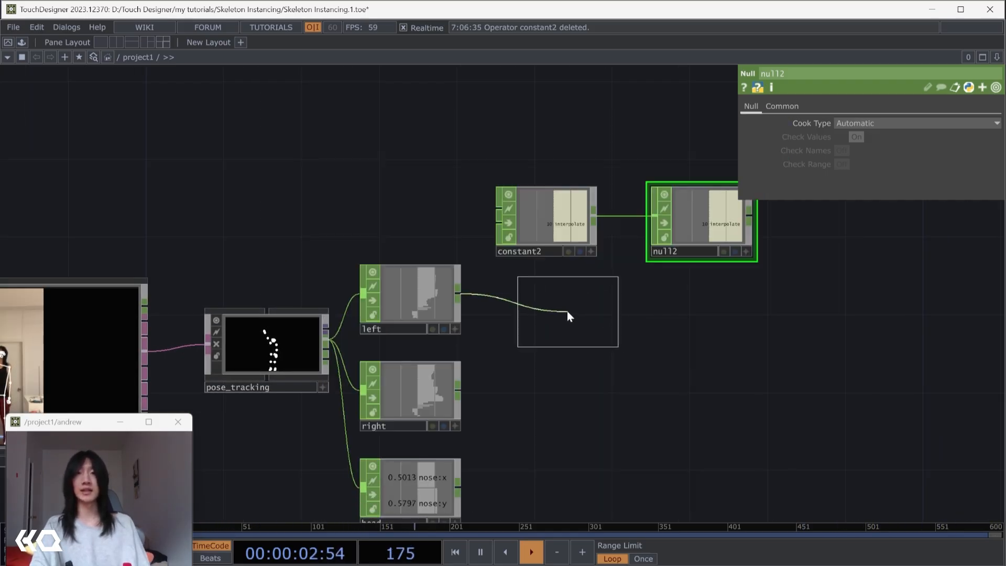
left_click(555, 307)
- Move the interpolate Constant and its Null up together, clear of the newly added Select CHOP
left_click_drag(508, 137, 655, 246)
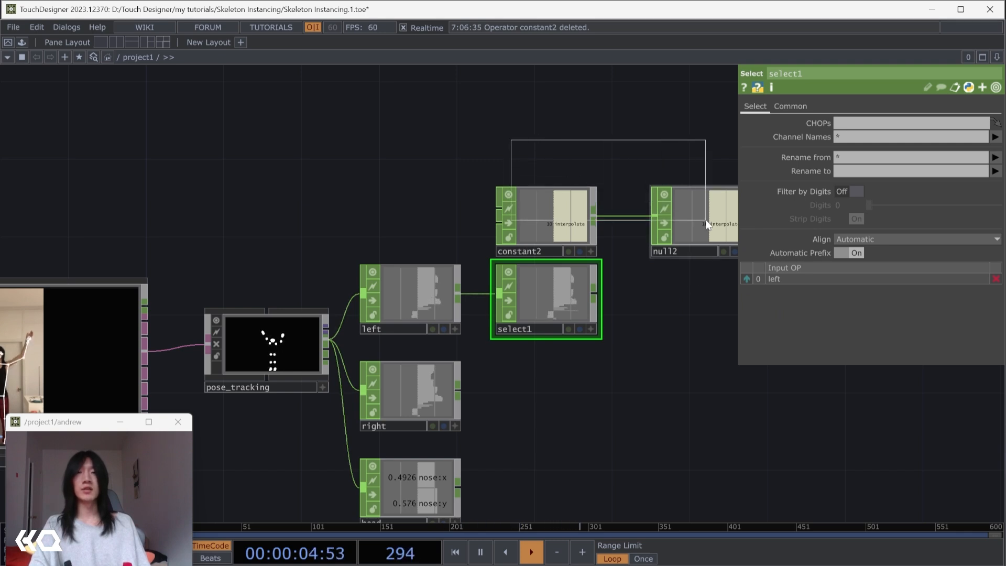
left_click_drag(699, 215, 699, 175)
left_click(555, 284)
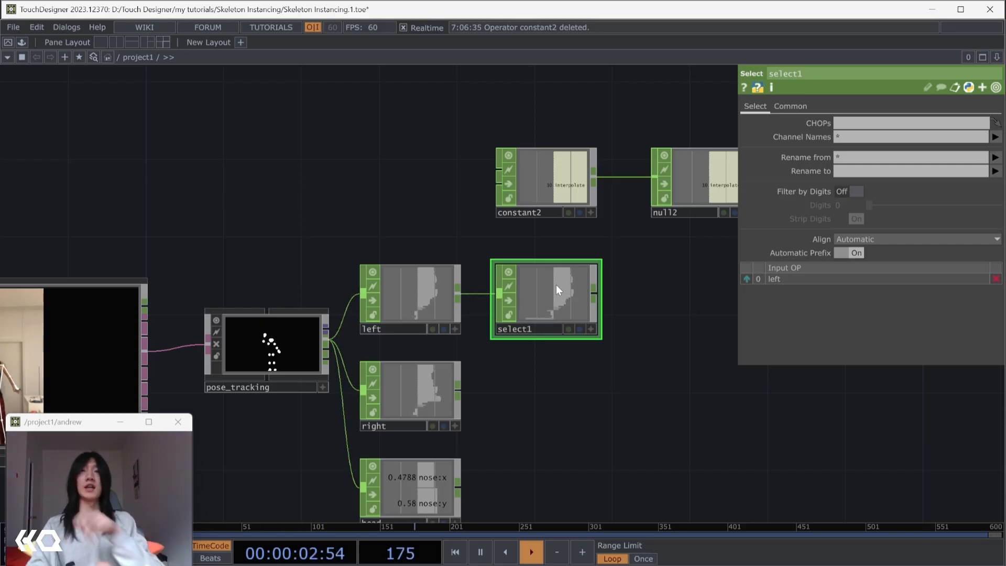
- Filter the new Select CHOP to the channel names *thumb* *wrist* *elbow* *shoulder*
left_click(864, 133)
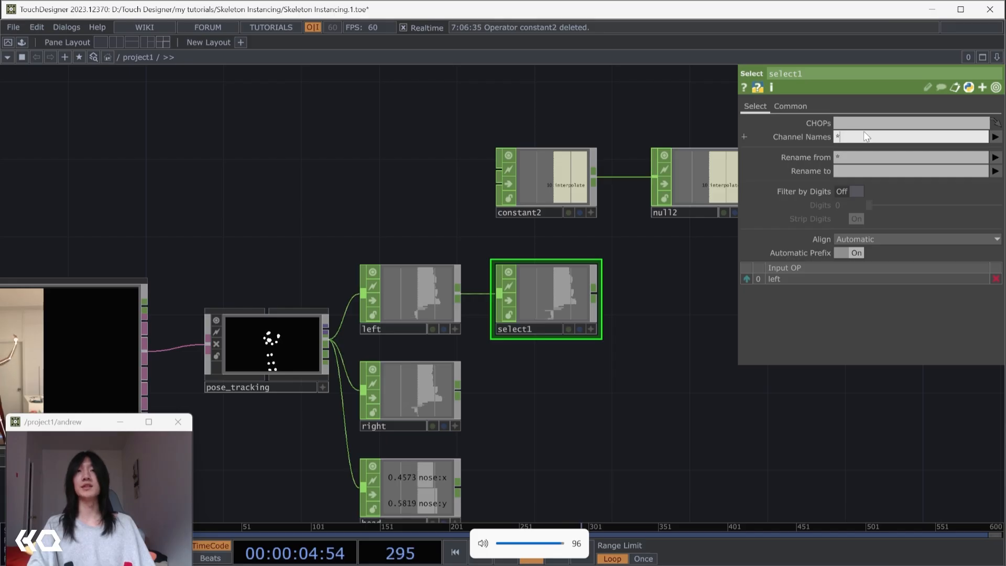
type("thu")
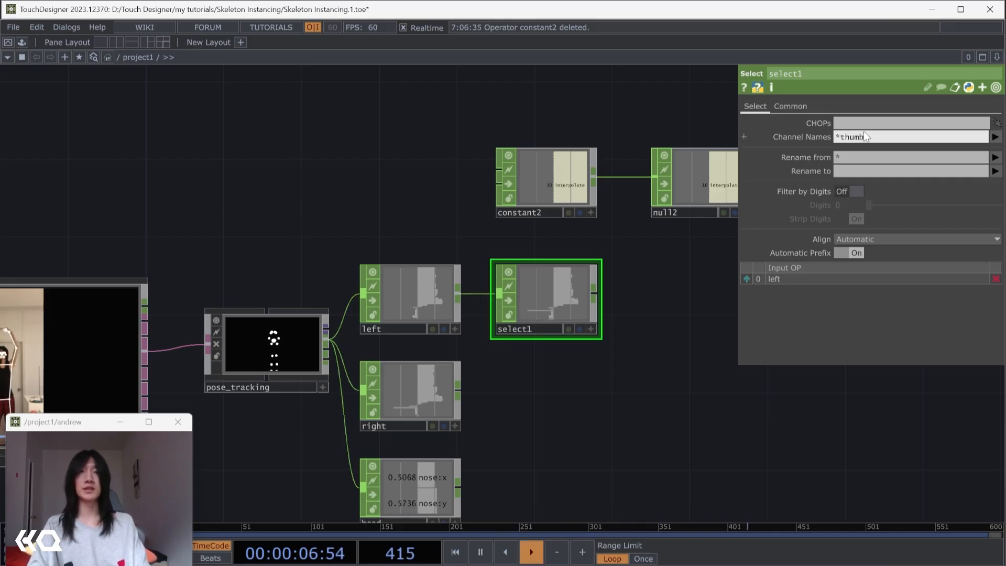
type("mb")
key("Return")
left_click(893, 139)
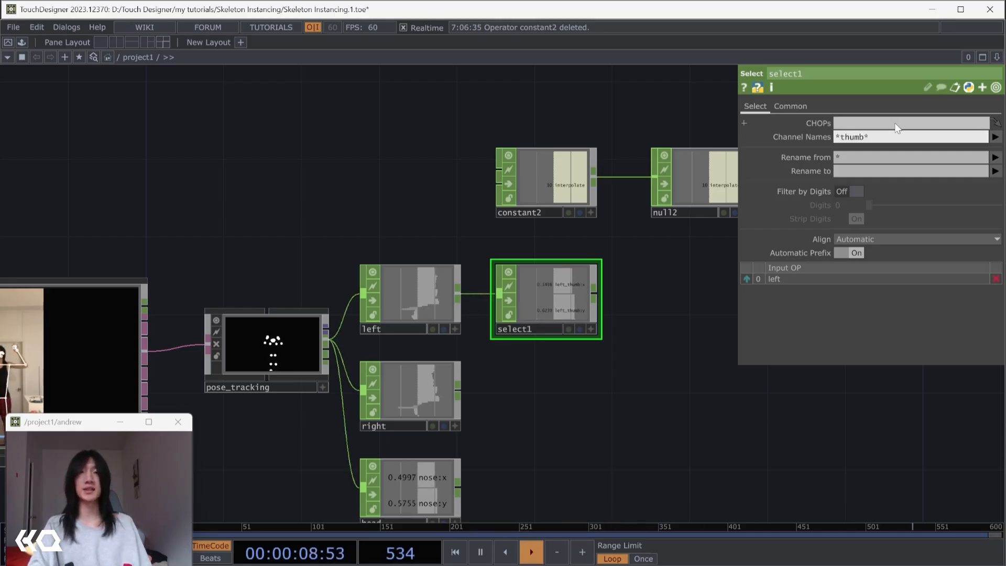
type("* *")
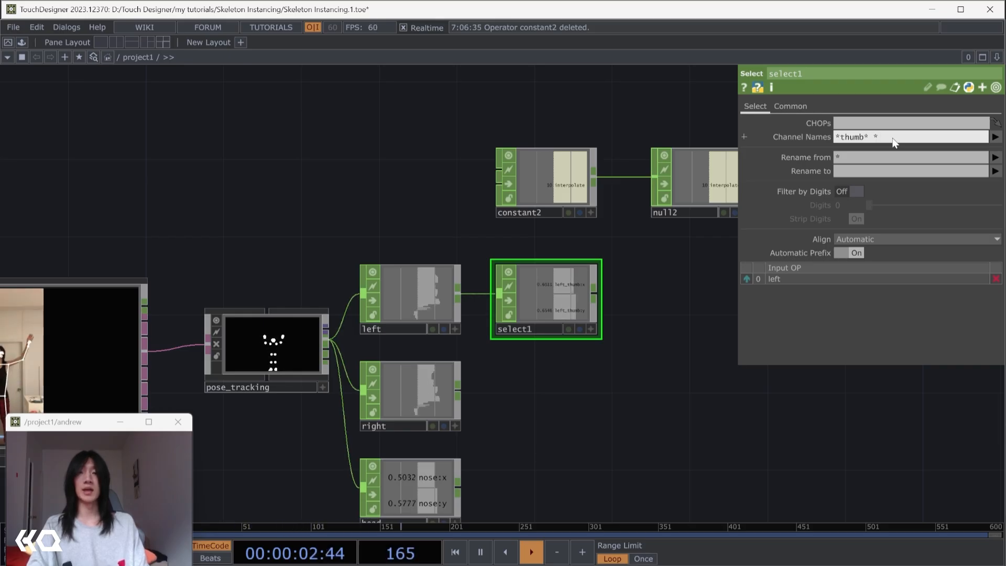
type("wrist*")
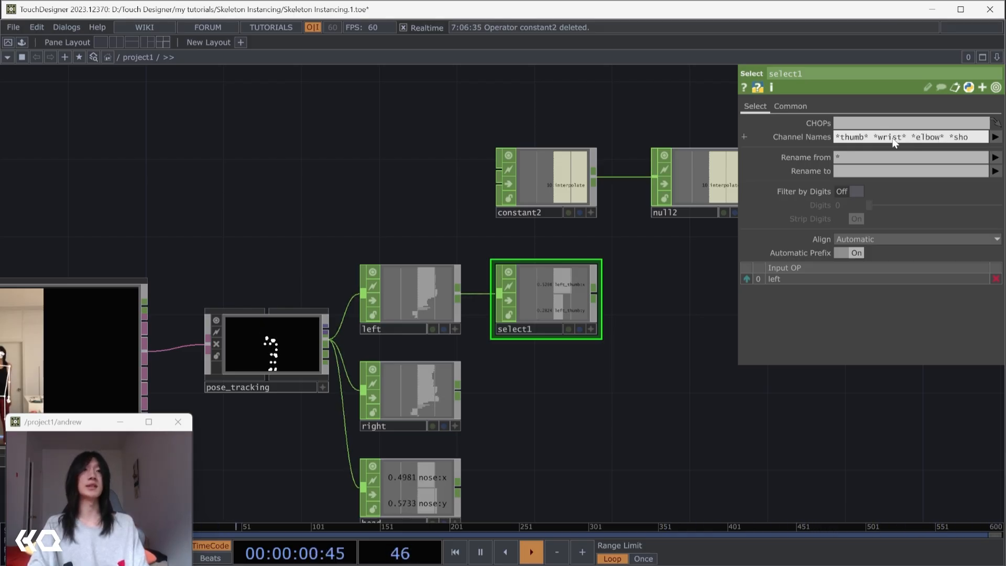
type("*elbow* *shoulder*")
key("Return")
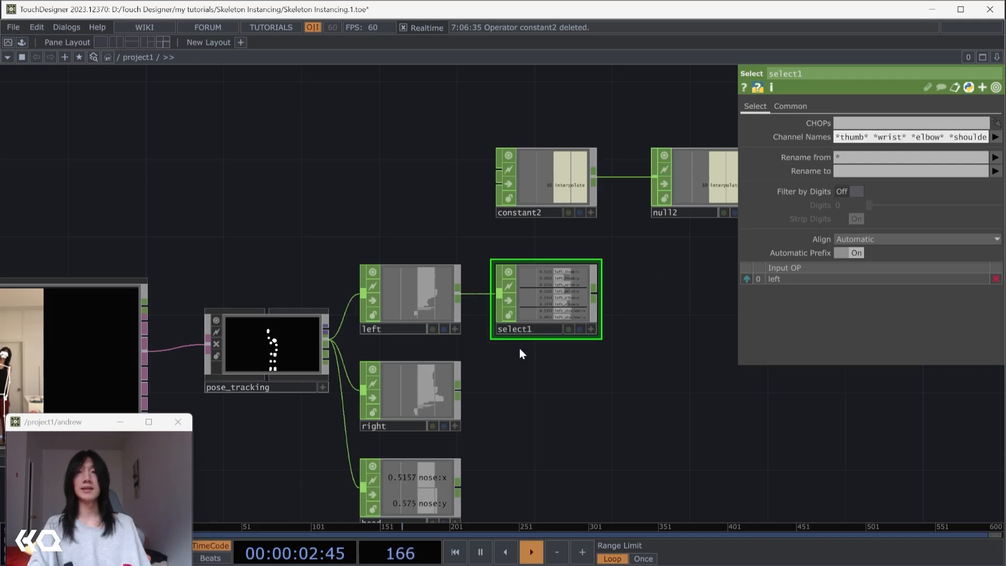
- Add a Shuffle CHOP fed by the filtered arm Select CHOP and place it beside it
scroll(520, 348, "up", 3)
scroll(547, 335, "up", 3)
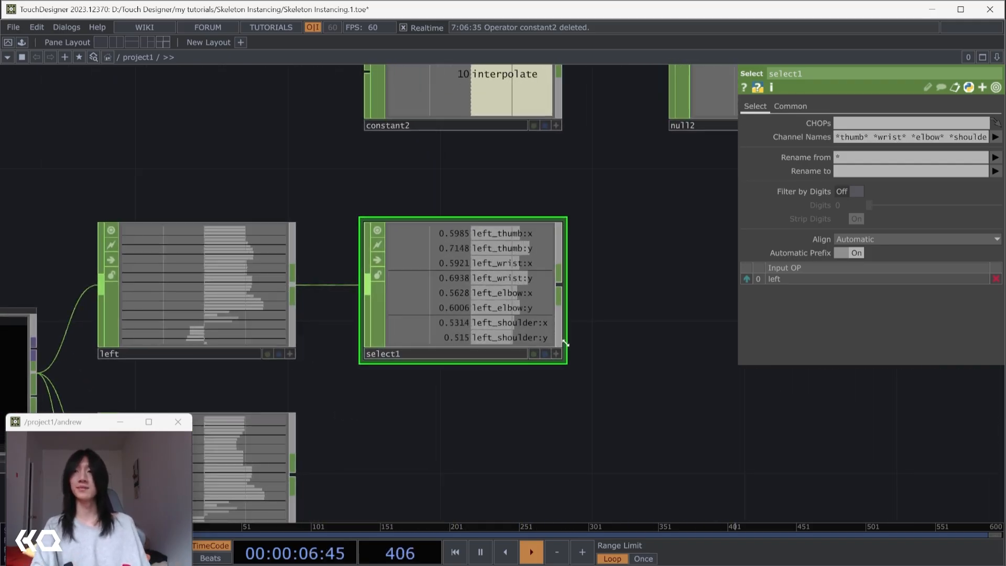
left_click_drag(651, 374, 483, 386)
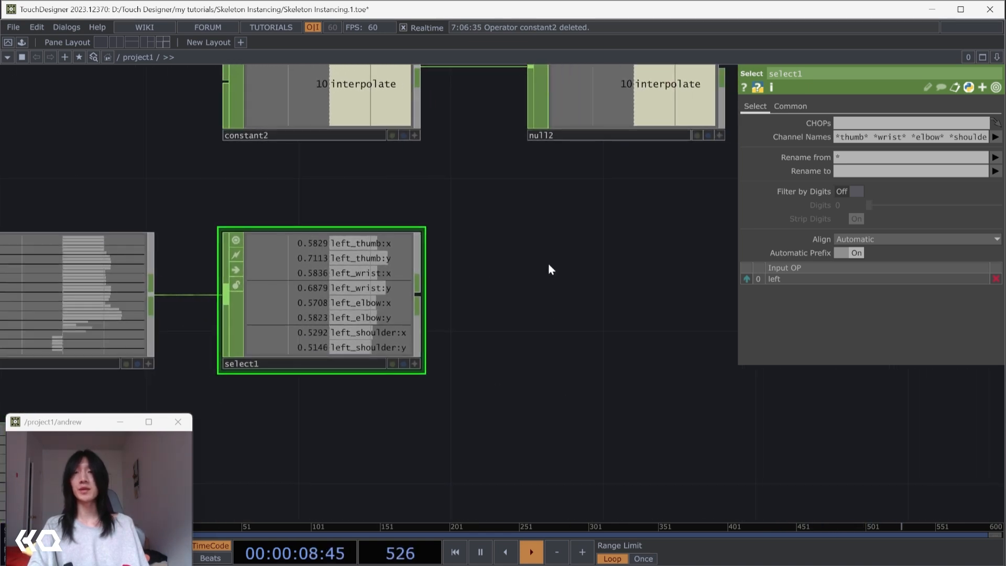
left_click(420, 302)
left_click(498, 298)
type("s")
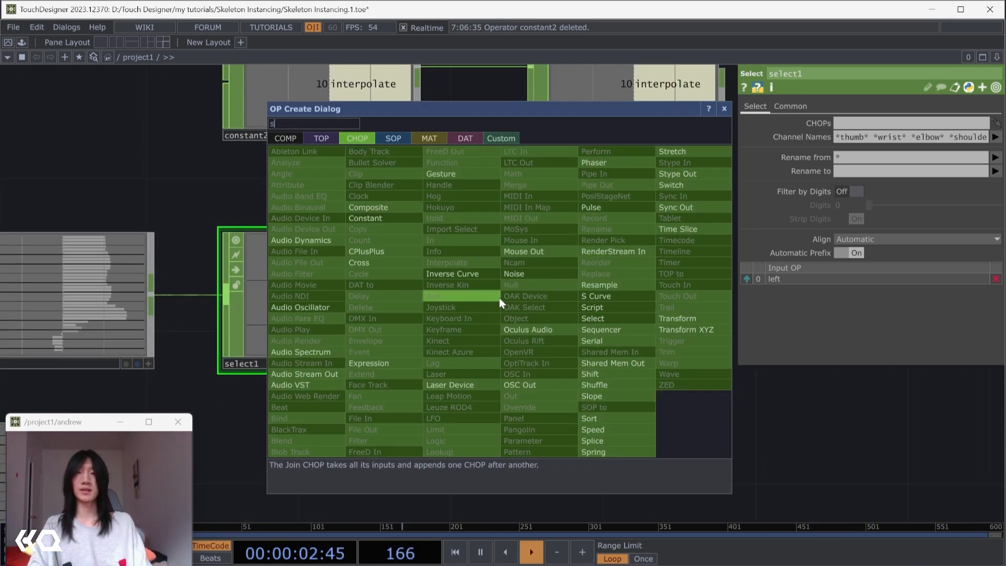
type("huffle")
left_click(597, 386)
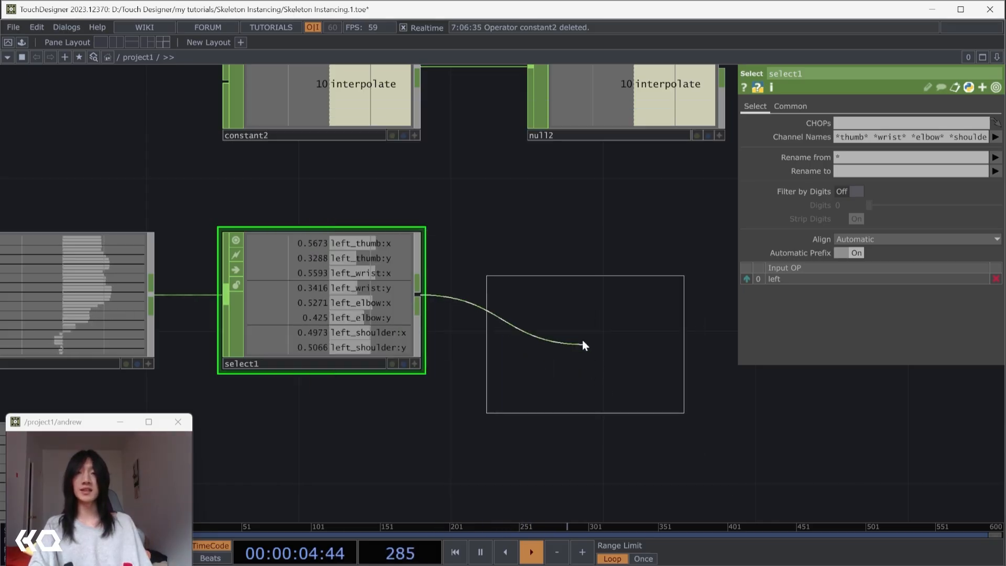
left_click(581, 292)
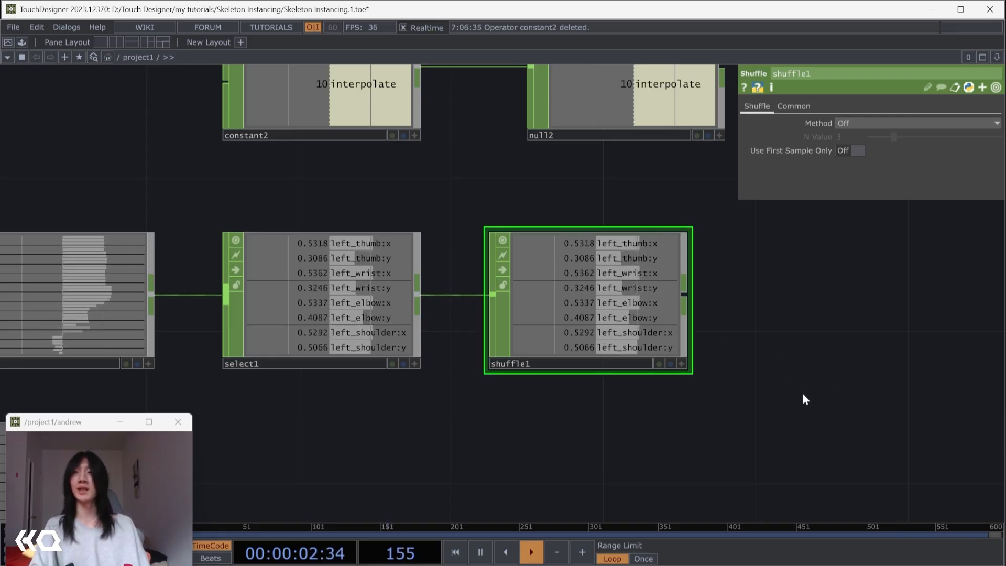
- Add a CHOP to DAT that reads the filtered arm Select CHOP and place it below that CHOP
left_click_drag(802, 394, 789, 360)
left_click_drag(399, 443, 380, 375)
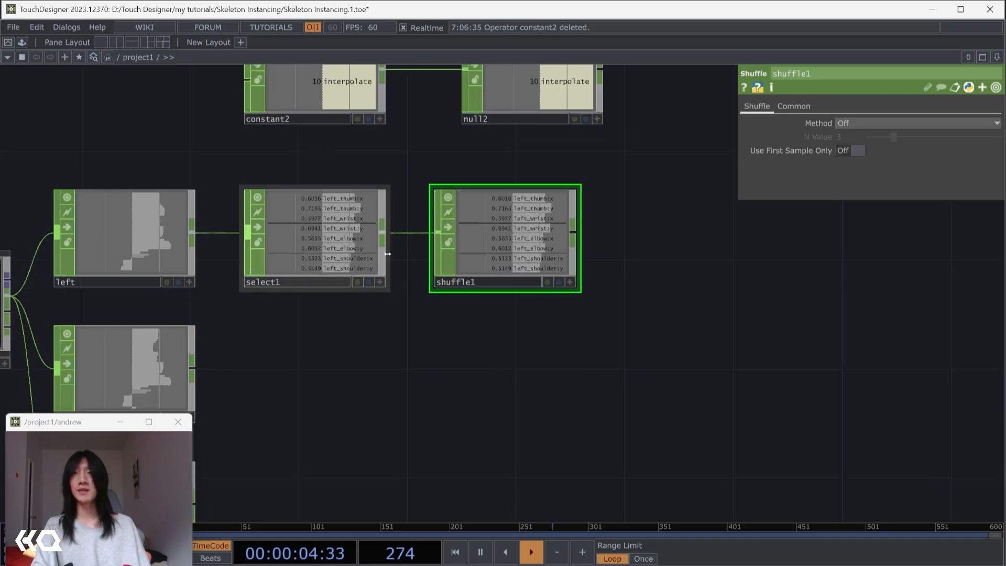
left_click(382, 237)
left_click(358, 433)
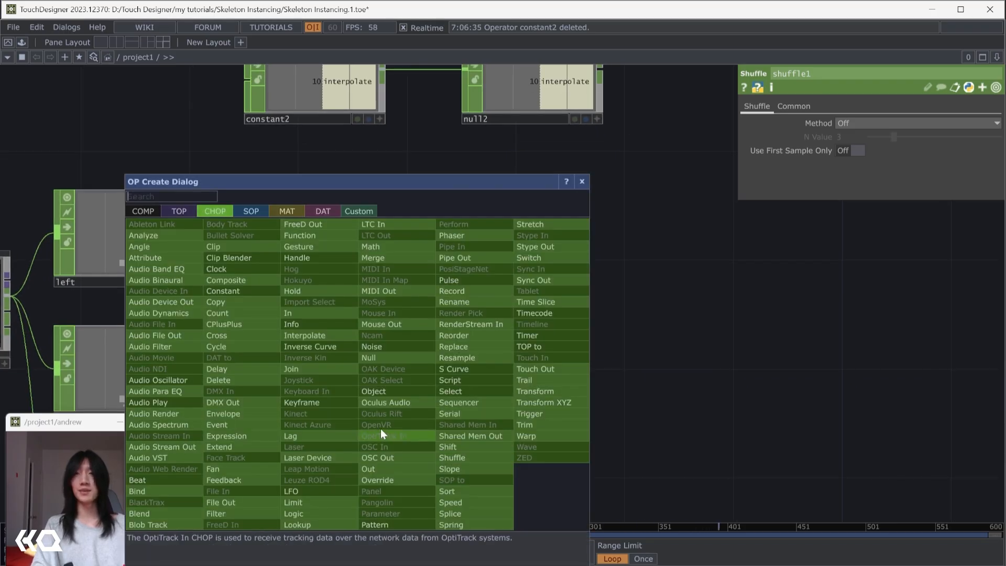
left_click(321, 211)
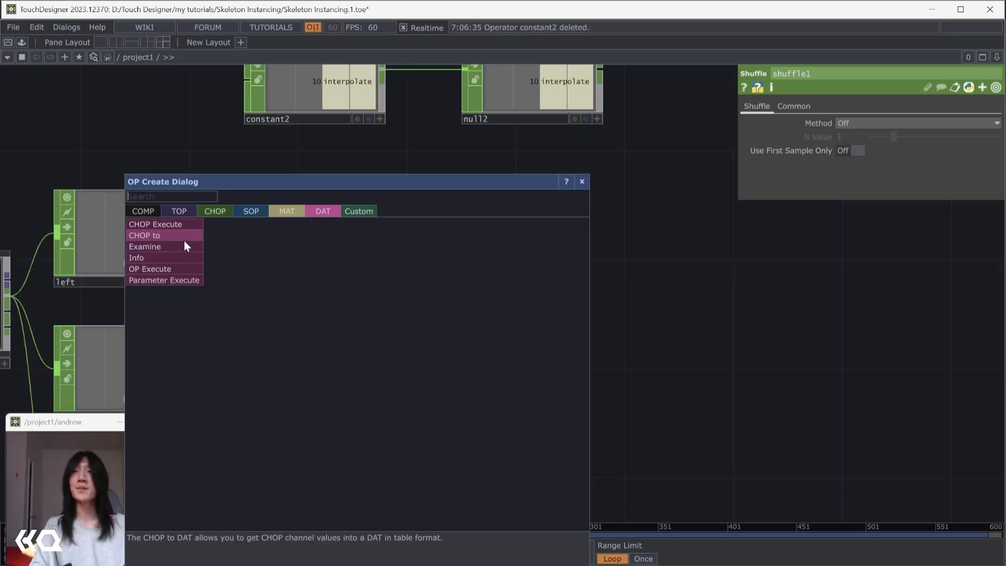
left_click(184, 236)
left_click(316, 361)
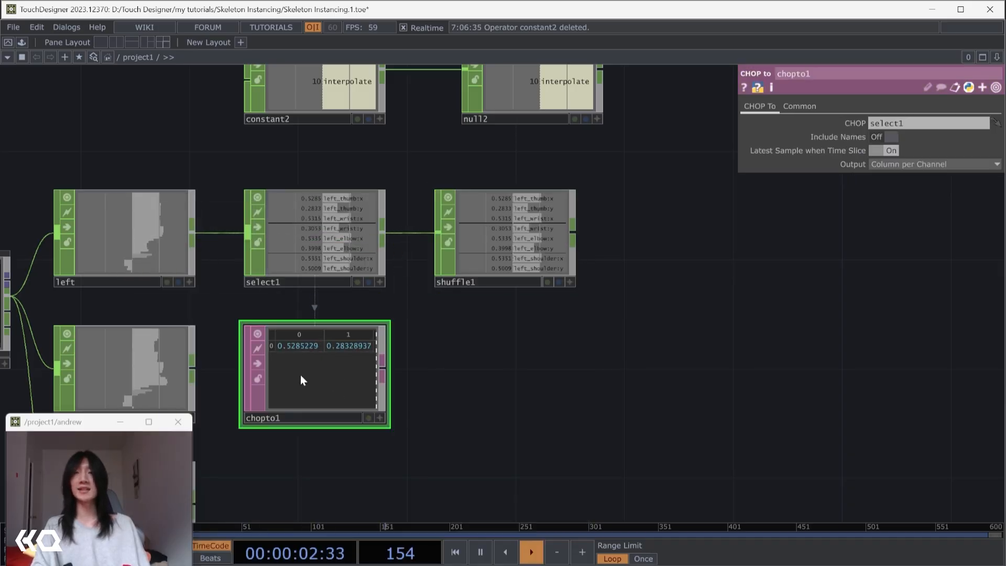
- Add a Transpose DAT fed by the CHOP to DAT and place it beside it
scroll(301, 375, "up", 3)
left_click(417, 436)
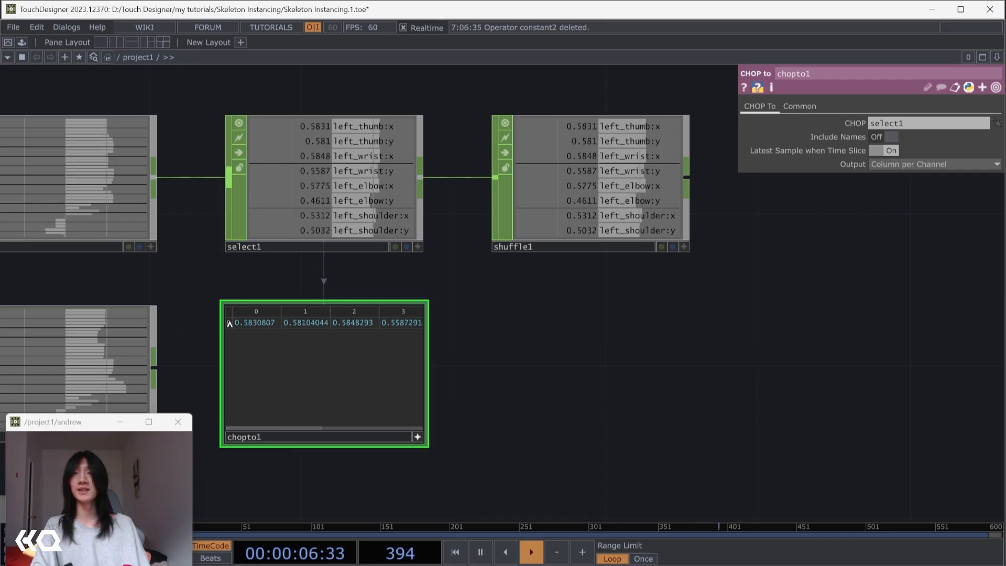
left_click(417, 437)
left_click(420, 368)
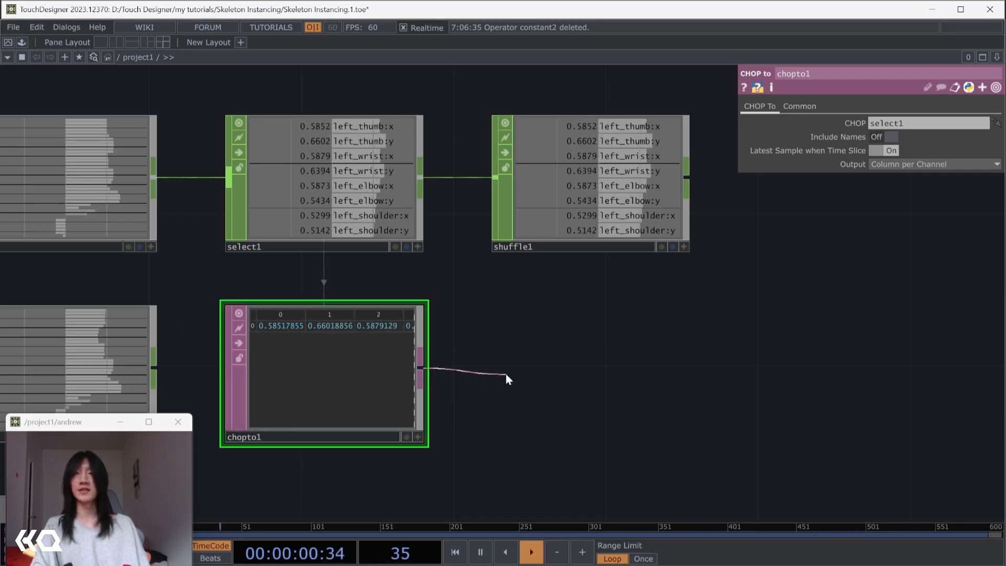
left_click(505, 373)
type("trans")
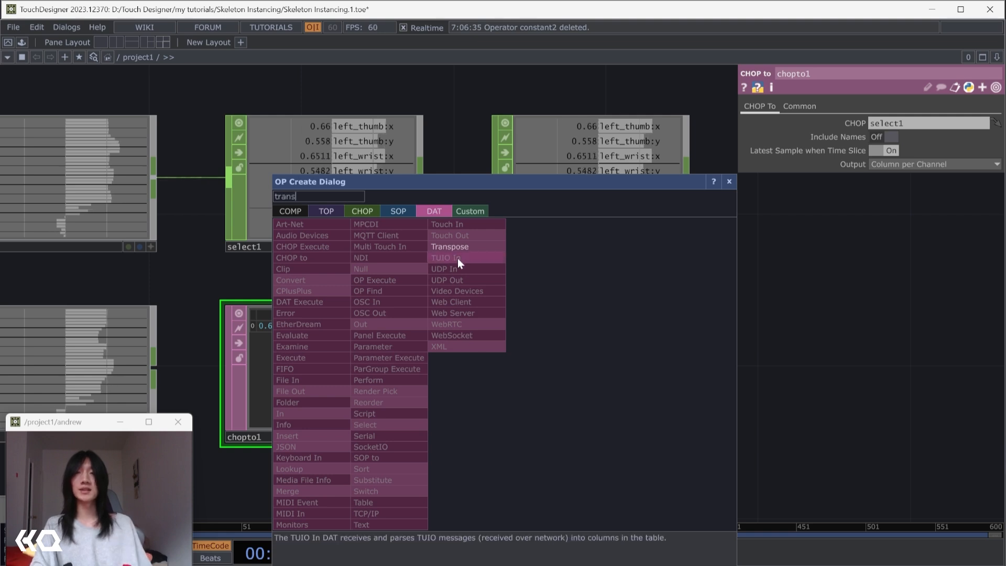
key("Return")
left_click(546, 359)
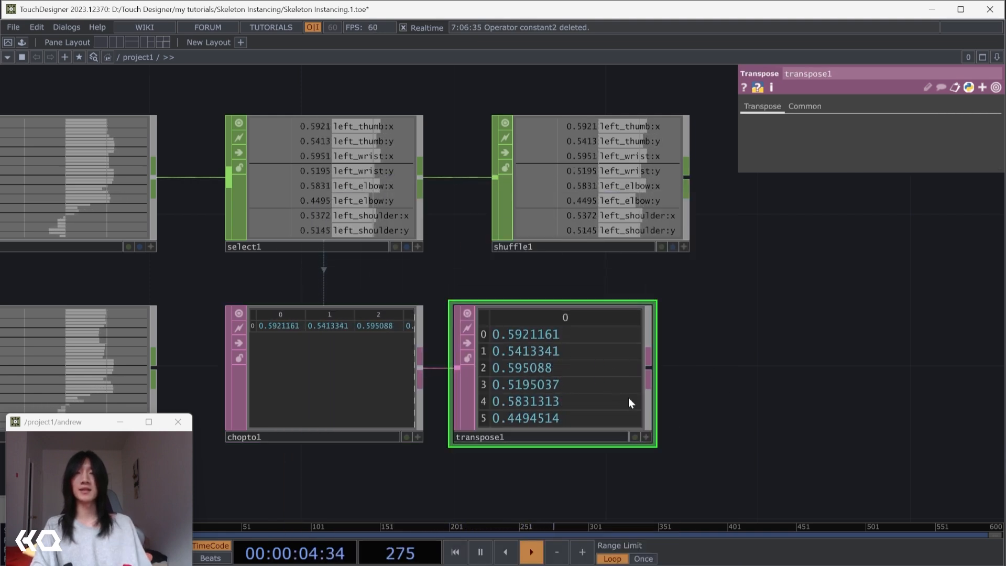
- Examine all rows of the Transpose DAT's table of joint coordinates
left_click(646, 437)
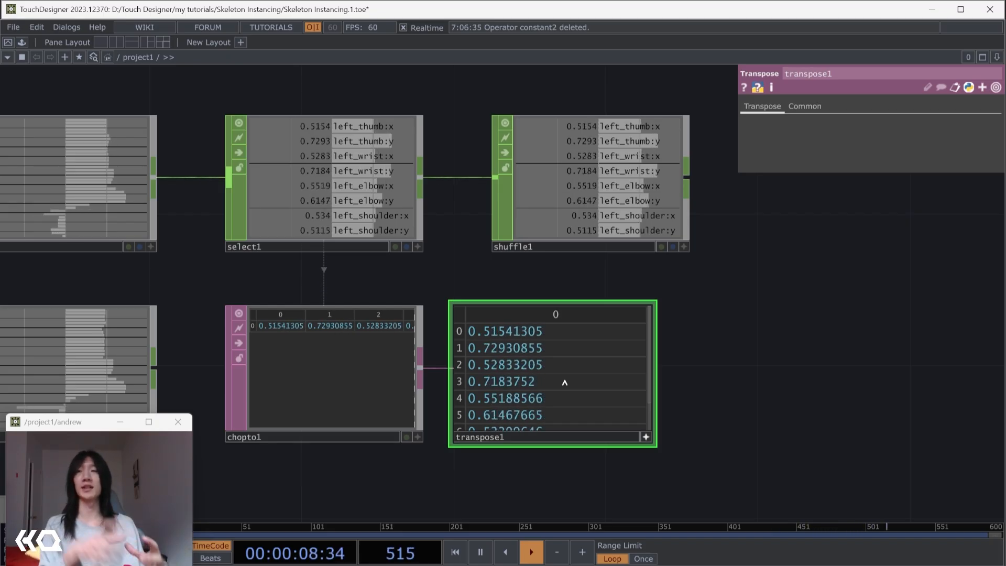
scroll(534, 357, "down", 2)
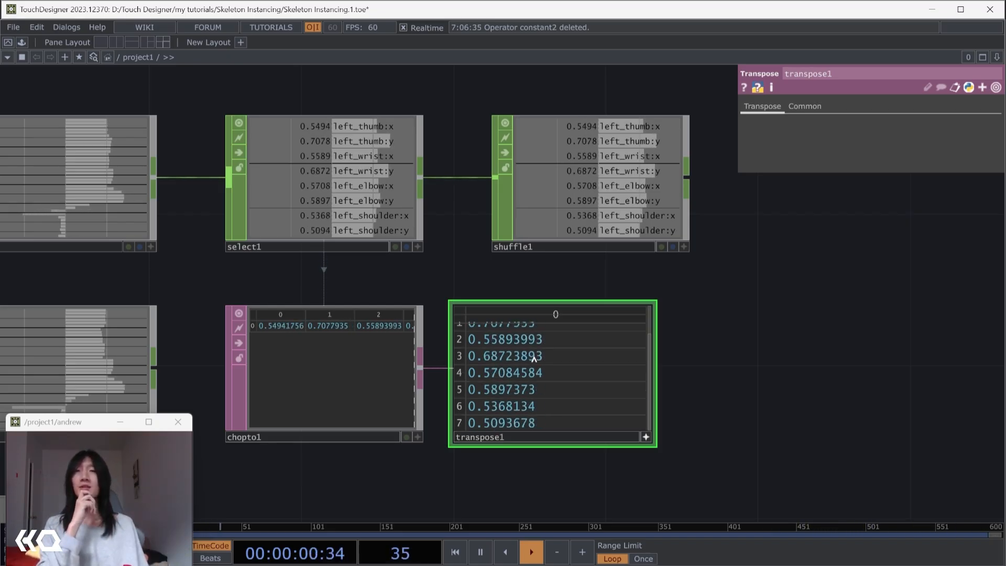
scroll(534, 357, "up", 2)
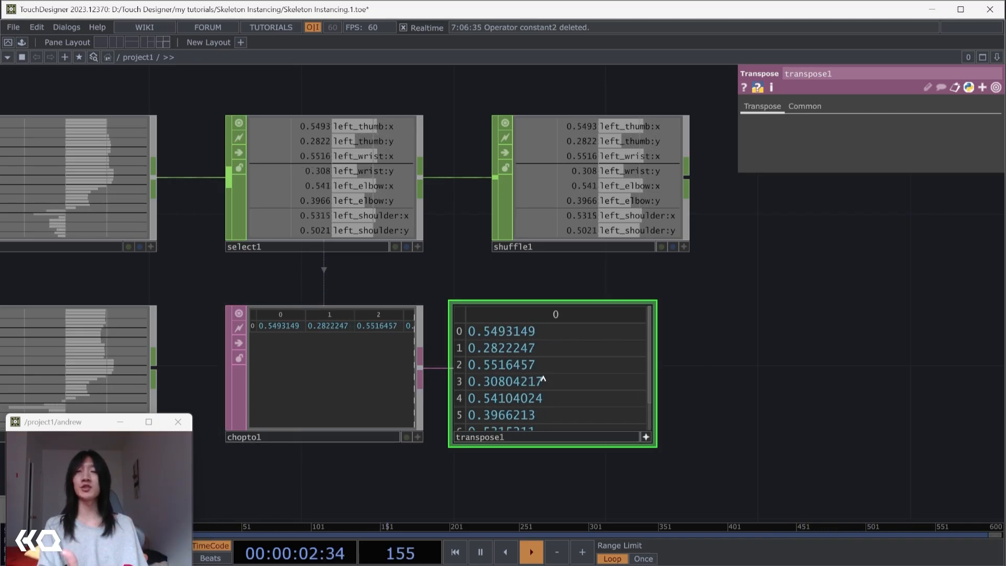
scroll(494, 391, "down", 2)
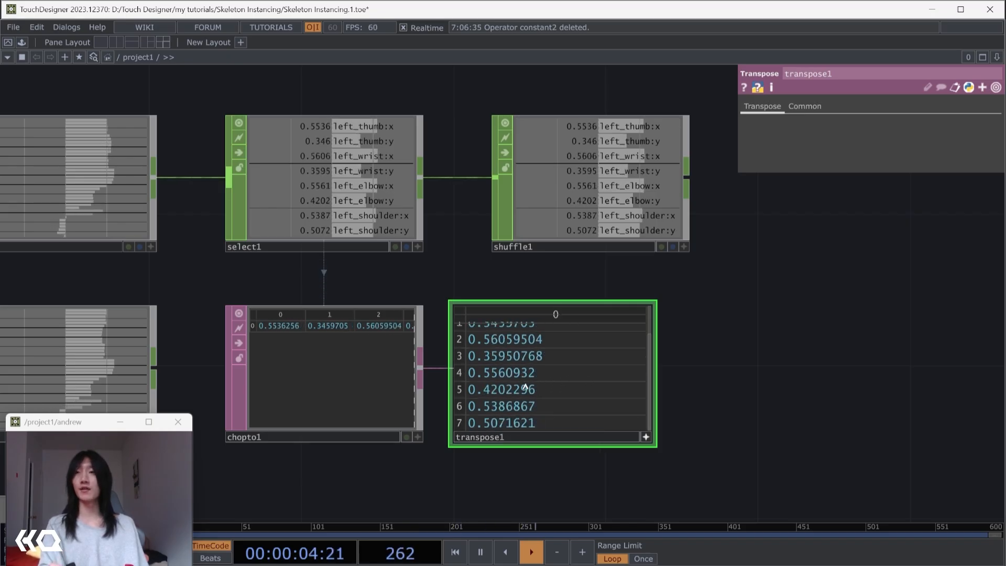
scroll(524, 401, "up", 2)
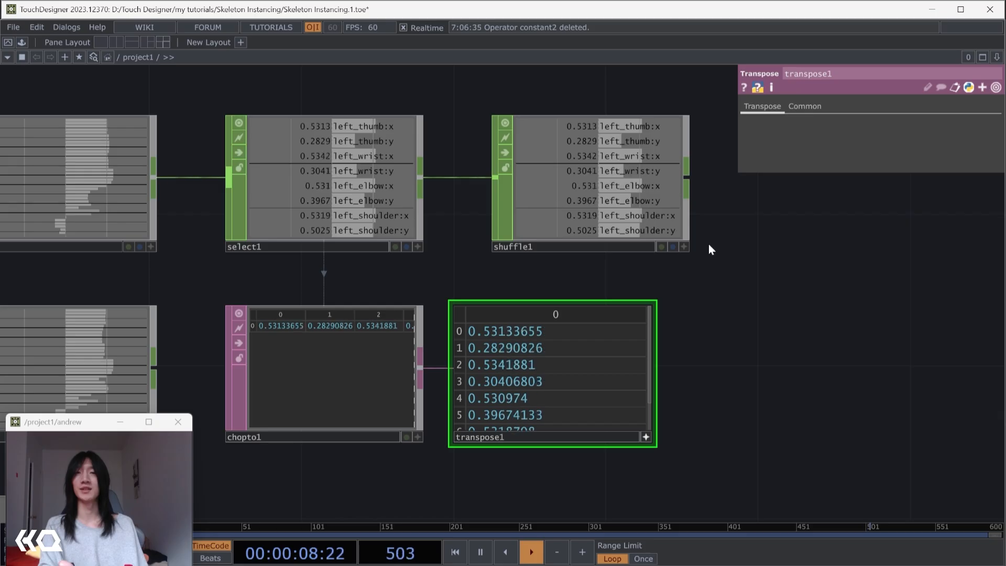
- Set the Shuffle CHOP's method to Sequence Every Nth Channel with an N value of 2
left_click(596, 212)
left_click(856, 124)
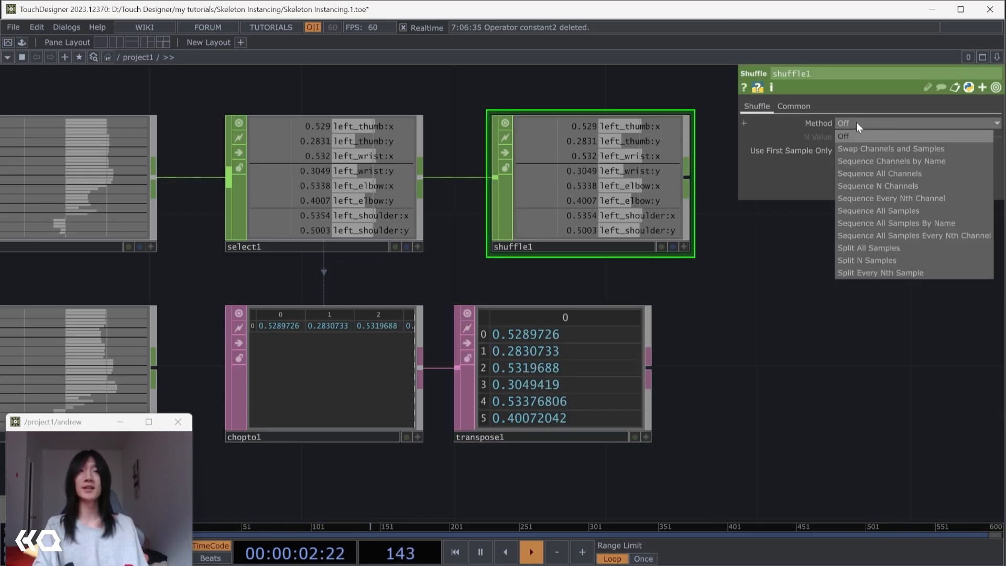
key("Escape")
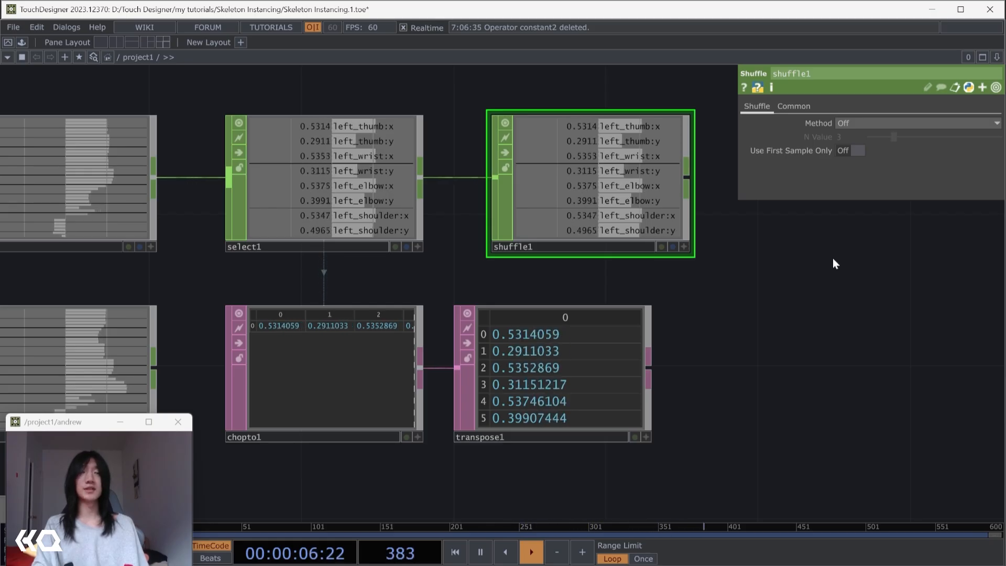
left_click(863, 126)
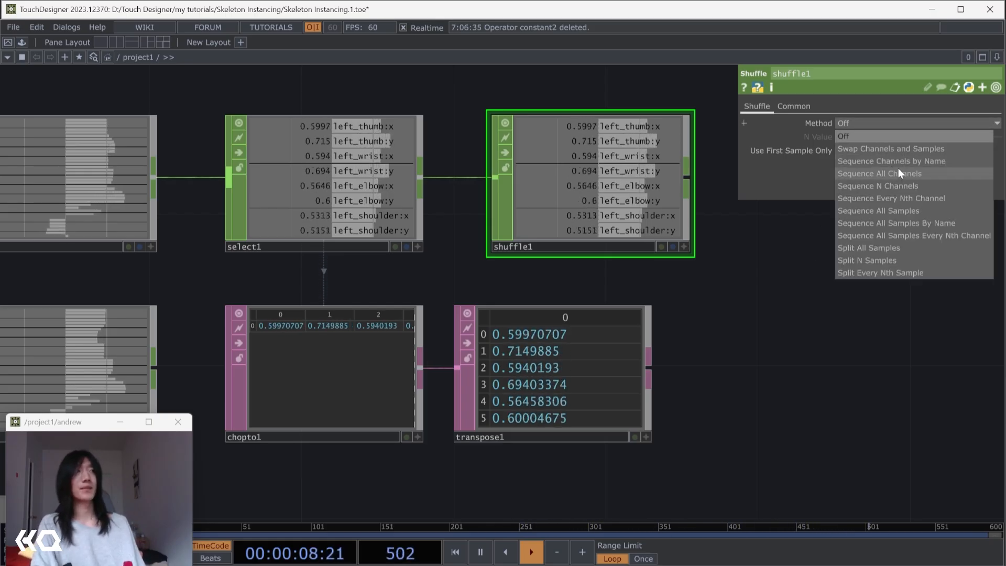
left_click(913, 198)
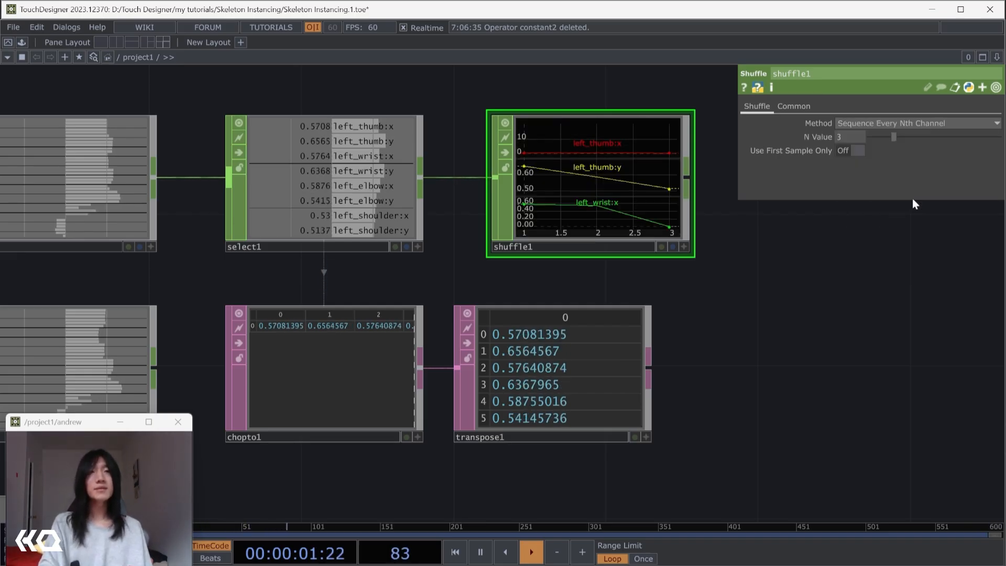
left_click(855, 139)
type("2")
key("Return")
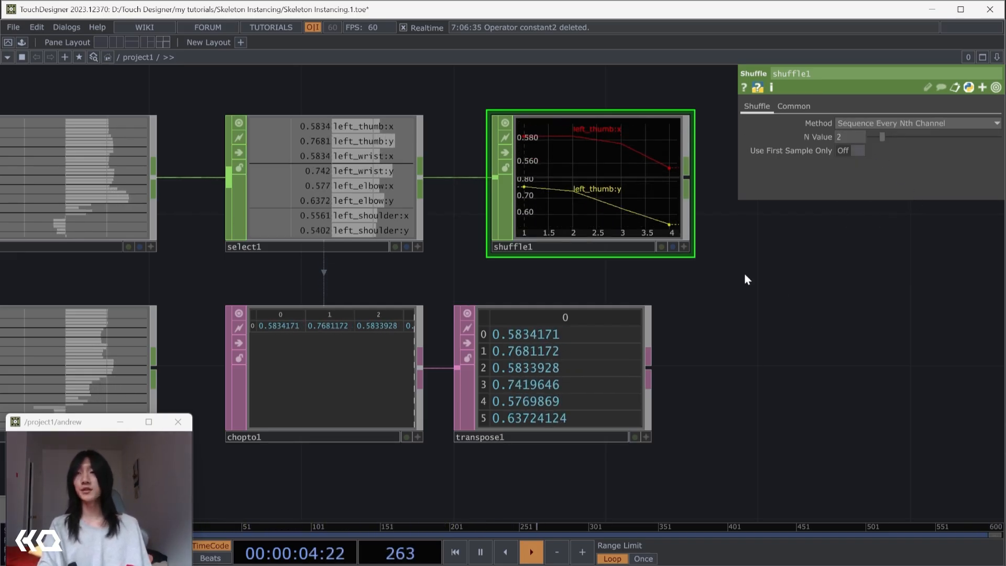
- Add a second CHOP to DAT that reads the Shuffle CHOP and place it beside the Transpose DAT
left_click_drag(801, 351, 739, 362)
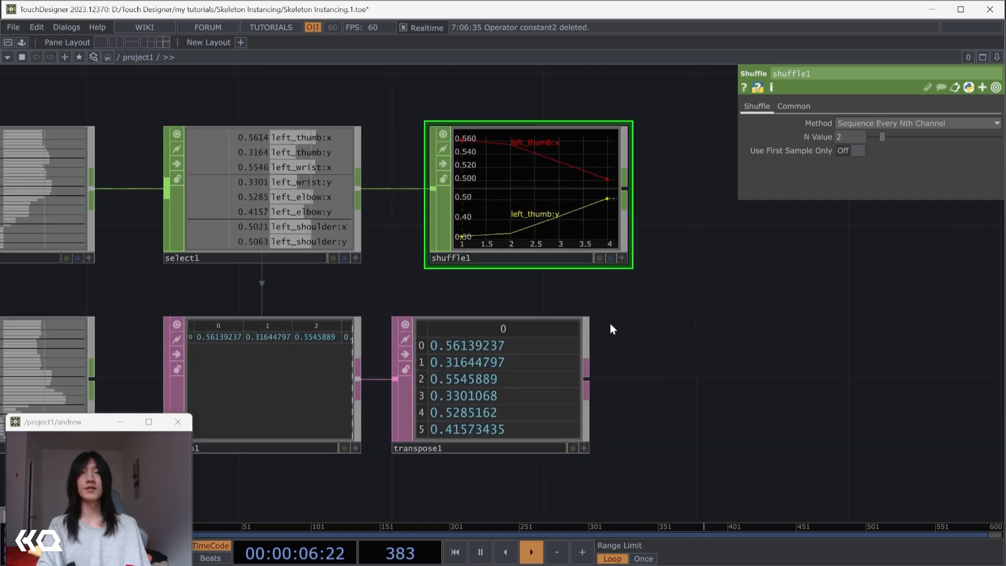
scroll(357, 420, "down", 2)
scroll(422, 392, "up", 2)
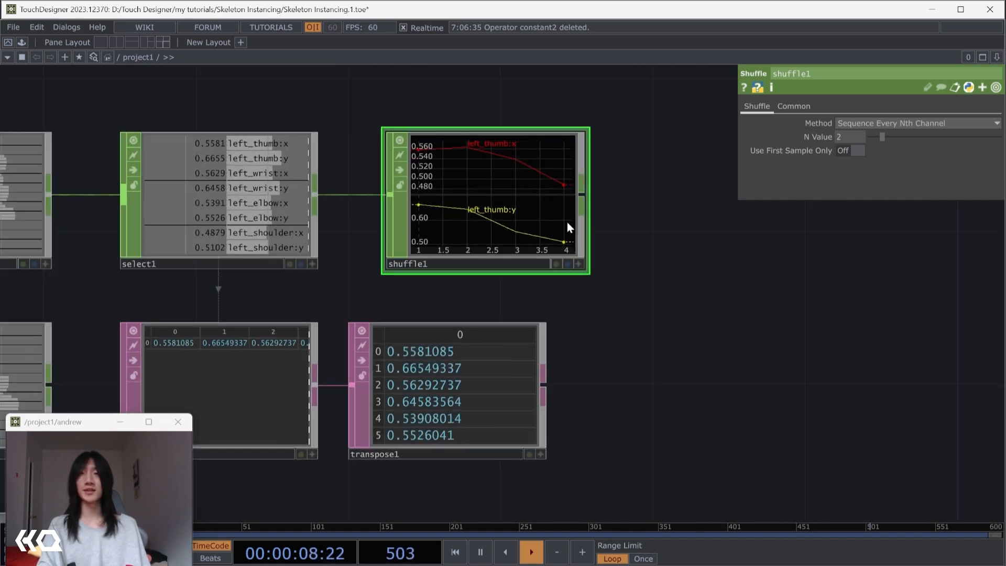
left_click_drag(582, 203, 686, 240)
left_click(647, 82)
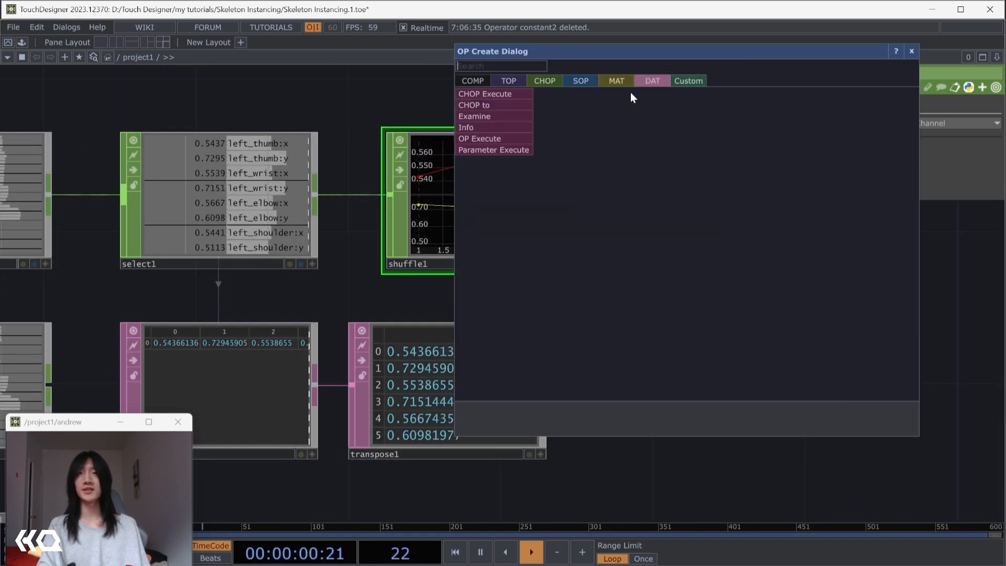
left_click(498, 105)
left_click(763, 423)
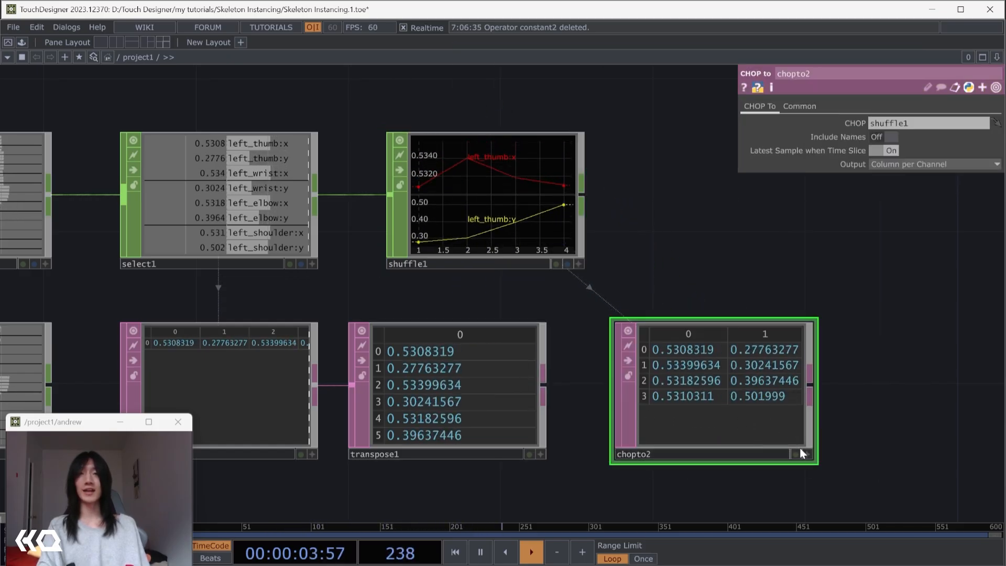
- Compare the Shuffle CHOP's two-column coordinate table with the single-column table of the Transpose DAT
scroll(734, 440, "down", 3)
scroll(757, 420, "up", 3)
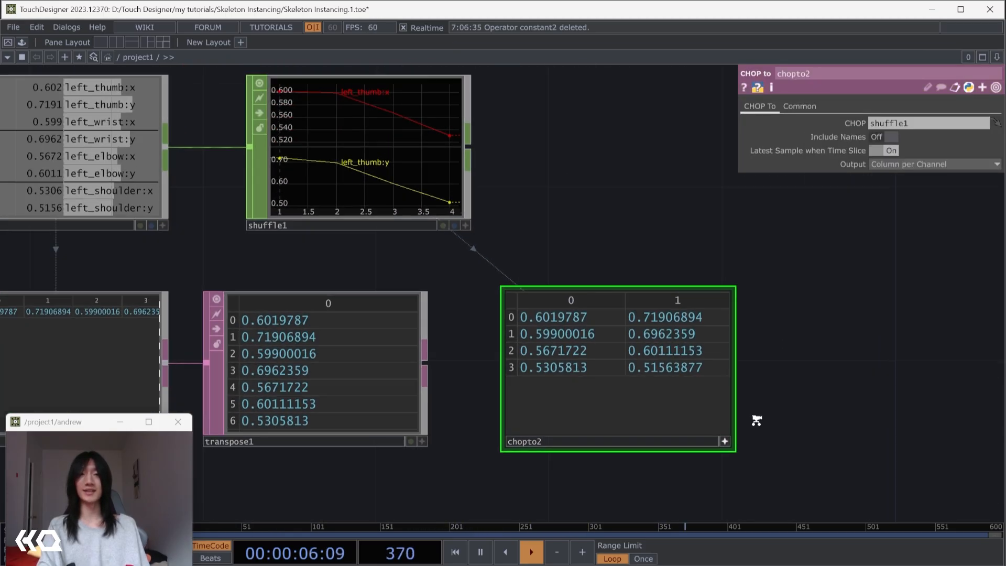
scroll(756, 420, "up", 2)
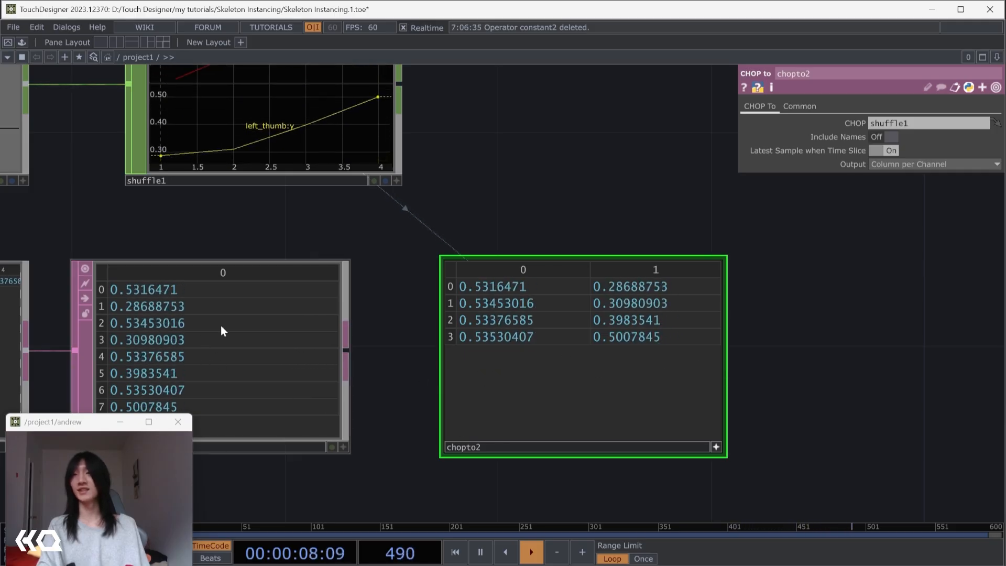
- Delete the two CHOP to DATs and the Transpose DAT beneath the Select and Shuffle CHOPs
left_click(716, 447)
left_click_drag(578, 502, 719, 501)
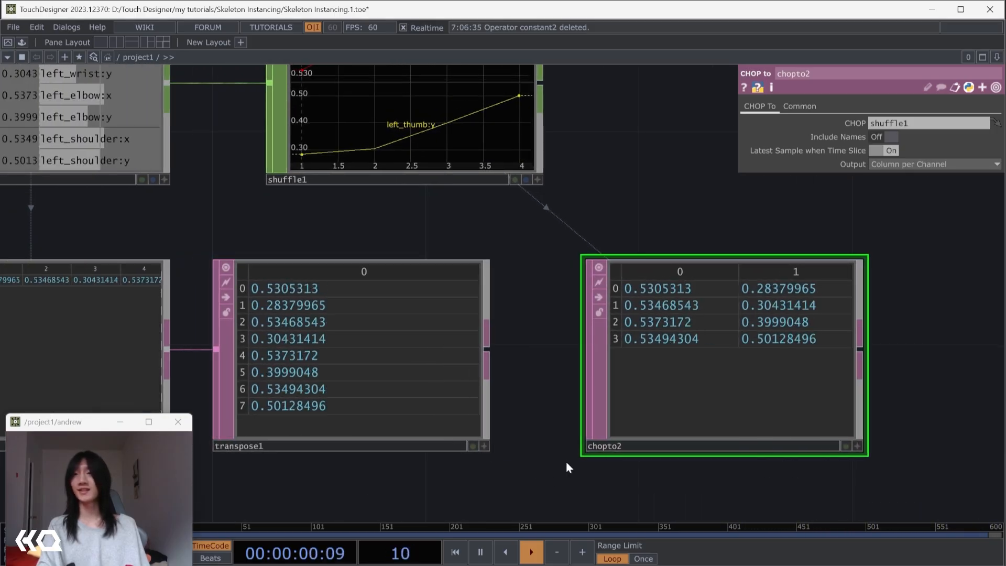
scroll(708, 487, "down", 2)
scroll(784, 495, "down", 2)
left_click_drag(820, 489, 380, 408)
key("Delete")
left_click_drag(654, 393, 460, 424)
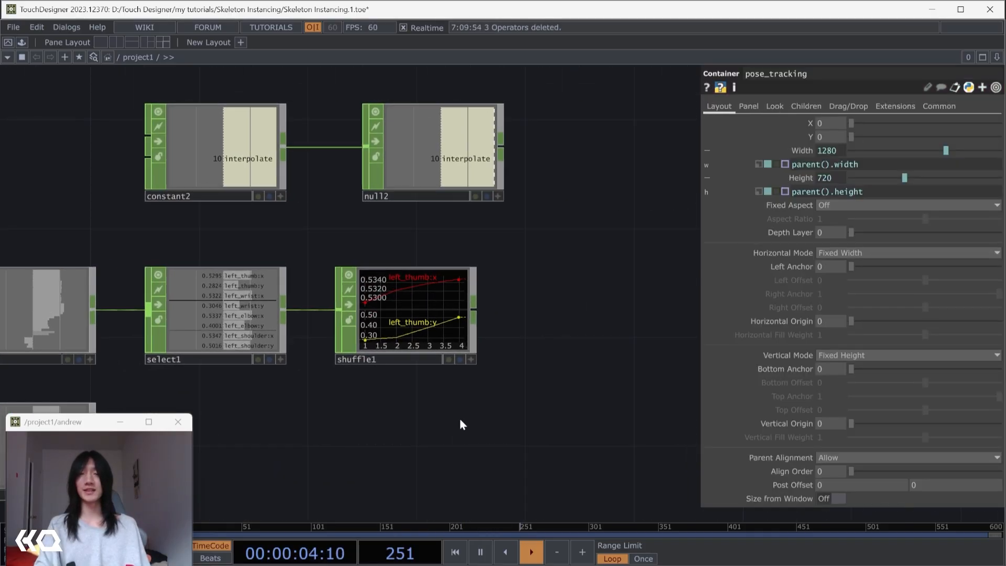
- Add a Stretch CHOP connected to the Shuffle CHOP's output
scroll(460, 423, "down", 2)
scroll(455, 434, "up", 2)
left_click_drag(474, 304, 613, 306)
key("Tab")
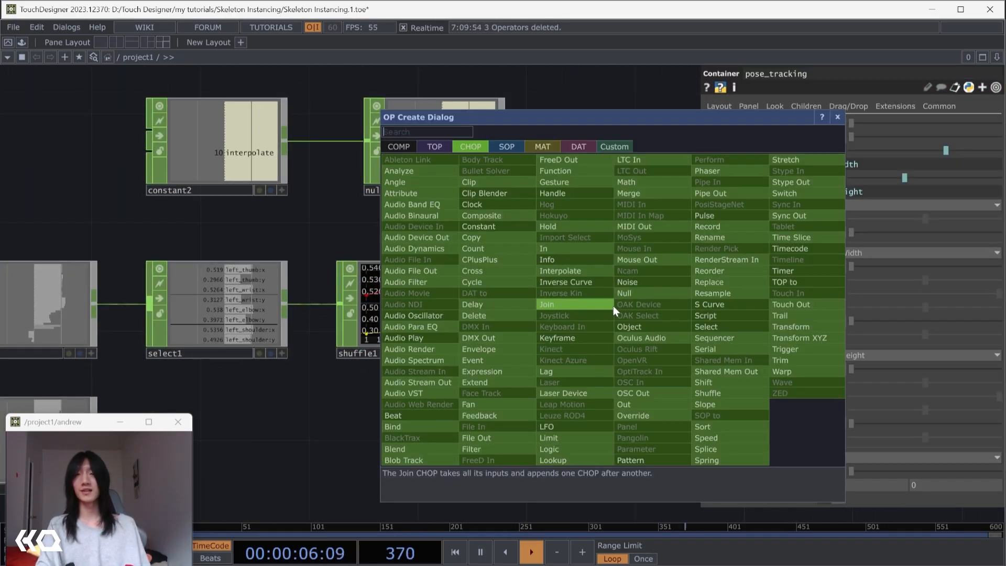
type("stre")
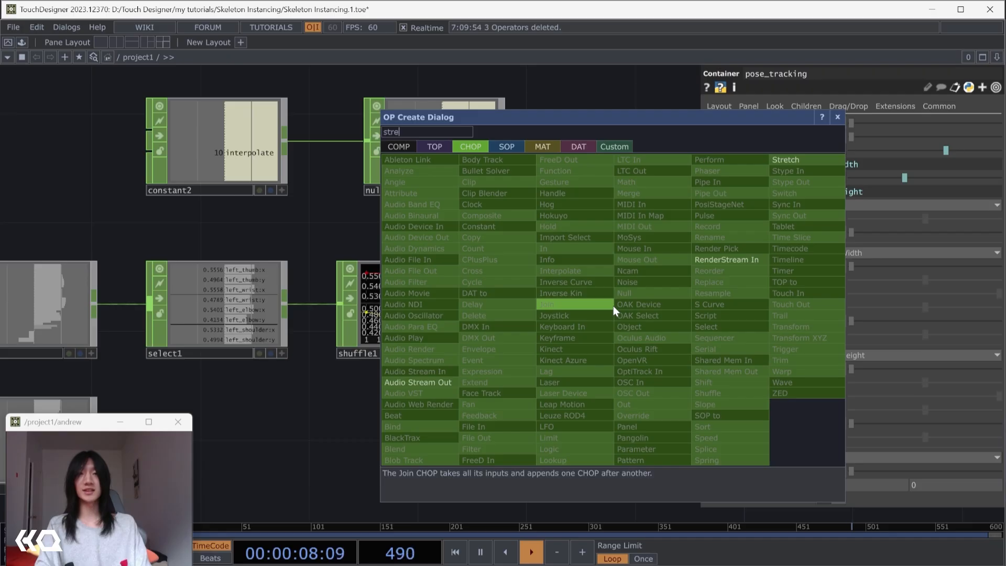
left_click(786, 161)
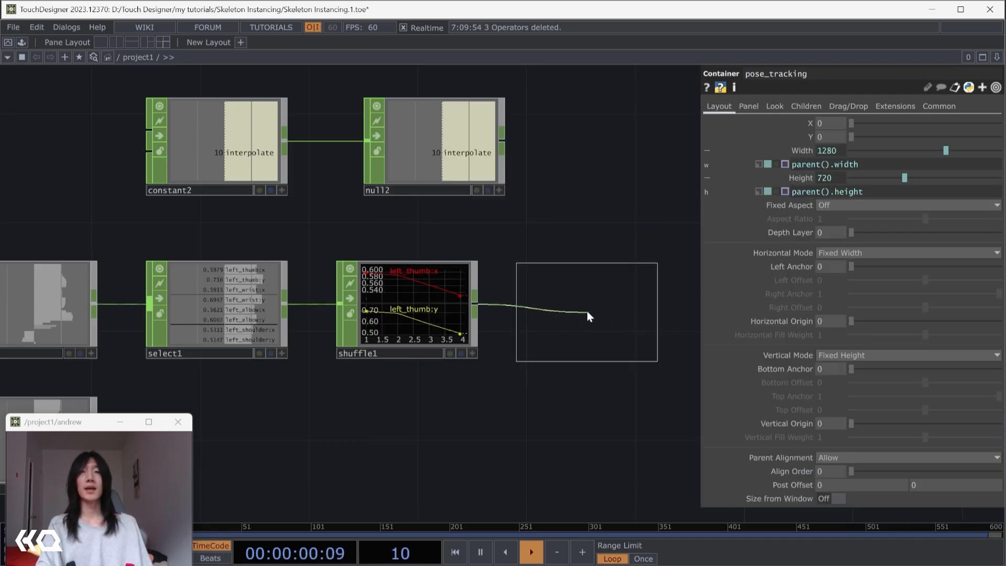
left_click(587, 309)
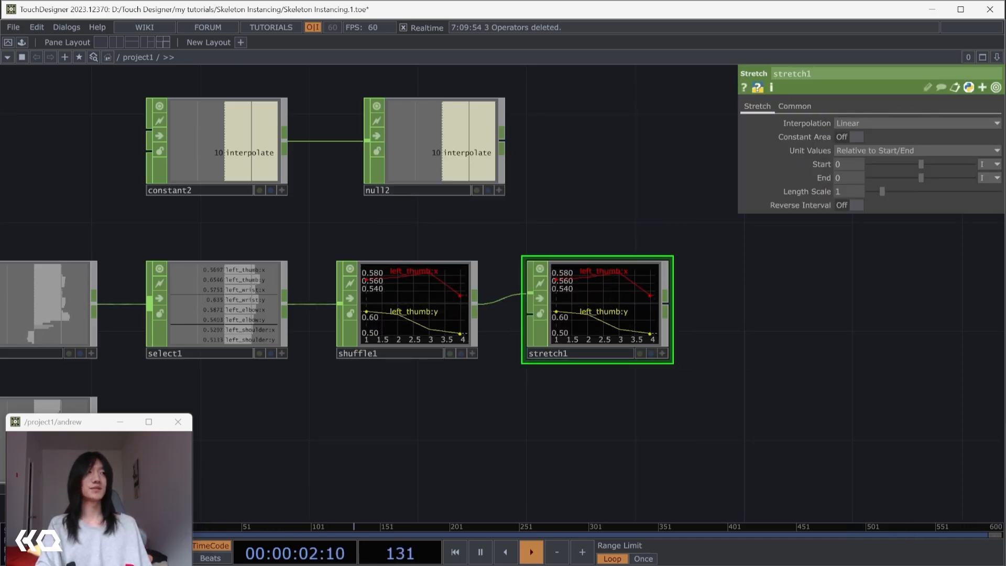
- Set the Stretch CHOP's unit values to Absolute and move the node closer to the Shuffle CHOP
left_click(911, 150)
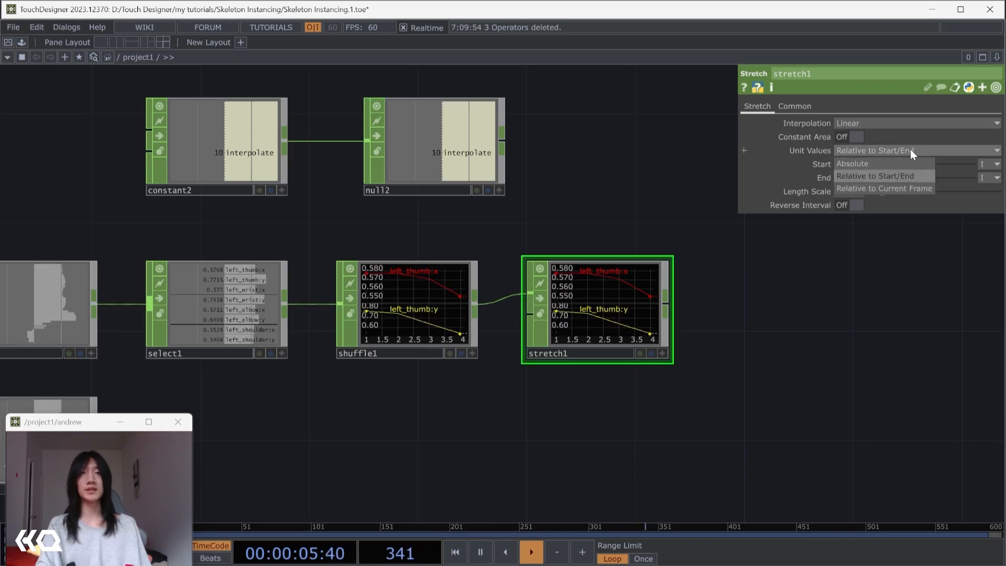
left_click(863, 163)
left_click_drag(616, 332, 588, 331)
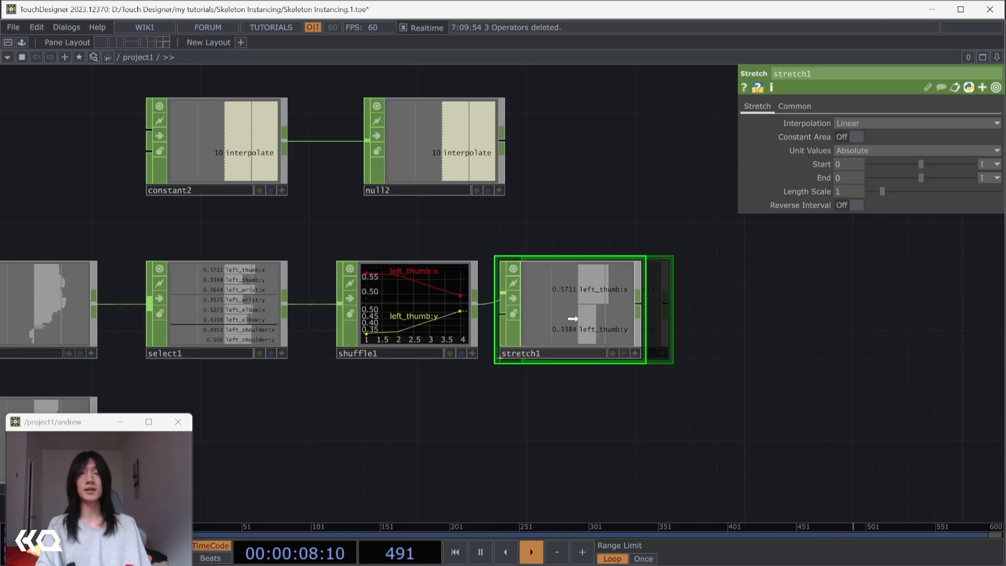
- Reference null2's interpolate channel in the Stretch CHOP's End value and subtract 1: op('null2')['interpolate']-1
left_click(500, 189)
left_click_drag(442, 172, 491, 230)
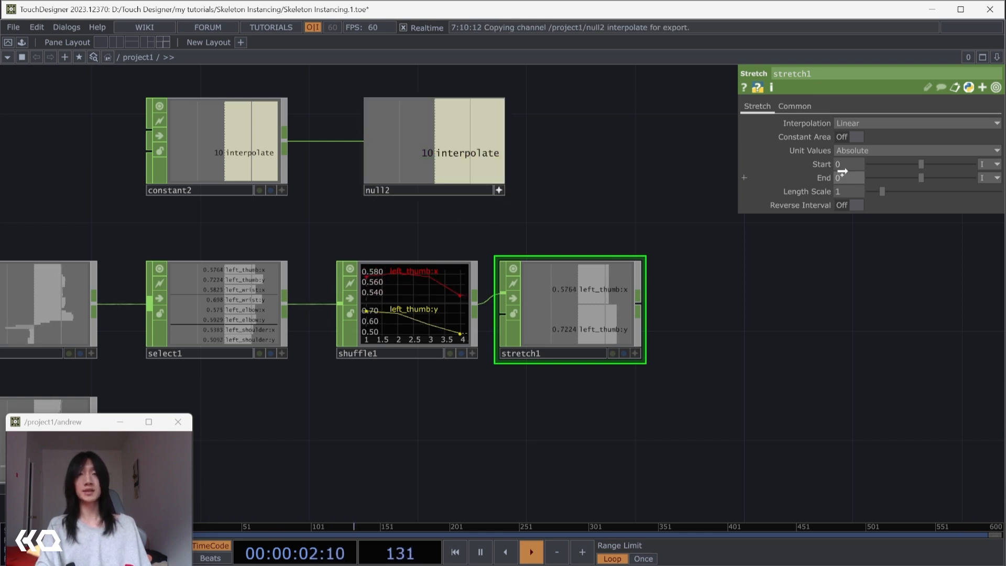
left_click_drag(842, 179, 851, 174)
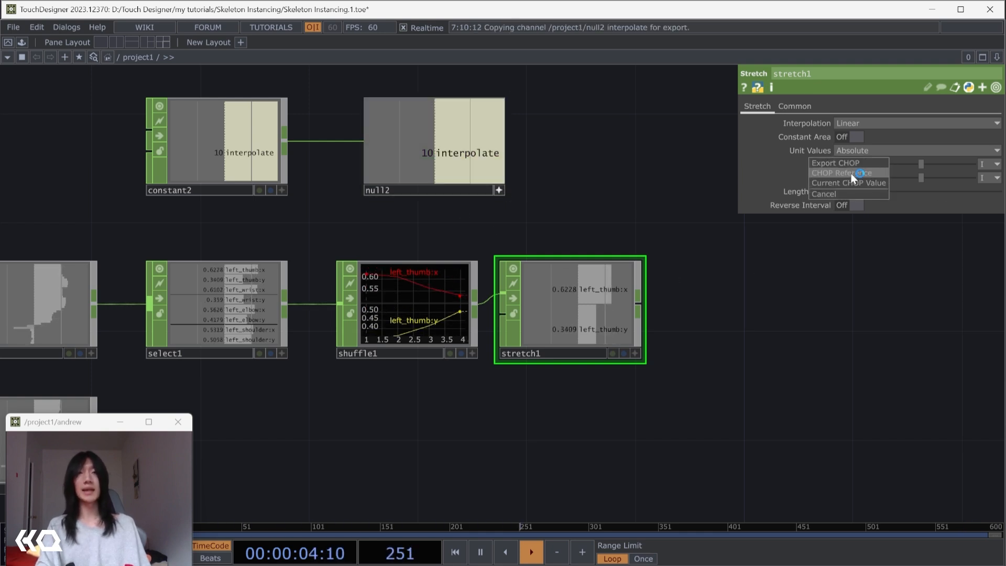
left_click(851, 178)
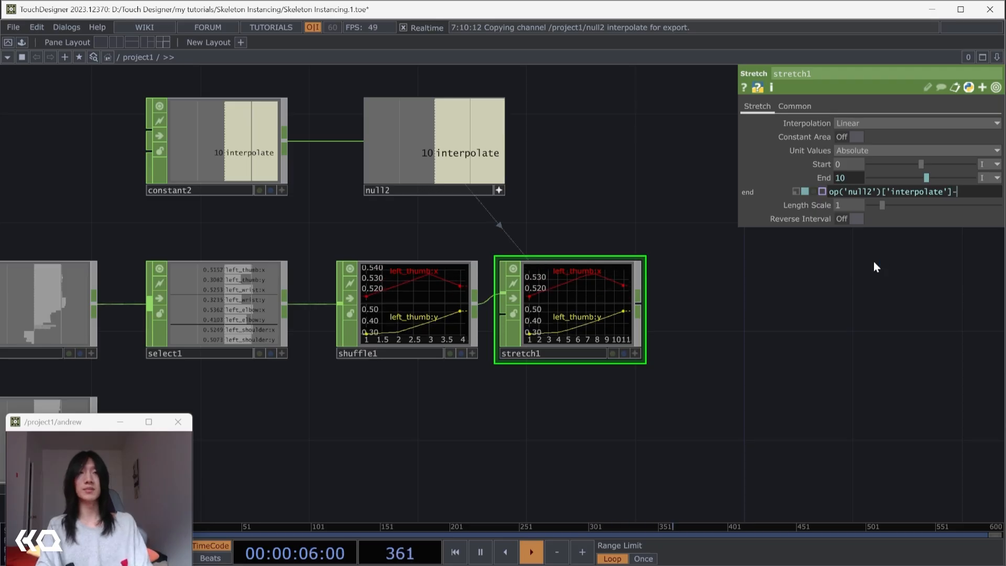
type("-1")
key("Return")
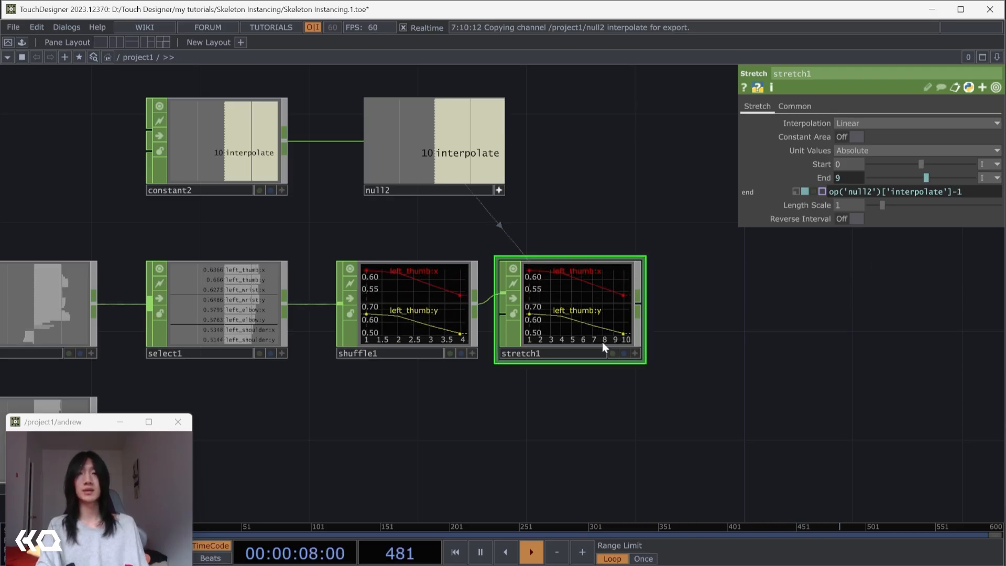
- Add a Null CHOP after the Stretch CHOP, place it close by and rename it left_arm
left_click_drag(727, 342, 645, 341)
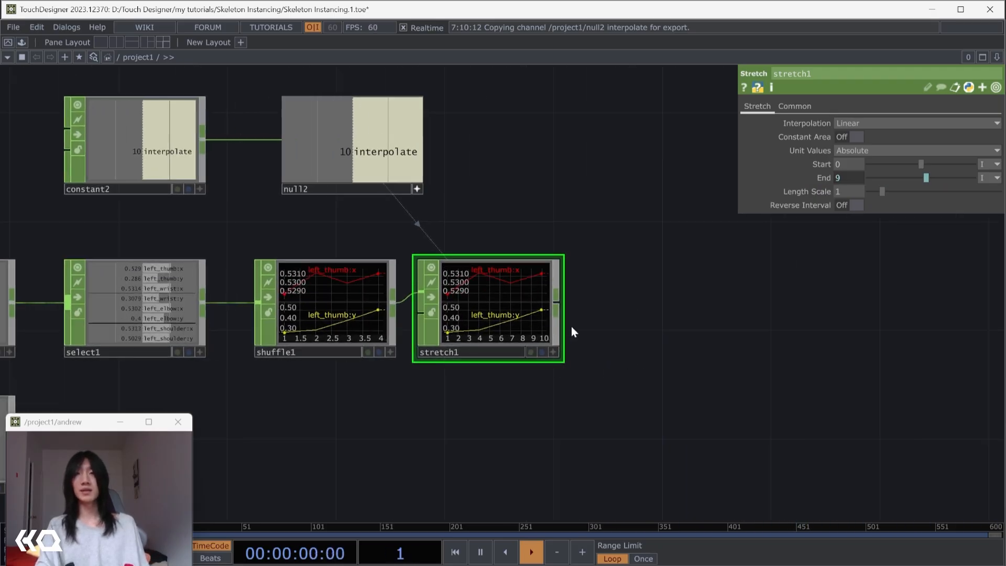
left_click(557, 308)
left_click(694, 310)
type("null")
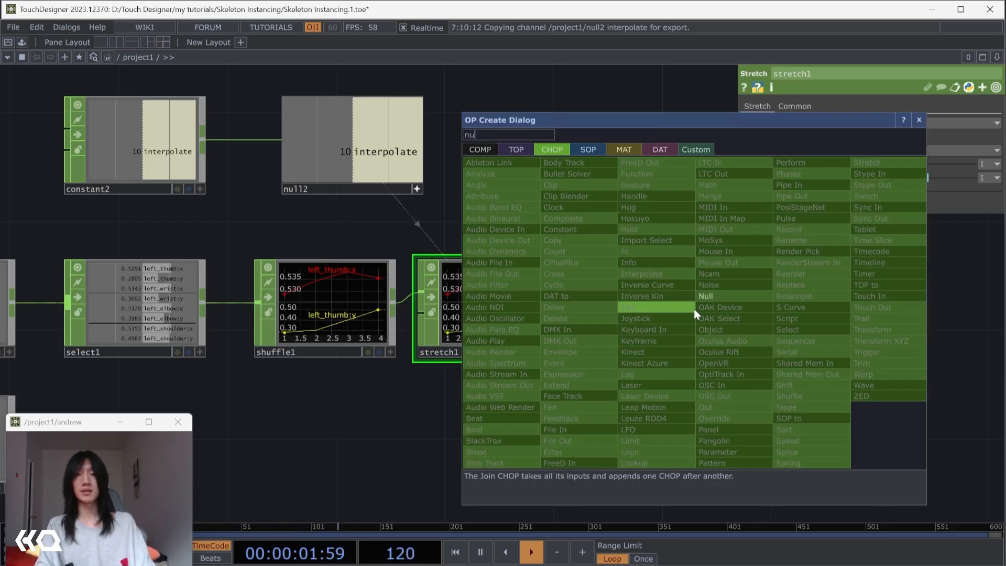
key("Return")
left_click(694, 310)
left_click_drag(693, 309, 625, 295)
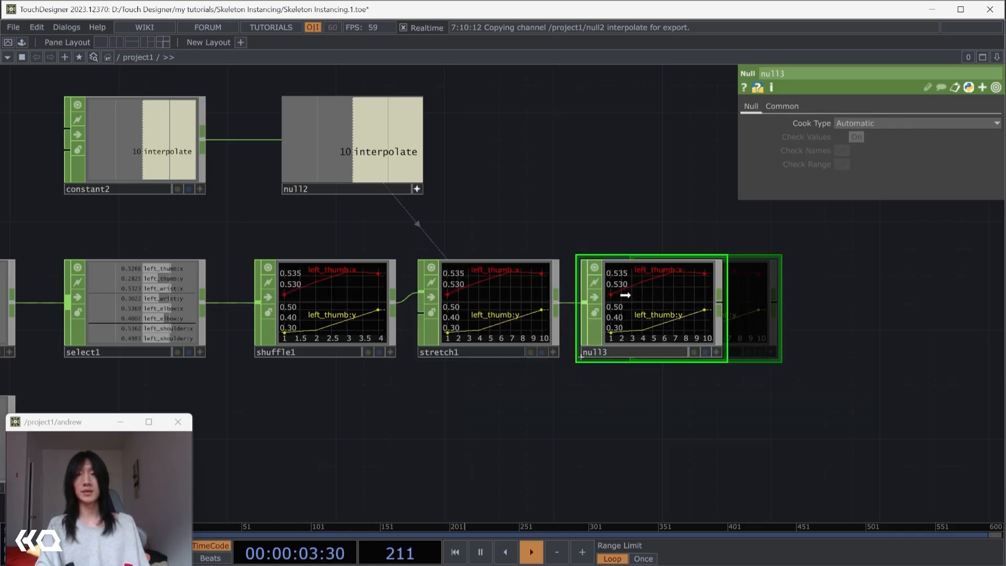
left_click(632, 353)
type("left_arm")
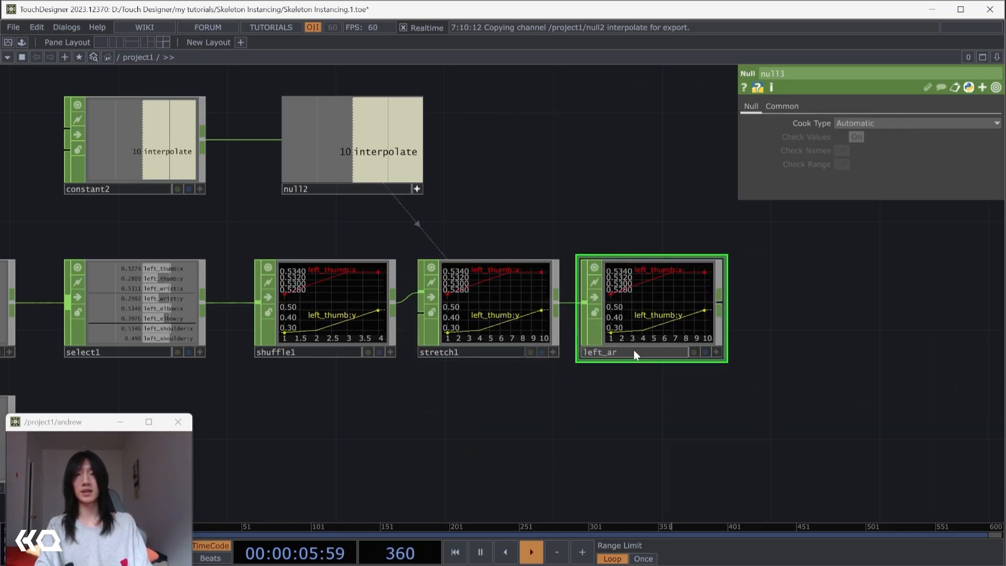
key("Return")
- Add a CHOP to TOP that reads left_arm and set its data format to RG
left_click_drag(838, 353, 638, 368)
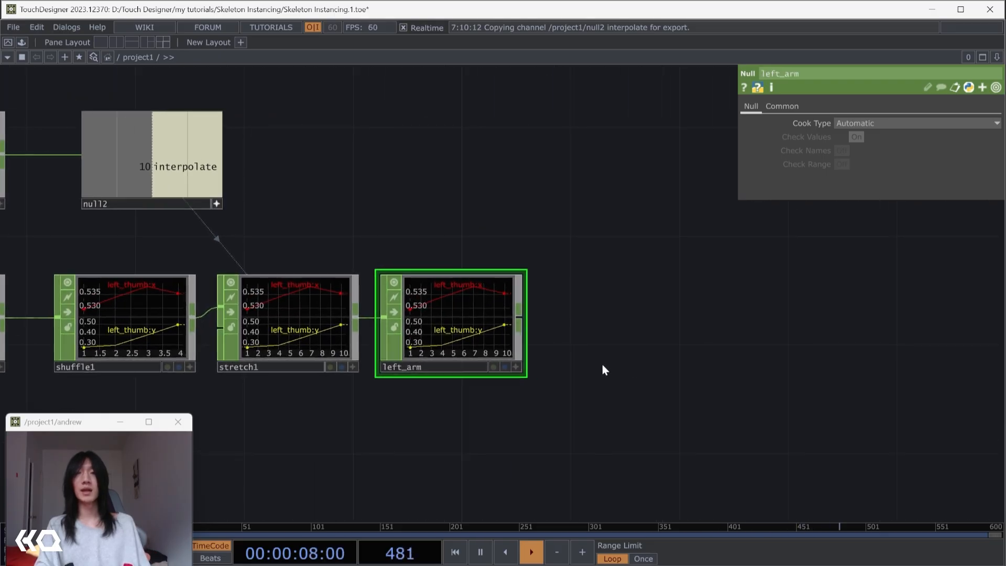
left_click(666, 326)
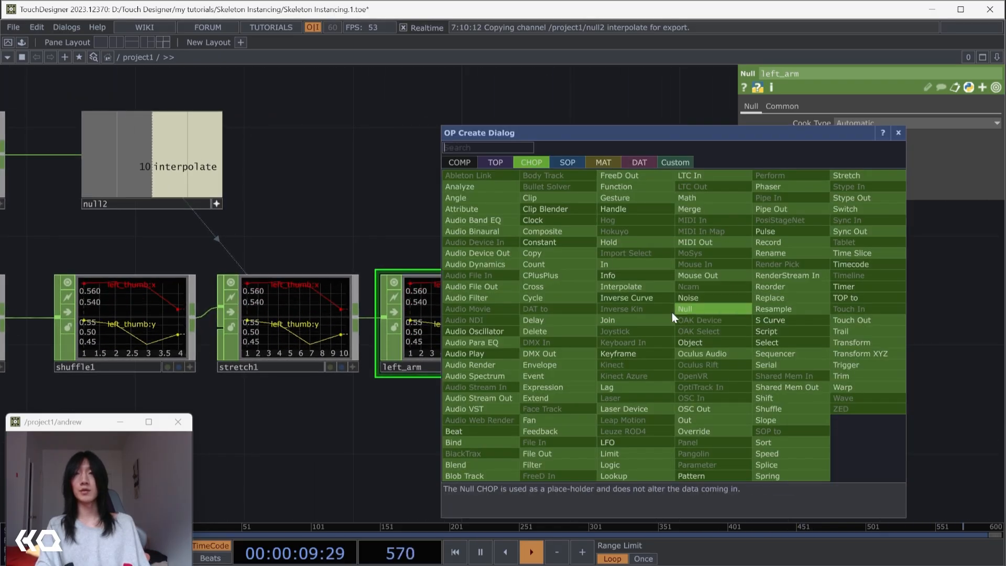
left_click(507, 164)
left_click(460, 175)
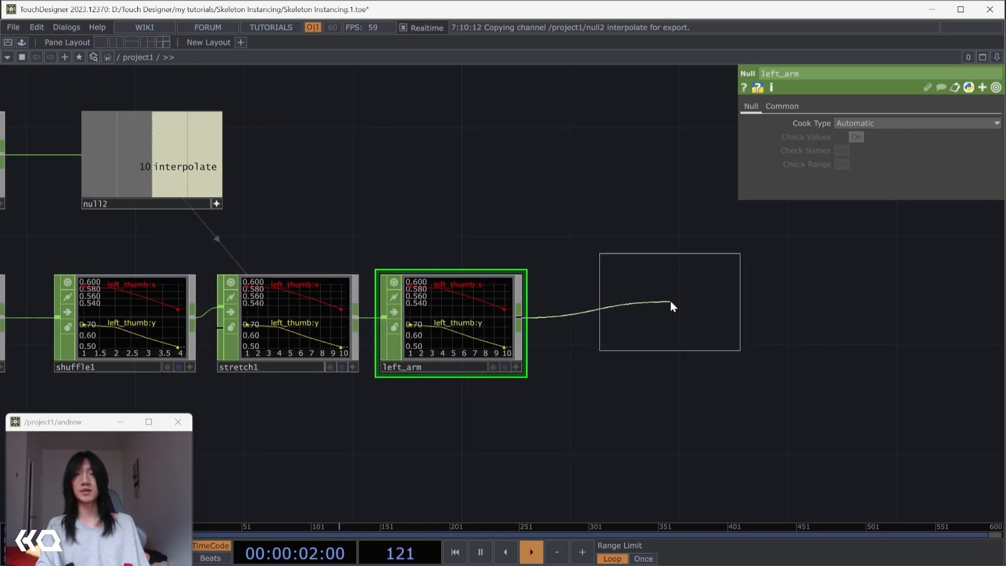
left_click(673, 322)
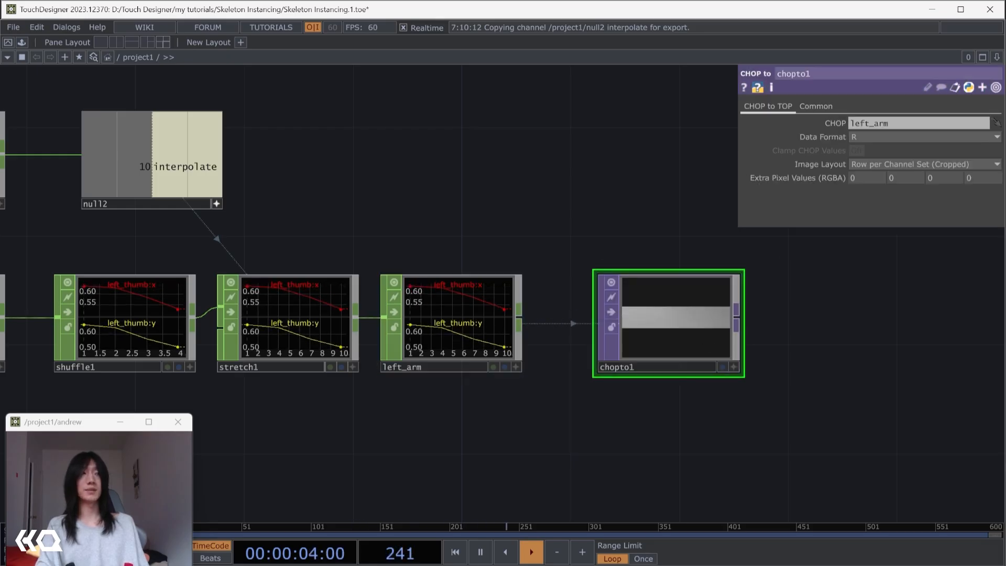
left_click(873, 136)
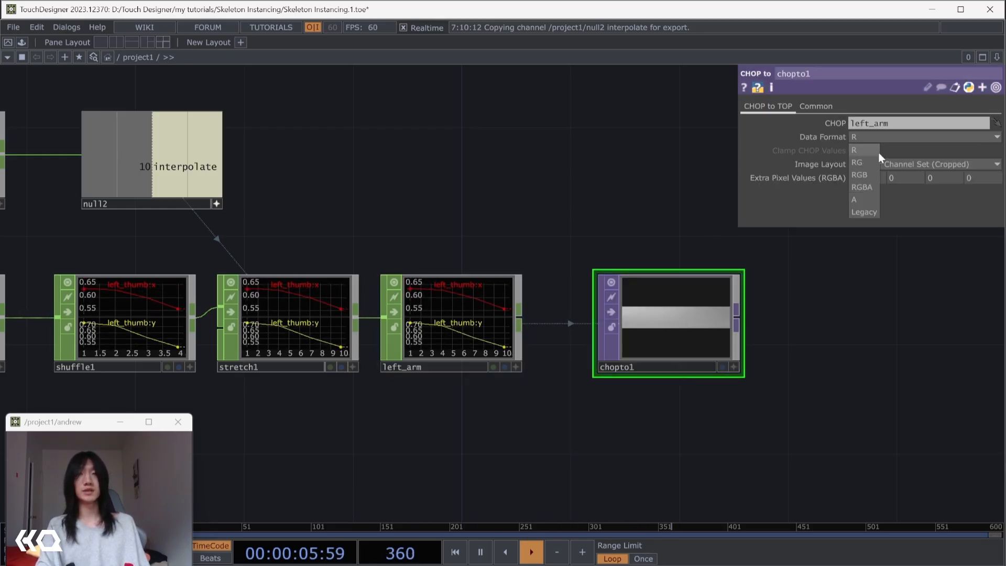
left_click(868, 161)
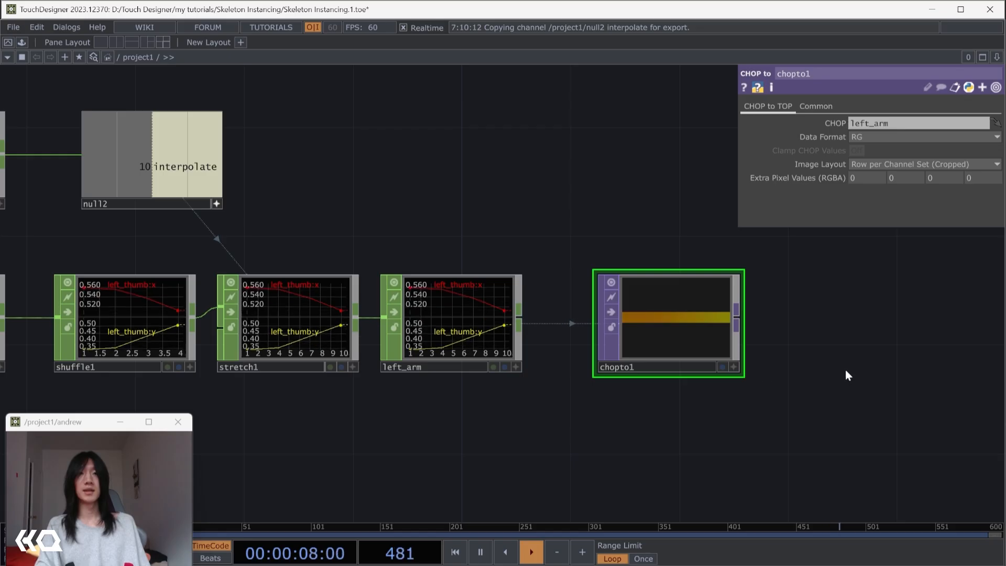
- Set the CHOP to TOP's viewer smoothness to Nearest Pixel
left_click_drag(753, 324, 640, 317)
left_click(821, 106)
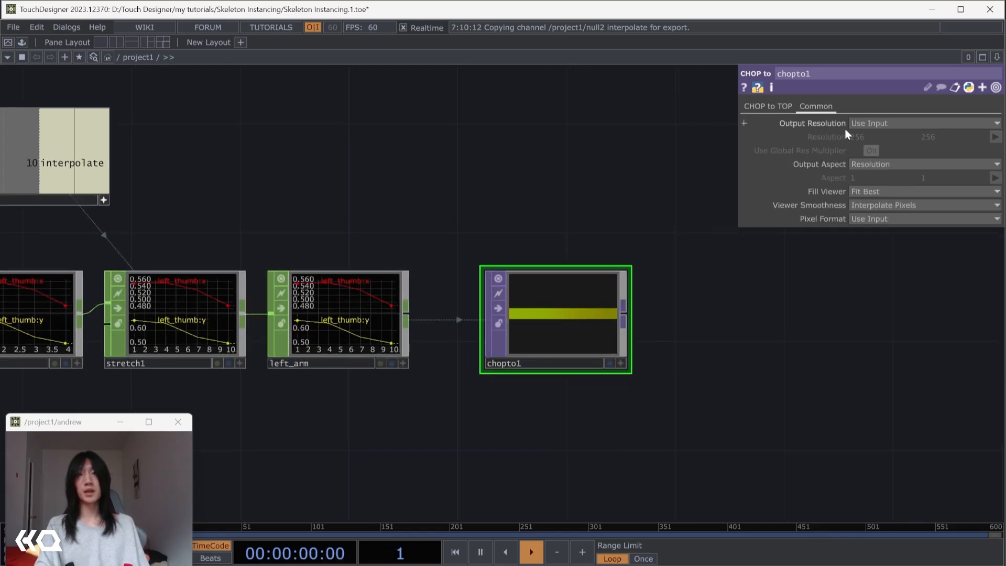
left_click(881, 190)
left_click(889, 187)
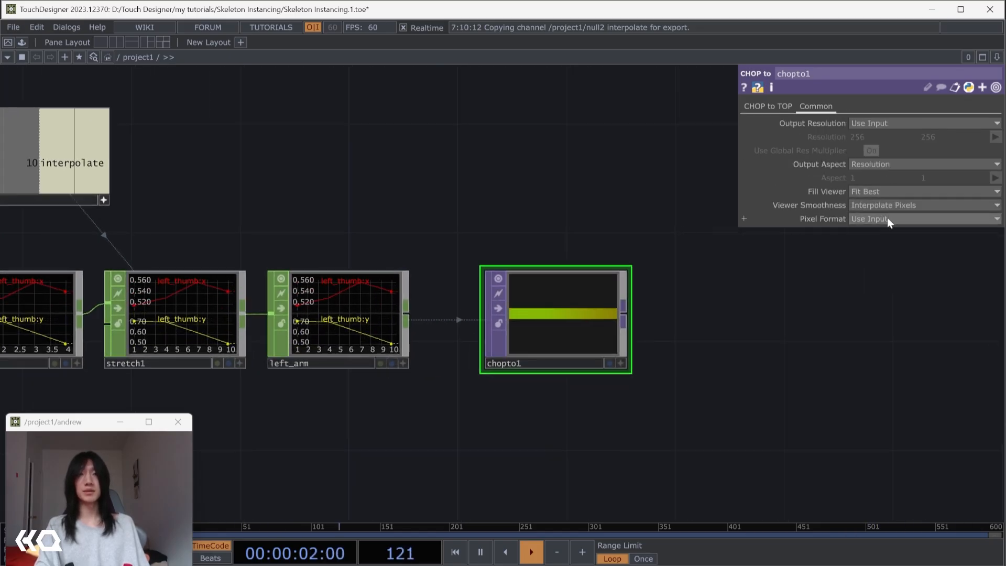
left_click(888, 218)
left_click(887, 216)
left_click(890, 206)
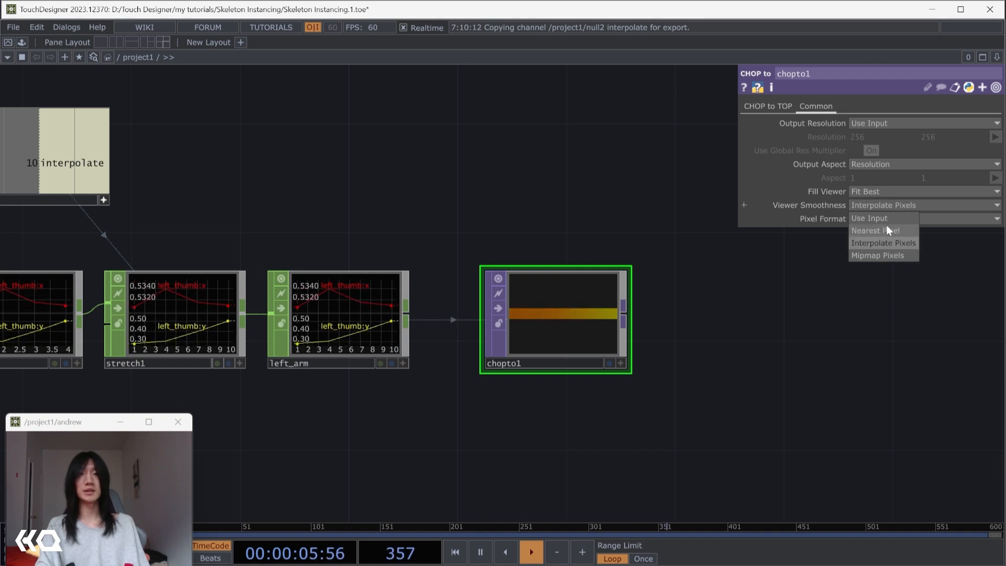
left_click(889, 231)
- Add a Layout TOP connected to the CHOP to TOP's output
left_click_drag(699, 342, 565, 346)
left_click(488, 321)
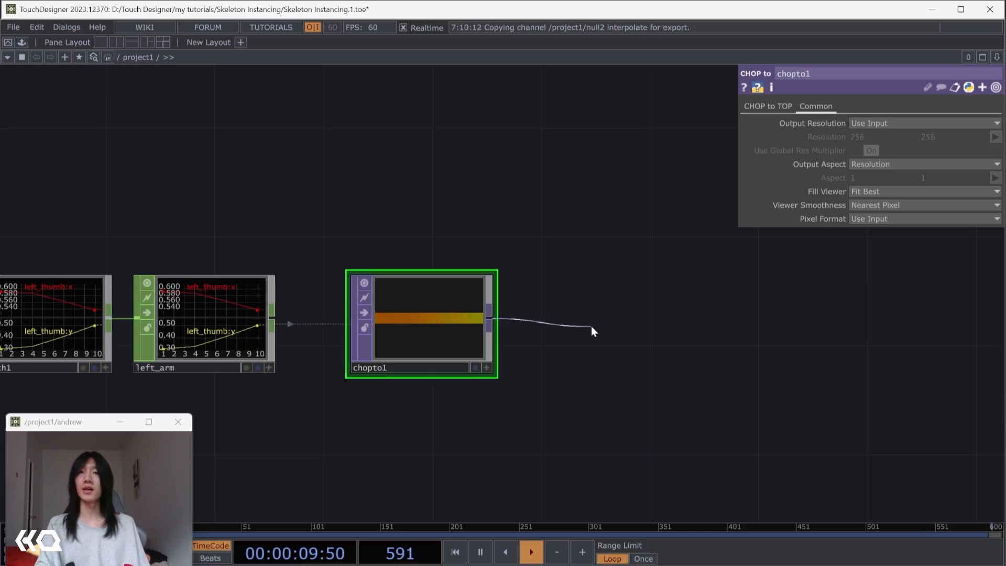
right_click(603, 322)
type("layou")
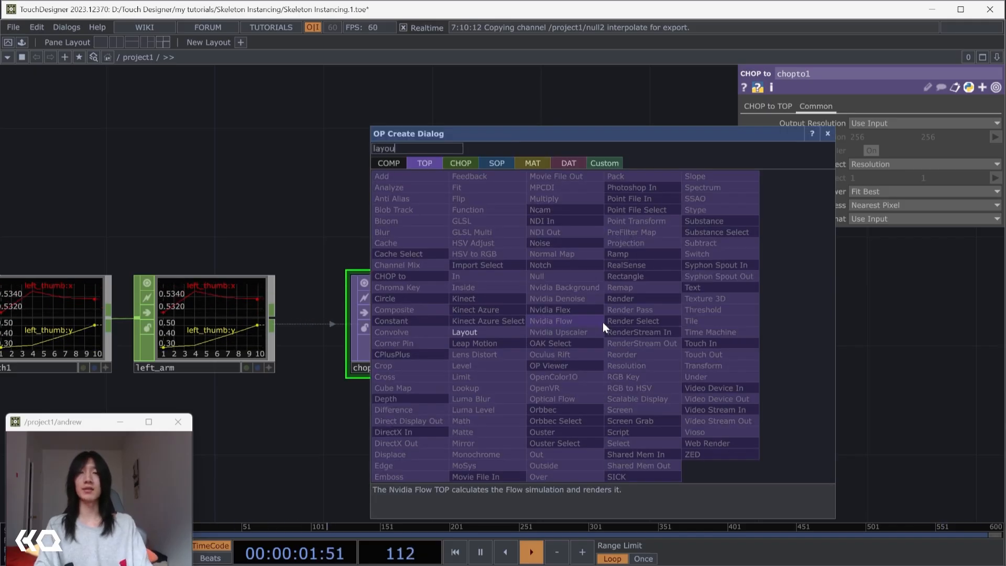
left_click(518, 336)
left_click(632, 335)
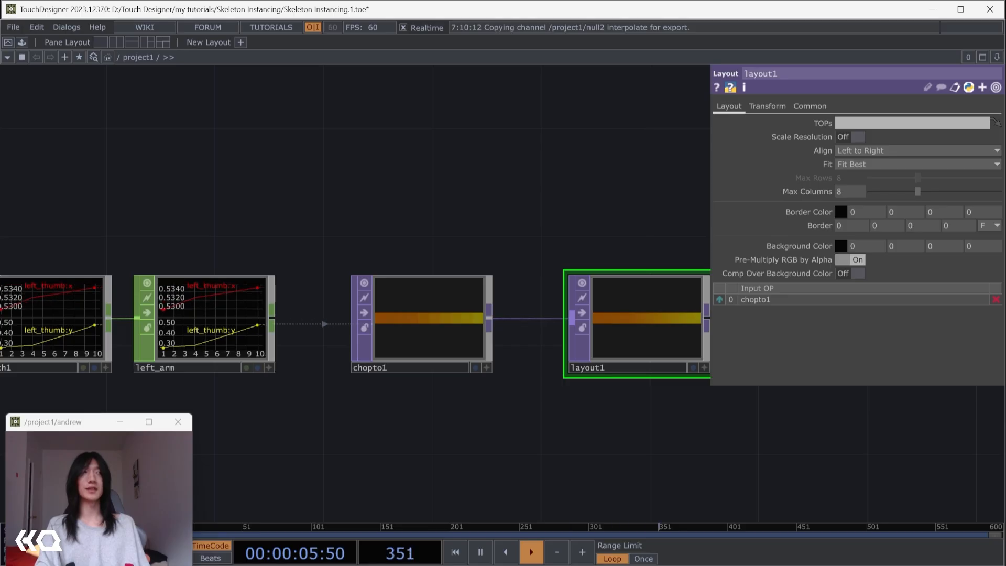
- Set the Layout TOP's alignment to Top to Bottom and turn on Scale Resolution
left_click(875, 164)
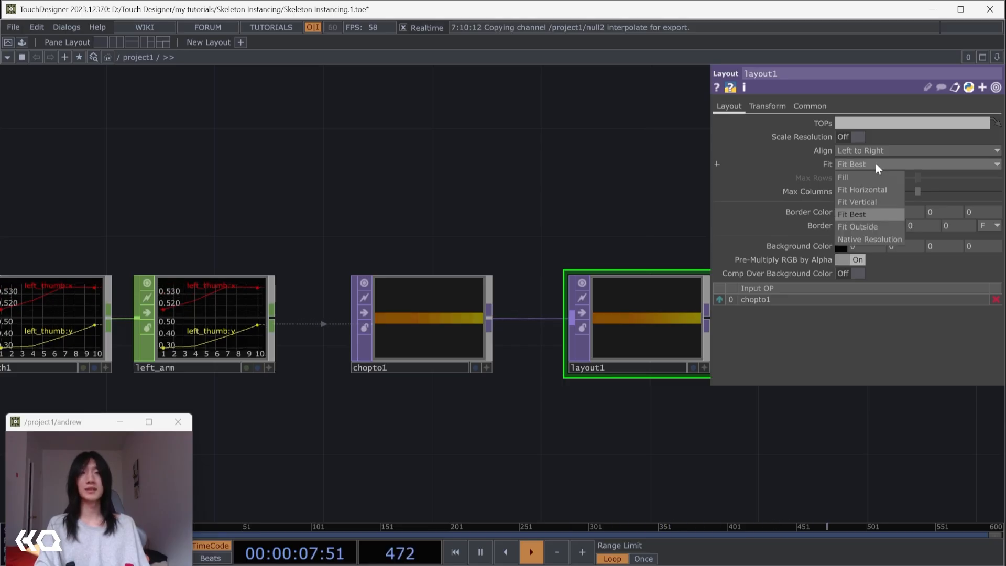
left_click(870, 150)
left_click(866, 200)
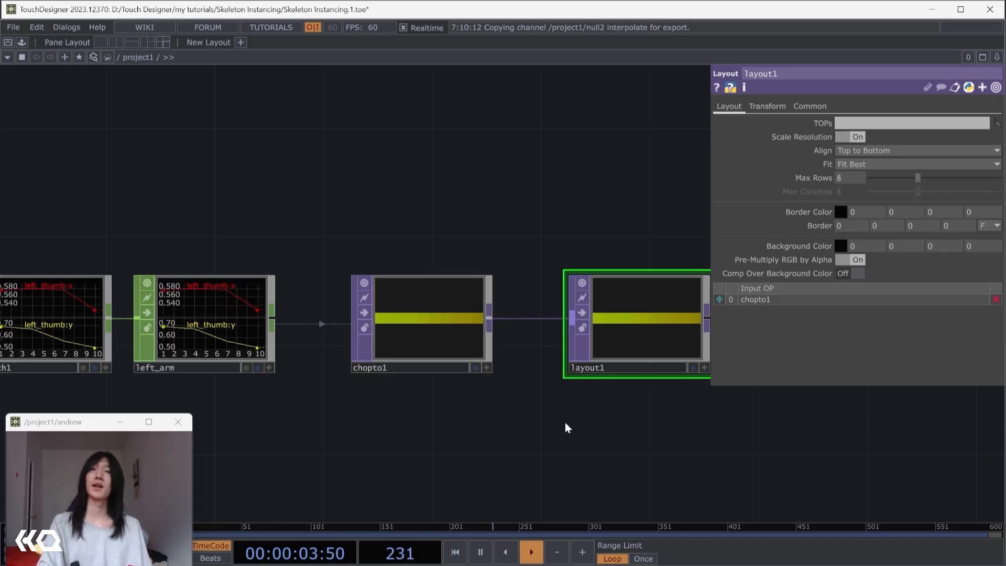
- Switch the Layout TOP's viewer to display its pixels as points and inspect the left arm points
left_click_drag(696, 392, 606, 396)
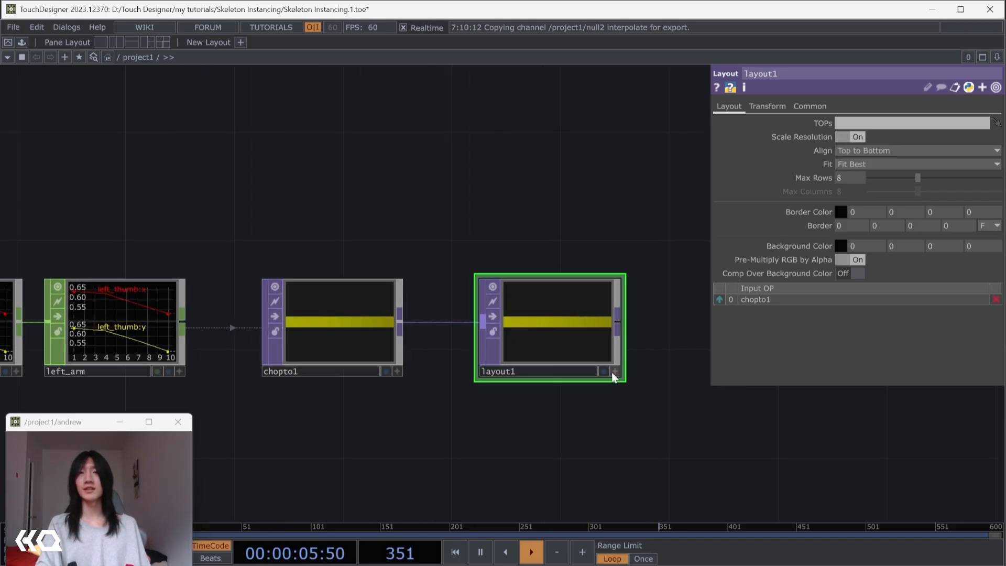
left_click(614, 371)
right_click(570, 339)
left_click(559, 350)
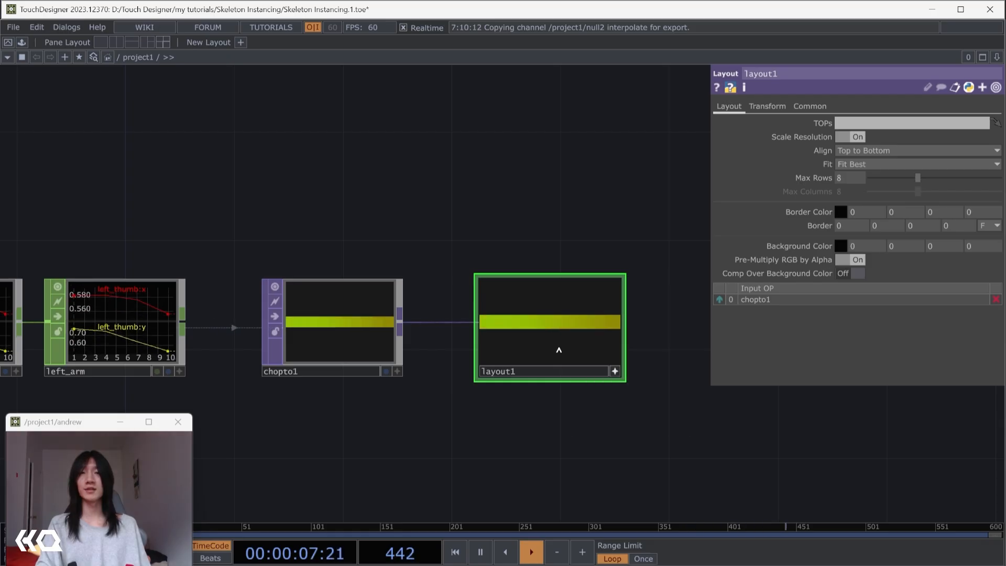
right_click(609, 371)
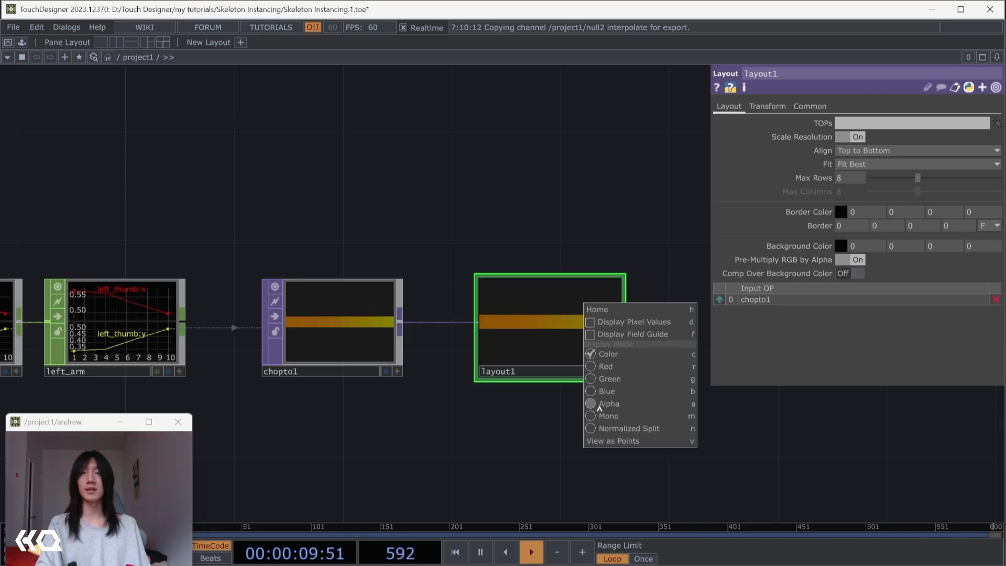
left_click(603, 441)
scroll(583, 421, "up", 2)
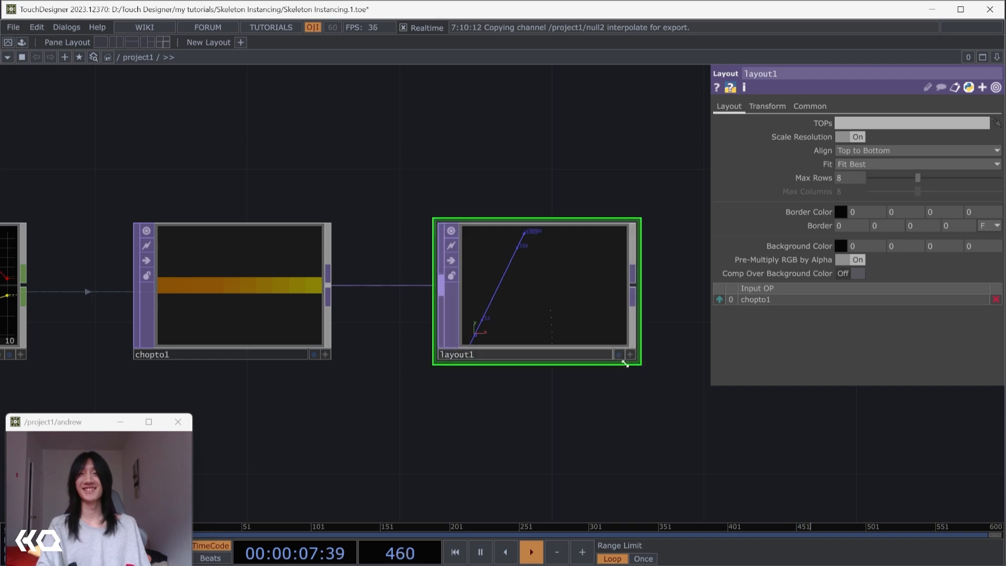
scroll(462, 425, "down", 4)
left_click_drag(318, 408, 587, 394)
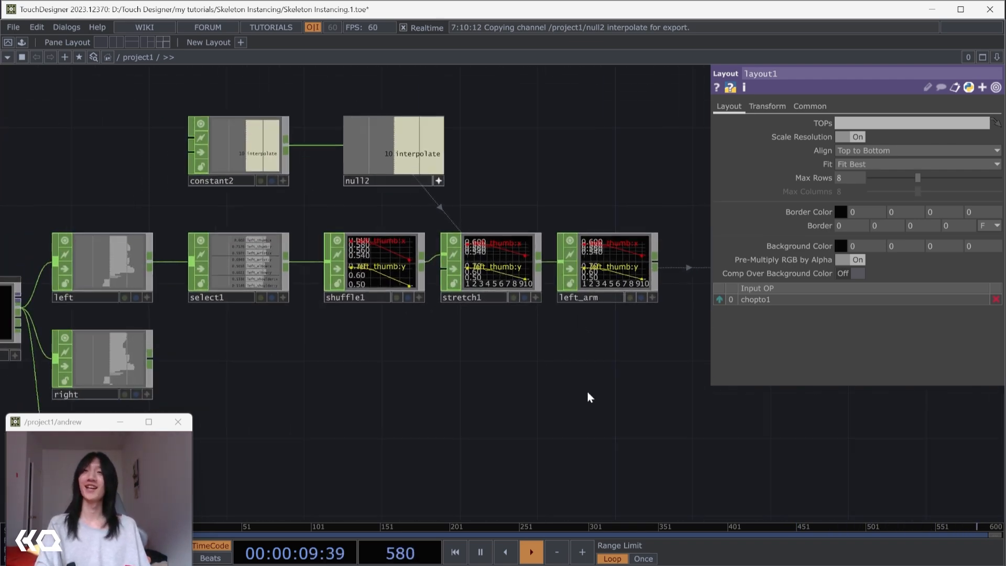
- Duplicate the left-arm chain of Select, Shuffle, Stretch and Null CHOPs into a second row below the original
left_click_drag(517, 388, 423, 361)
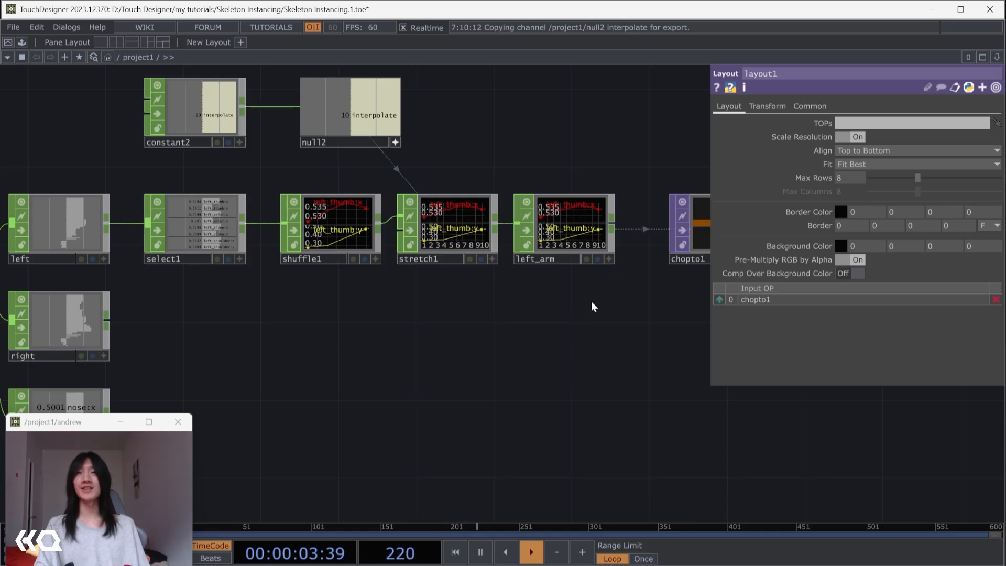
left_click(207, 237)
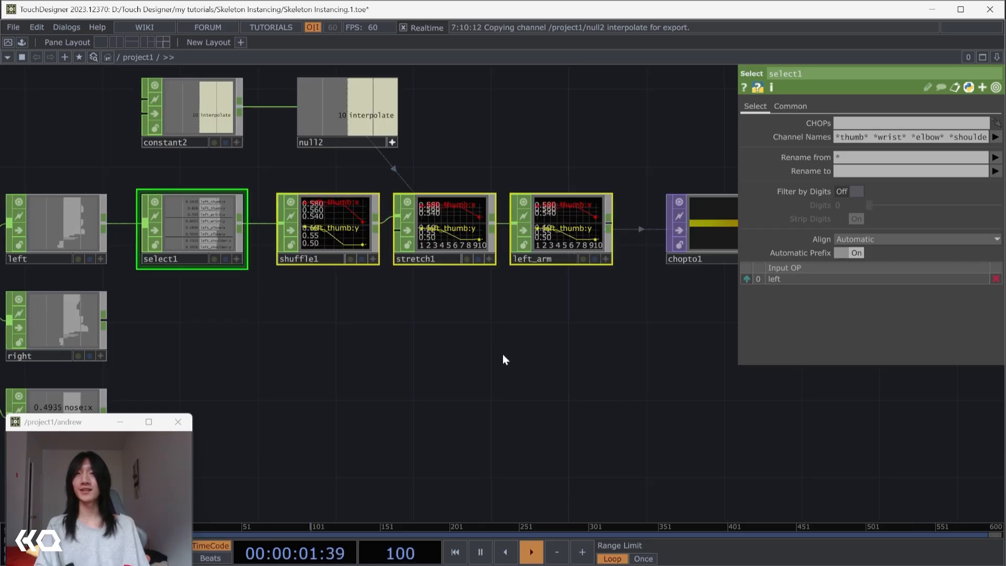
scroll(502, 354, "down", 2)
left_click_drag(440, 361, 363, 351)
left_click_drag(625, 250, 612, 320)
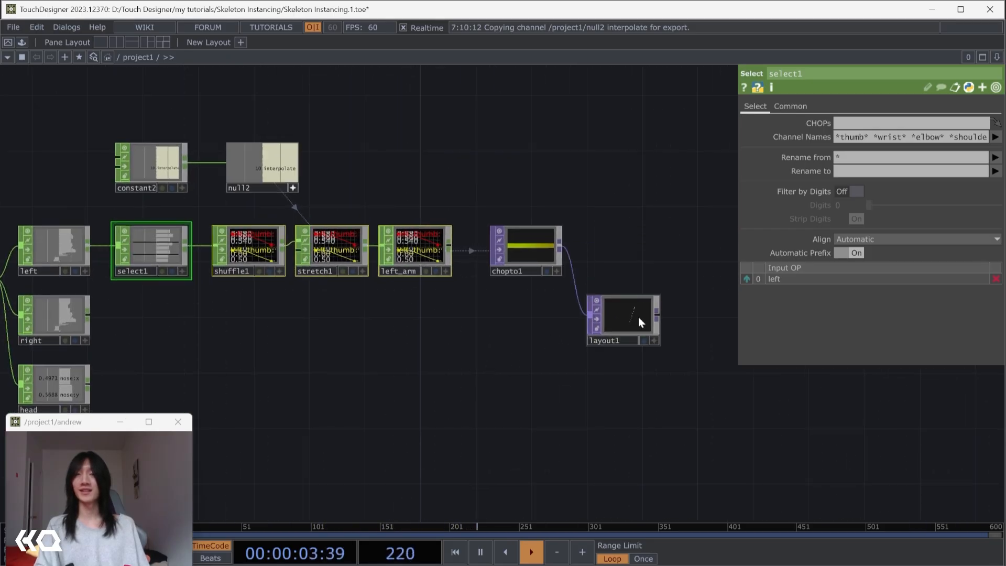
left_click_drag(468, 357, 542, 332)
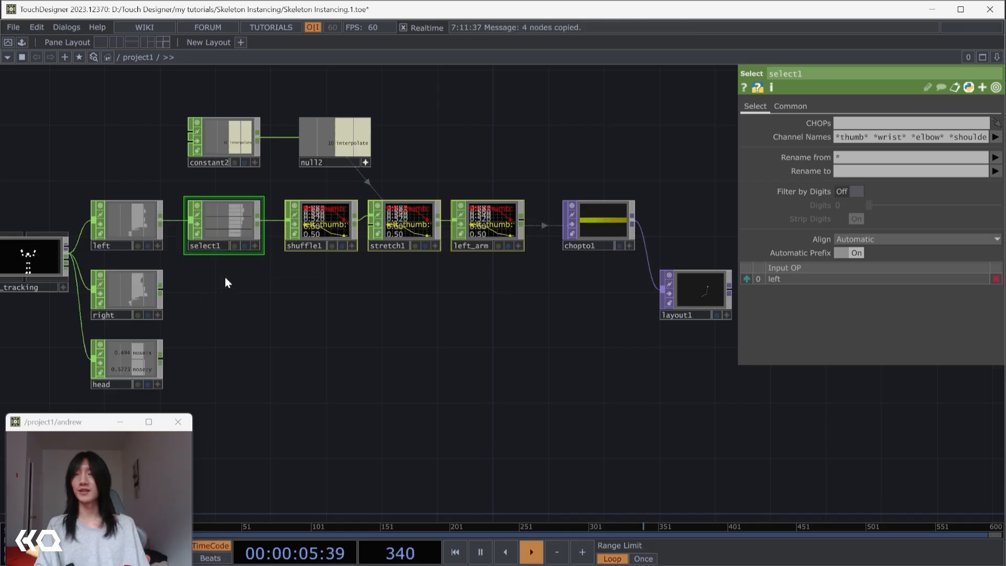
key("ctrl+v")
left_click(238, 296)
scroll(198, 325, "up", 2)
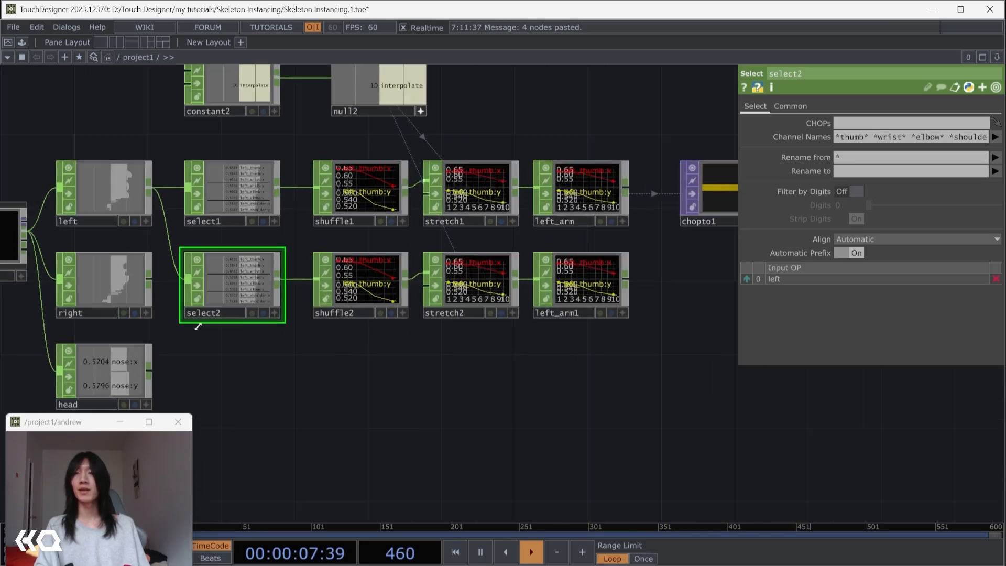
scroll(198, 327, "up", 1)
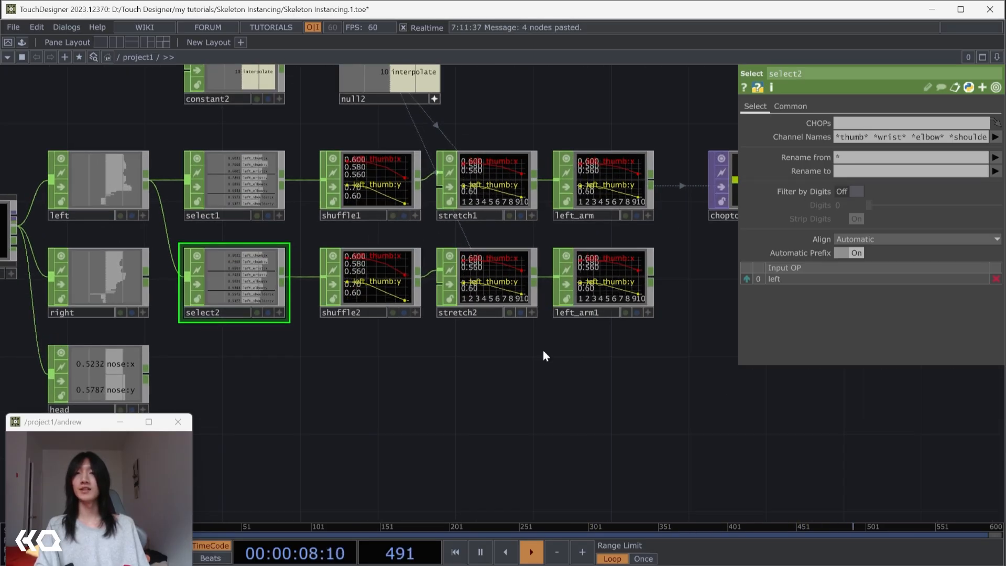
- Rename the duplicated Null CHOP in the second row to left_leg
double_click(605, 317)
key("BackSpace")
key("BackSpace")
key("BackSpace")
key("BackSpace")
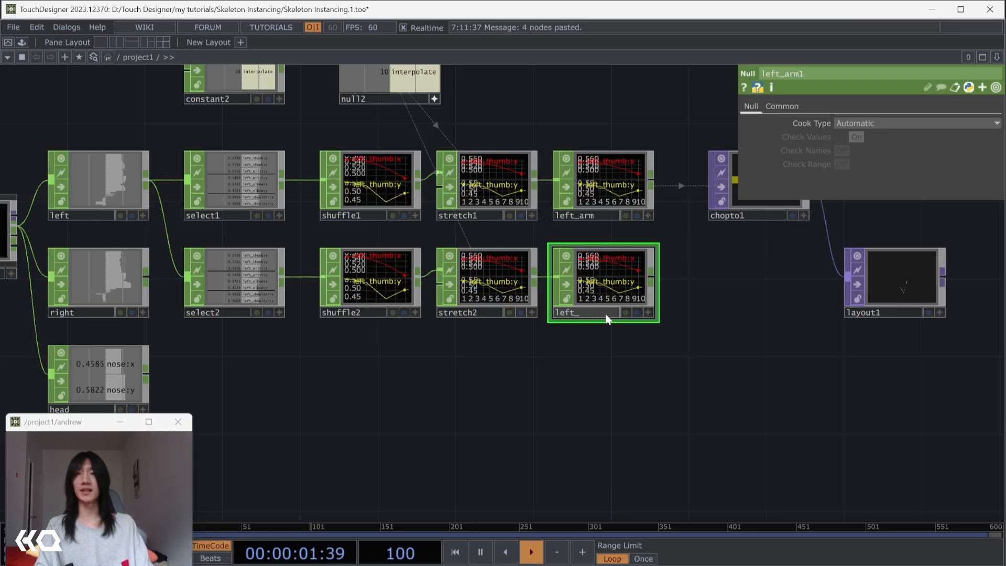
type("leg")
key("Return")
- Set the second-row Select CHOP's channel names to *foot[xy]* *ankle* *knee* *hip*
left_click(243, 281)
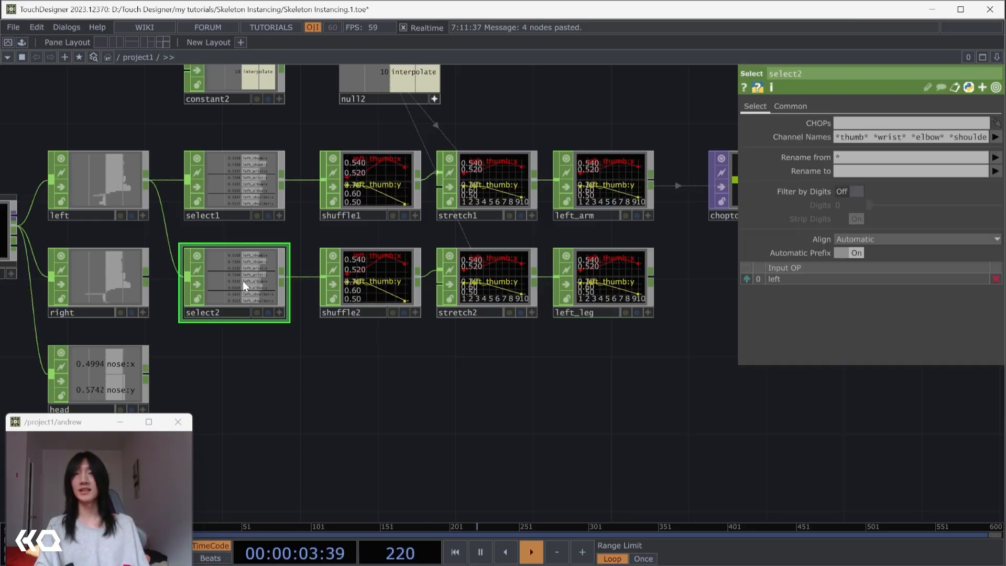
left_click(847, 136)
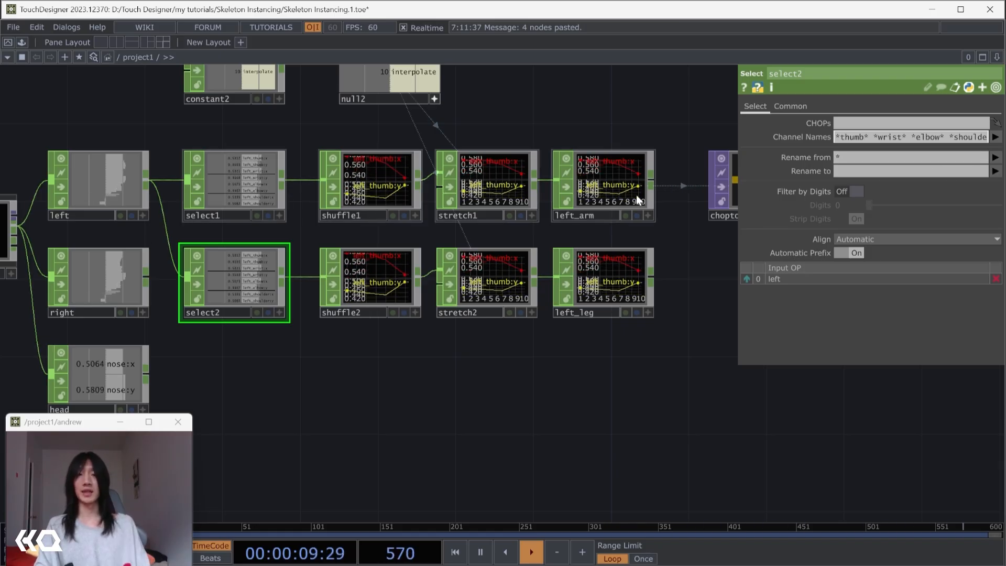
key("ctrl+a")
type("*")
key("Return")
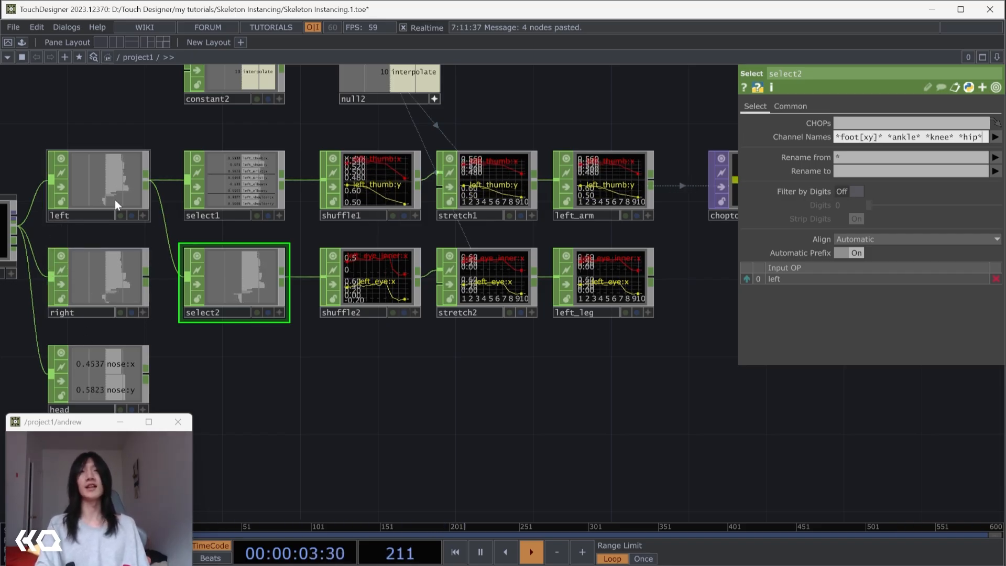
left_click(366, 357)
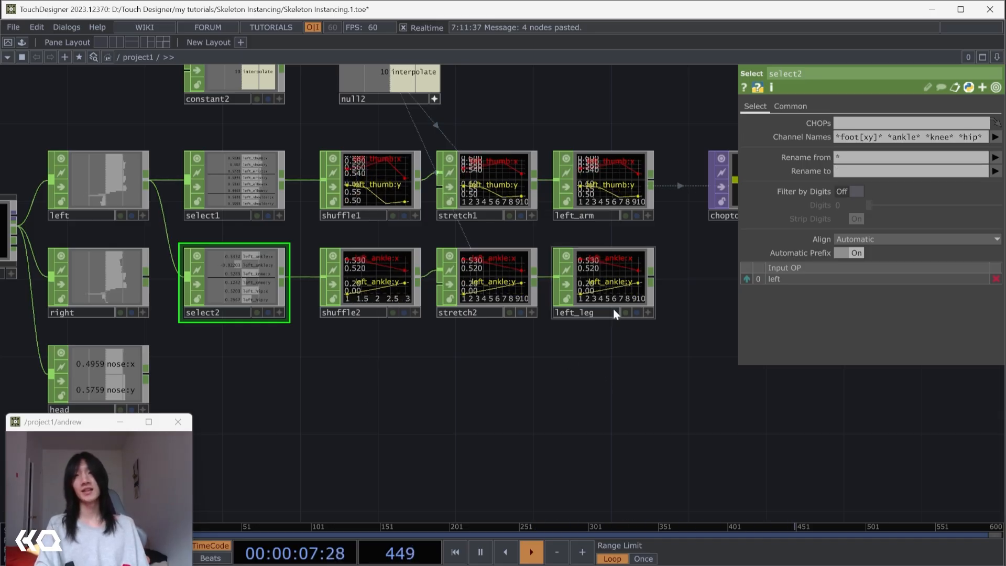
- Duplicate the left-arm CHOP to TOP below the original and assign left_leg as its source CHOP
left_click_drag(597, 388, 294, 398)
left_click(430, 197)
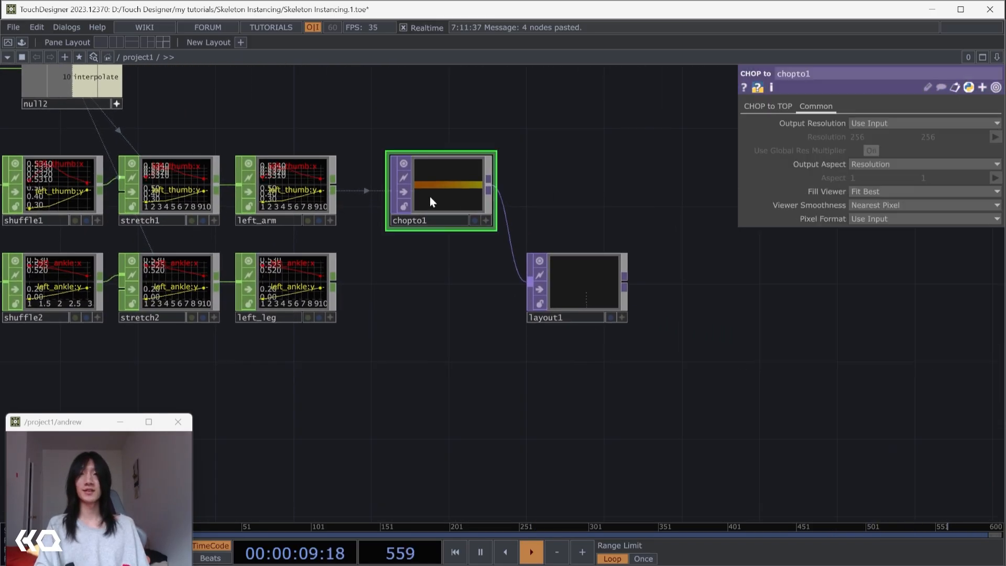
key("ctrl+c")
key("ctrl+v")
left_click_drag(466, 279, 428, 297)
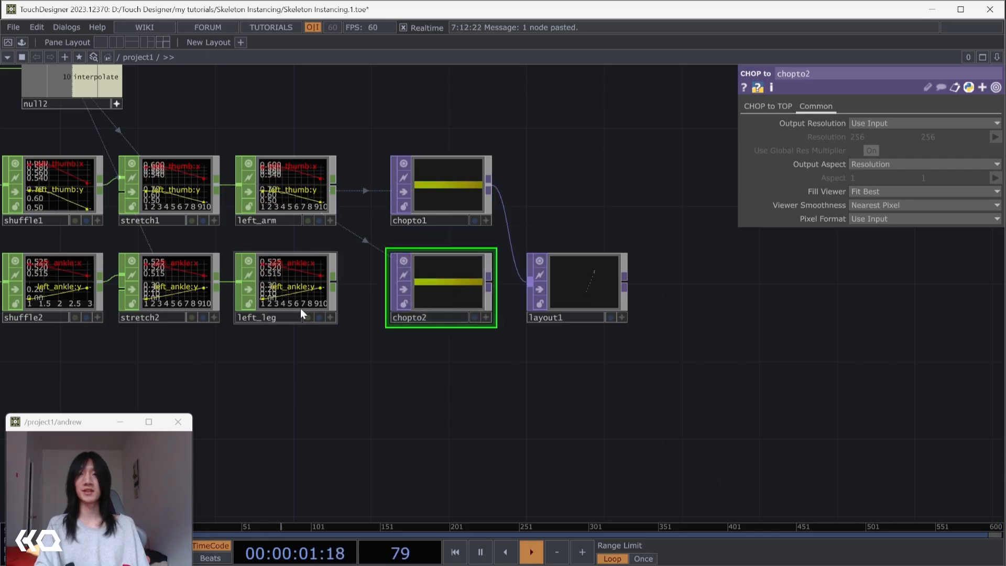
left_click_drag(300, 313, 436, 298)
- Make the Layout TOP's viewer interactive and connect the left-leg CHOP to TOP to the Layout TOP
scroll(623, 324, "up", 4)
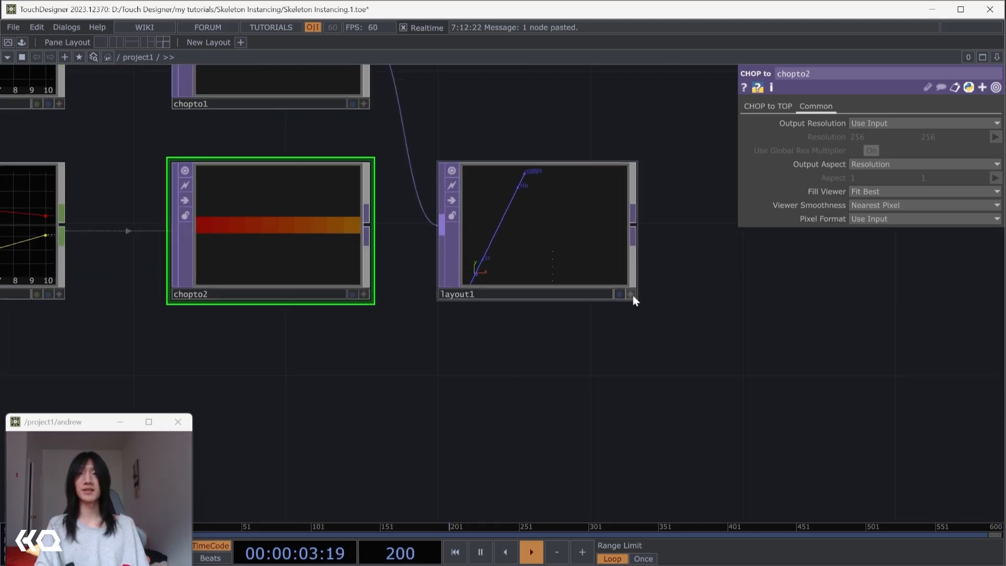
left_click(630, 294)
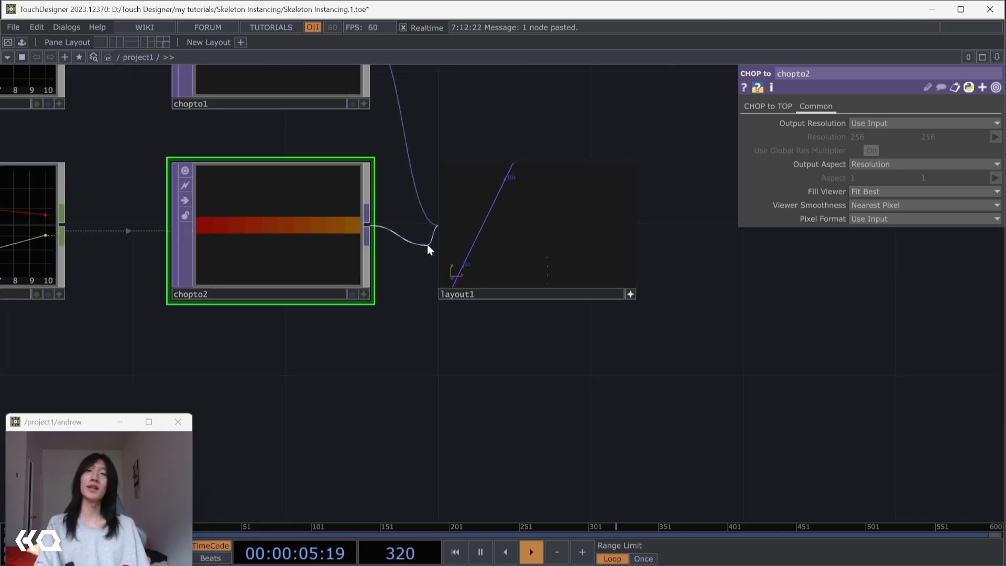
left_click_drag(427, 246, 451, 246)
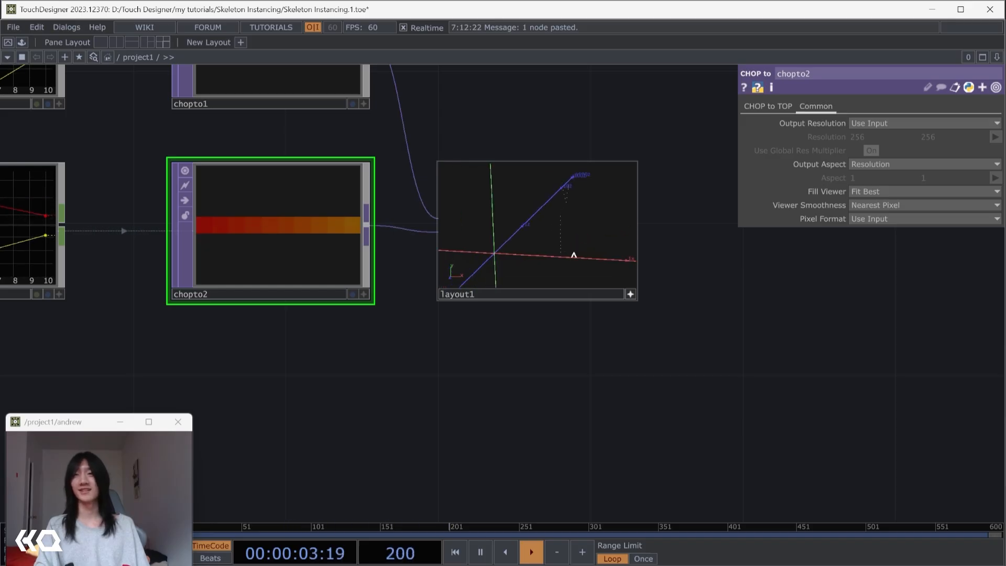
- Duplicate the left-arm Select, Shuffle, Stretch and Null chain again and align it as a third row
scroll(567, 344, "down", 4)
left_click_drag(403, 397, 797, 374)
scroll(797, 375, "down", 2)
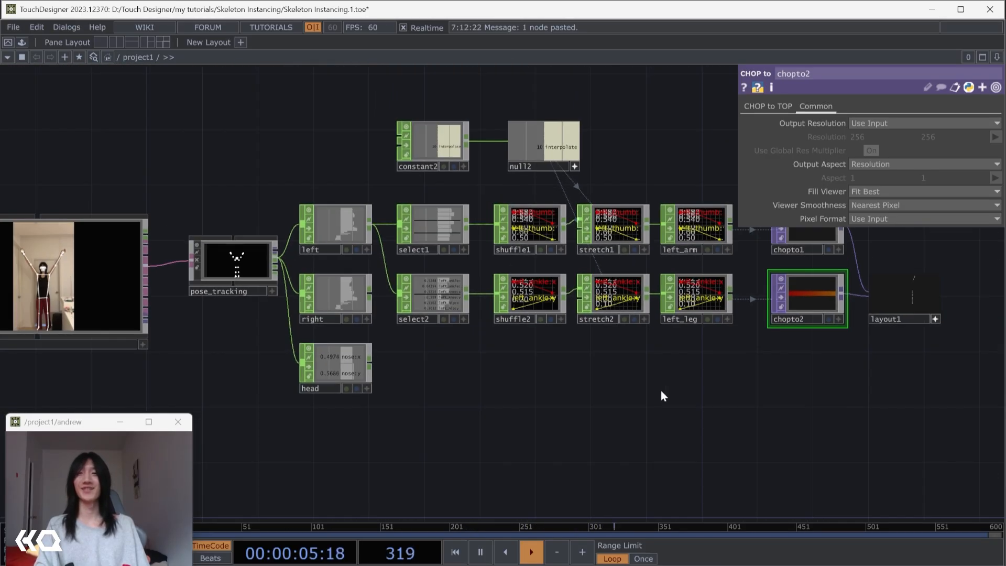
scroll(607, 383, "up", 2)
scroll(608, 383, "up", 1)
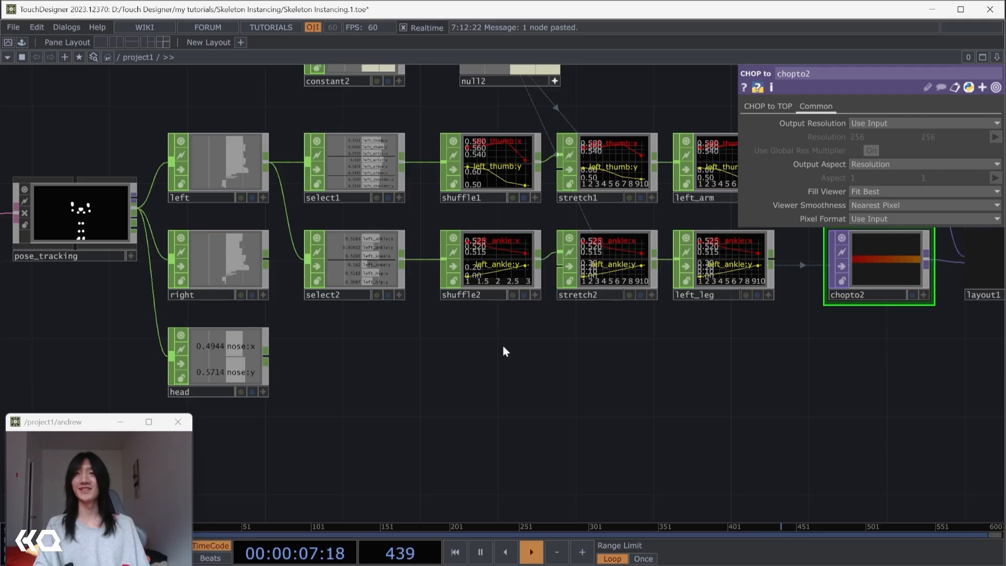
left_click_drag(502, 345, 433, 325)
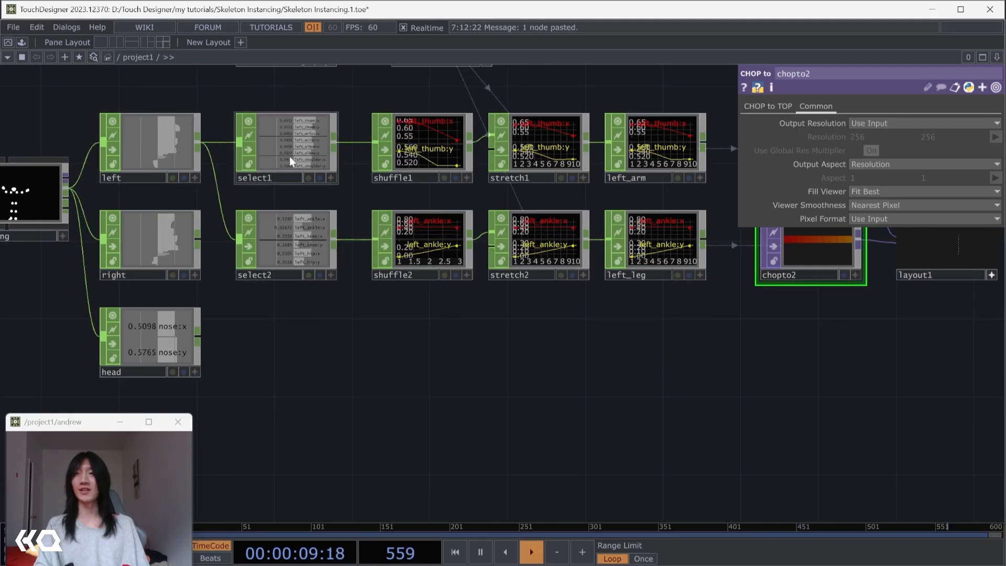
right_click_drag(707, 195, 367, 134)
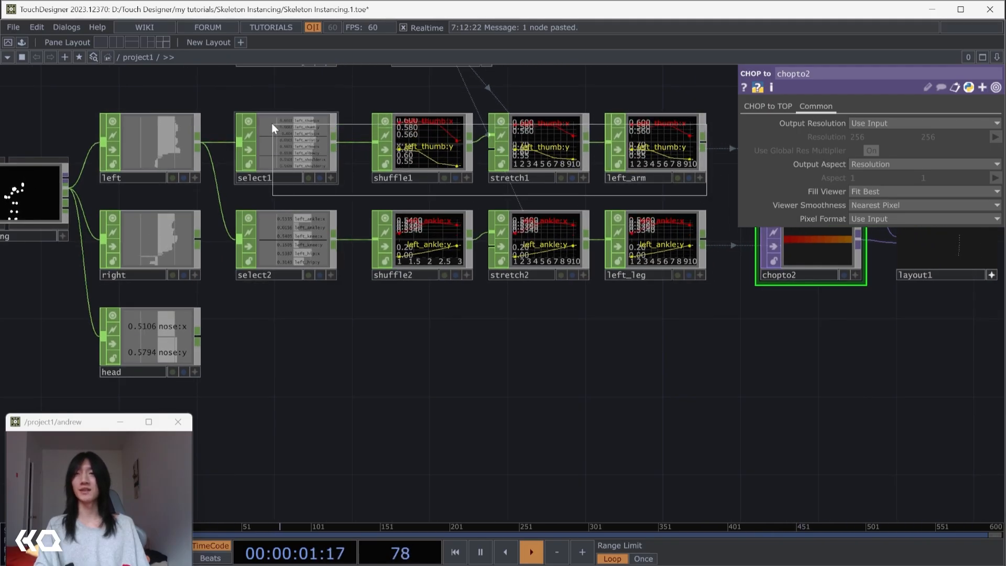
left_click(272, 124, "ctrl")
key("ctrl+c")
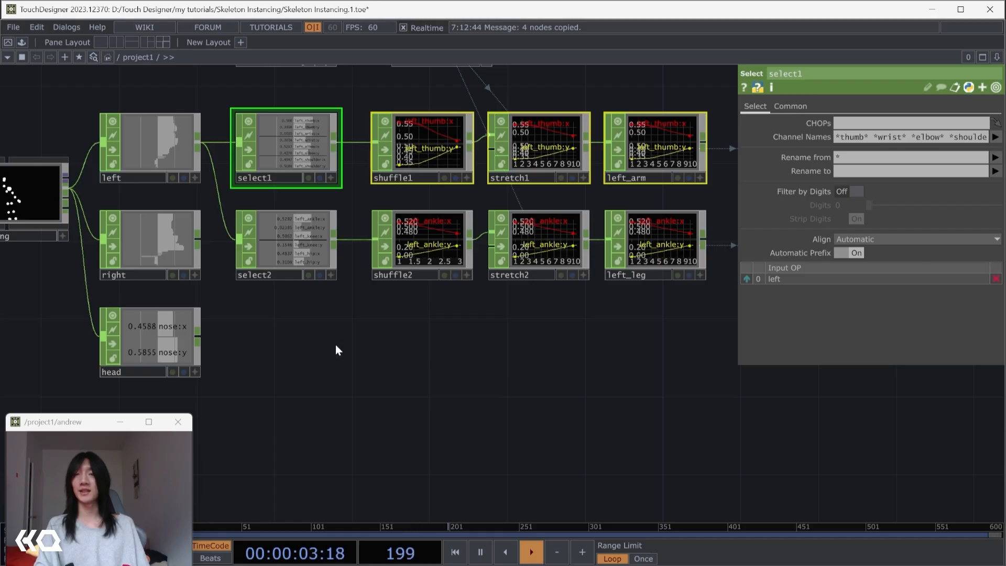
key("ctrl+v")
left_click(288, 341)
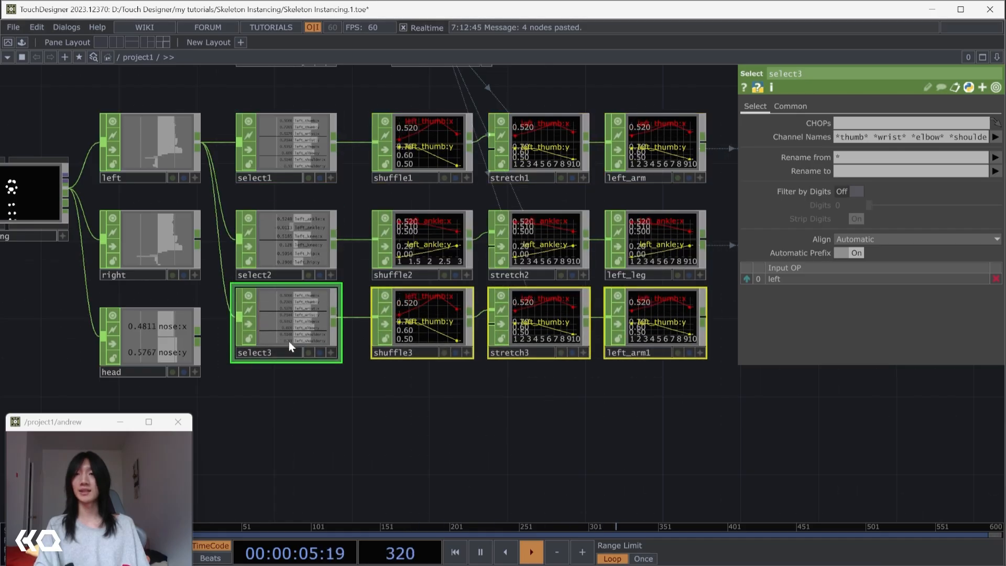
left_click_drag(271, 342, 271, 361)
- Connect the right CHOP to the third-row Select CHOP's input in place of the left CHOP
left_click_drag(199, 239, 238, 337)
key("ctrl+z")
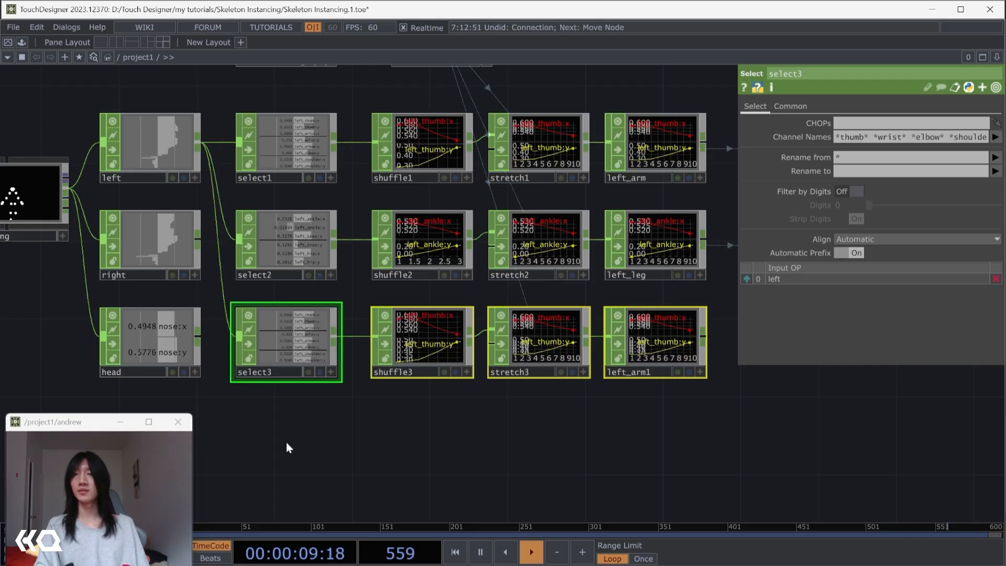
left_click(286, 443)
left_click_drag(199, 240, 240, 337)
- Rename the third-row Null CHOP to right_arm
left_click_drag(649, 461, 400, 417)
left_click(416, 352)
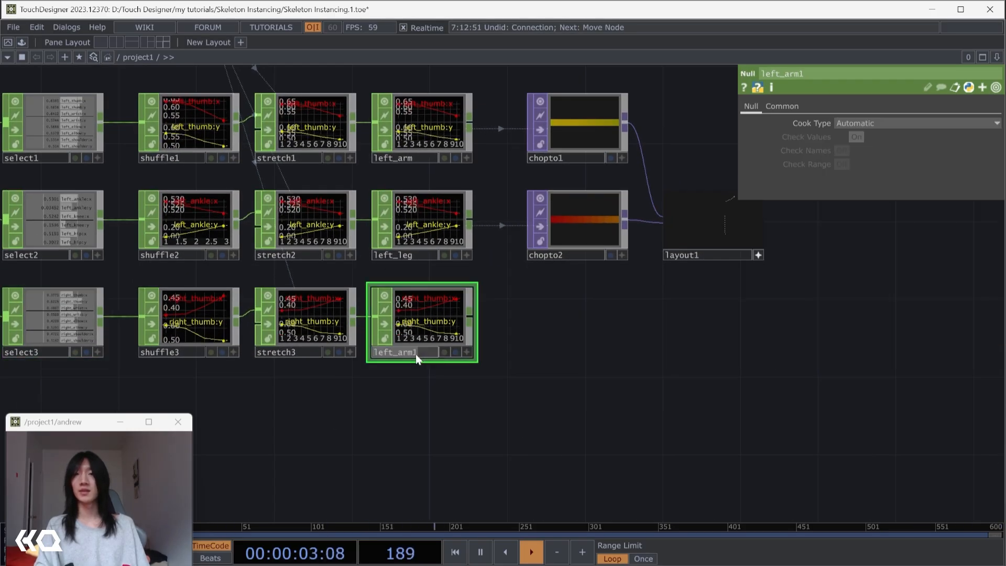
type("rig")
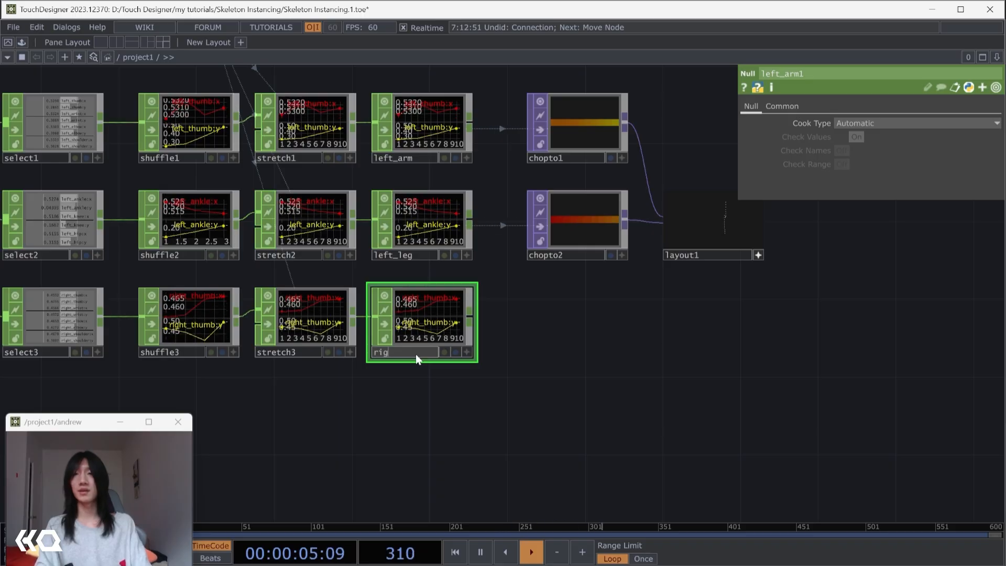
type("ht_arm")
key("Return")
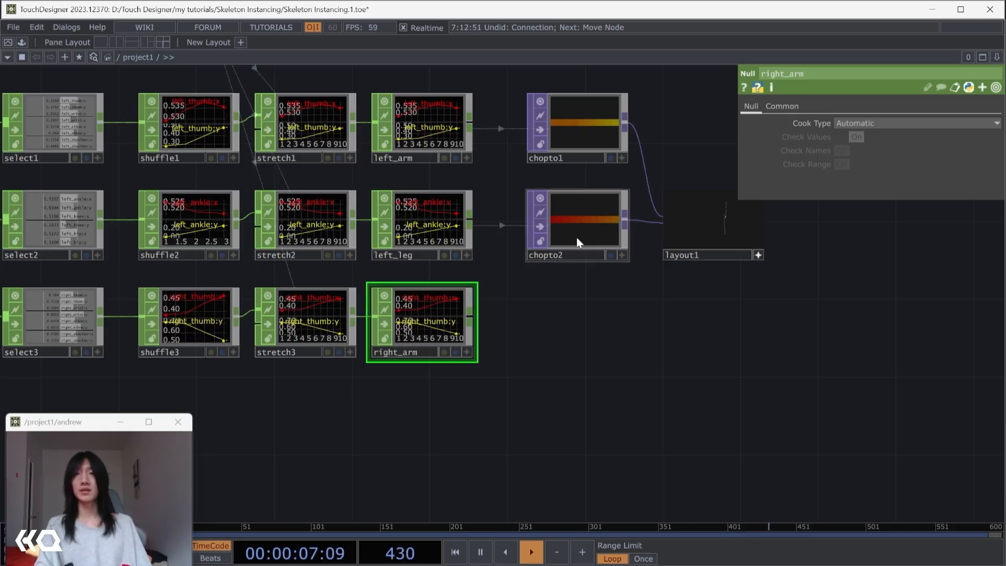
- Duplicate the left-leg CHOP to TOP into the third row and assign right_arm as its source CHOP
left_click(576, 241)
left_click_drag(557, 298, 744, 288)
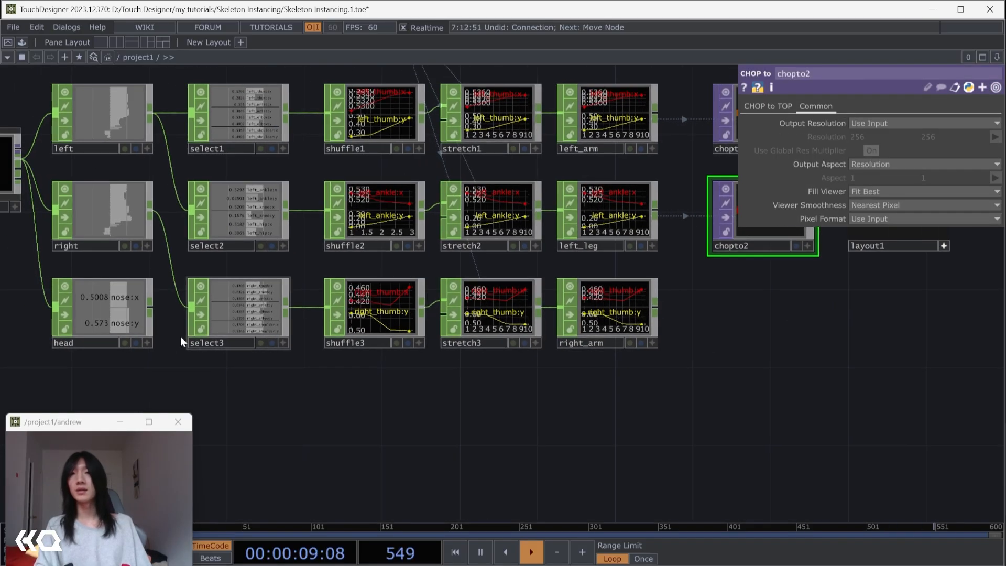
left_click_drag(17, 283, 206, 283)
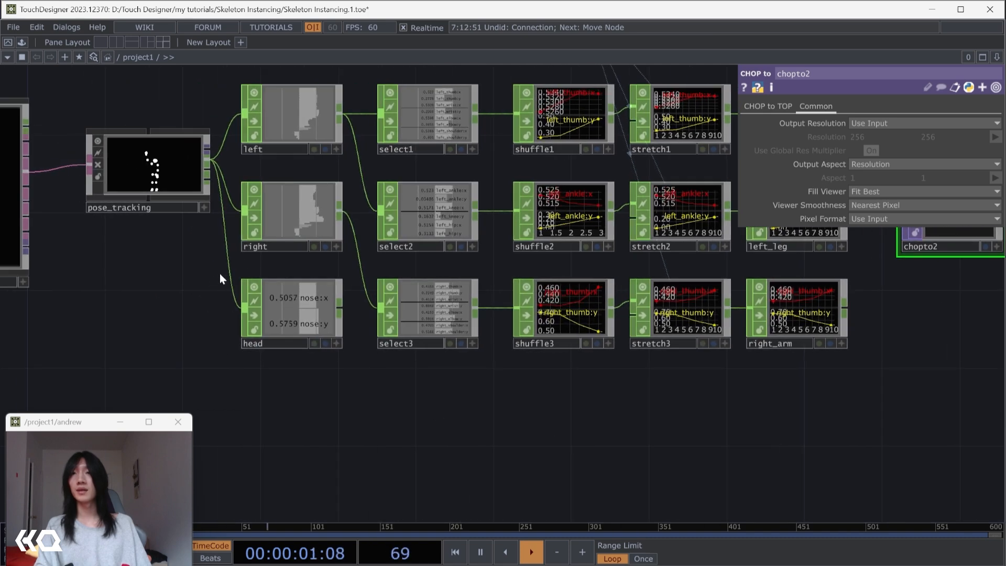
left_click_drag(633, 422, 252, 399)
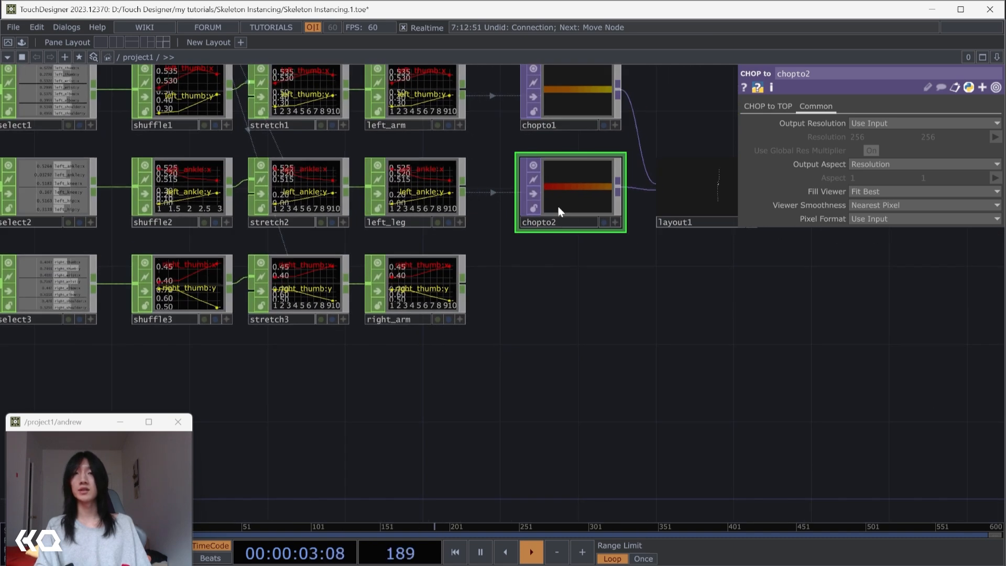
key("ctrl+v")
left_click_drag(418, 279, 547, 297)
- Connect the right-arm CHOP to TOP to the Layout TOP as its third input
left_click_drag(651, 346, 490, 409)
left_click_drag(471, 344, 495, 282)
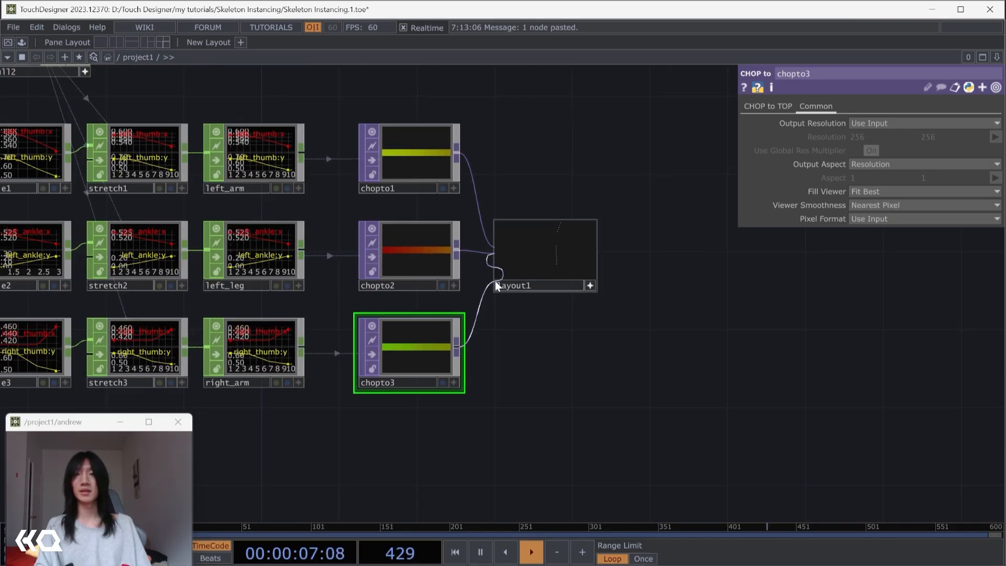
scroll(619, 272, "up", 2)
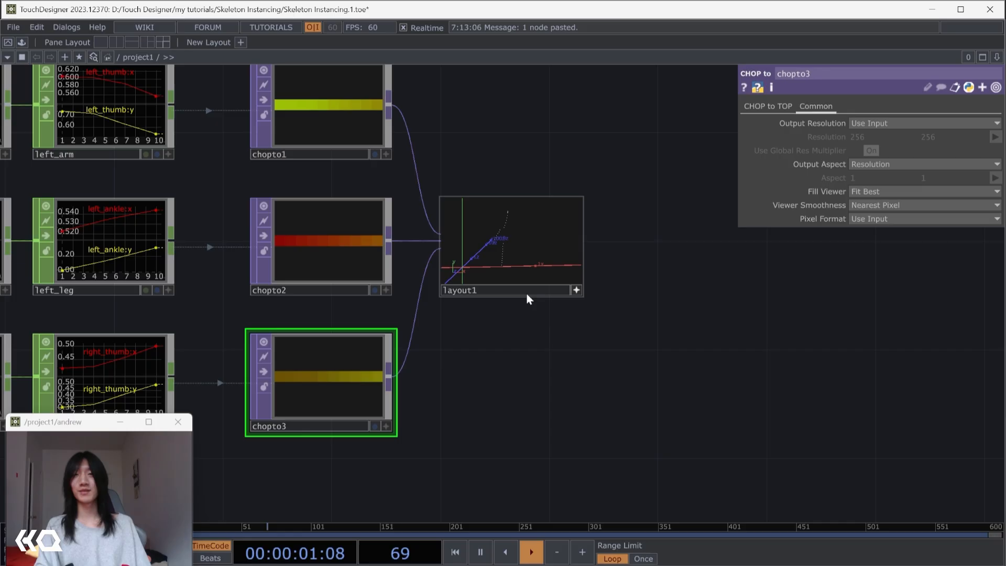
- Duplicate the left-leg Select, Shuffle, Stretch and Null CHOP chain into a fourth row below the right-arm row
scroll(734, 340, "down", 3)
left_click_drag(456, 415, 859, 310)
scroll(611, 398, "down", 2)
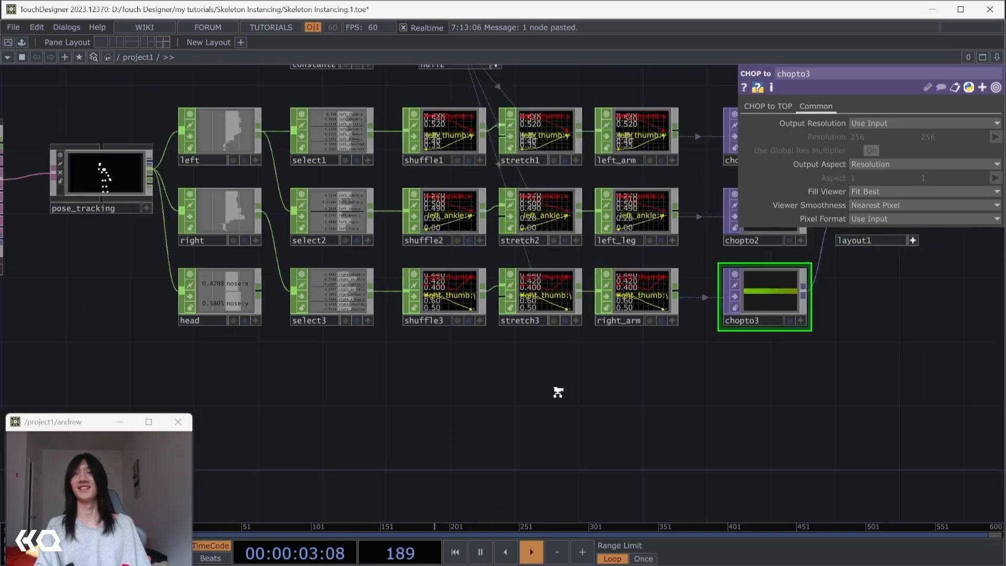
left_click_drag(577, 348, 405, 314)
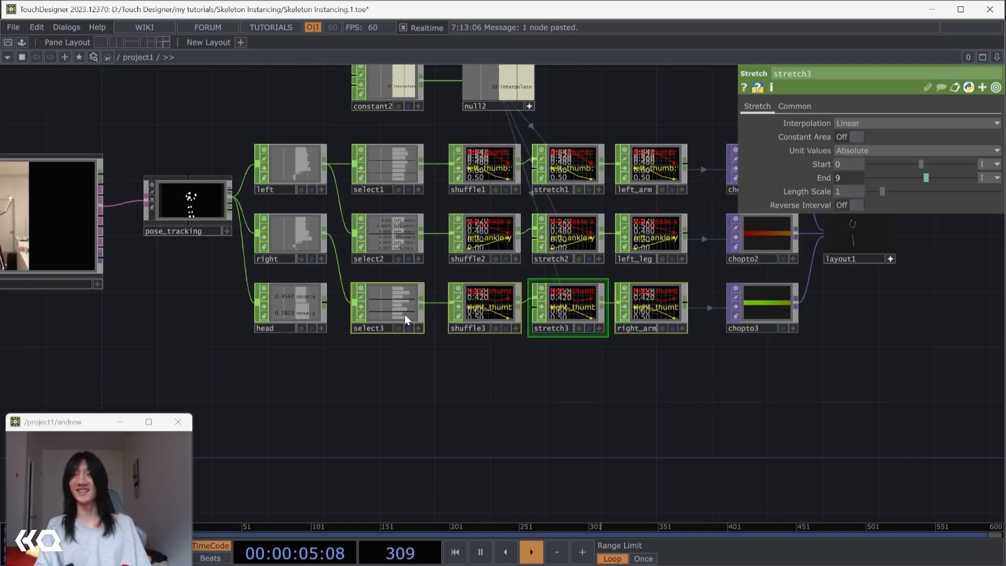
left_click(624, 234)
left_click(566, 241, "shift")
left_click(486, 242, "shift")
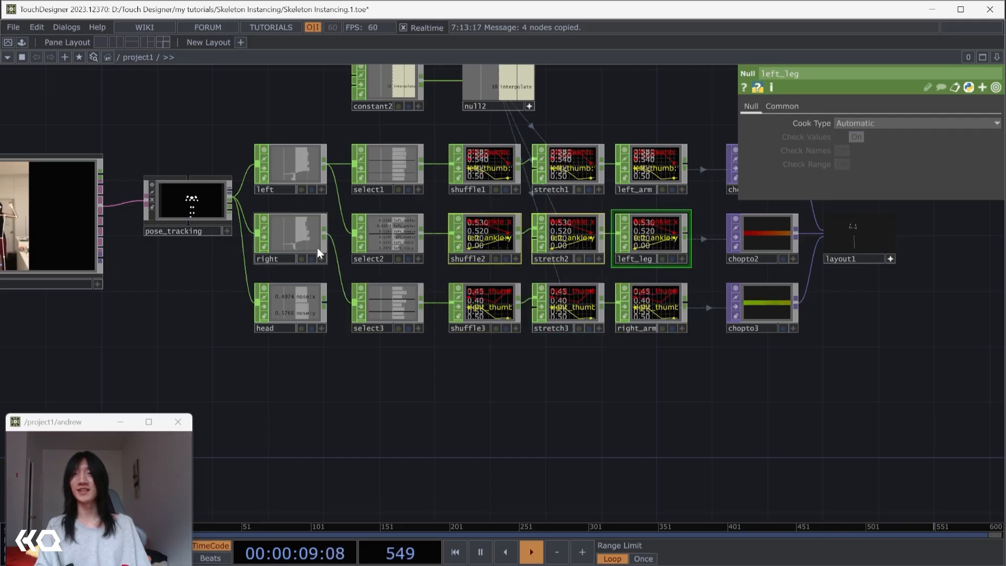
key("ctrl+v")
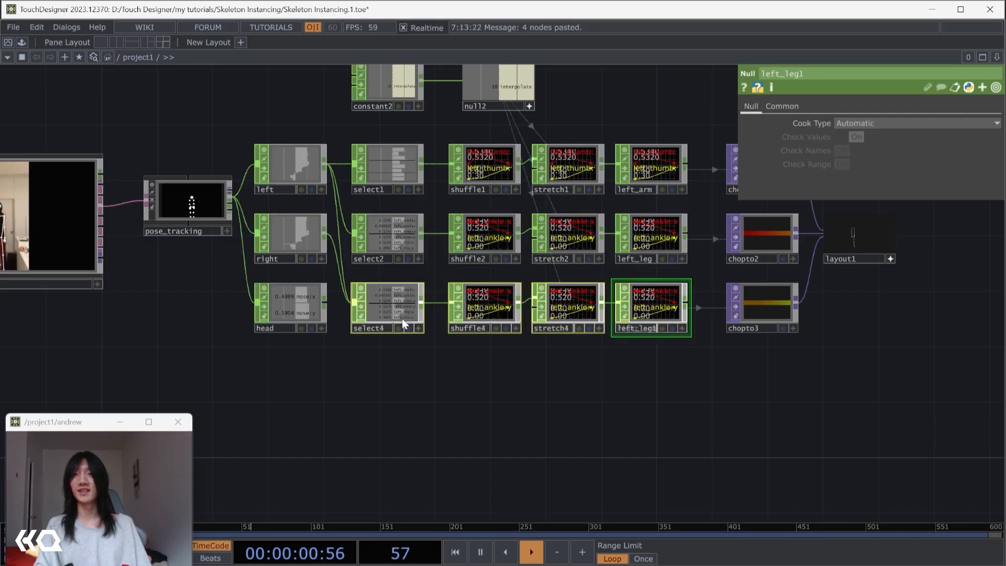
left_click_drag(401, 319, 399, 385)
left_click(740, 438)
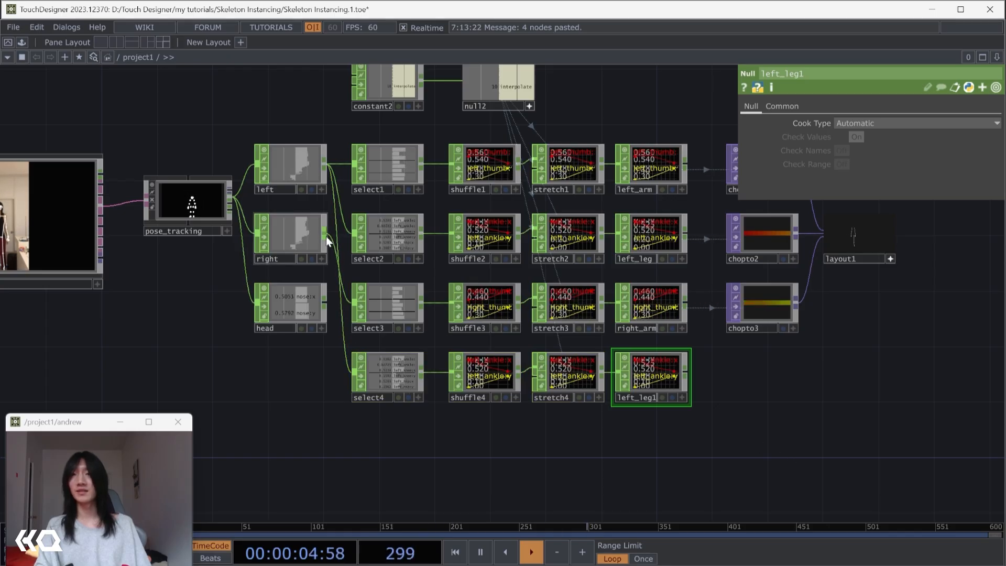
- Connect the right CHOP to the fourth-row Select CHOP's input in place of the left CHOP
mouse_move(326, 237)
left_mouse_down()
mouse_move(332, 369)
mouse_move(342, 352)
mouse_move(345, 381)
left_mouse_up()
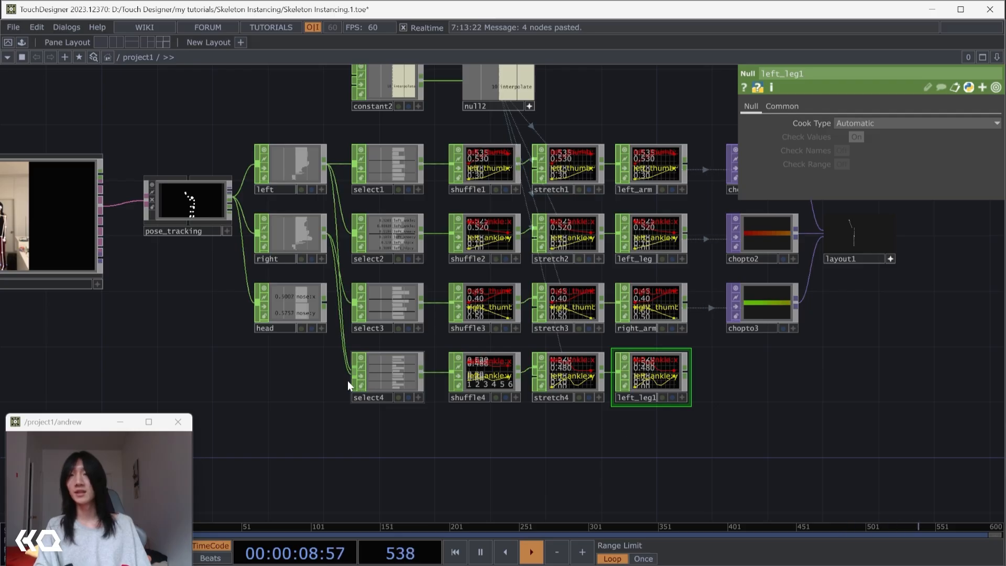
key("ctrl+z")
scroll(344, 382, "up", 3)
left_click_drag(316, 181, 389, 318)
scroll(317, 332, "up", 3)
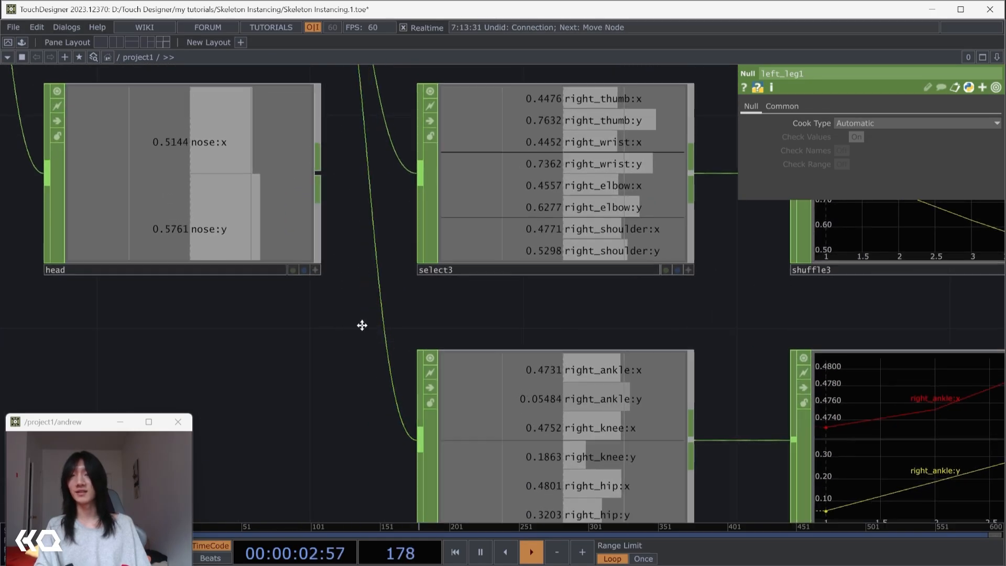
scroll(362, 325, "down", 4)
scroll(489, 383, "up", 3)
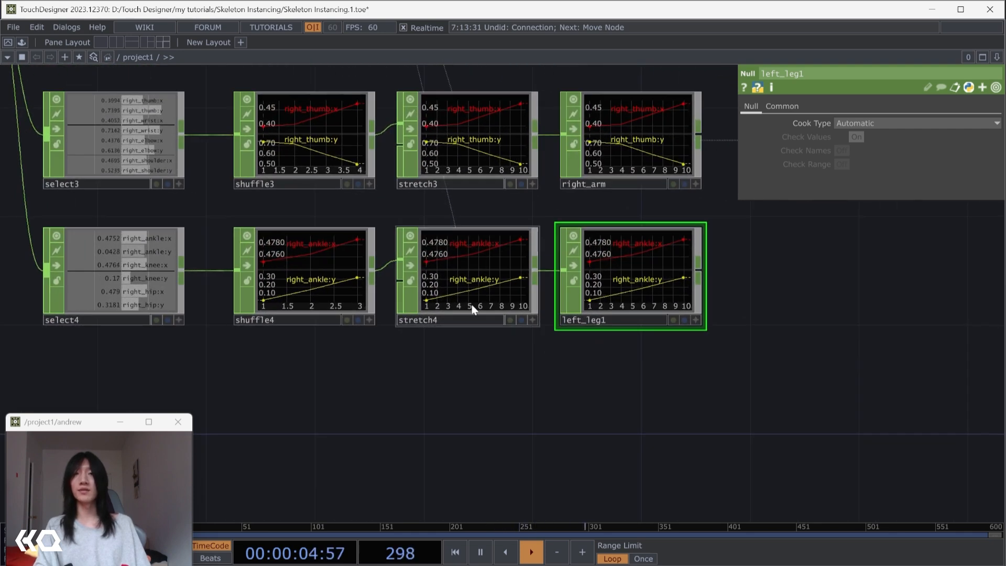
- Rename the fourth-row Null CHOP to right_leg
left_click(596, 319)
type("lef")
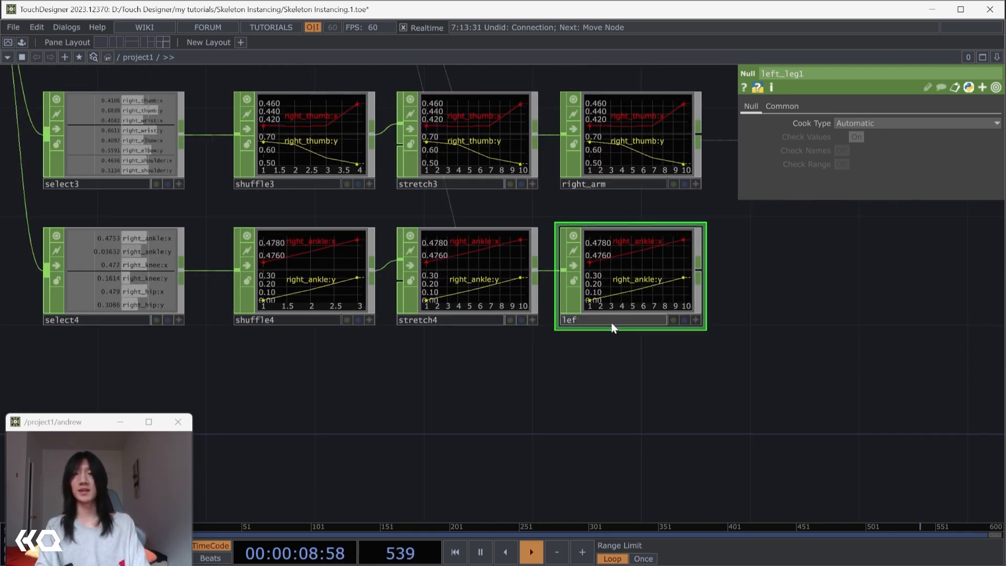
key("BackSpace")
key("BackSpace")
key("BackSpace")
type("right_leg")
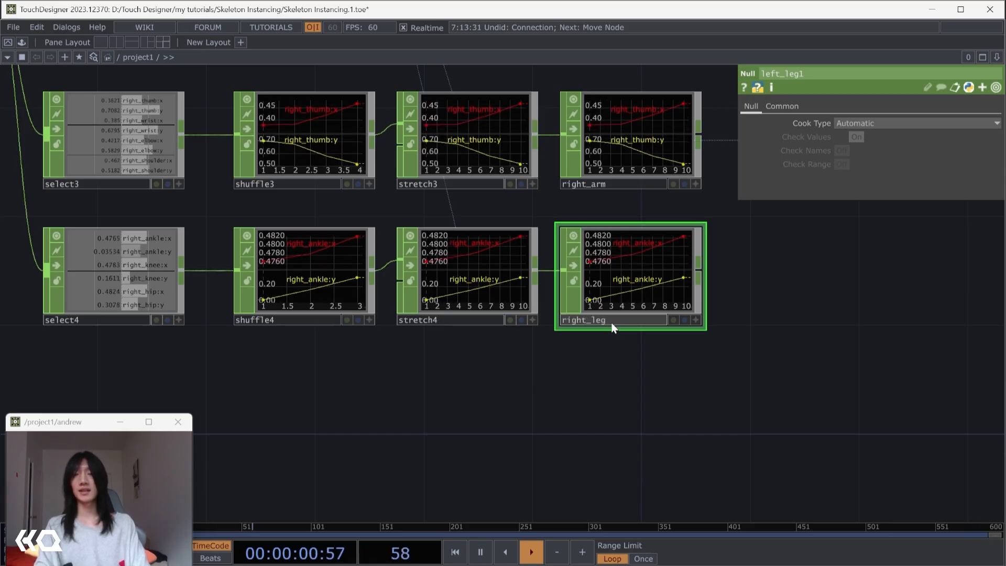
key("Return")
- Duplicate the right-arm CHOP to TOP with right_leg as its source CHOP and connect the copy to the Layout TOP as its fourth input
scroll(802, 339, "down", 3)
left_click_drag(751, 361, 437, 405)
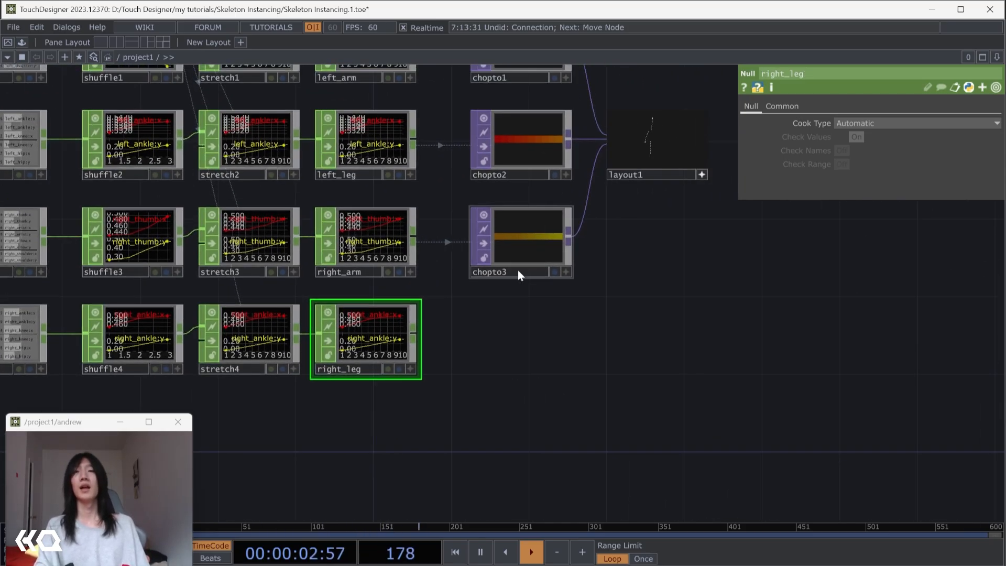
left_click(518, 251)
key("ctrl+c")
key("ctrl+v")
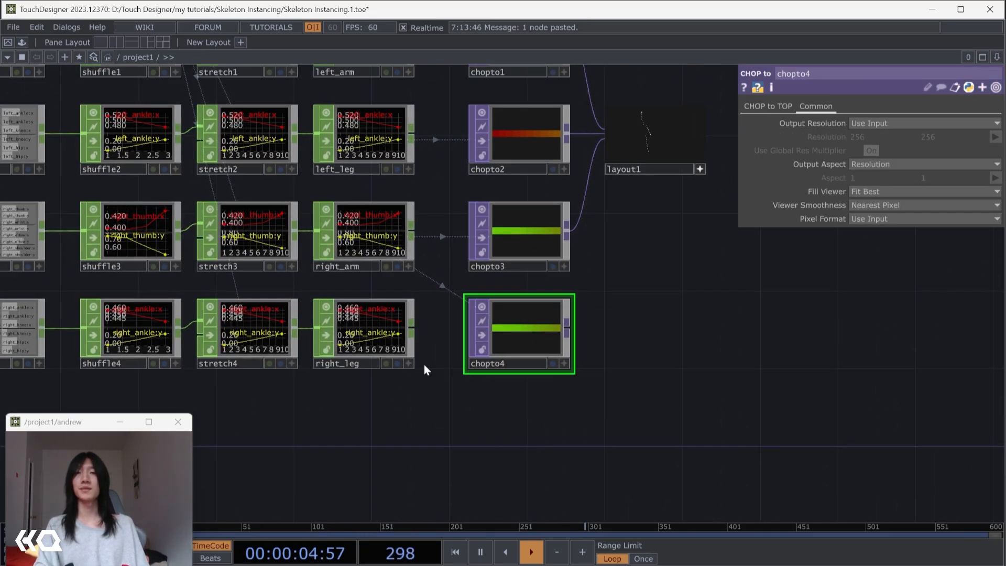
left_click_drag(375, 335, 515, 336)
left_click_drag(750, 368, 638, 394)
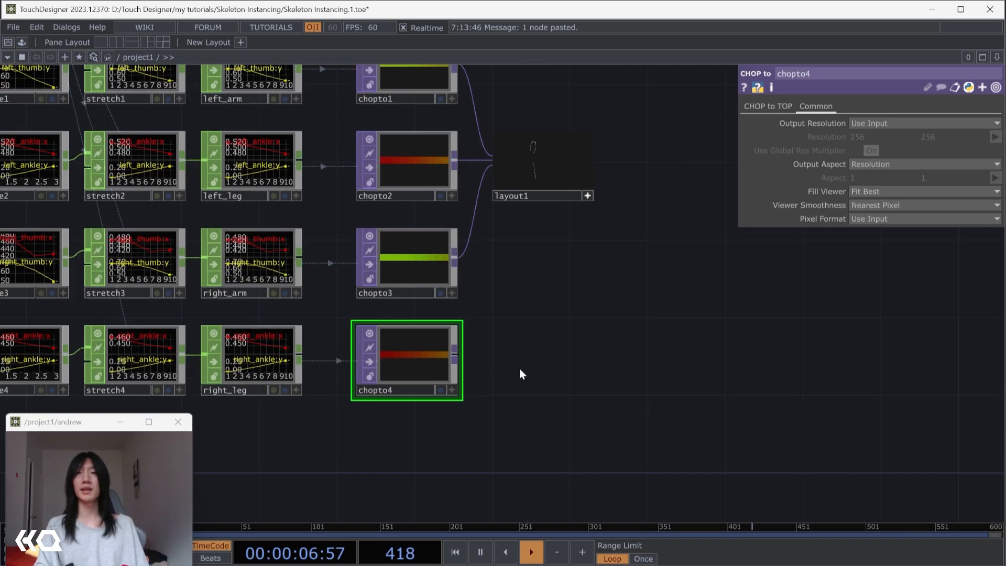
left_click_drag(454, 351, 492, 197)
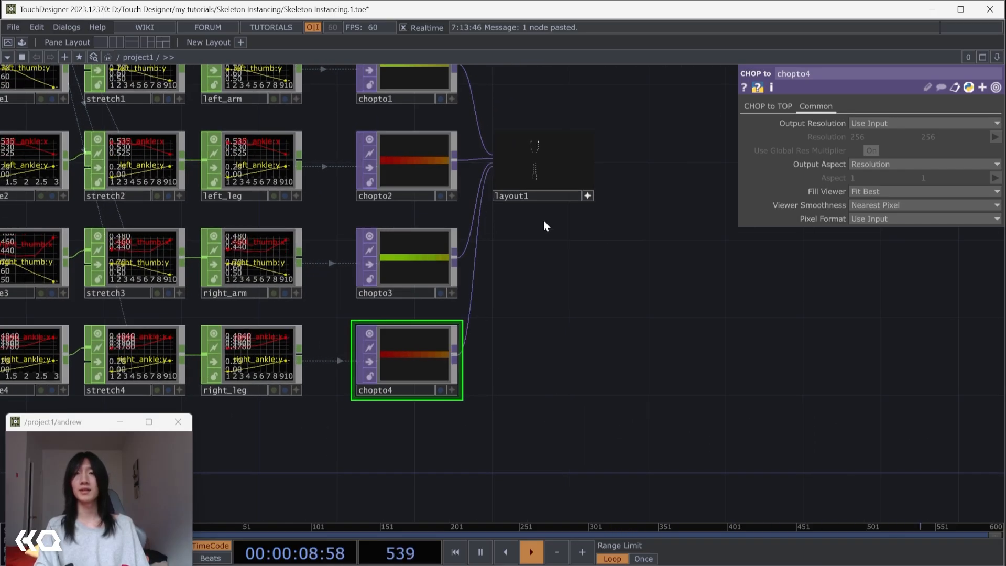
- Examine the Layout TOP's combined arm and leg points and the four operator rows feeding it
scroll(649, 283, "up", 3)
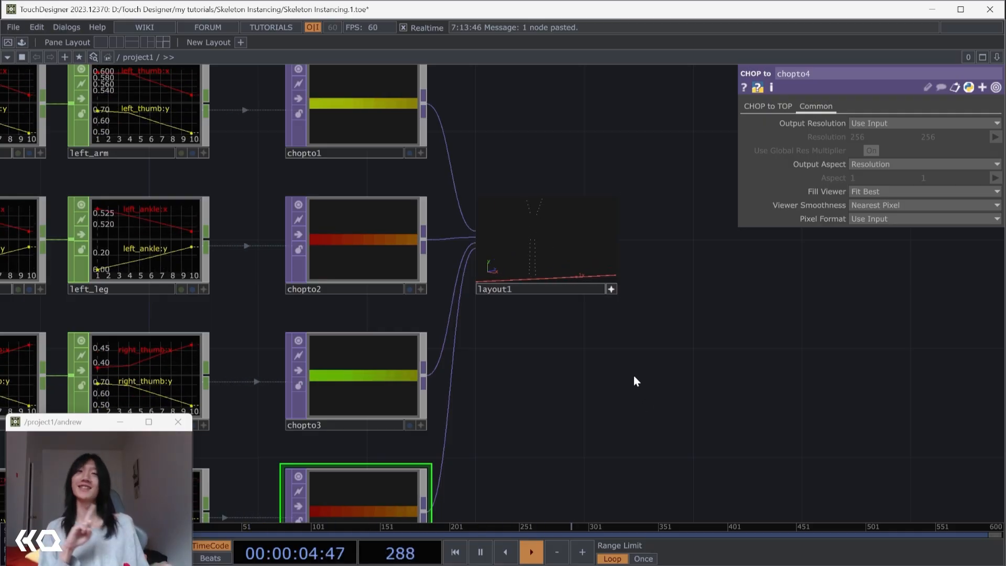
scroll(629, 432, "down", 2)
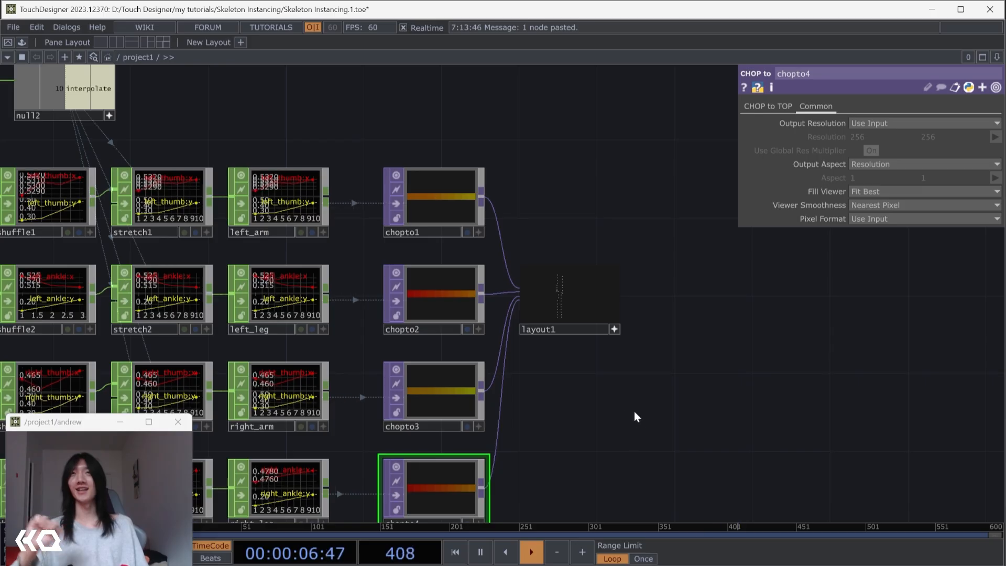
scroll(596, 432, "down", 3)
scroll(596, 431, "up", 5)
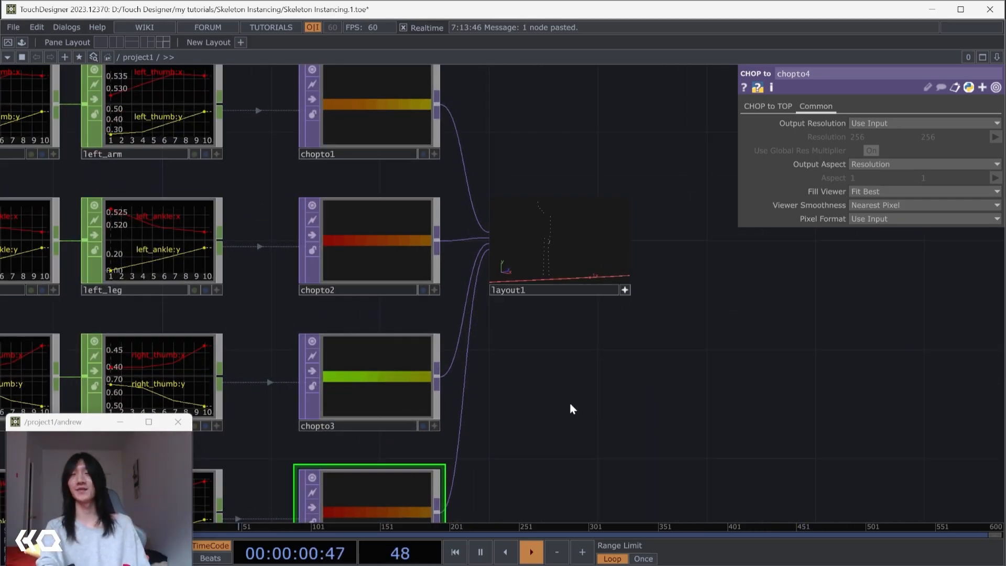
scroll(571, 404, "down", 5)
left_click_drag(623, 394, 661, 339)
scroll(470, 379, "up", 3)
scroll(812, 410, "up", 3)
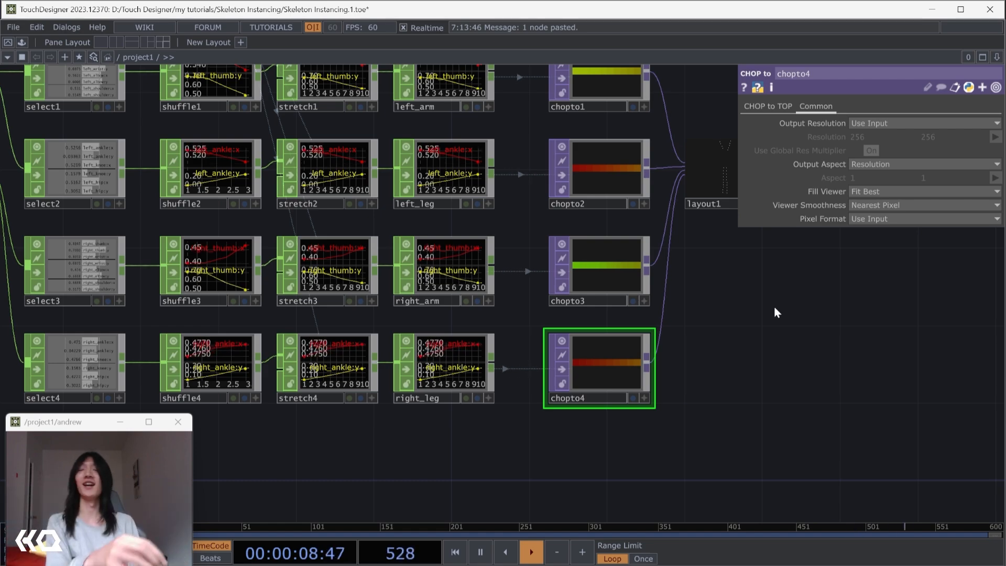
scroll(697, 382, "down", 1)
left_click_drag(697, 382, 705, 355)
scroll(705, 354, "down", 3)
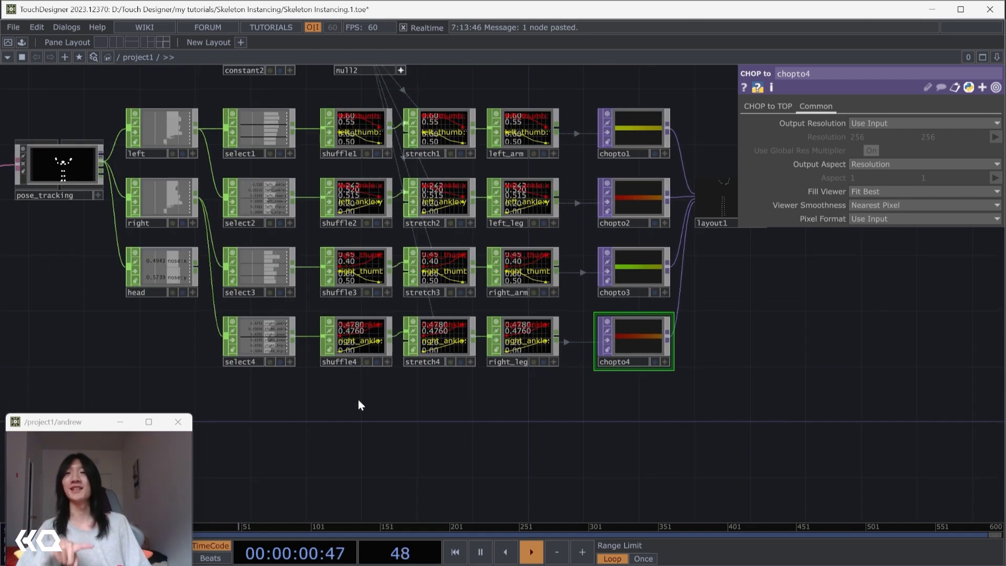
scroll(330, 400, "down", 4)
scroll(331, 403, "up", 4)
left_click_drag(387, 402, 477, 390)
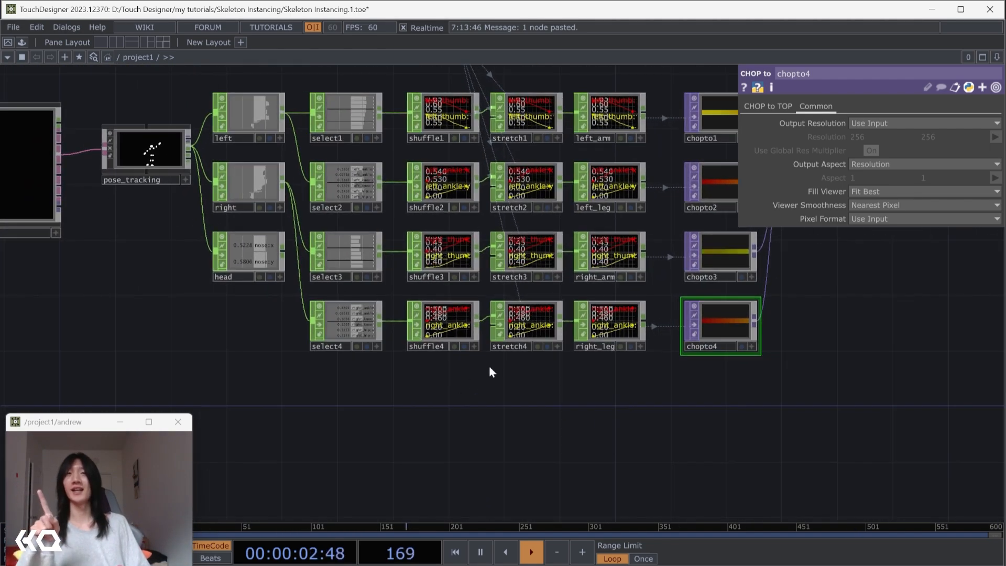
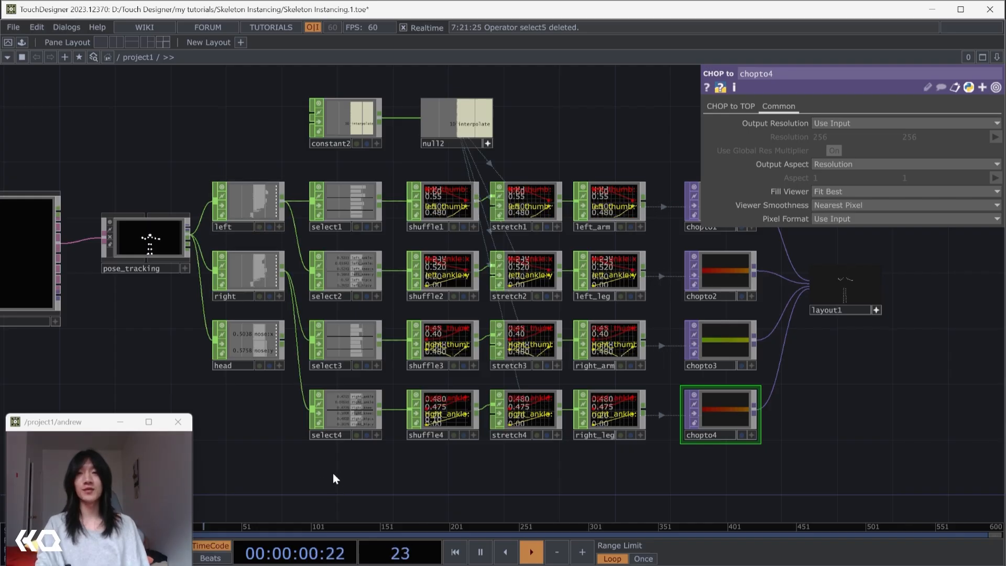
- Add a Select CHOP as the start of a fifth row below the right-leg Select CHOP
key("Tab")
type("selec")
key("Return")
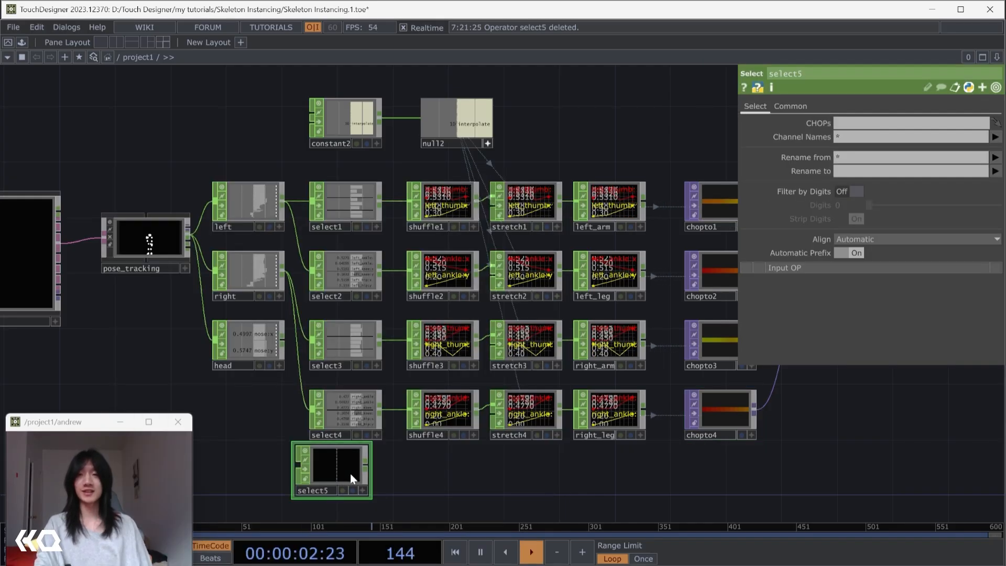
left_click(349, 465)
- Connect the left and right CHOPs to the fifth-row Select CHOP and set its Channel Names to *shoulder*
left_click_drag(284, 163, 320, 457)
left_click(850, 139)
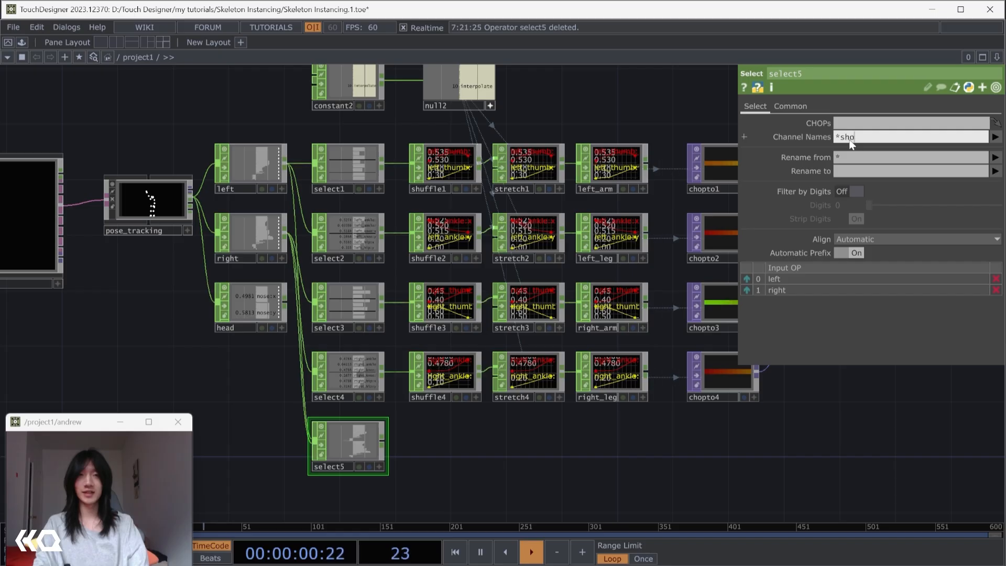
key("Return")
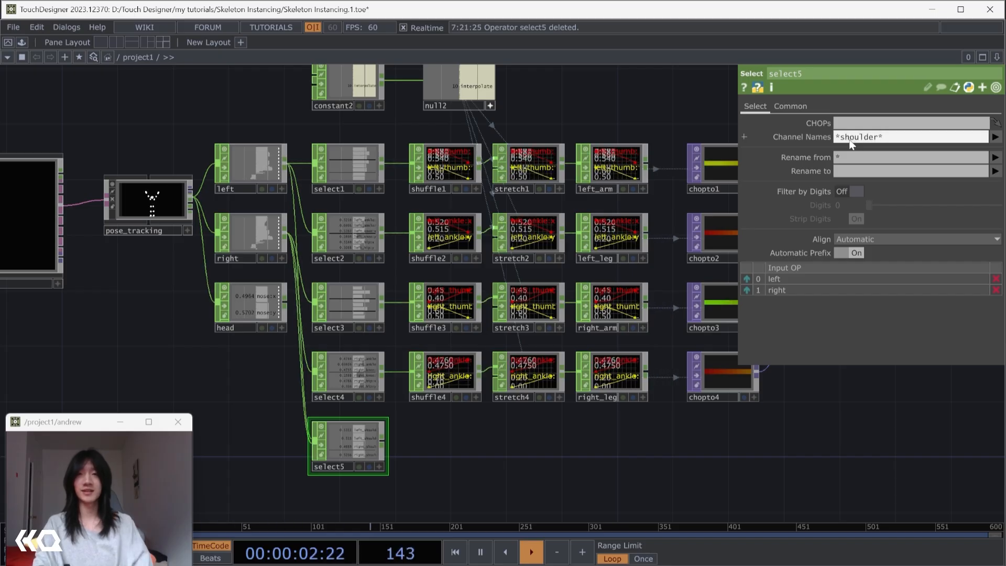
- Duplicate the right-leg Shuffle, Stretch and Null CHOPs into the fifth row and feed them from the shoulder Select CHOP
scroll(439, 444, "up", 3)
left_click_drag(661, 474, 425, 276)
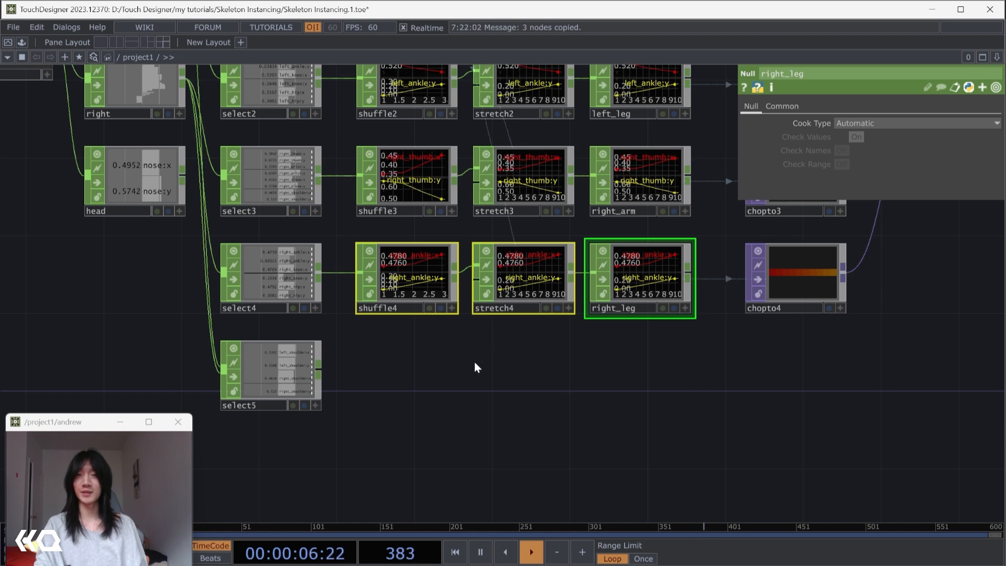
key("ctrl+v")
left_click_drag(318, 369, 358, 369)
left_click(514, 398)
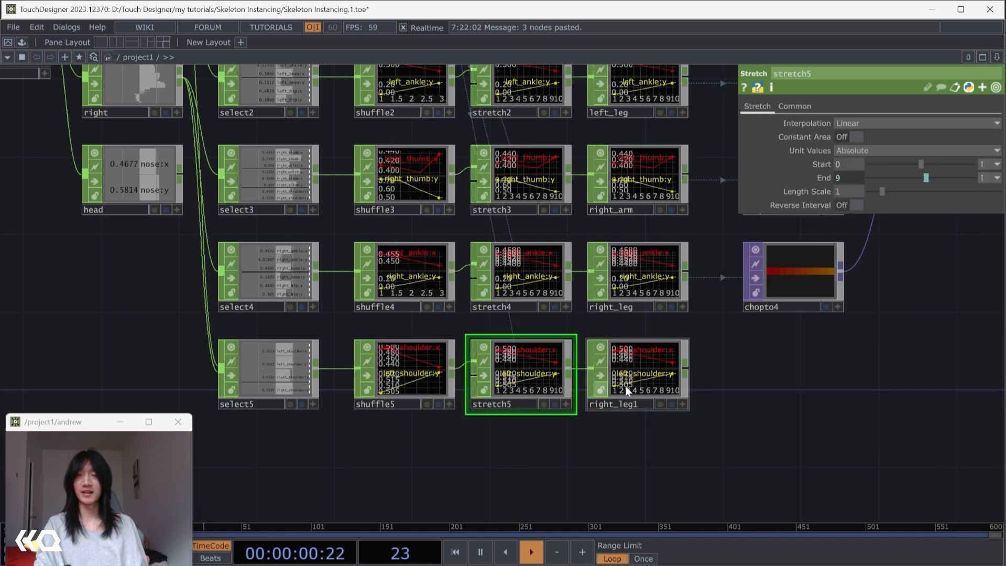
- Rename the fifth-row Null CHOP to shoulder
left_click(628, 400)
left_click(643, 404)
key("BackSpace")
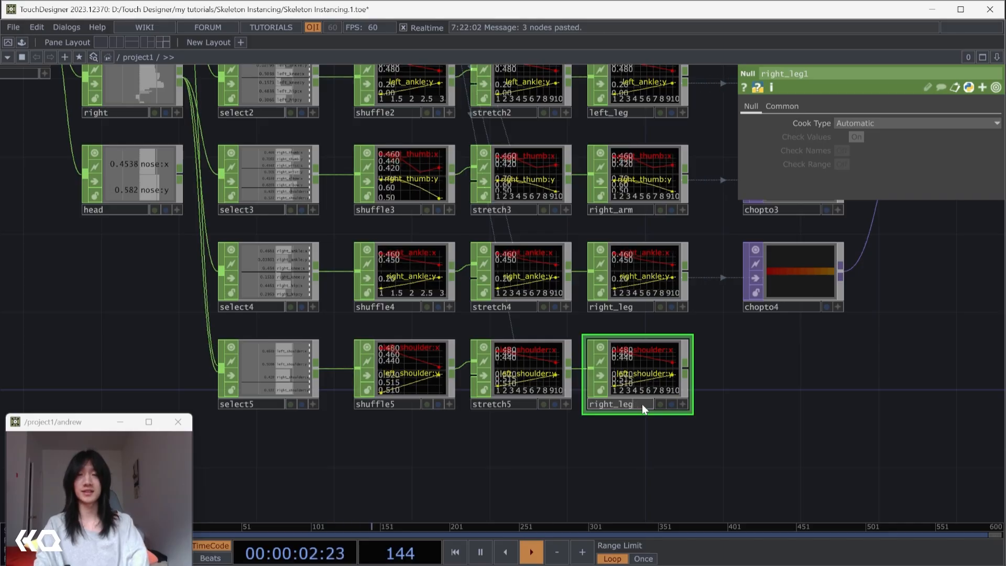
key("BackSpace")
key("BackSpace")
key("BackSpace")
key("BackSpace")
key("BackSpace")
key("BackSpace")
key("BackSpace")
key("BackSpace")
key("BackSpace")
type("shoulders")
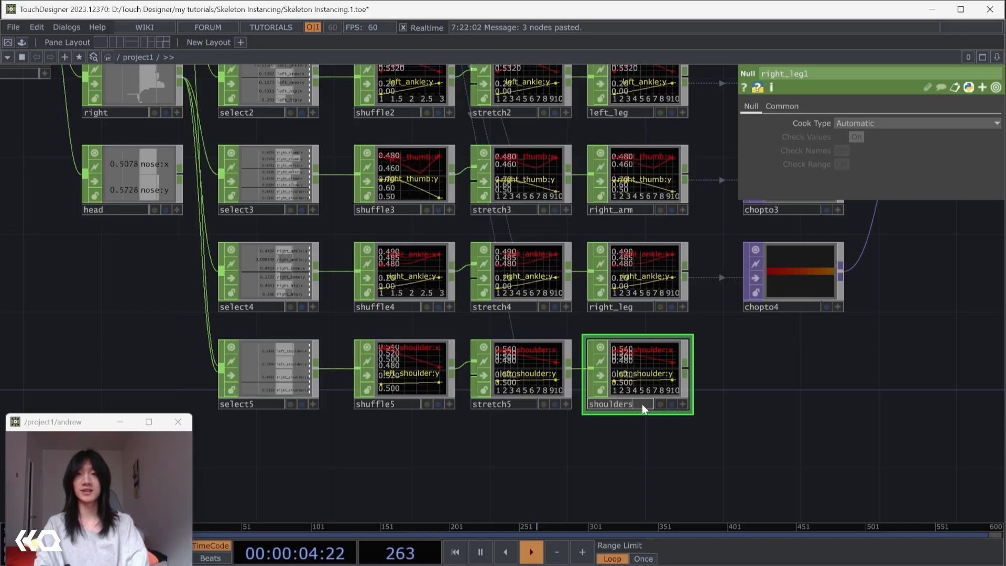
key("BackSpace")
- Duplicate the right-leg CHOP to TOP with shoulder as its source CHOP and connect the copy to the Layout TOP as its fifth input
left_click_drag(699, 359, 374, 451)
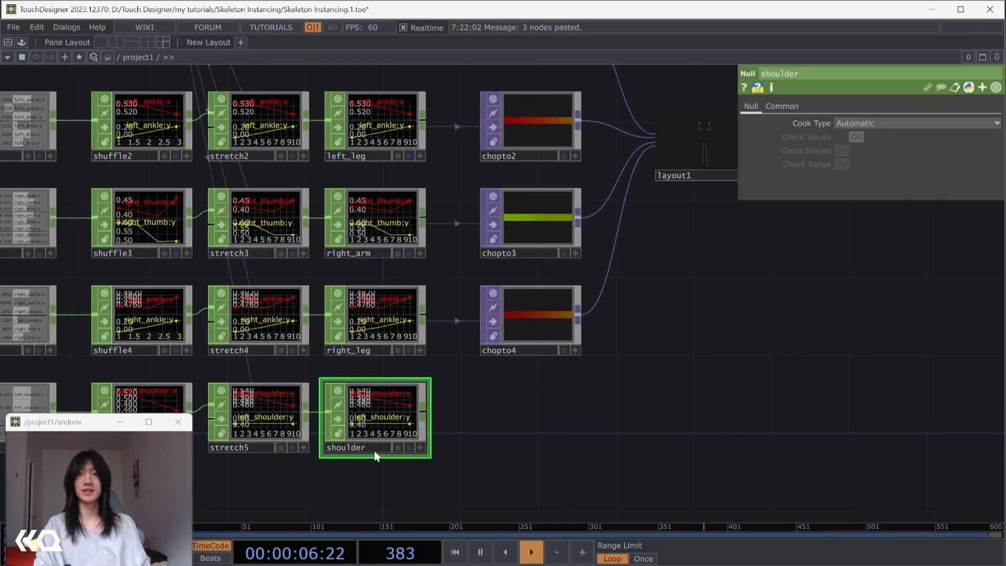
left_click_drag(430, 418, 580, 418)
left_click(521, 303)
key("ctrl+c")
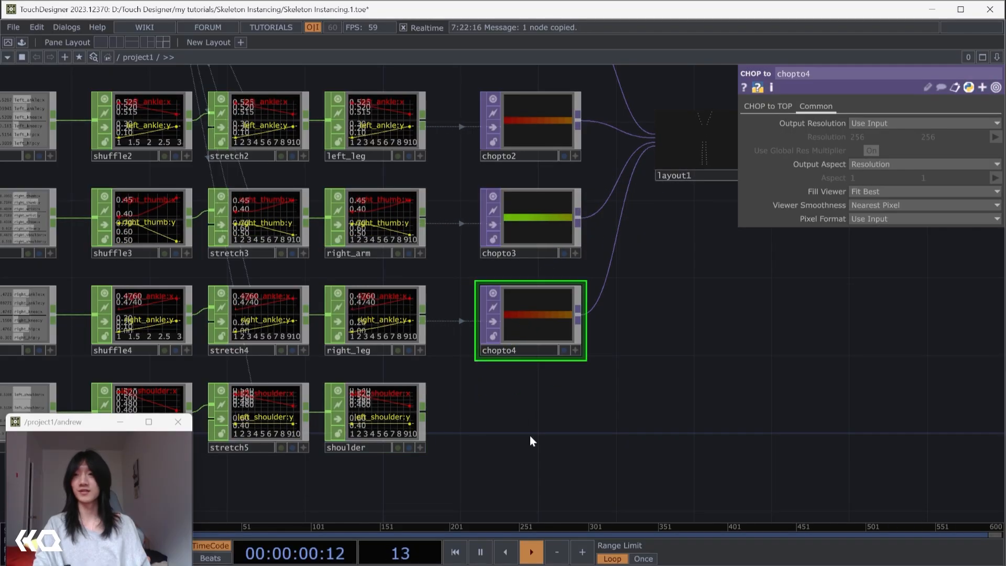
key("ctrl+v")
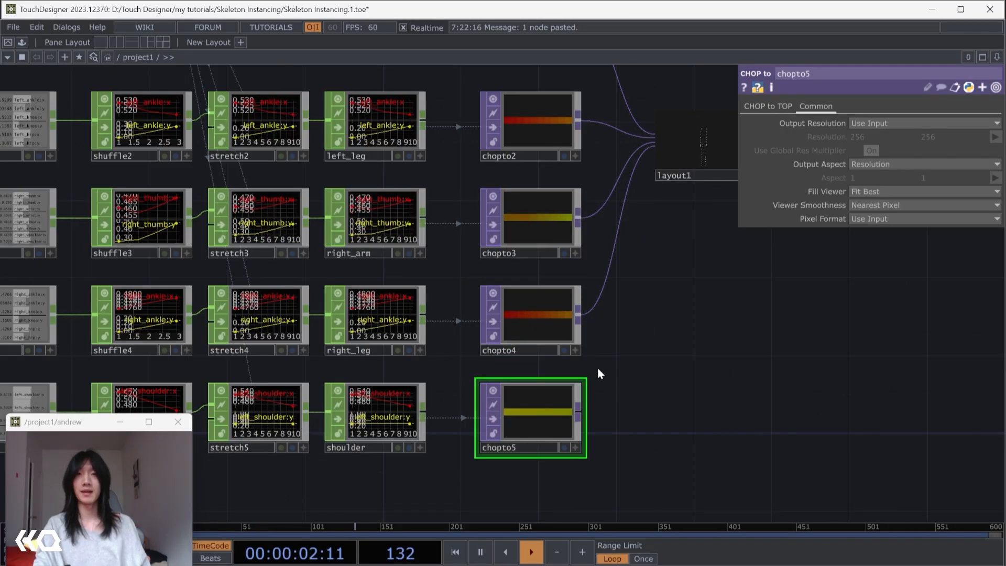
left_click_drag(581, 418, 654, 183)
key("h")
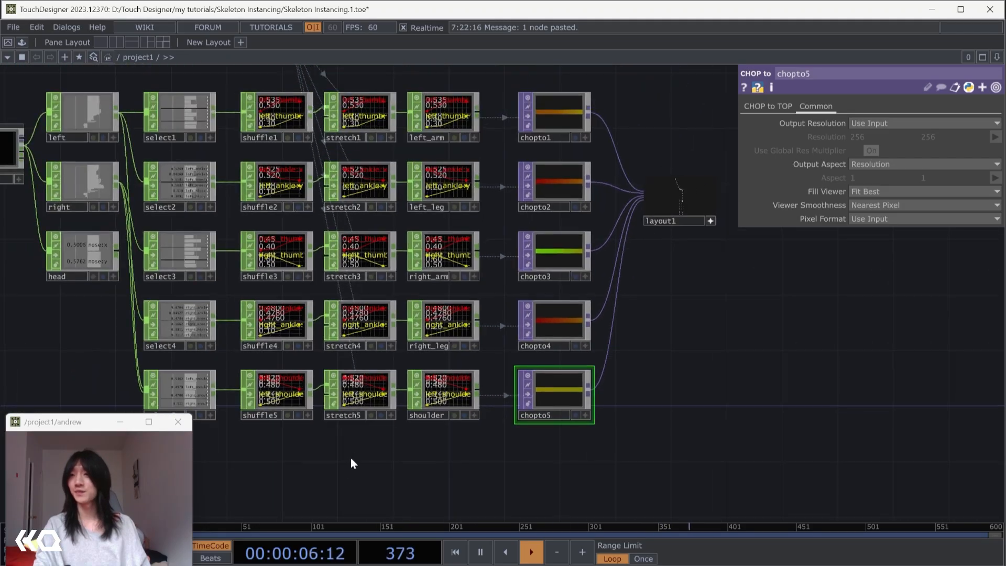
- Duplicate the shoulder Select CHOP into a sixth row and set the copy's Channel Names to *hip*
left_click(275, 358)
key("ctrl+c")
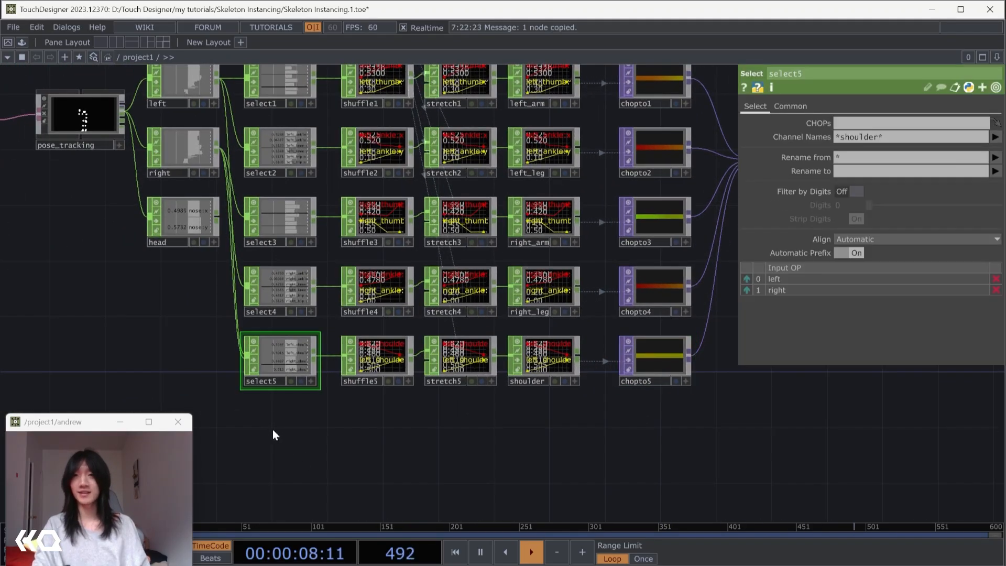
key("ctrl+v")
mouse_move(275, 431)
left_mouse_down()
mouse_move(302, 421)
mouse_move(288, 430)
left_mouse_up()
double_click(863, 139)
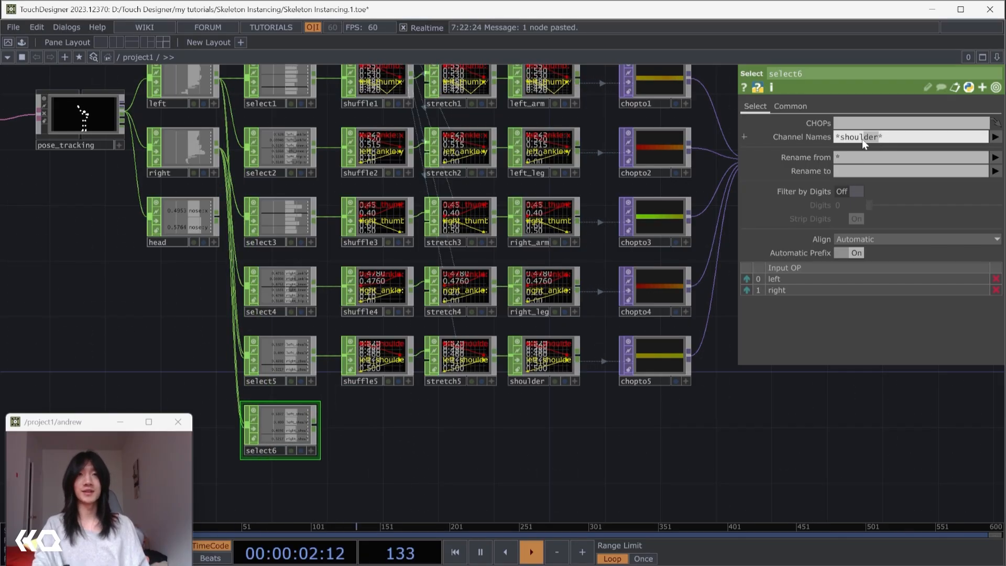
type("hip*")
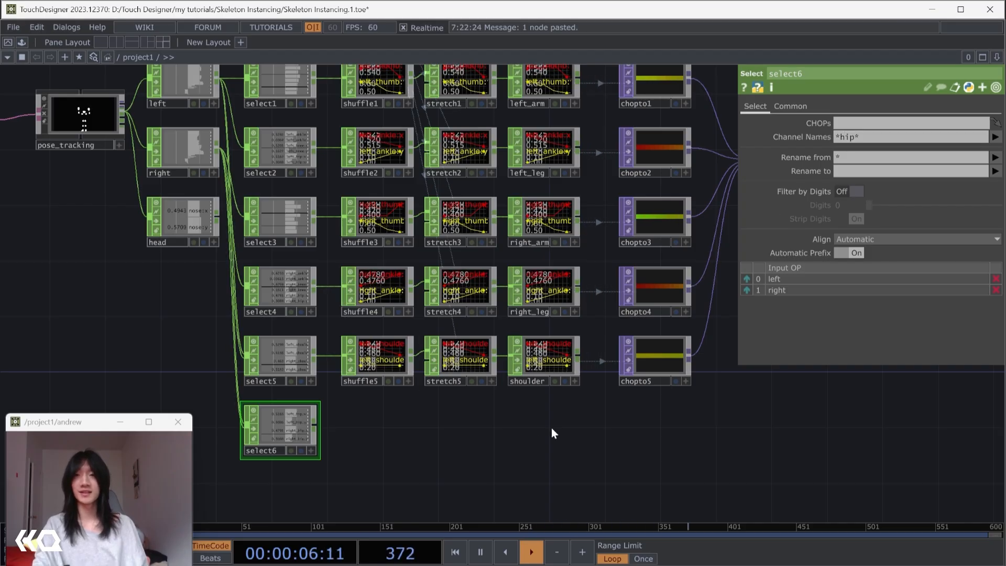
- Duplicate the shoulder-row Shuffle, Stretch and Null CHOPs into the sixth row and feed them from the hip Select CHOP
left_click_drag(552, 428, 374, 350)
key("ctrl+v")
left_click(387, 450)
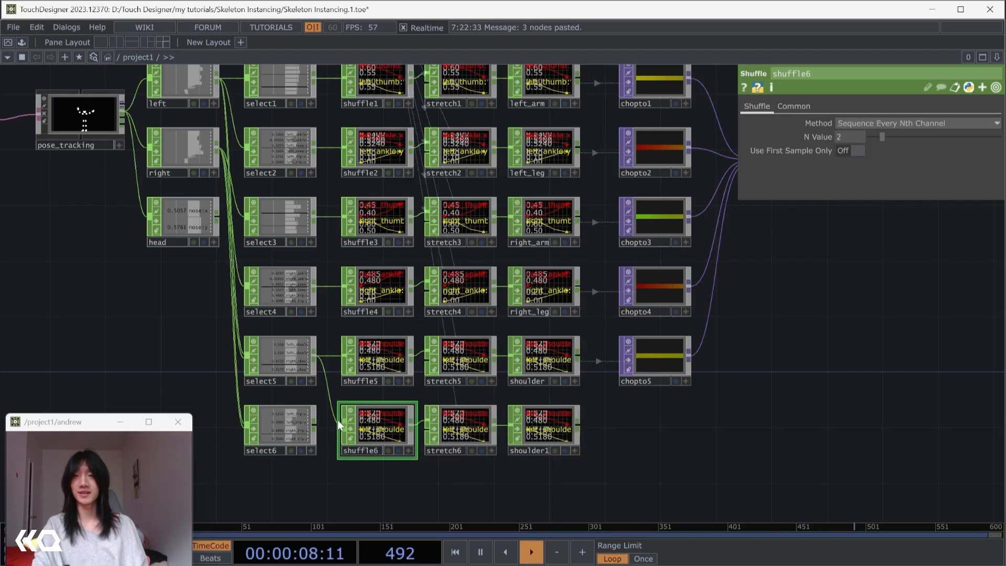
left_click(315, 422)
left_click(332, 418)
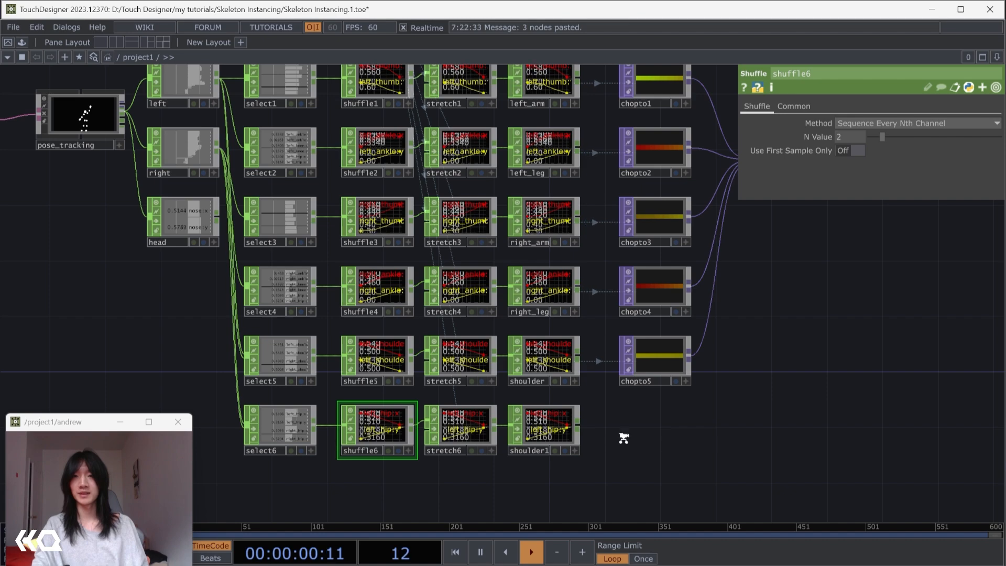
- Duplicate the shoulder CHOP to TOP with shoulder1 as its source CHOP and connect the copy to the Layout TOP as its sixth input
scroll(622, 438, "up", 3)
left_click(656, 332)
key("ctrl+c")
key("ctrl+v")
left_click(662, 448)
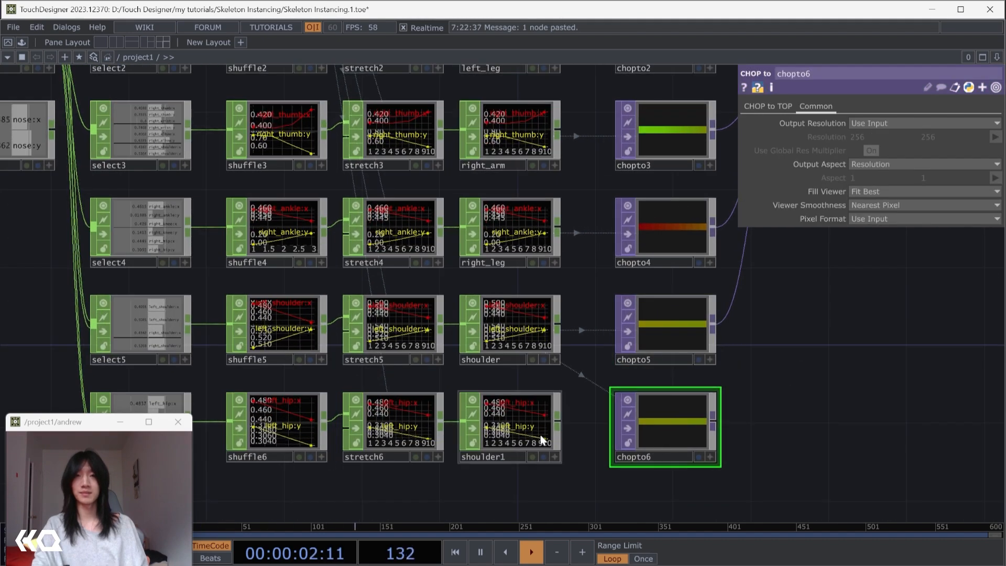
left_click_drag(541, 438, 656, 429)
scroll(775, 414, "down", 3)
left_click_drag(749, 417, 543, 204)
left_click_drag(610, 285, 621, 327)
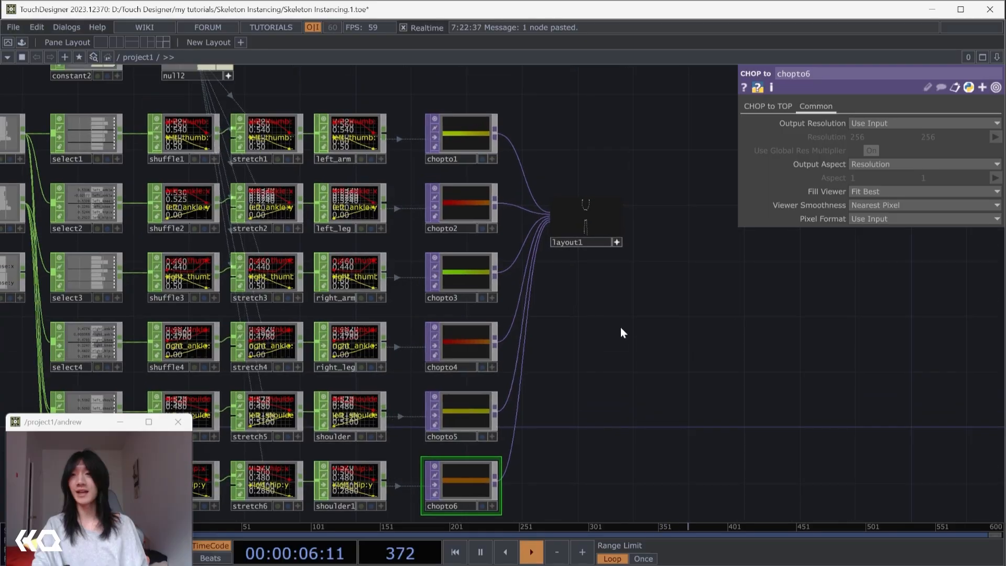
left_click_drag(533, 462, 774, 303)
left_click_drag(834, 311, 658, 377)
left_click_drag(781, 340, 776, 372)
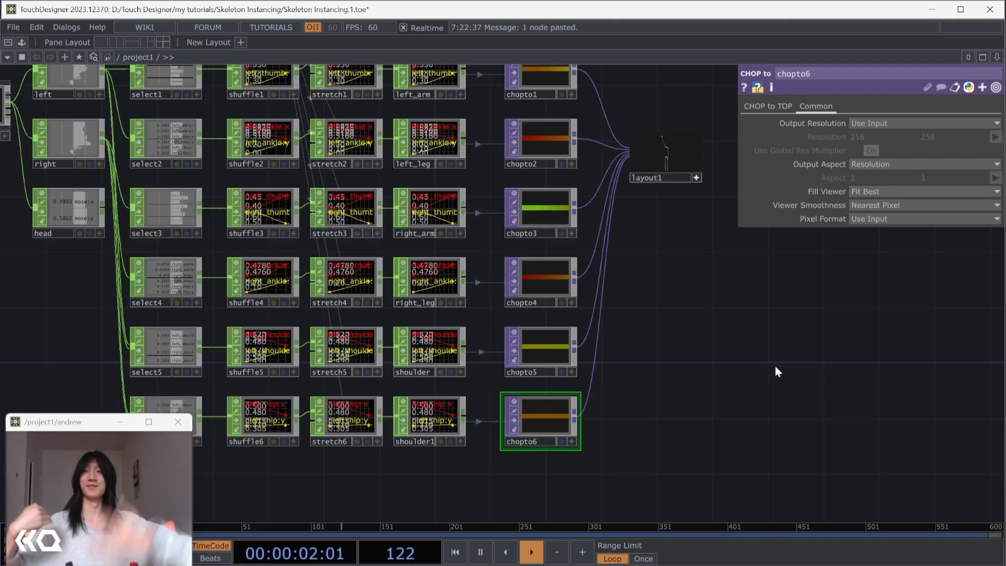
- Add a Select CHOP below the sixth row and set its source CHOP to shuffle5
left_click_drag(762, 365, 769, 285)
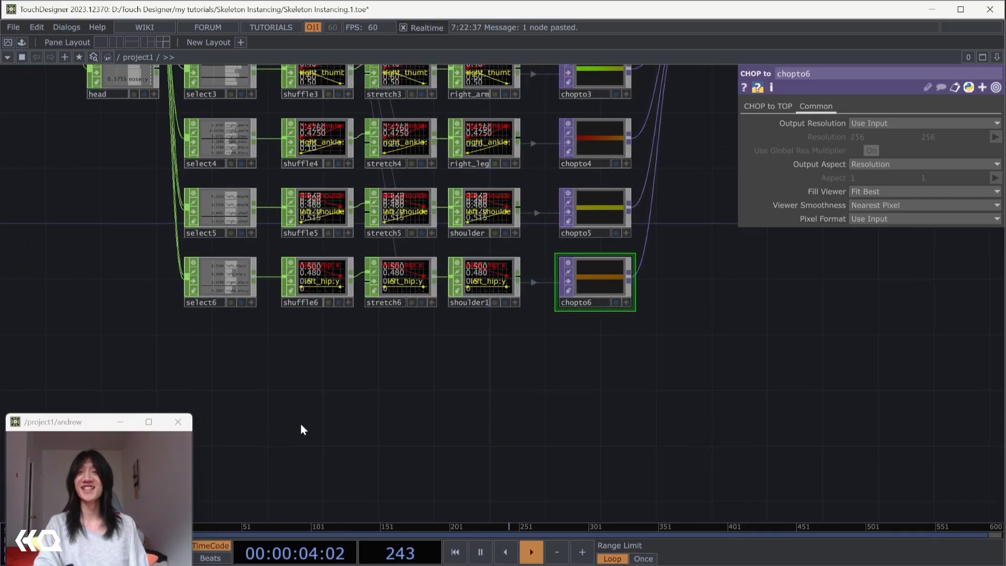
scroll(283, 320, "up", 3)
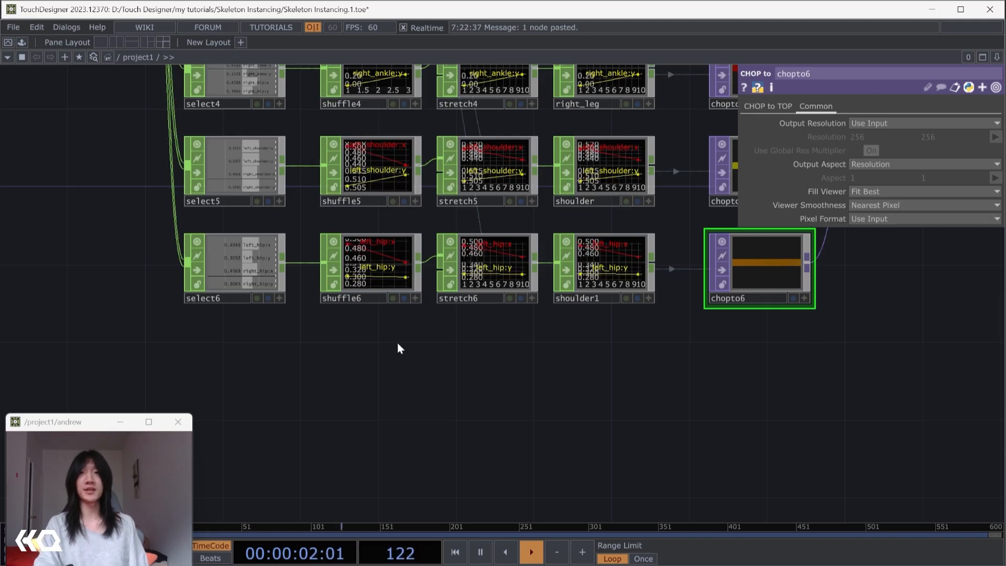
key("Tab")
type("selec")
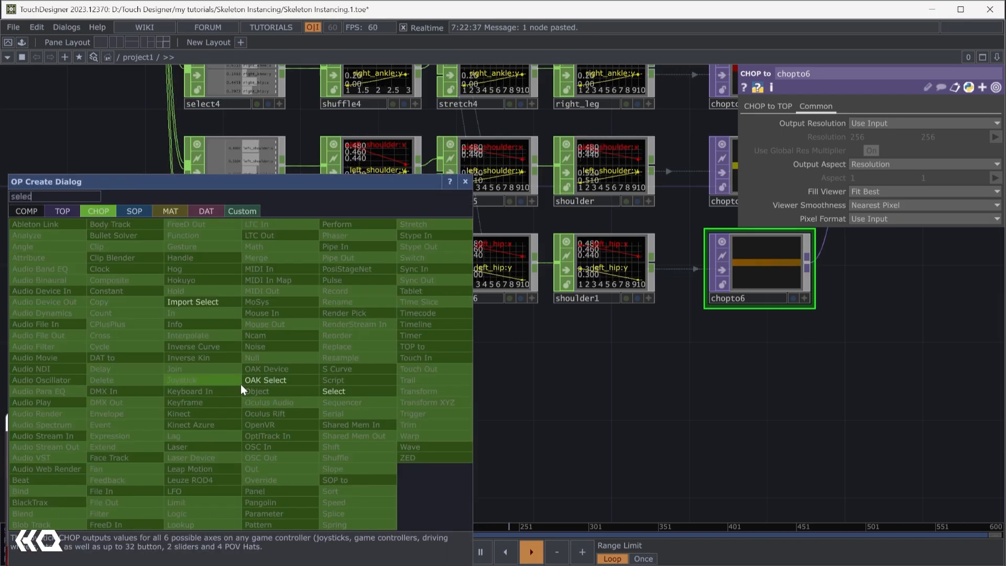
key("Return")
left_click(240, 385)
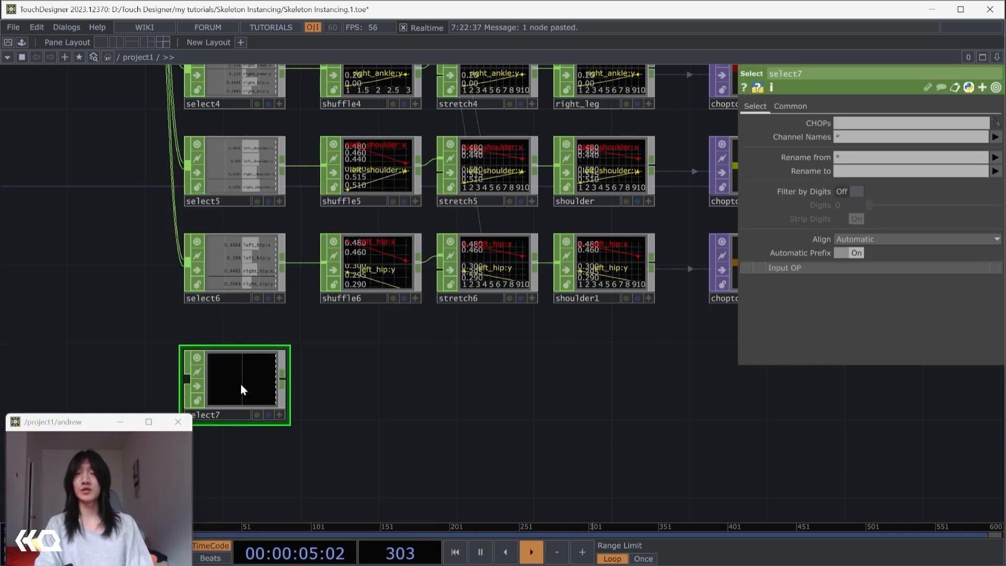
left_click(362, 178)
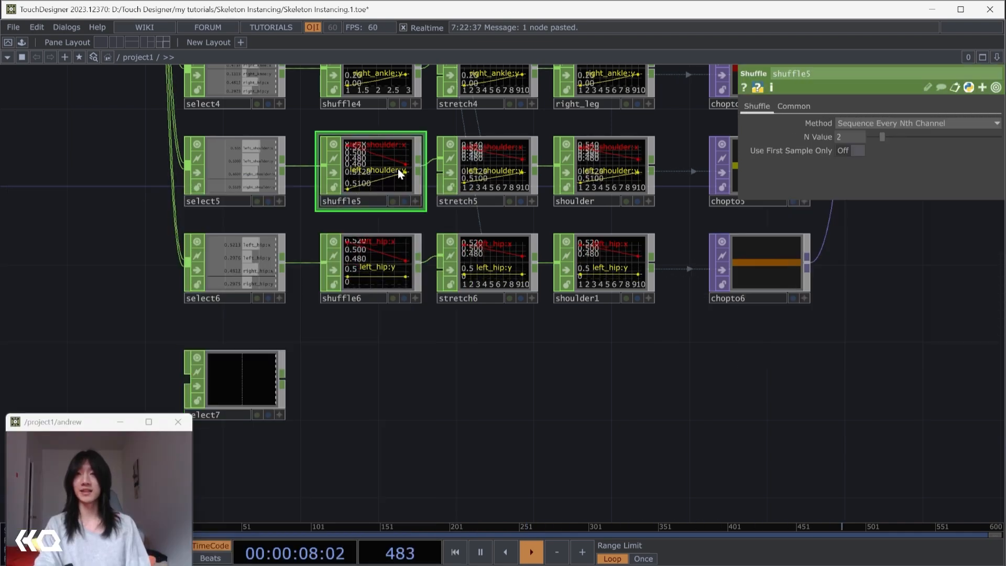
left_click_drag(398, 169, 240, 376)
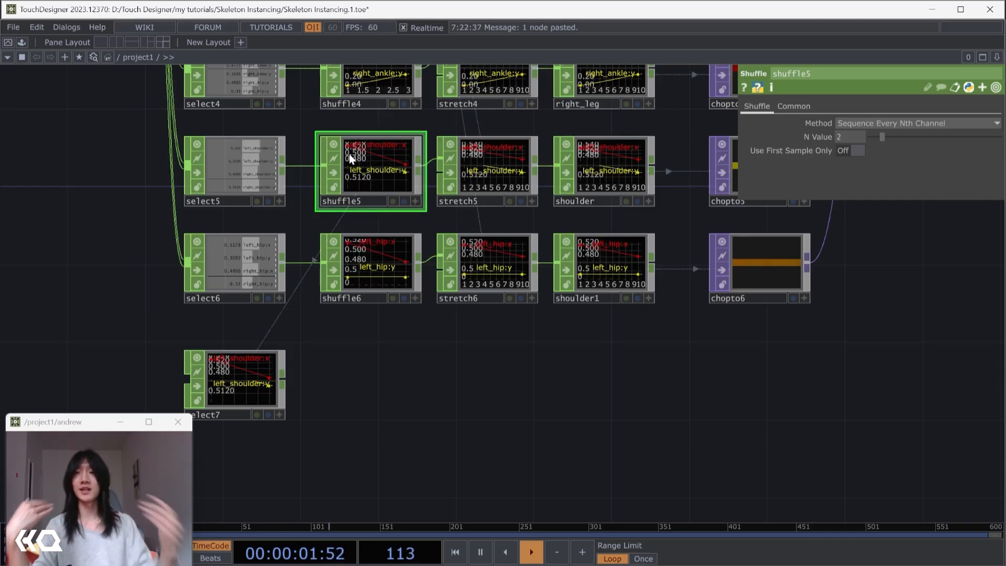
- Add an Analyze CHOP fed by the new Select CHOP
left_click_drag(282, 383, 373, 379)
type("anal")
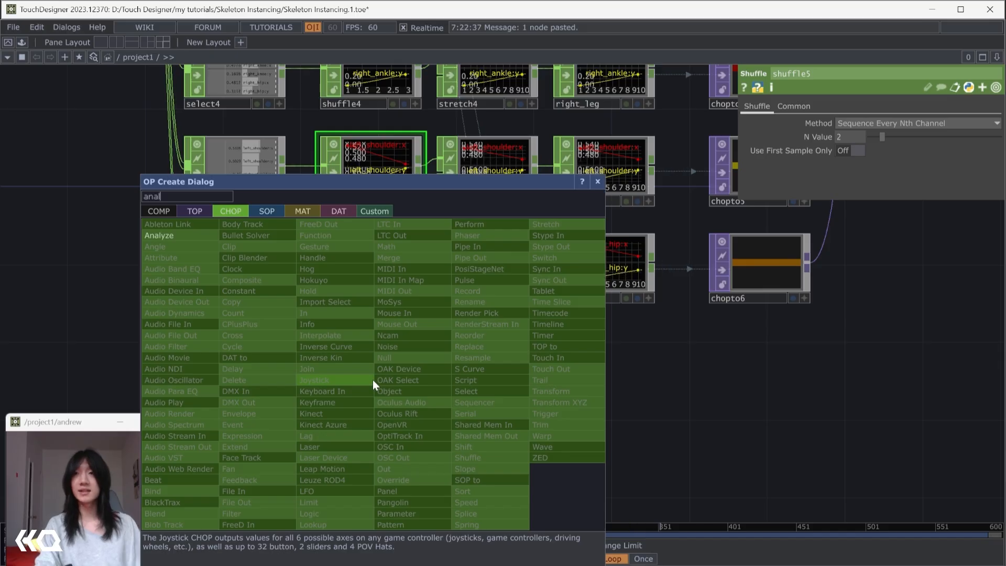
left_click(164, 241)
left_click(367, 377)
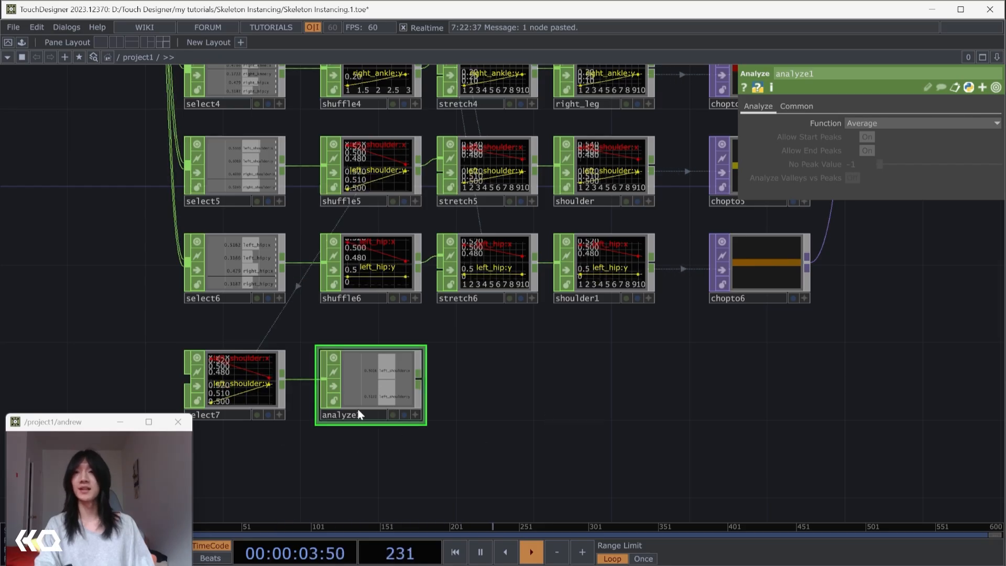
- Duplicate the Select and Analyze pair below the original and set the copied Select CHOP's source to shuffle6
left_click_drag(457, 384, 539, 359)
right_click_drag(482, 431, 259, 341)
key("ctrl+c")
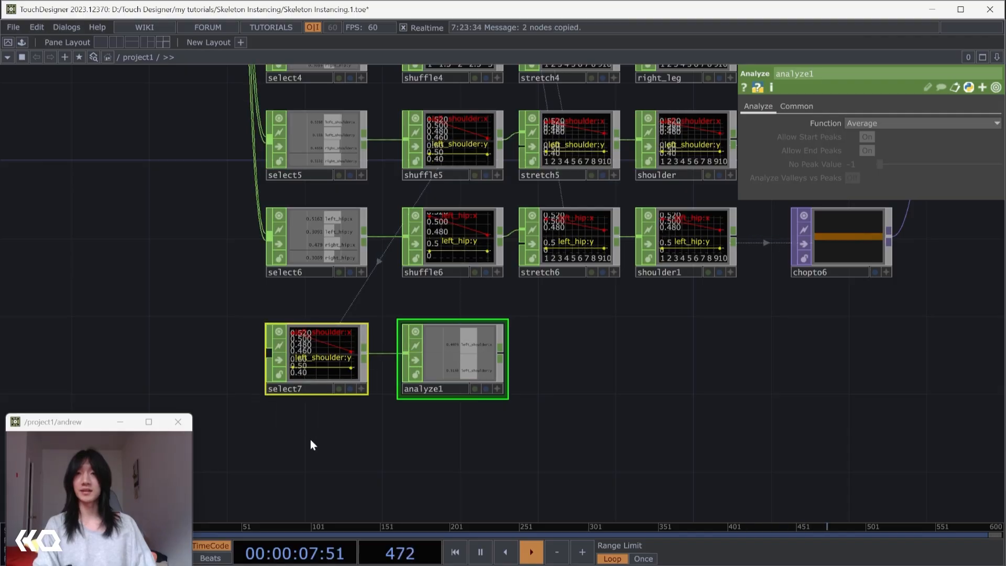
key("ctrl+v")
scroll(676, 417, "up", 3)
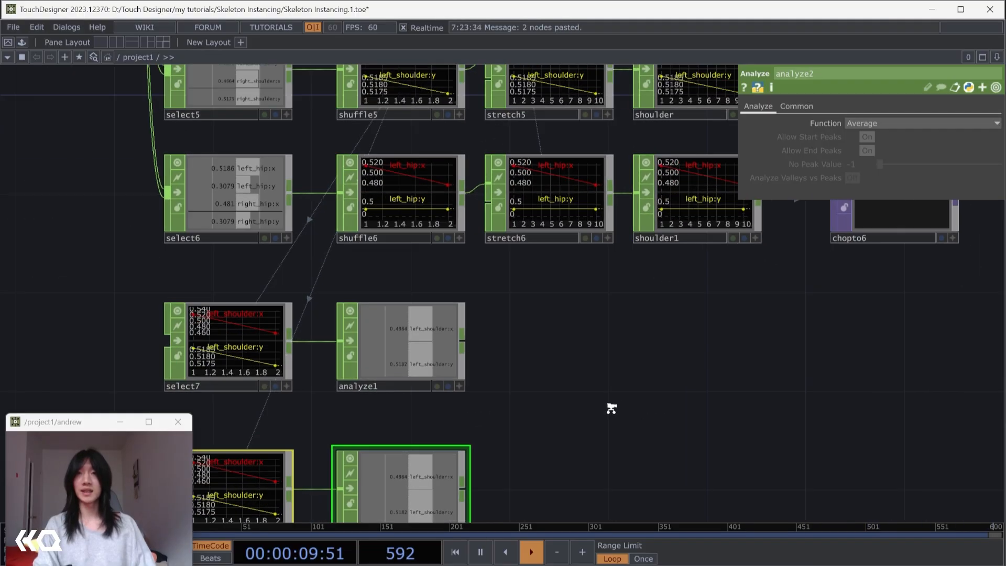
scroll(603, 409, "down", 3)
left_click(454, 277)
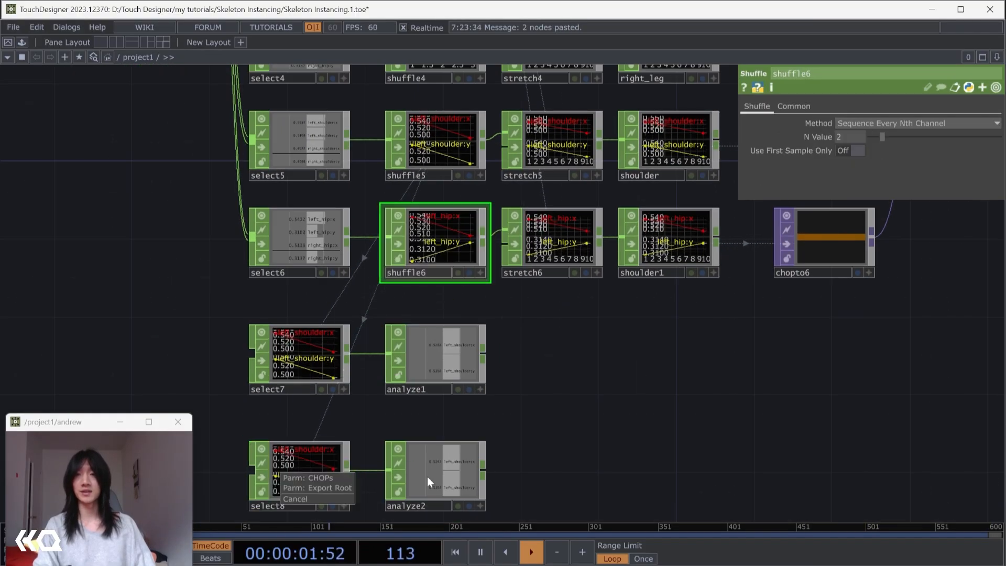
left_click_drag(444, 267, 336, 476)
left_click(339, 476)
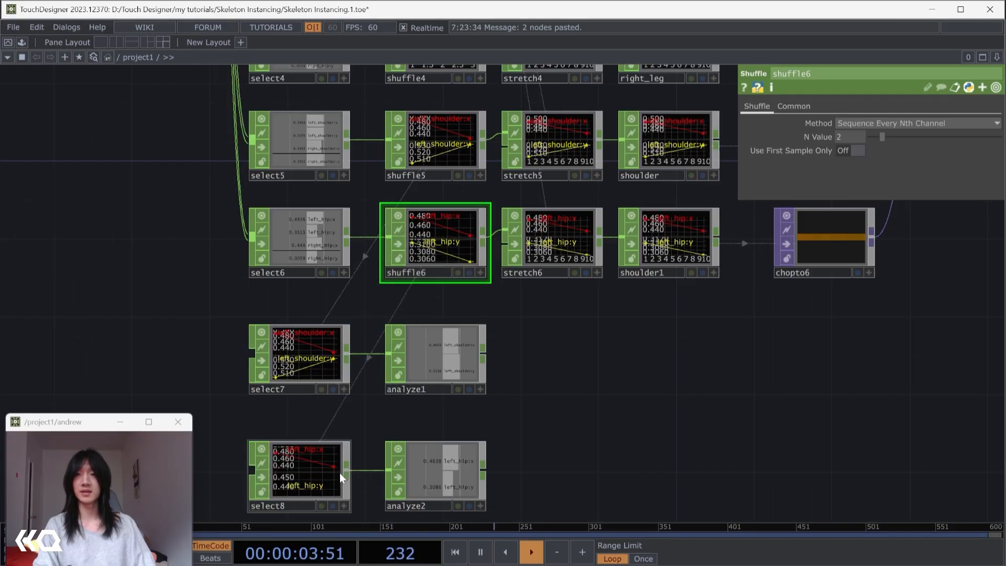
- Move both Select and Analyze pairs up so the rows sit closer together beneath the hip row
left_click_drag(585, 456, 589, 419)
left_click_drag(505, 495, 249, 315)
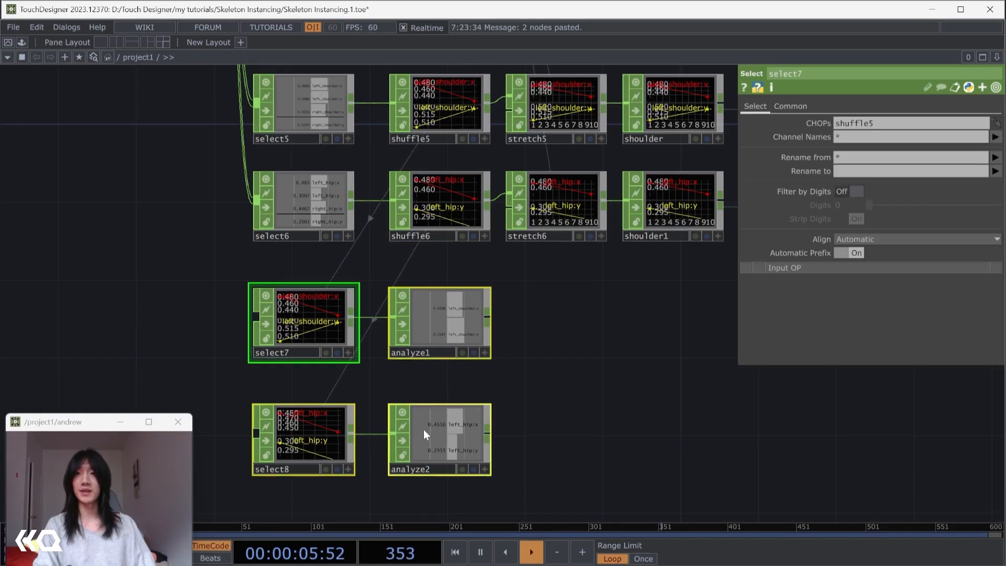
mouse_move(423, 432)
left_mouse_down()
mouse_move(403, 419)
mouse_move(432, 421)
left_mouse_up()
left_click_drag(446, 461, 311, 430)
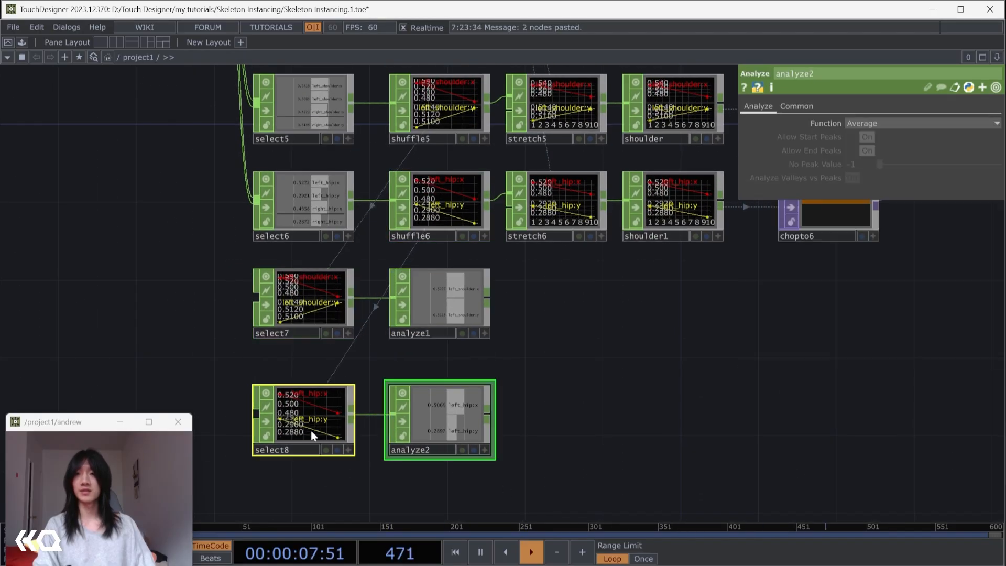
left_click_drag(420, 418, 421, 398)
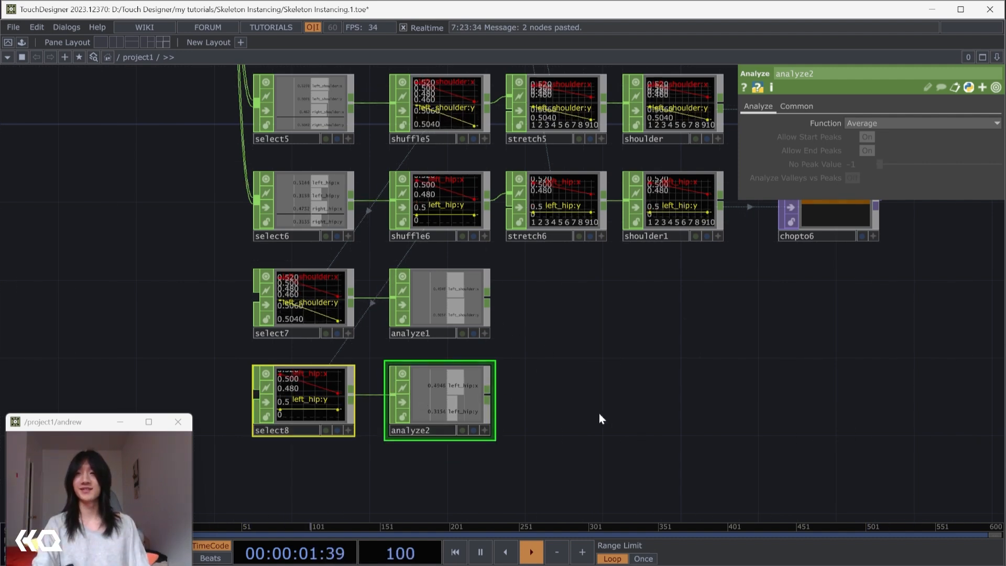
- Add a Merge CHOP that combines the outputs of analyze1 and analyze2
left_click(487, 292)
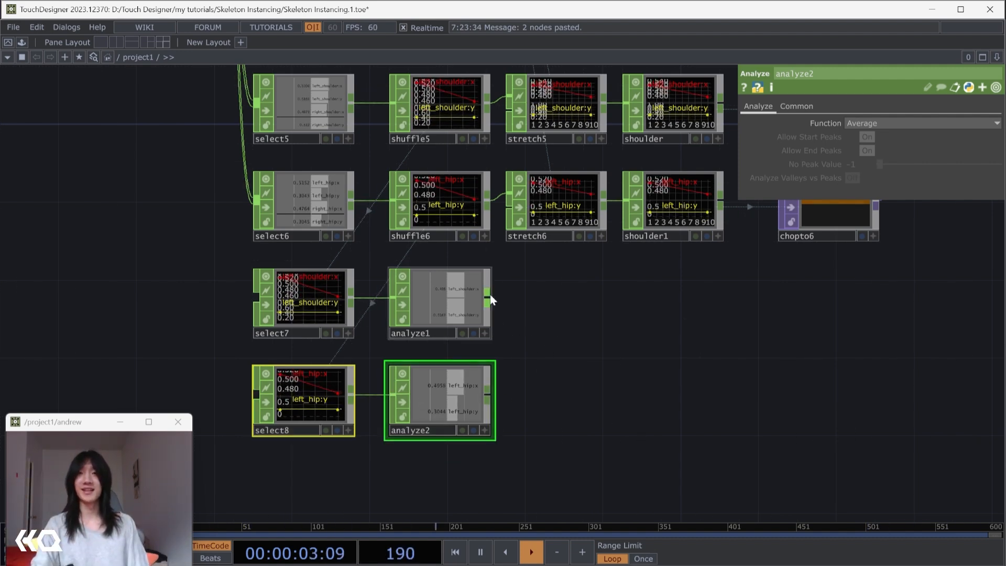
left_click(542, 341)
type("merge")
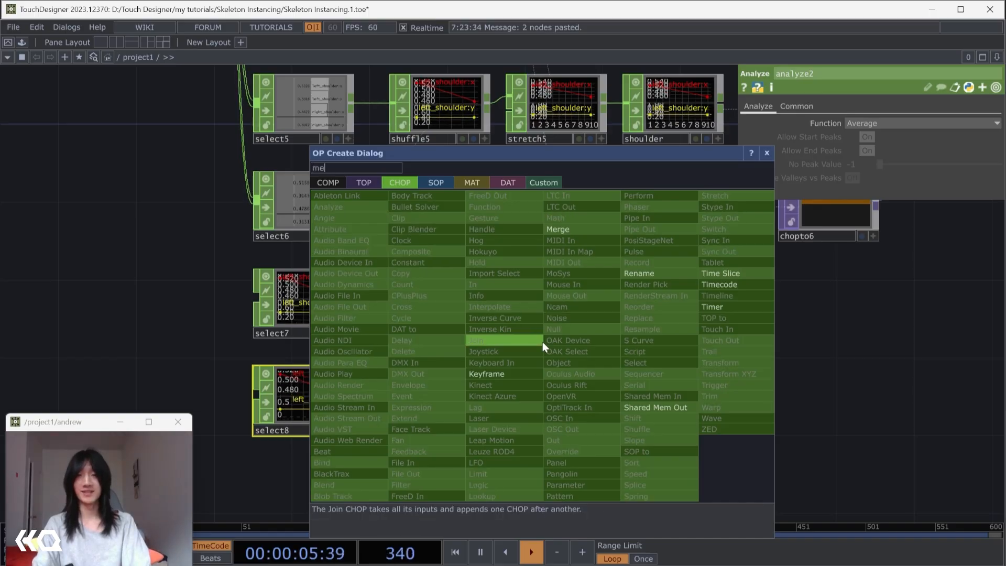
key("Return")
left_click(561, 342)
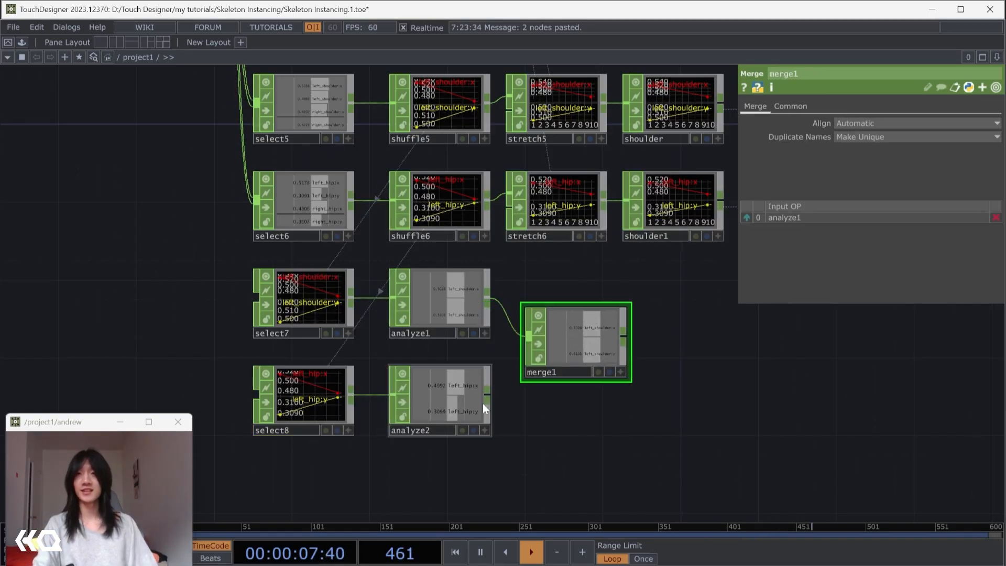
left_click_drag(487, 398, 509, 338)
- Duplicate the hip-row Shuffle, Stretch and Null CHOPs and place the copies beside the Merge CHOP
left_click_drag(652, 390, 513, 386)
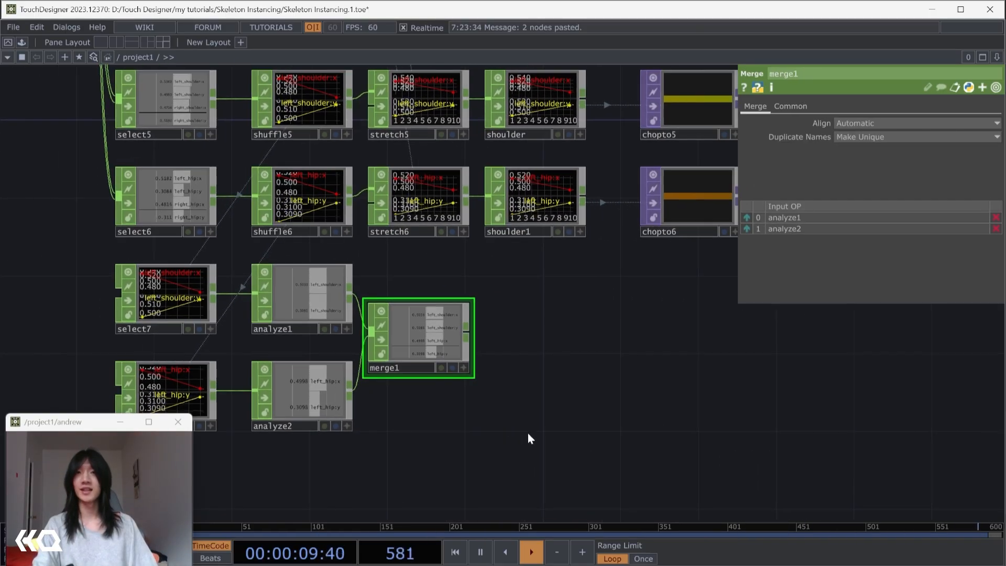
left_click(407, 218)
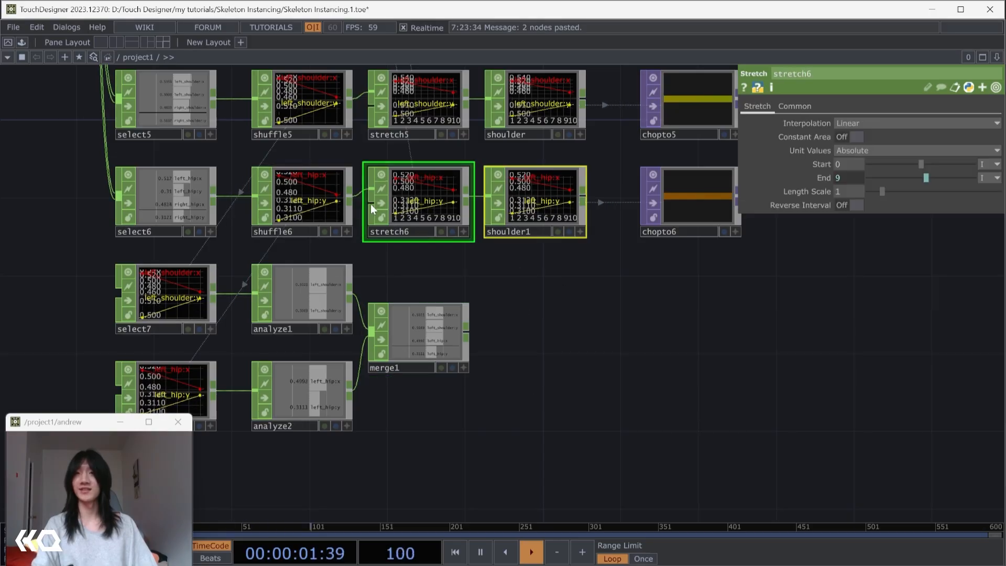
left_click(321, 204)
left_click(405, 199, "shift")
left_click(535, 203, "shift")
key("ctrl+c")
key("ctrl+v")
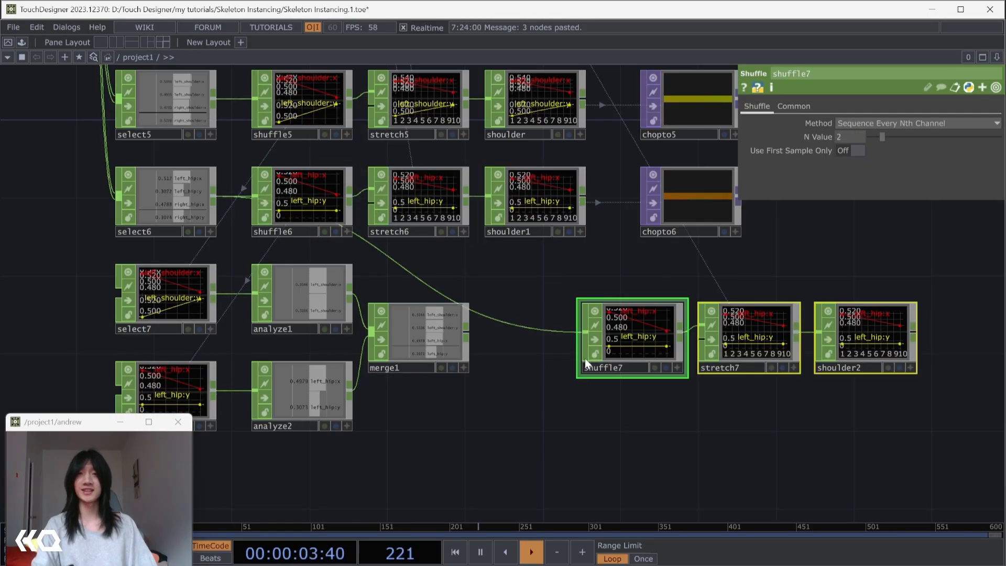
left_click(582, 374)
left_click_drag(469, 338, 582, 352)
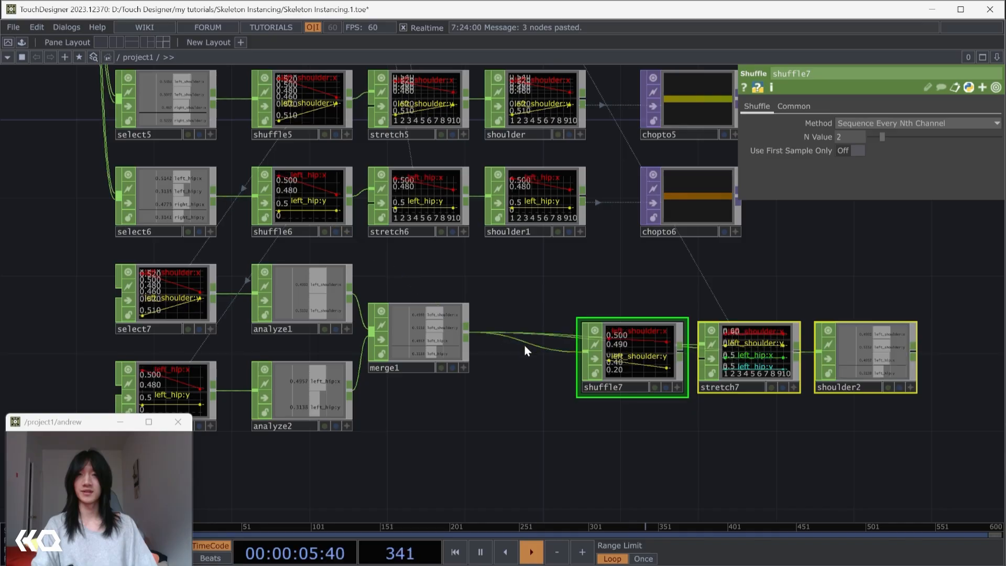
left_click_drag(604, 402, 567, 395)
key("ctrl+z")
- Feed the copied Shuffle CHOP from the Merge CHOP and move the copied chain in line next to it
left_click(566, 339)
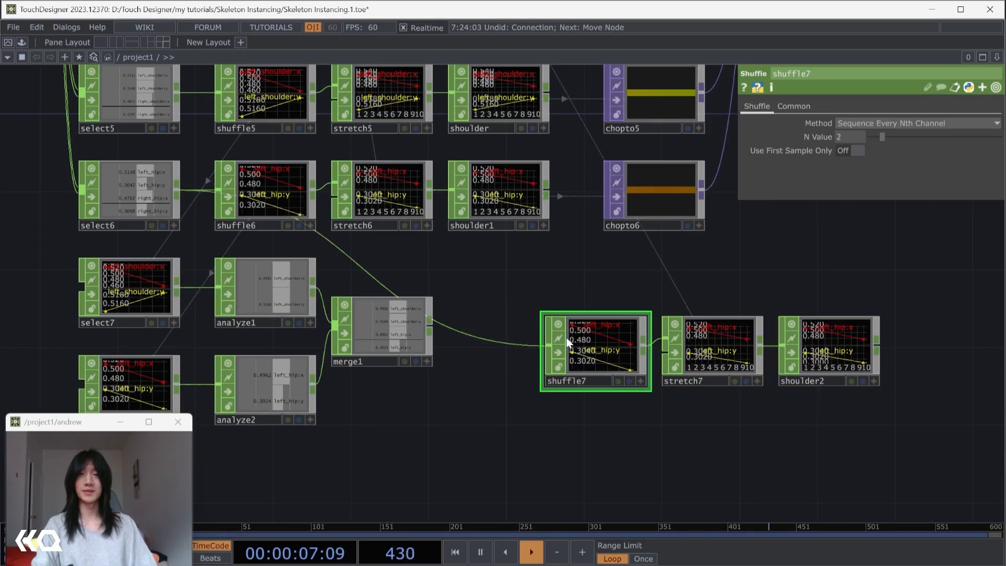
left_click(731, 340)
left_click_drag(431, 325, 548, 346)
left_click_drag(536, 449, 438, 427)
right_click_drag(768, 375, 490, 314)
left_click_drag(497, 326, 401, 307)
- Rename the Null CHOP at the end of the merged chain to body
left_click(618, 320)
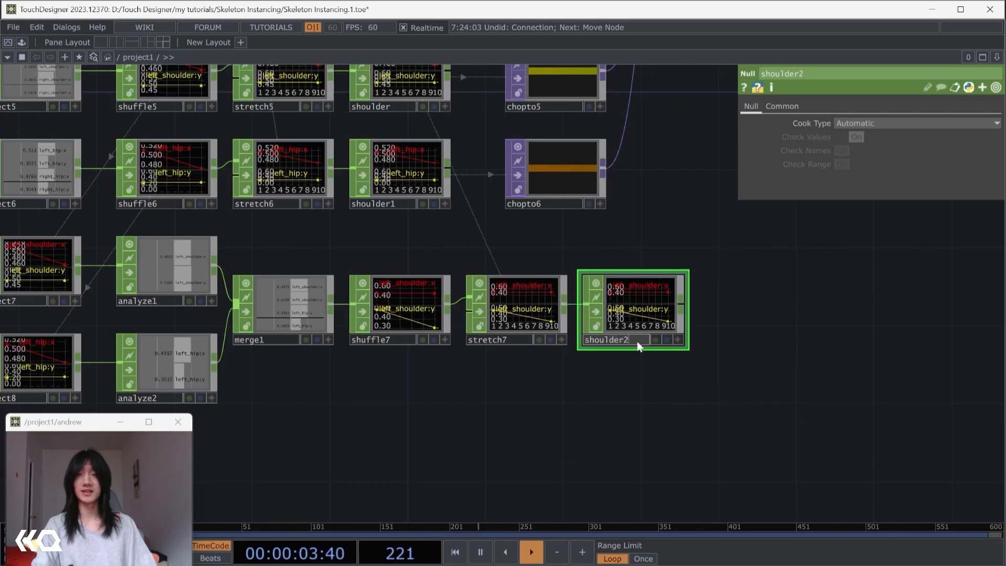
double_click(639, 341)
type("body")
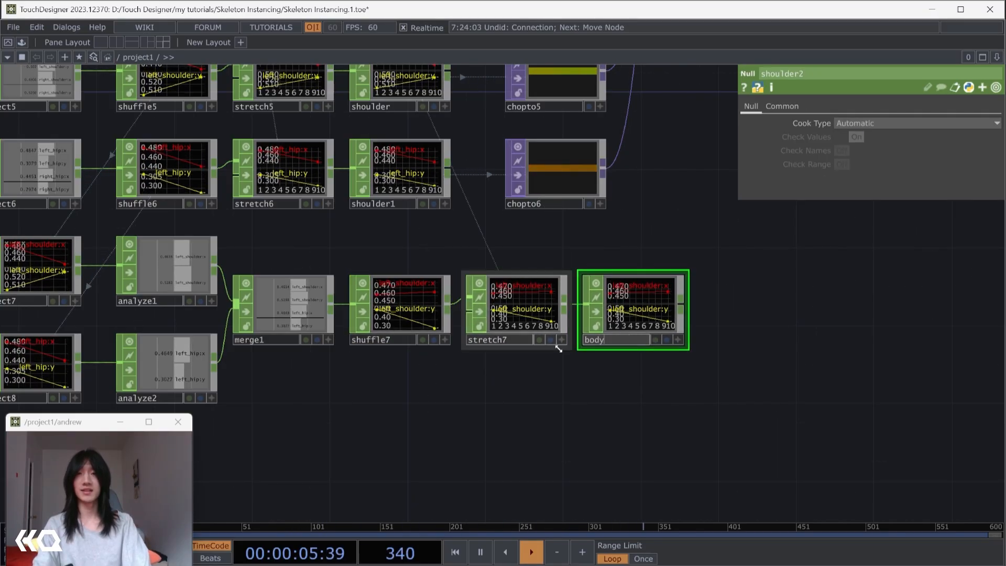
key("Return")
- Move the whole body chain, including its Select, Analyze and Merge CHOPs, to line up with the columns of the rows above
scroll(606, 416, "down", 2)
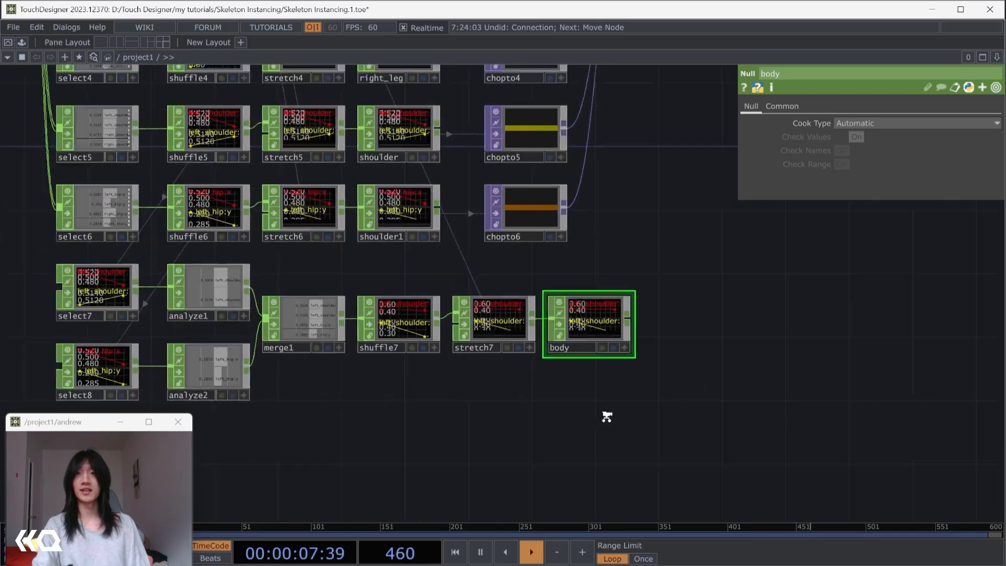
left_click_drag(607, 417, 689, 395)
scroll(689, 395, "down", 1)
right_click_drag(683, 407, 228, 286)
left_click_drag(582, 315, 414, 314)
left_click_drag(551, 403, 416, 440)
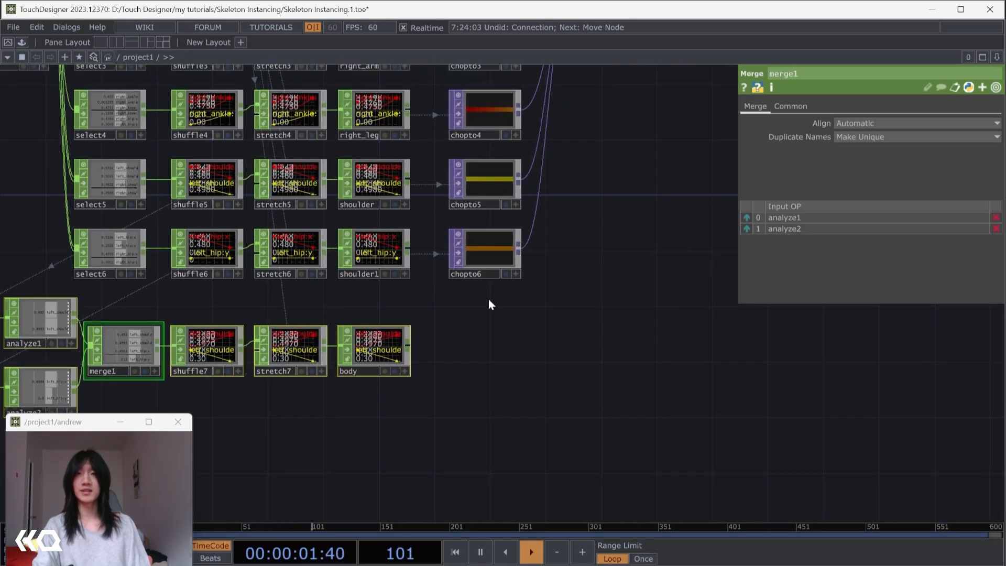
- Duplicate the hip CHOP to TOP with body as its source CHOP and connect the copy to the Layout TOP as its seventh input
key("ctrl+v")
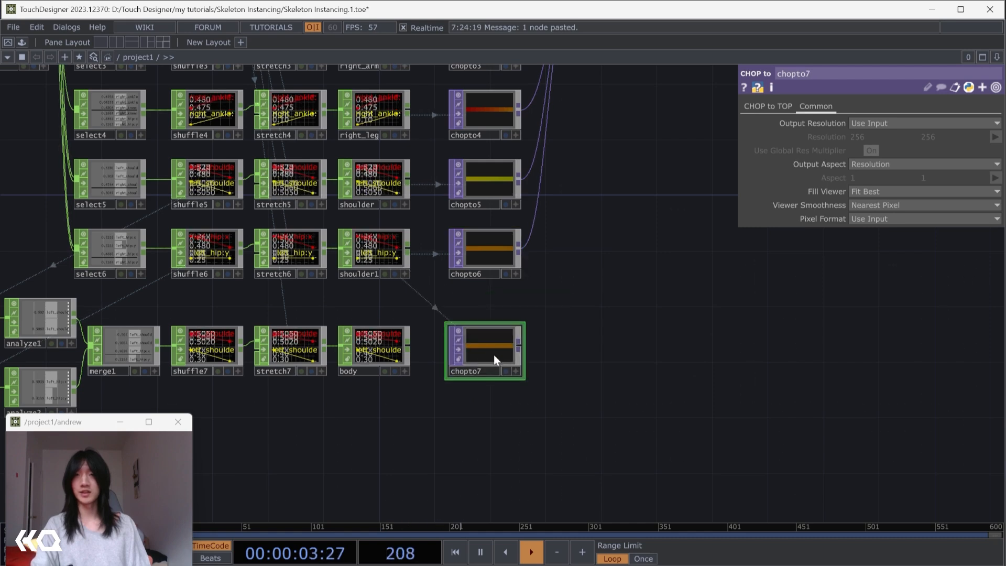
left_click(493, 354)
left_click_drag(410, 348, 461, 347)
scroll(534, 375, "down", 5)
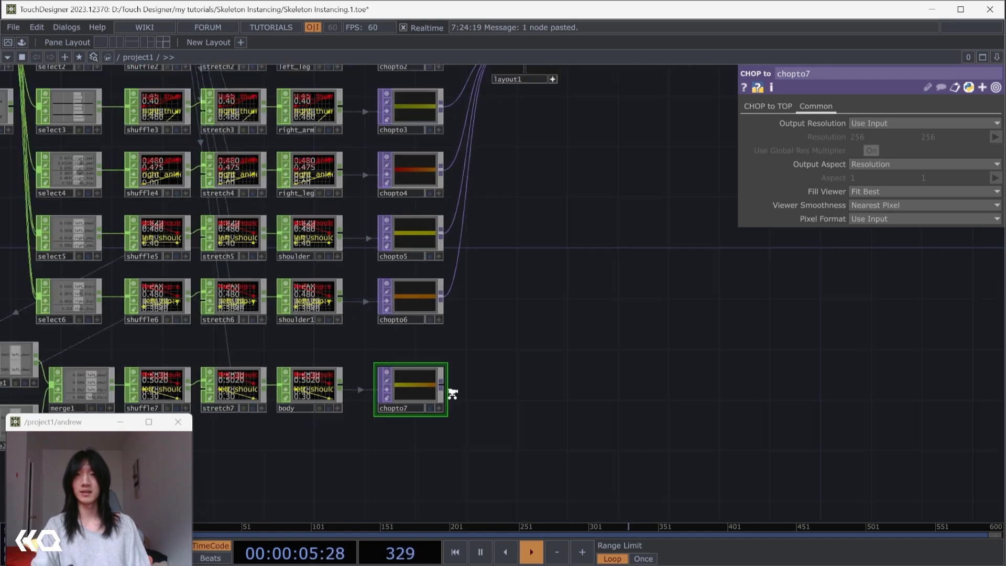
left_click_drag(444, 389, 481, 142)
scroll(565, 173, "up", 8)
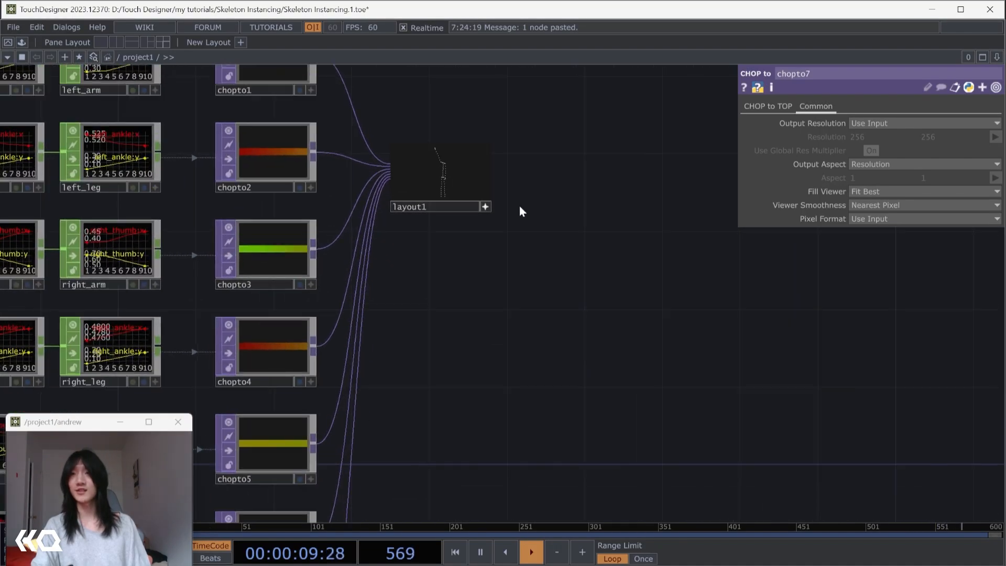
- Inspect the merged skeleton points in the Layout TOP's 3D viewer from several angles
left_click_drag(520, 265, 497, 257)
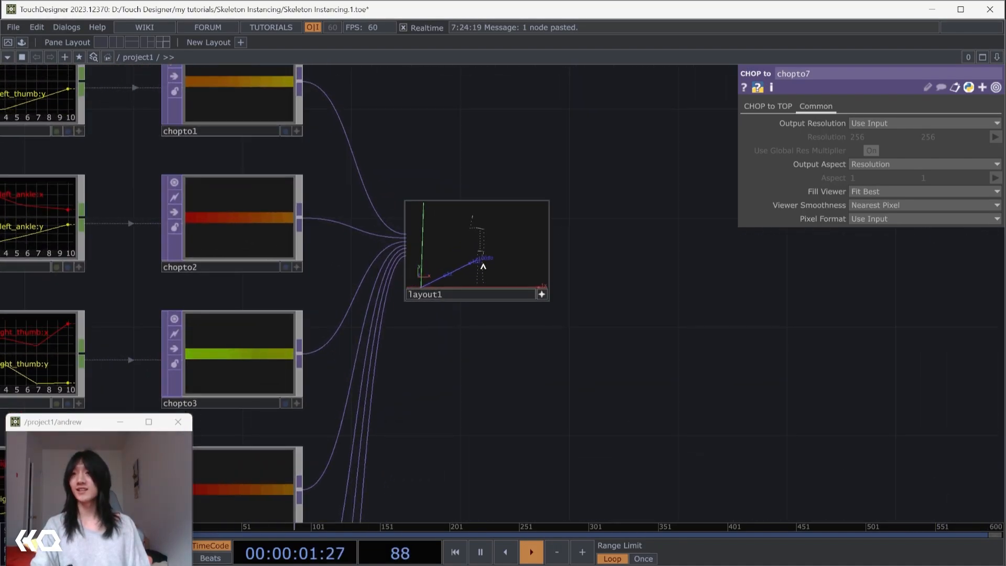
scroll(510, 385, "down", 4)
scroll(474, 254, "up", 5)
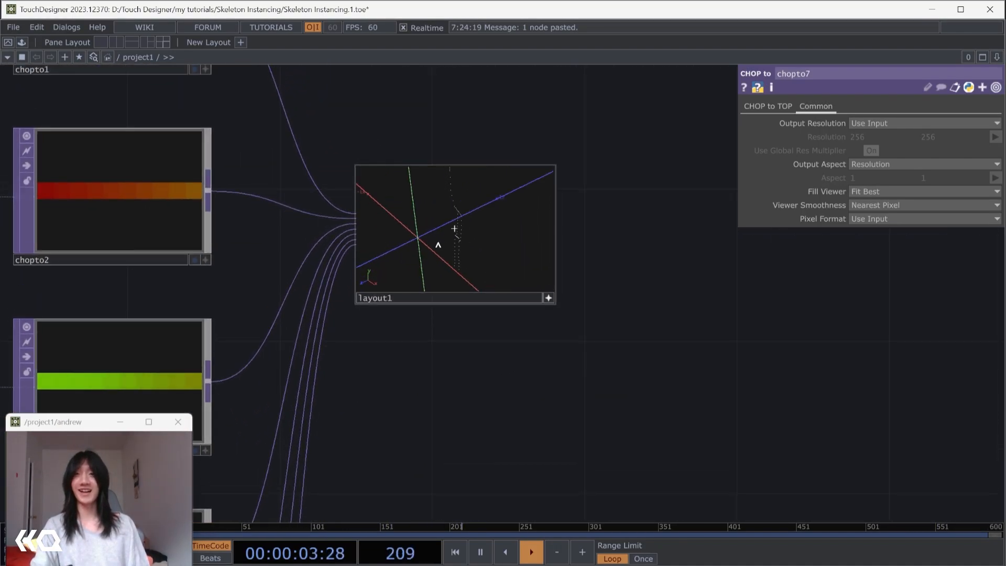
left_click_drag(438, 245, 474, 232)
scroll(562, 349, "down", 3)
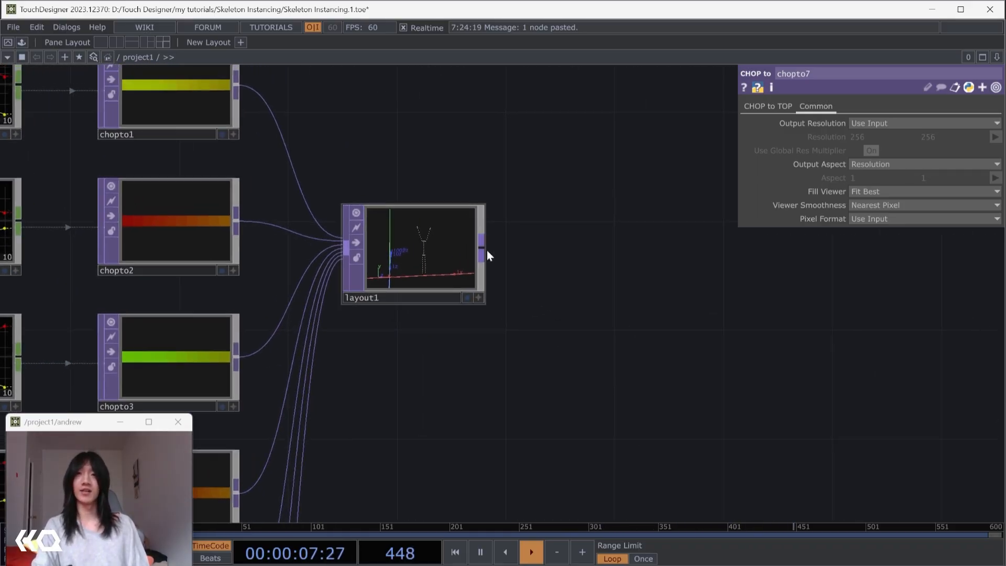
- Add a Null TOP after the Layout TOP and name it skeleton_pos
left_click_drag(492, 251, 611, 250)
type("nul")
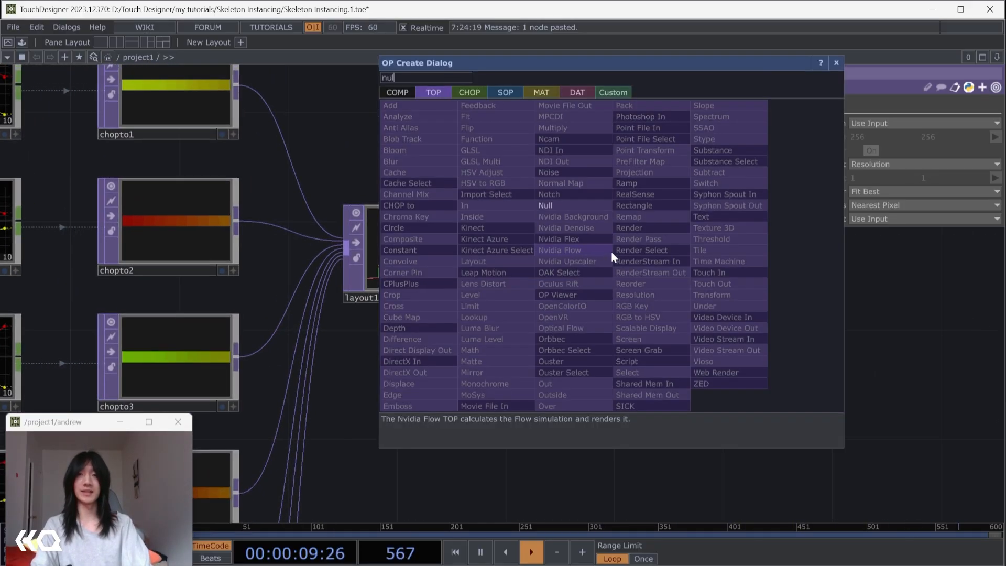
left_click(548, 205)
left_click(576, 246)
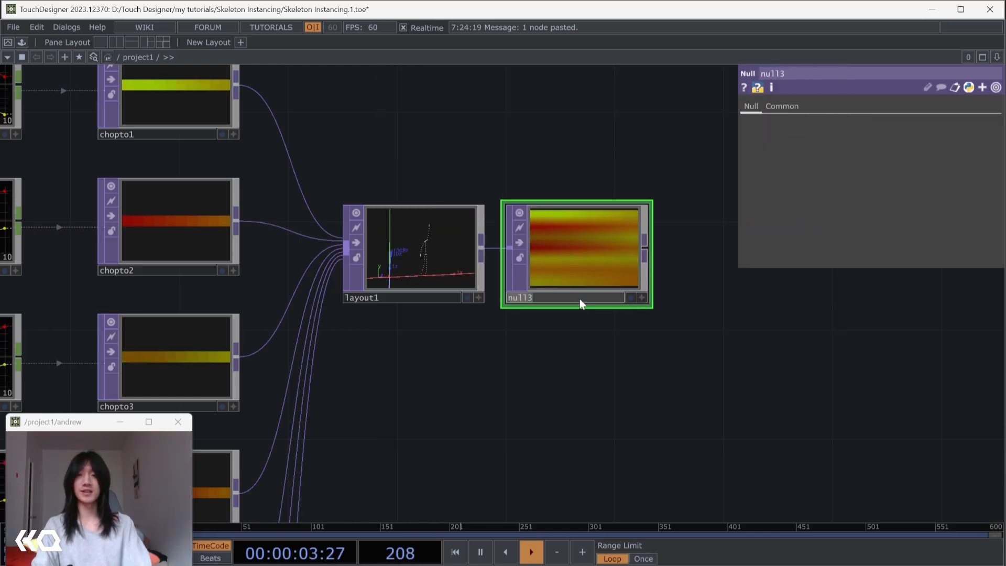
double_click(550, 298)
type("skeleton")
key("Return")
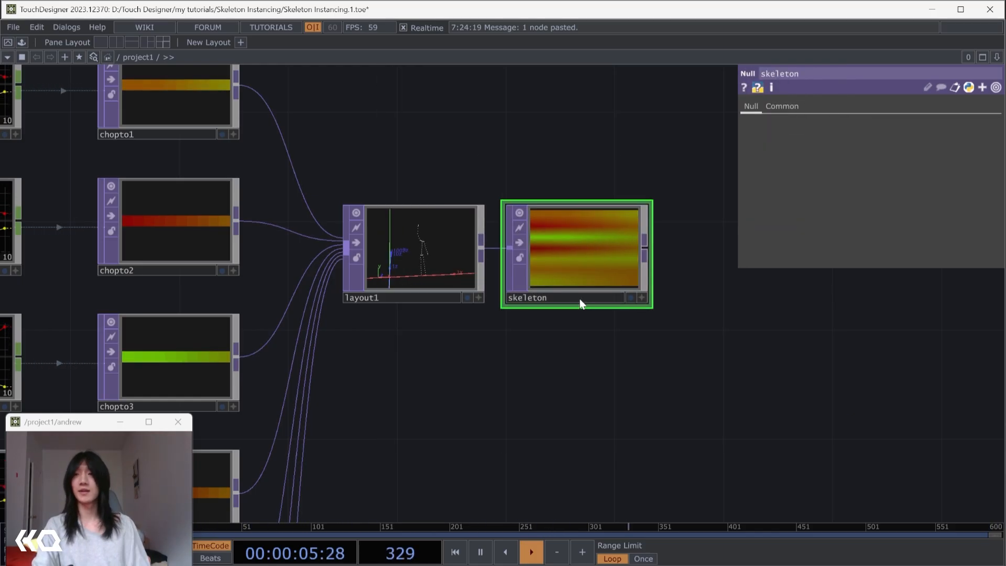
double_click(580, 299)
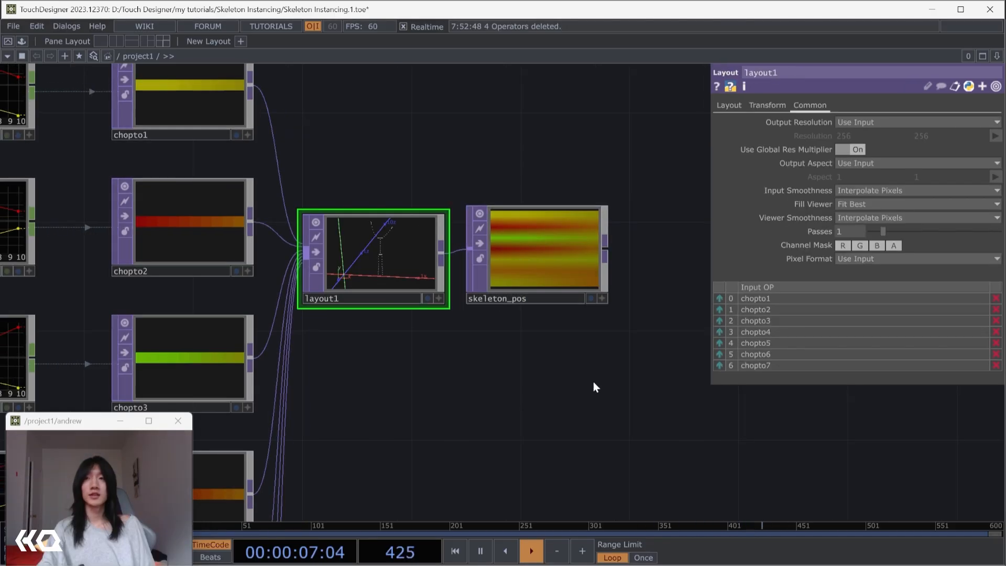
- Examine the Layout TOP's skeleton points in its interactive viewer and look over the joint chains feeding it
left_click(437, 298)
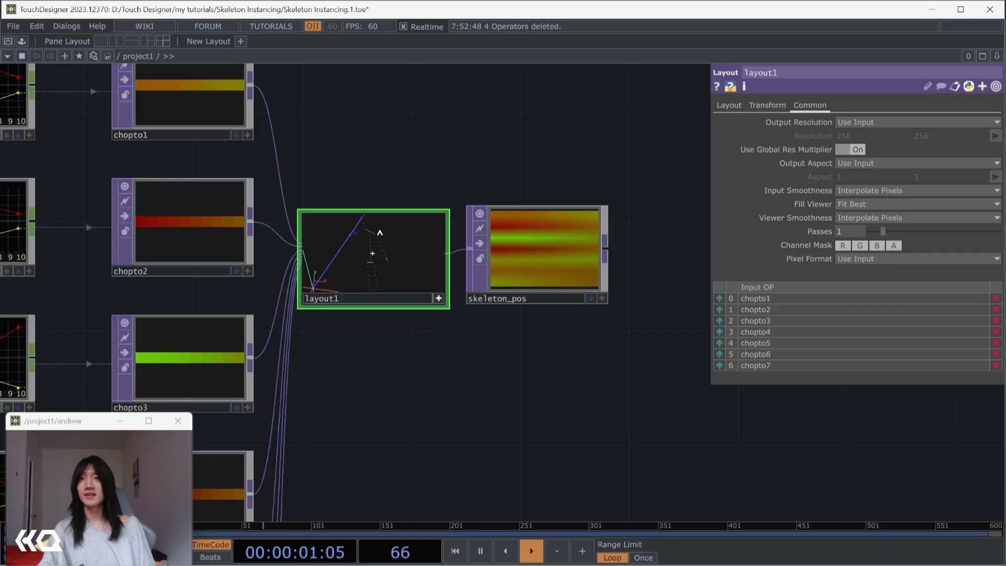
left_click(439, 299)
scroll(438, 365, "down", 1)
scroll(546, 316, "down", 5)
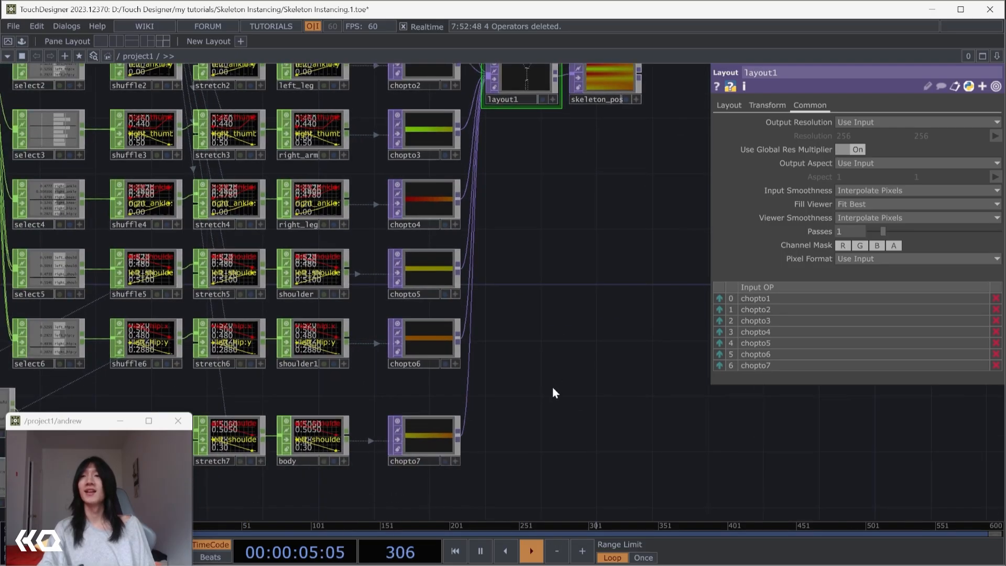
- Move the head Select CHOP down below analyze2, in line with the other body-part chains
left_click_drag(109, 211, 193, 270)
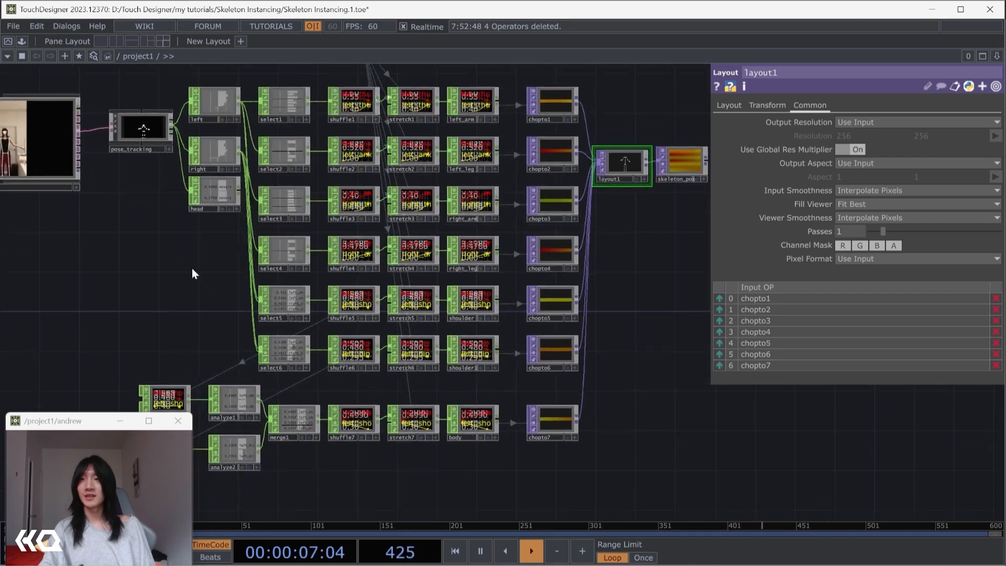
left_click_drag(201, 192, 219, 427)
scroll(314, 436, "up", 3)
scroll(394, 356, "up", 2)
- Duplicate stretch7, place the copy beneath it, and connect the head Select CHOP to its input
left_click_drag(314, 430, 347, 379)
left_click(480, 246)
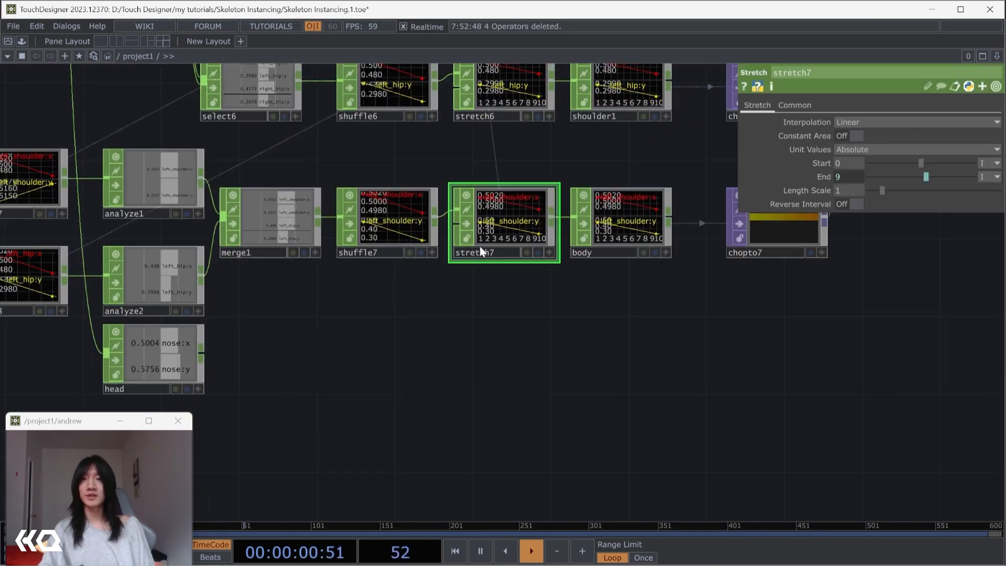
key("ctrl+c")
key("ctrl+v")
left_click_drag(489, 361, 488, 381)
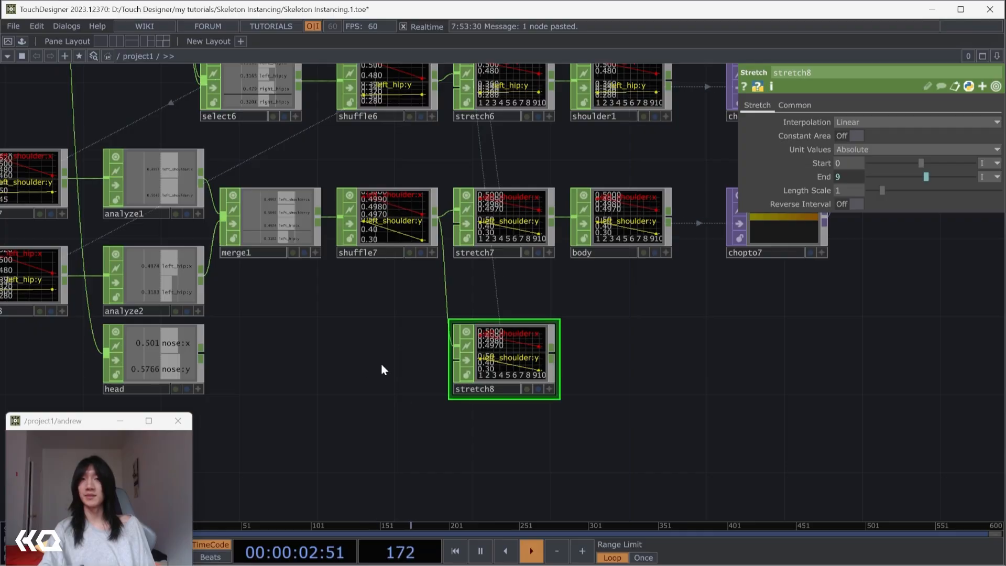
left_click_drag(219, 364, 474, 341)
left_click_drag(618, 381, 429, 422)
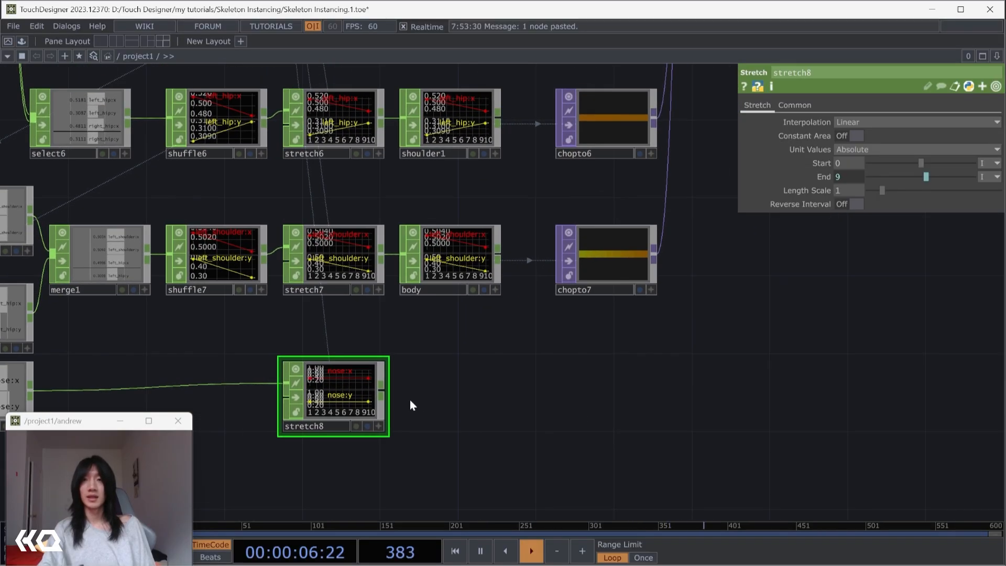
- Add a Null CHOP after stretch8 and rename it head1
right_click(383, 400)
type("null")
key("Return")
left_click(442, 395)
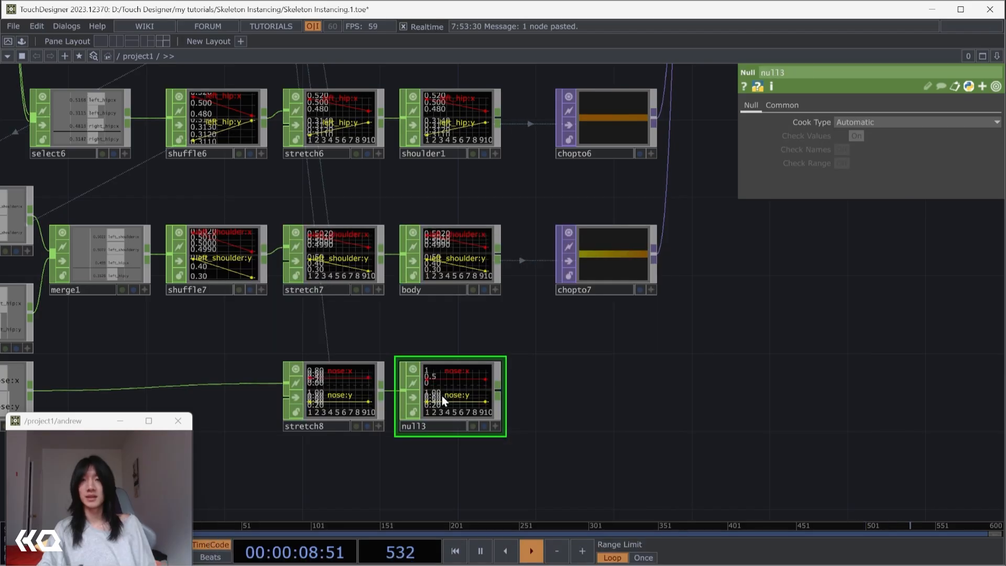
left_click(444, 424)
type("head")
key("Return")
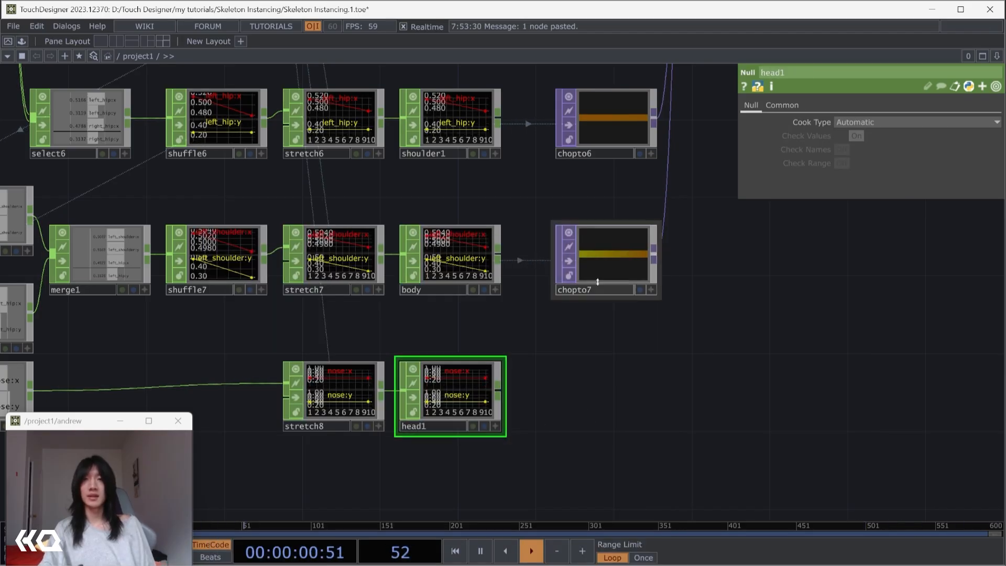
- Duplicate chopto7, place the copy beside head1, and assign head1 as its source CHOP
left_click(602, 262)
key("ctrl+c")
key("ctrl+v")
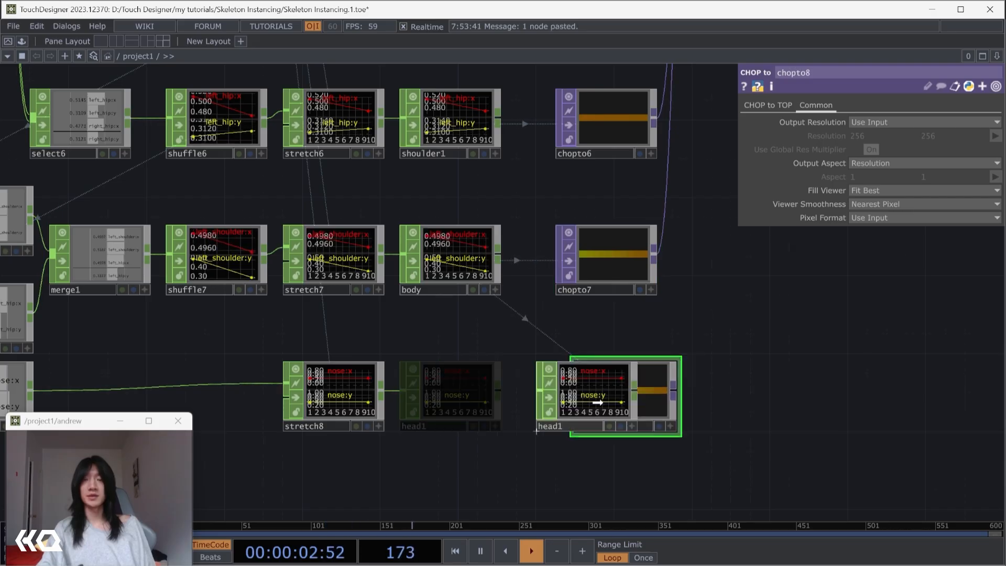
left_click_drag(597, 403, 602, 402)
left_click_drag(706, 419, 615, 432)
left_click_drag(519, 418, 499, 418)
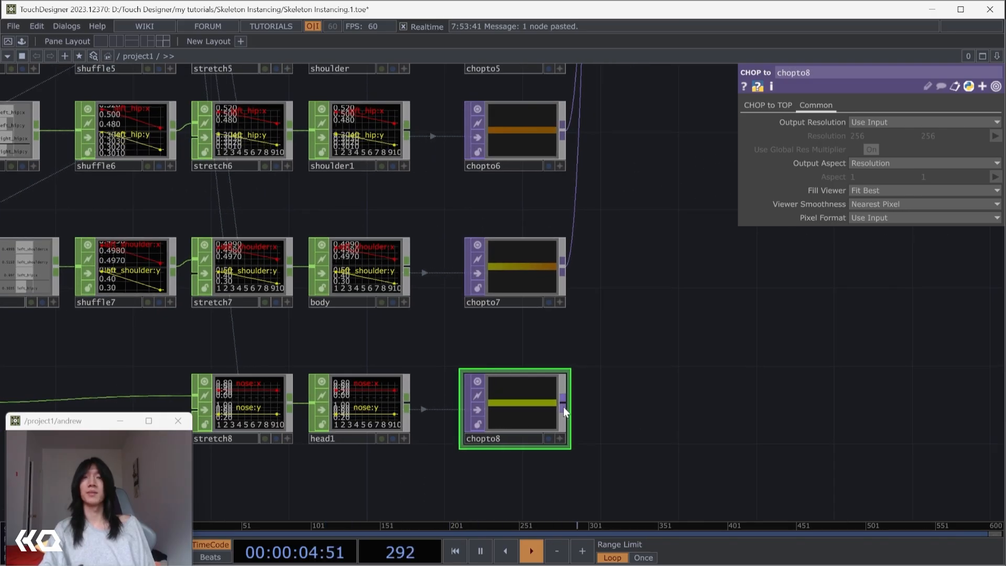
- Add a Point Transform TOP to the output of chopto8
scroll(564, 407, "down", 5)
left_click_drag(641, 363, 594, 364)
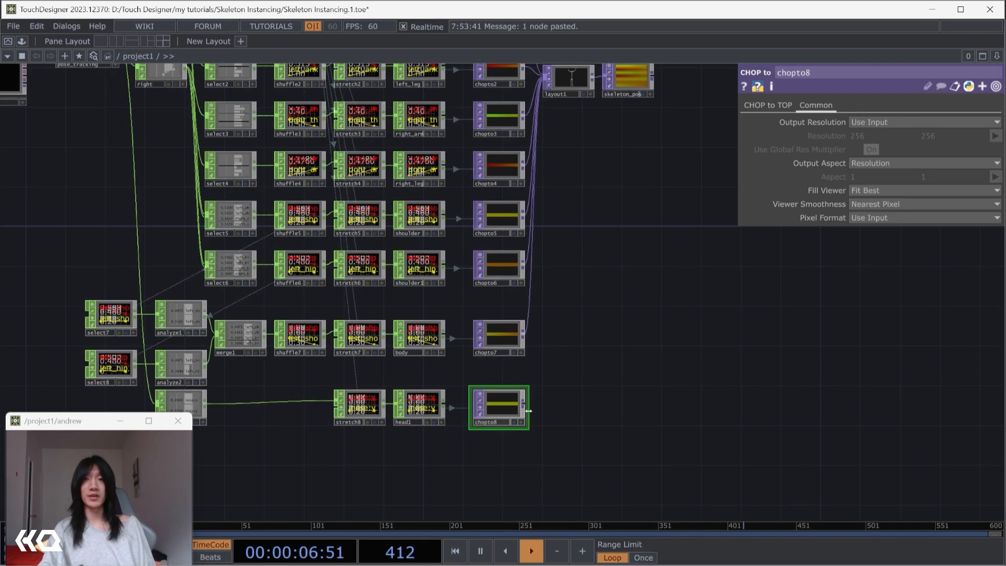
key("Tab")
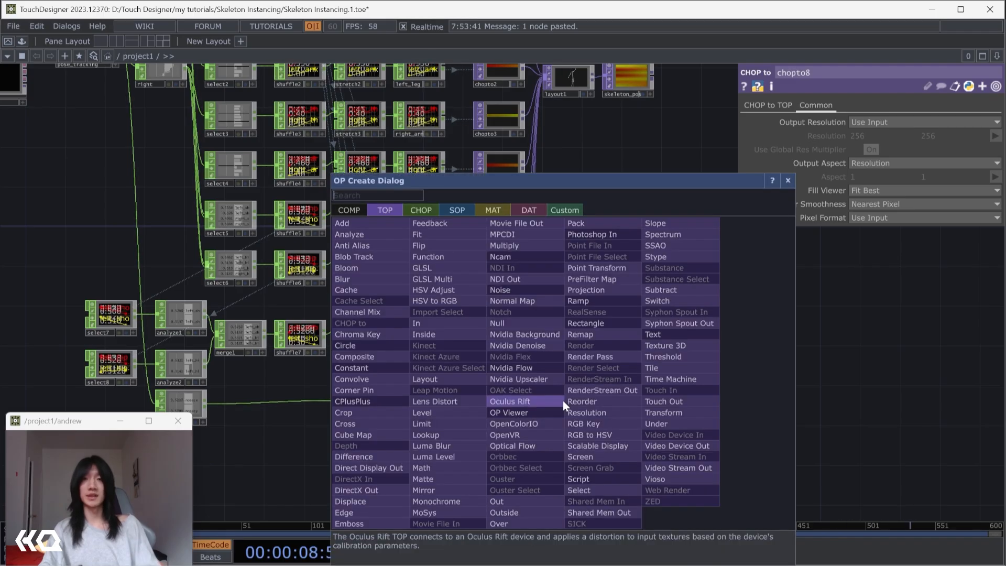
type("point")
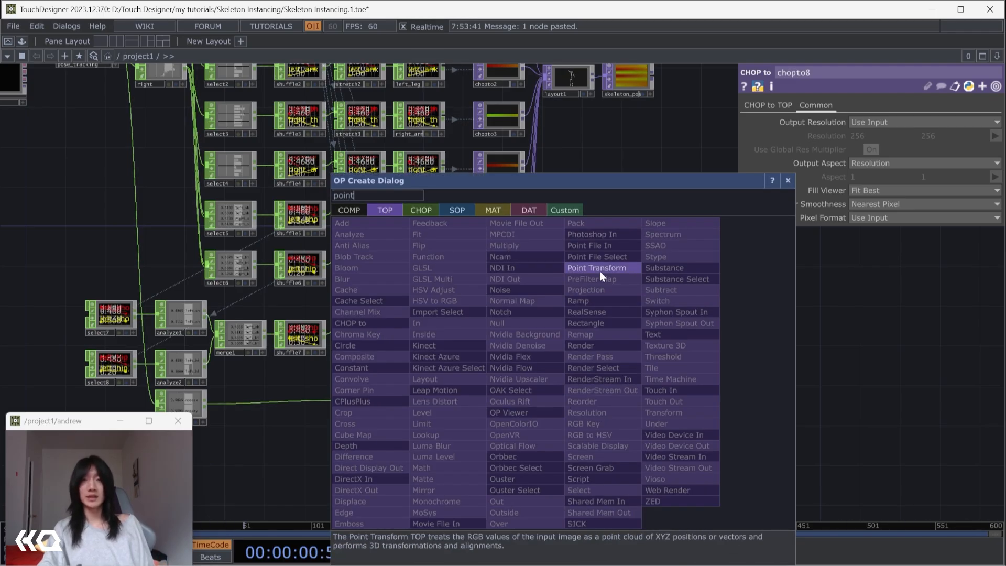
left_click(597, 268)
left_click(556, 404)
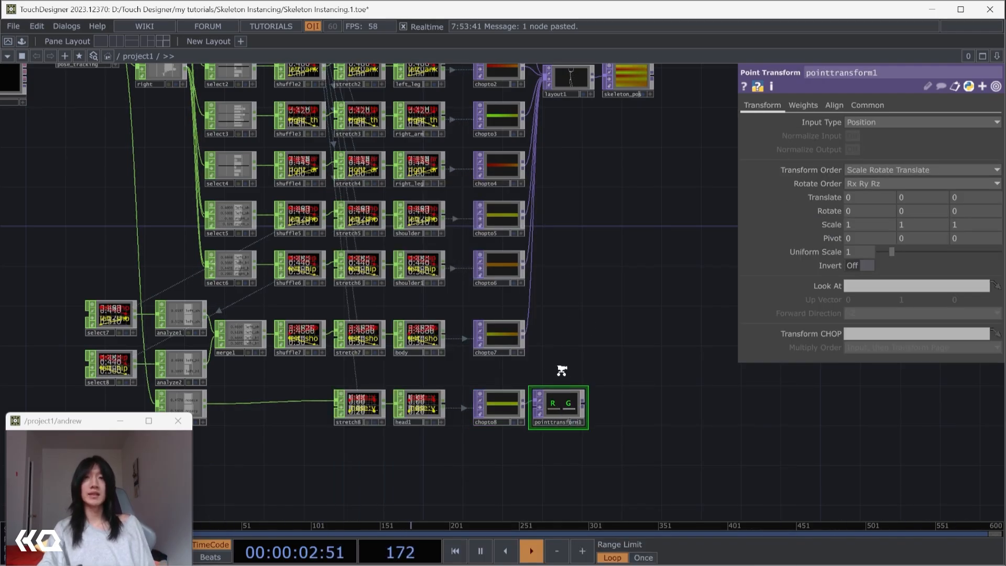
- Set the Point Transform's pixel format to 32-bit float (RGBA), checking the operator's info before and after
scroll(560, 367, "up", 2)
scroll(586, 407, "down", 2)
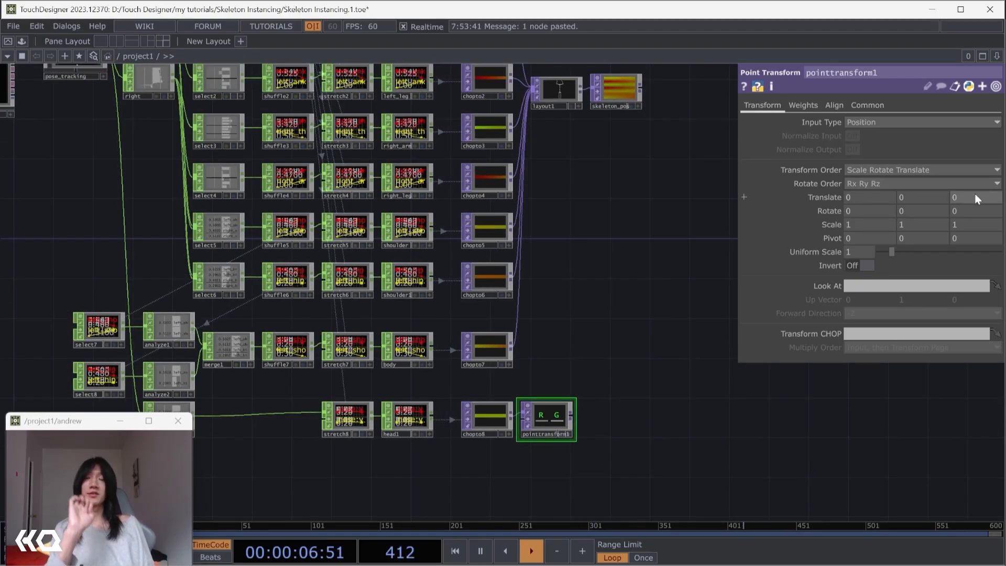
left_click(866, 106)
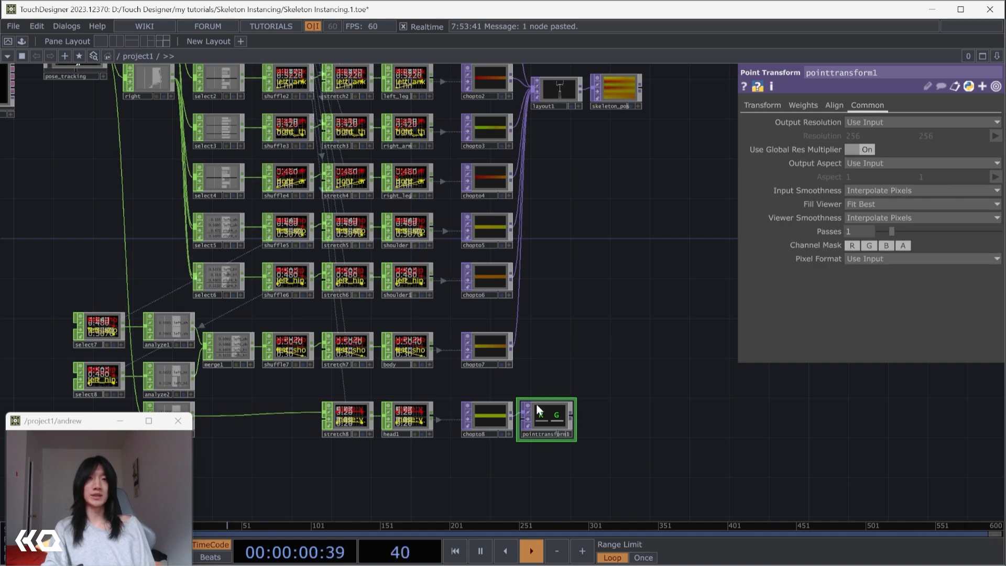
middle_click(535, 420)
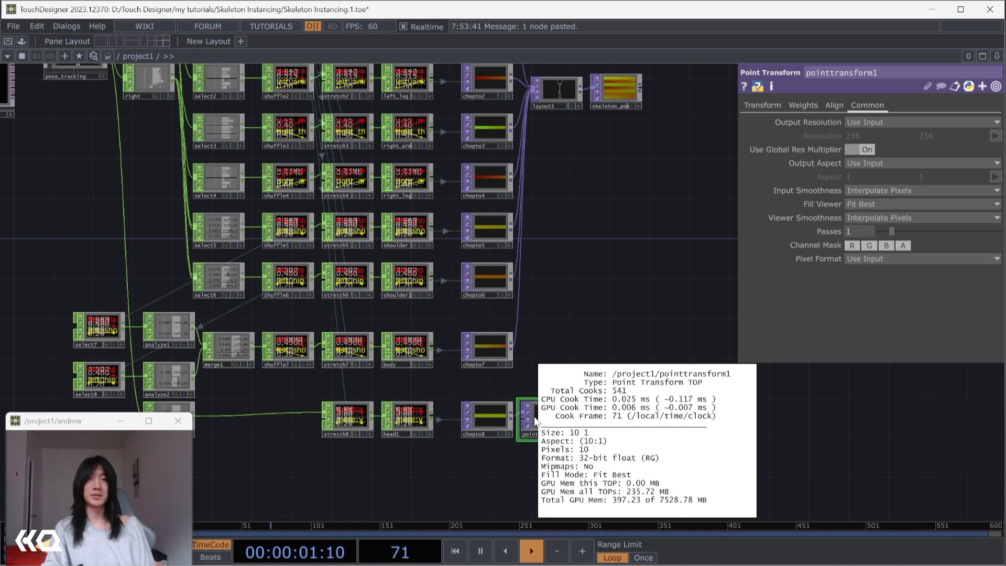
left_click(893, 257)
left_click(891, 320)
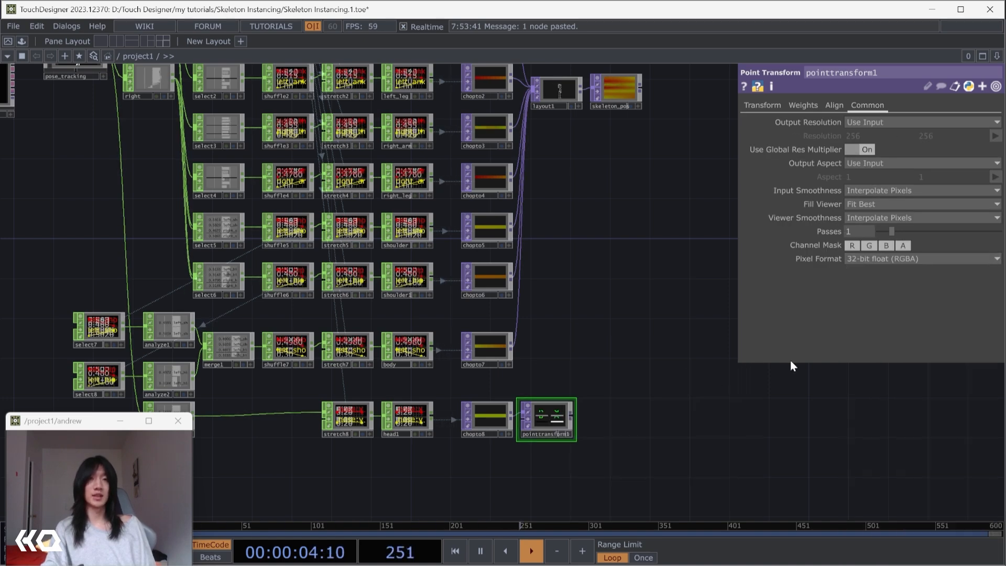
middle_click(544, 409)
middle_click(560, 418)
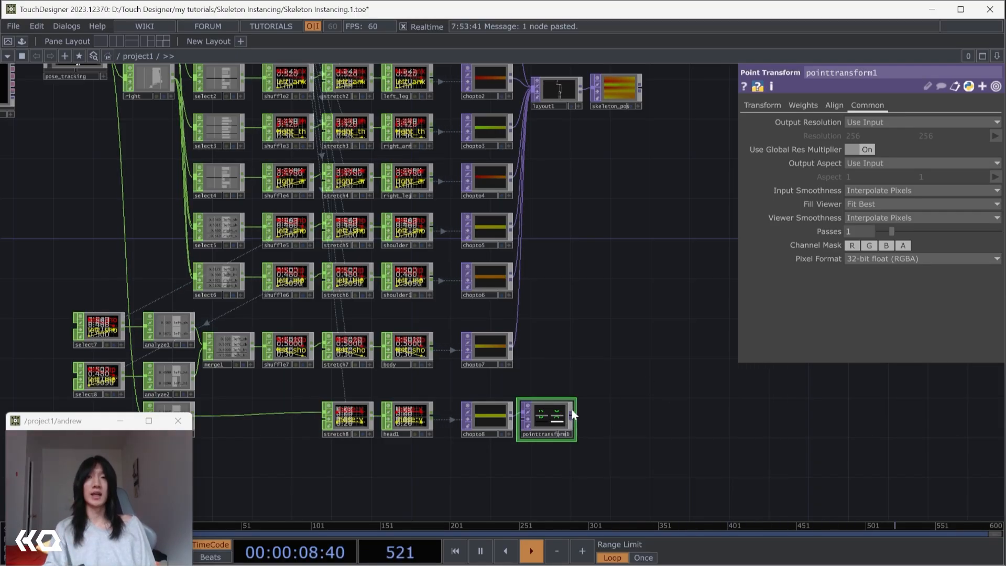
- Connect pointtransform1 to the inputs of layout1 and set layout1's pixel format to 32-bit float (RGBA)
left_click(572, 418)
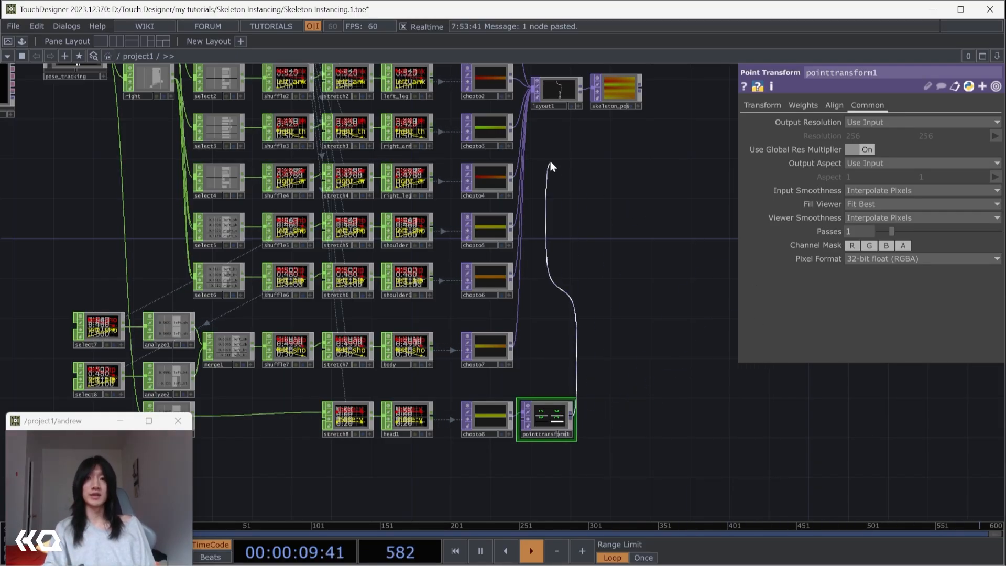
left_click(533, 108)
left_click(558, 96)
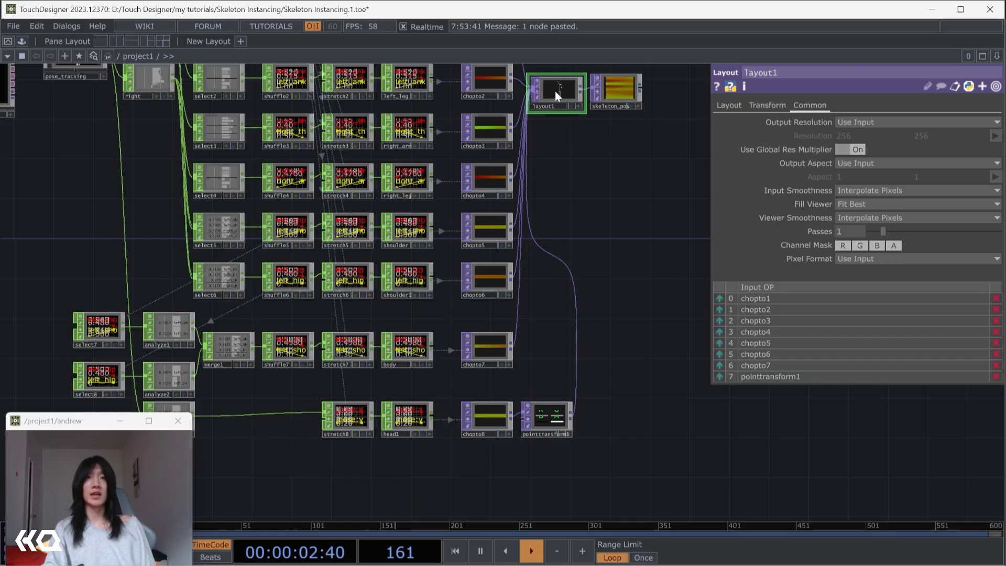
middle_click(555, 91)
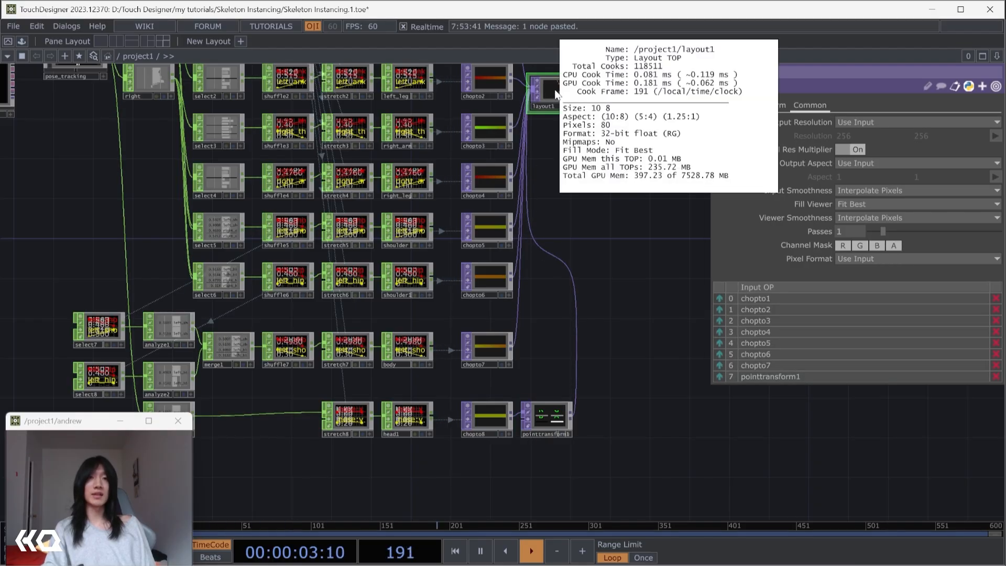
left_click(880, 259)
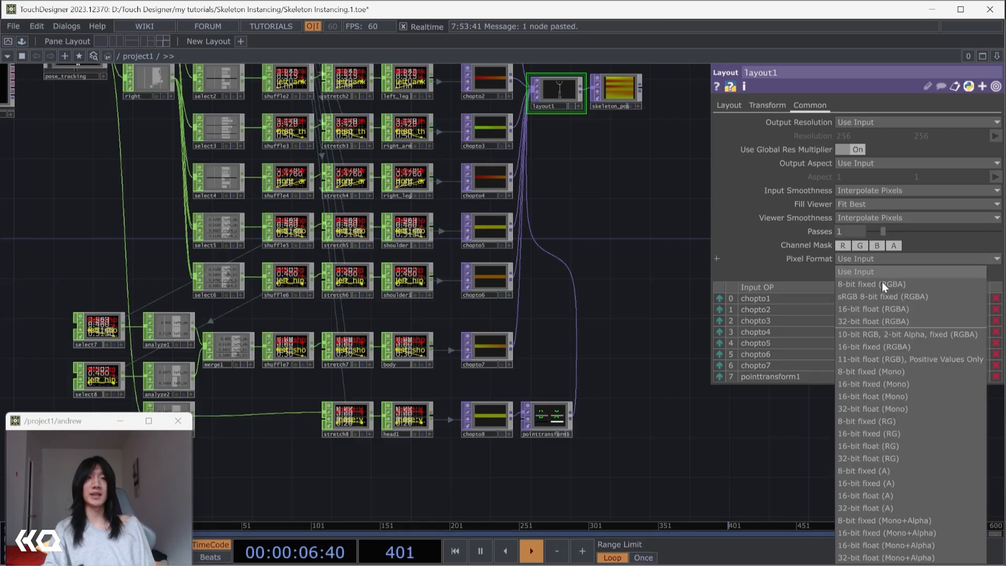
left_click(876, 323)
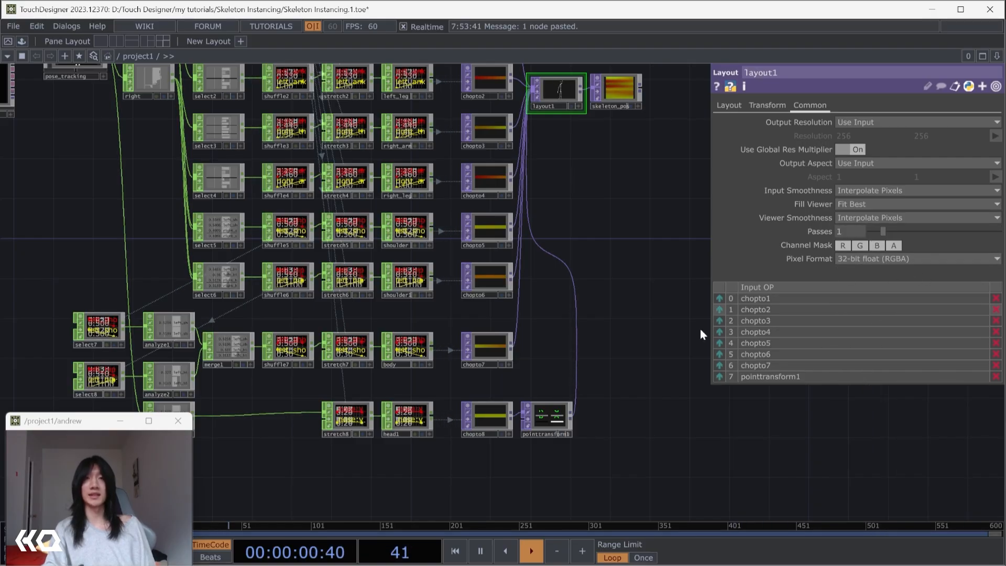
- Show pointtransform1's transform parameters, then activate layout1's viewer and orbit its point cloud in 3D
left_click_drag(602, 197, 511, 256)
left_click(470, 480)
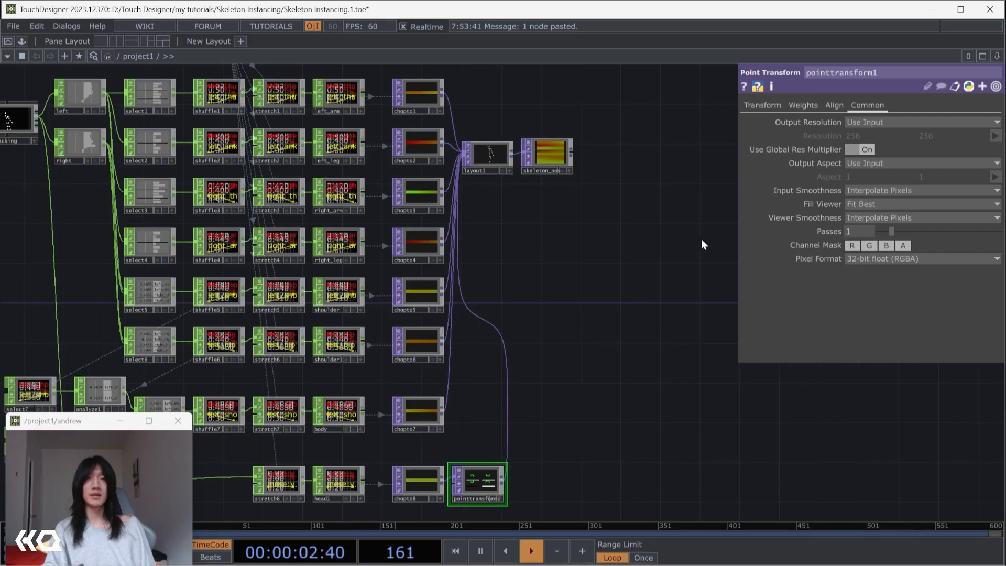
left_click(765, 107)
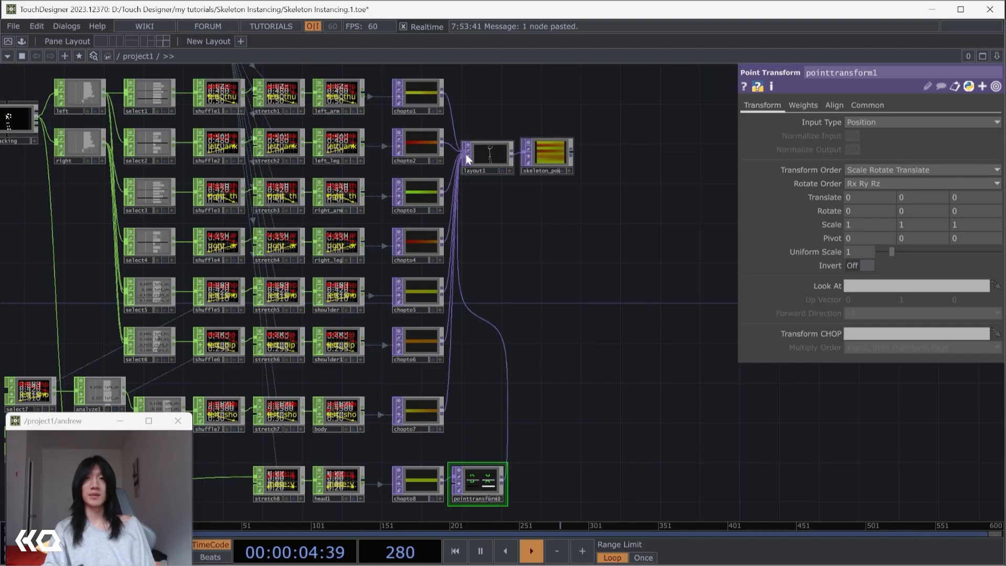
scroll(496, 153, "up", 10)
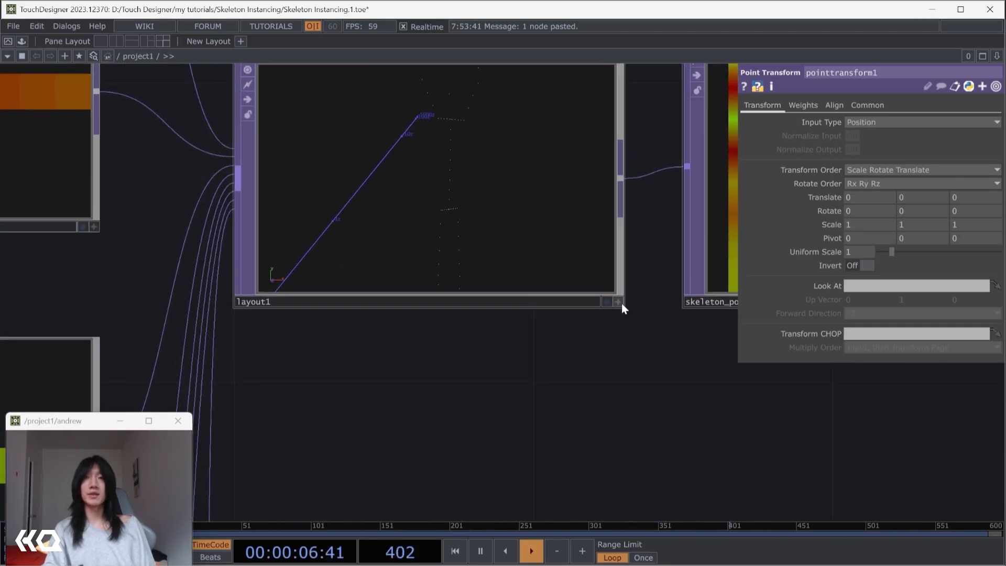
left_click(618, 302)
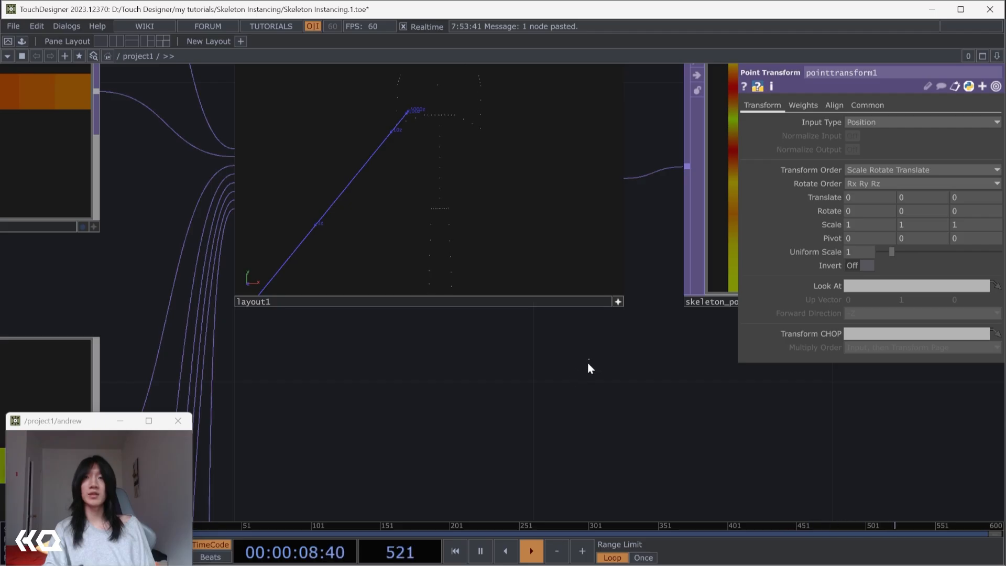
left_click_drag(555, 385, 524, 440)
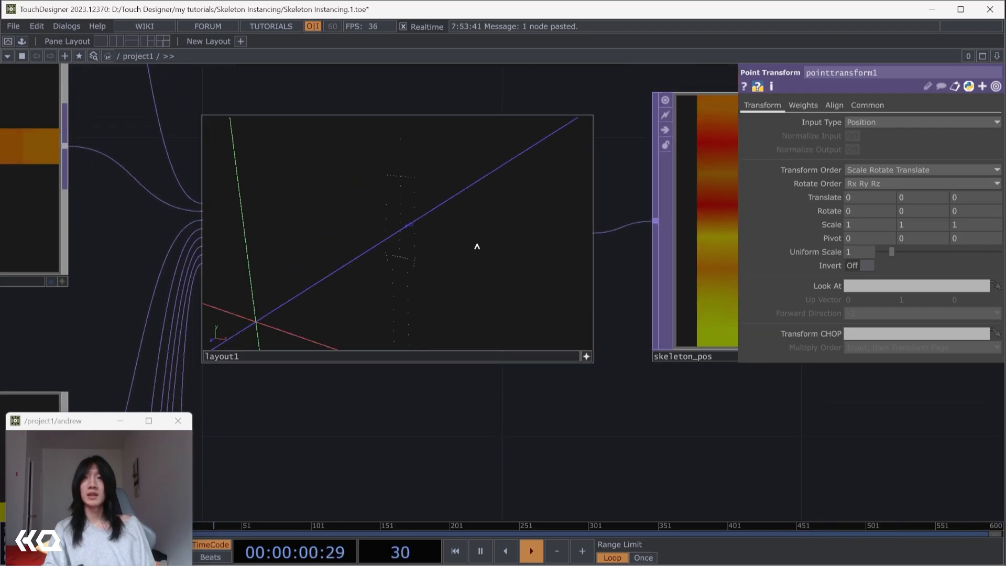
left_click_drag(442, 242, 427, 196)
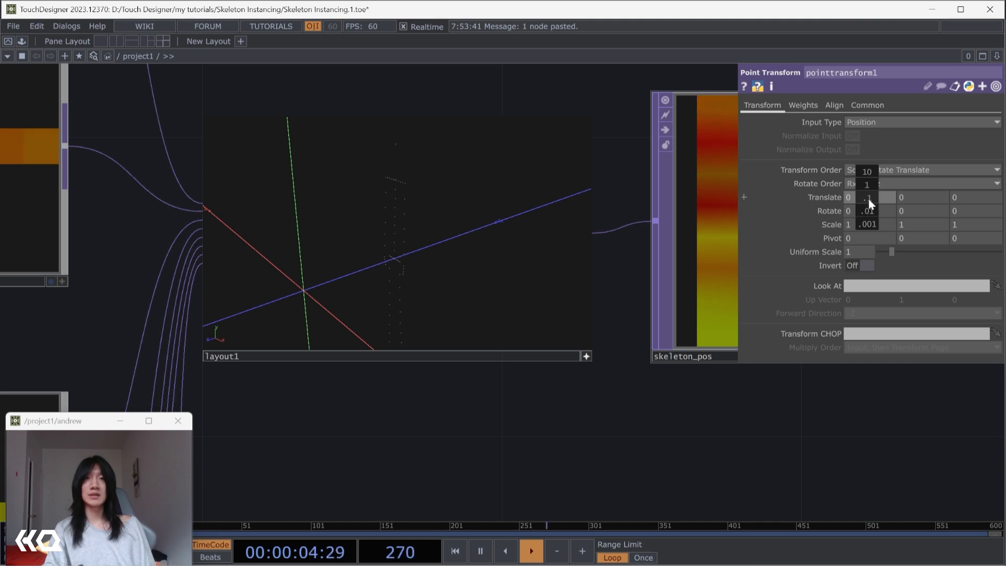
- Set pointtransform1's Z translate to 0.04 with X and Y at 0 to offset the head point
mouse_move(869, 200)
middle_mouse_down()
mouse_move(870, 213)
mouse_move(870, 184)
middle_mouse_up()
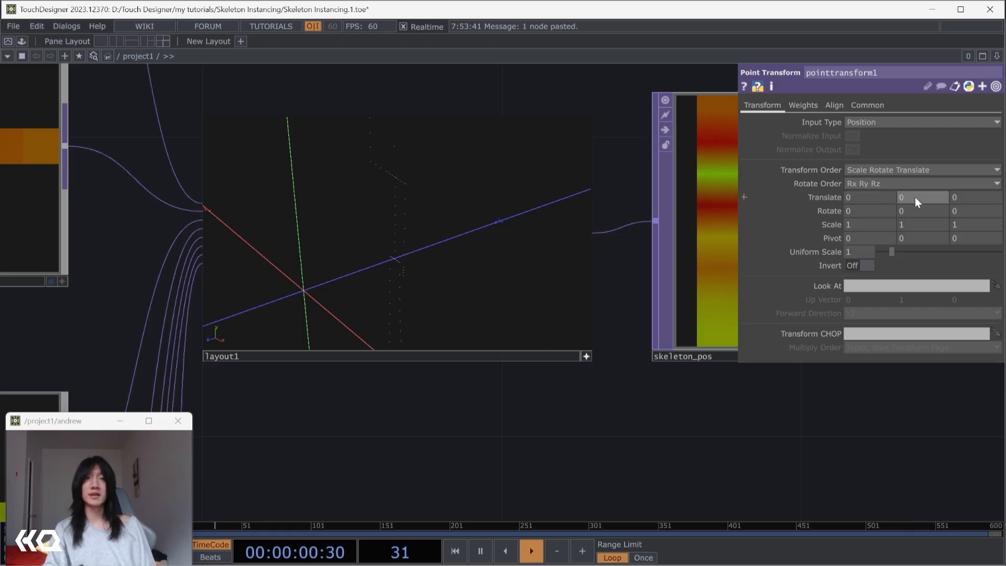
mouse_move(915, 197)
middle_mouse_down()
mouse_move(917, 208)
mouse_move(918, 178)
mouse_move(970, 193)
mouse_move(969, 211)
mouse_move(972, 174)
middle_mouse_up()
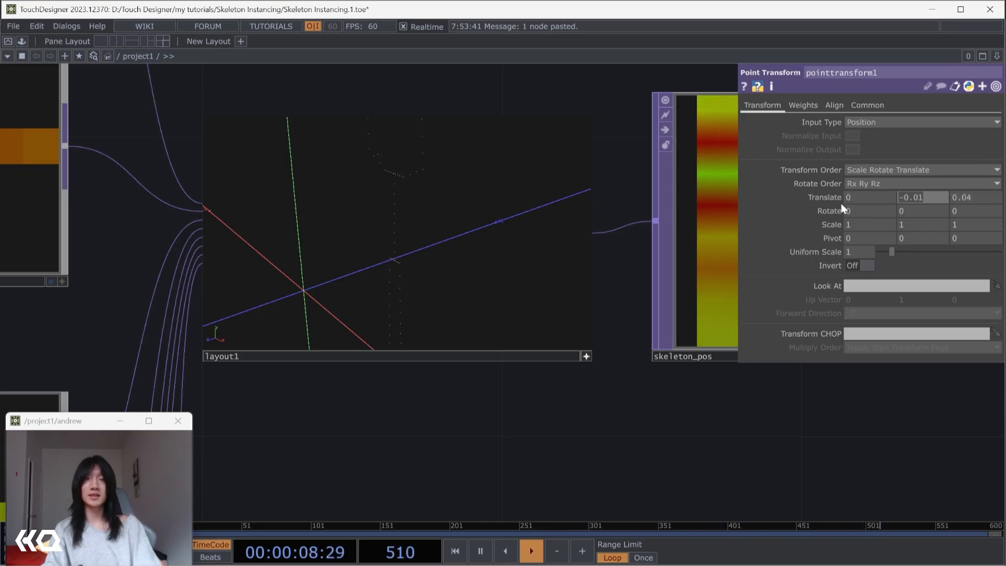
type("0")
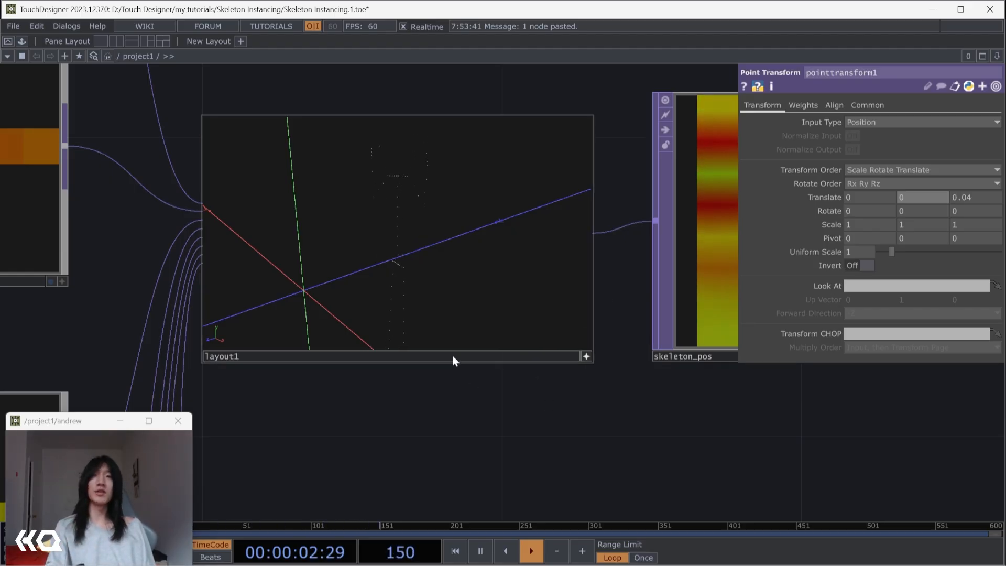
scroll(611, 414, "down", 3)
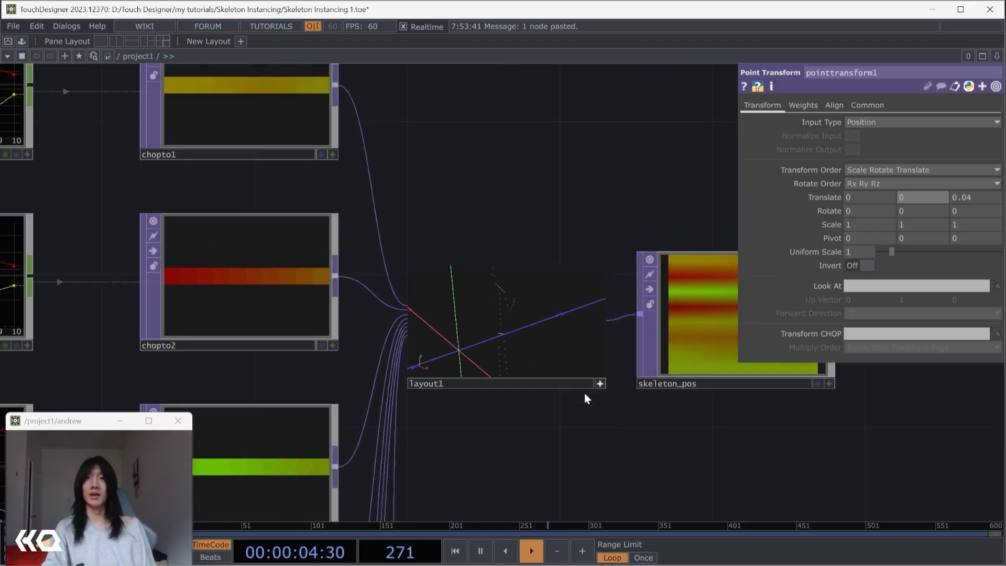
mouse_move(539, 340)
left_mouse_down()
mouse_move(582, 331)
mouse_move(529, 337)
left_mouse_up()
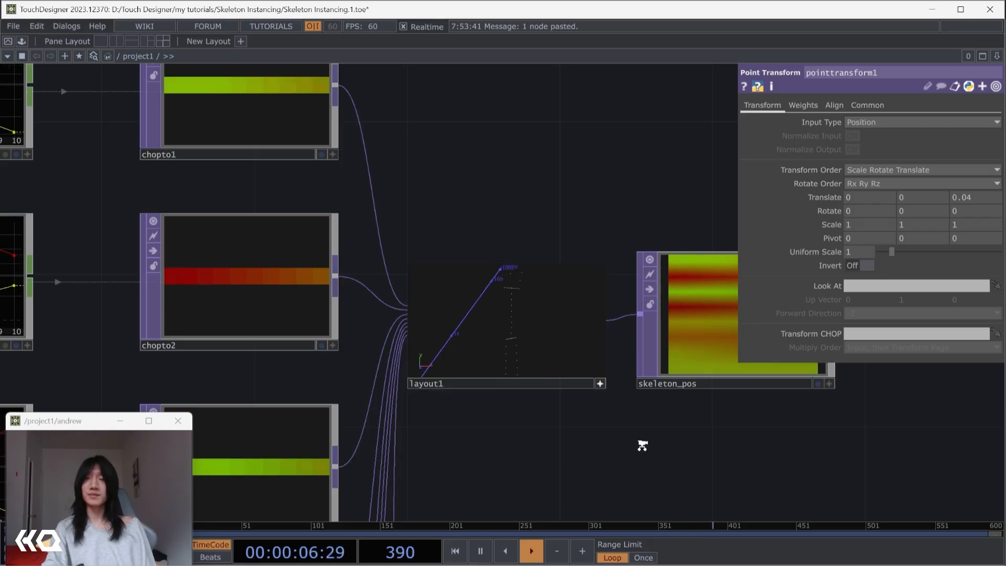
- Move skeleton_pos farther from layout1 to make room between the two nodes
scroll(420, 415, "down", 5)
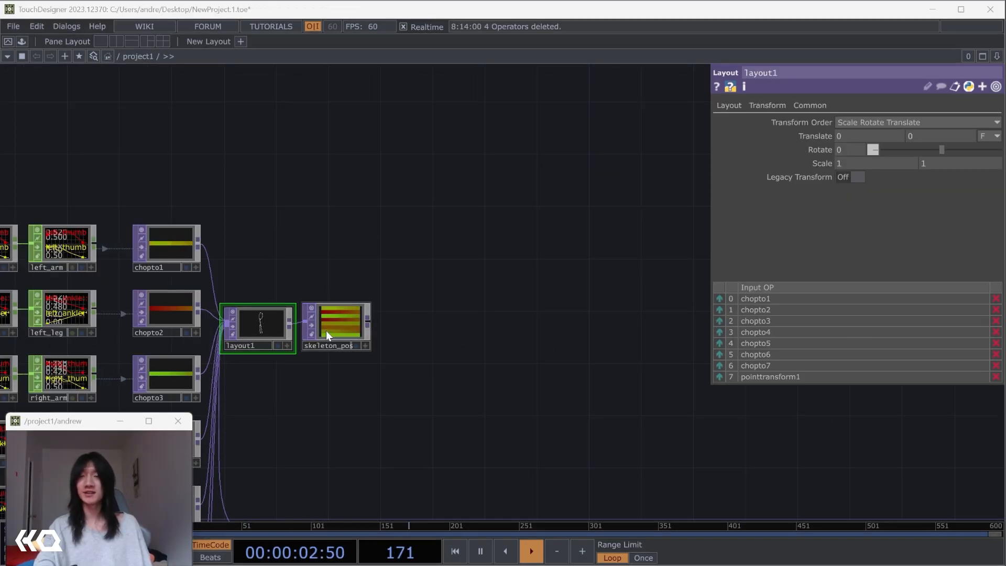
left_click_drag(338, 330, 451, 333)
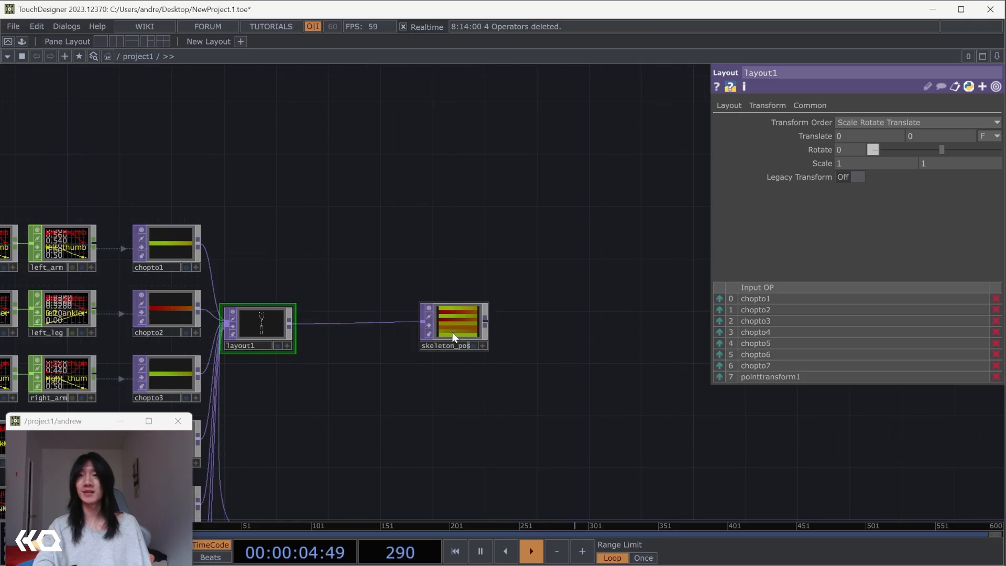
- Add a Noise TOP fed by layout1 and place it just below the connection to skeleton_pos
left_click(290, 328)
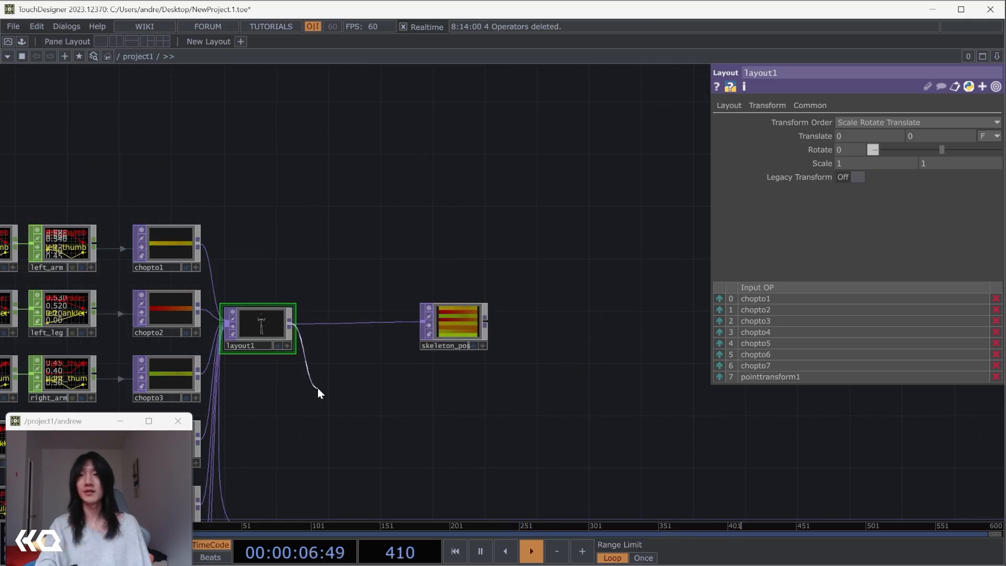
left_click(318, 387)
type("noise")
key("Return")
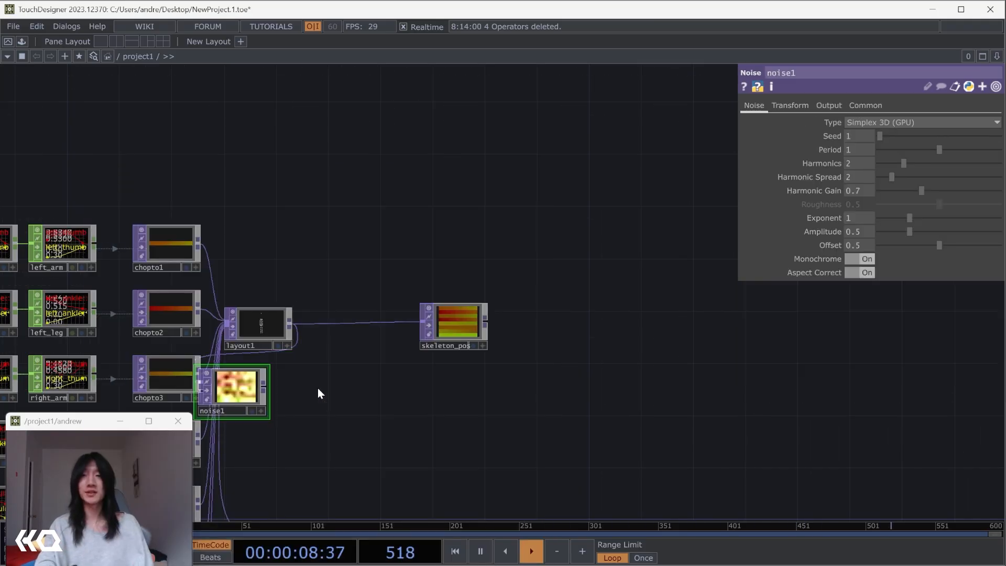
left_click(357, 394)
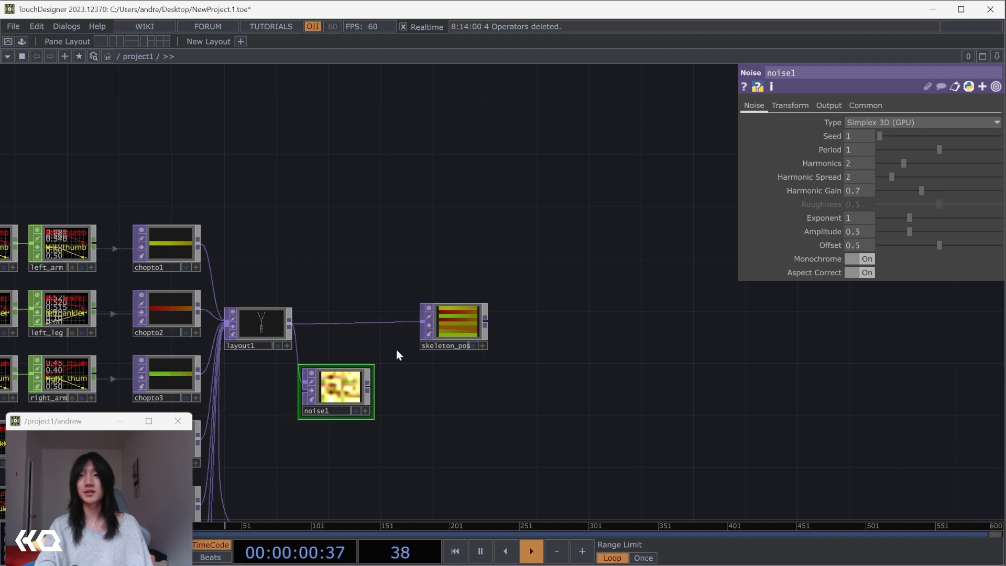
- Set noise1's RGB output to Noise only, without combining it with the input
left_click(822, 107)
left_click(860, 123)
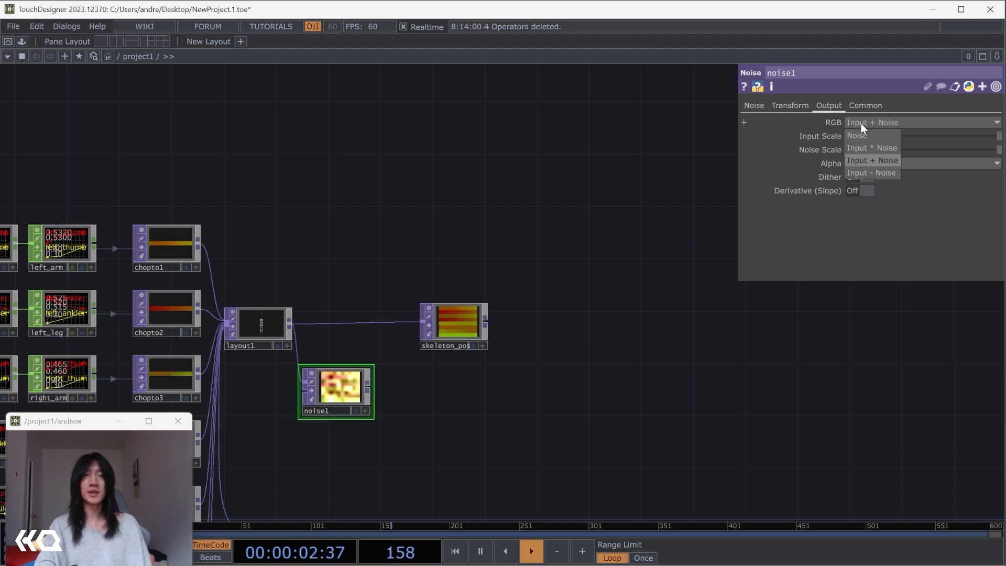
left_click(860, 136)
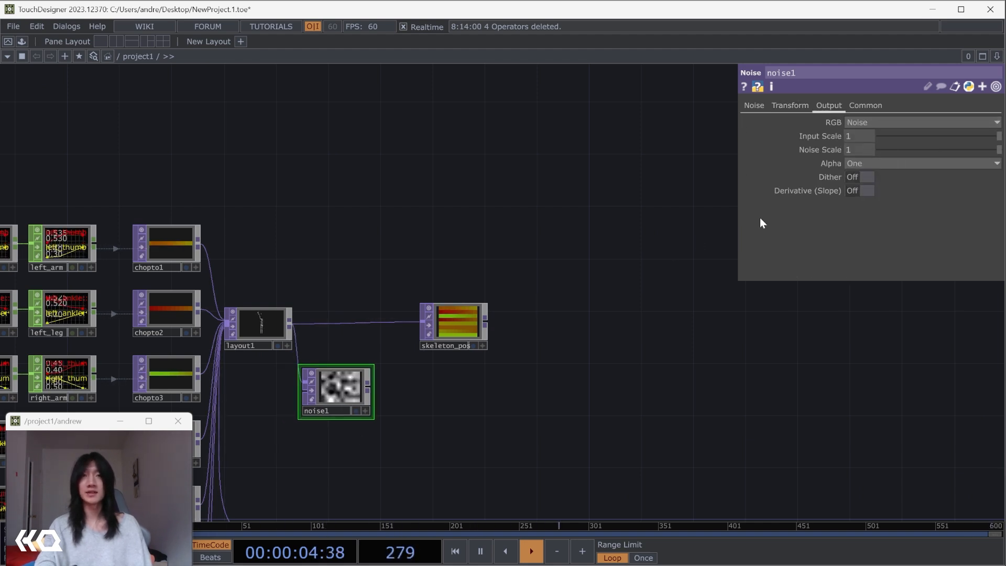
- Set noise1's seed to 1141, period to 1.33, amplitude to 0.67 and offset to 1
left_click(764, 106)
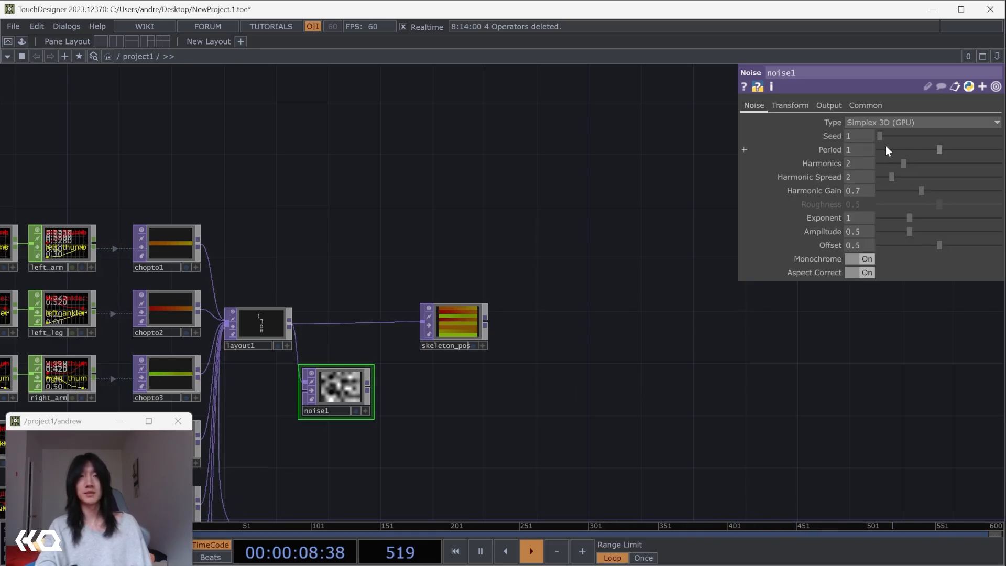
left_click_drag(878, 136, 957, 149)
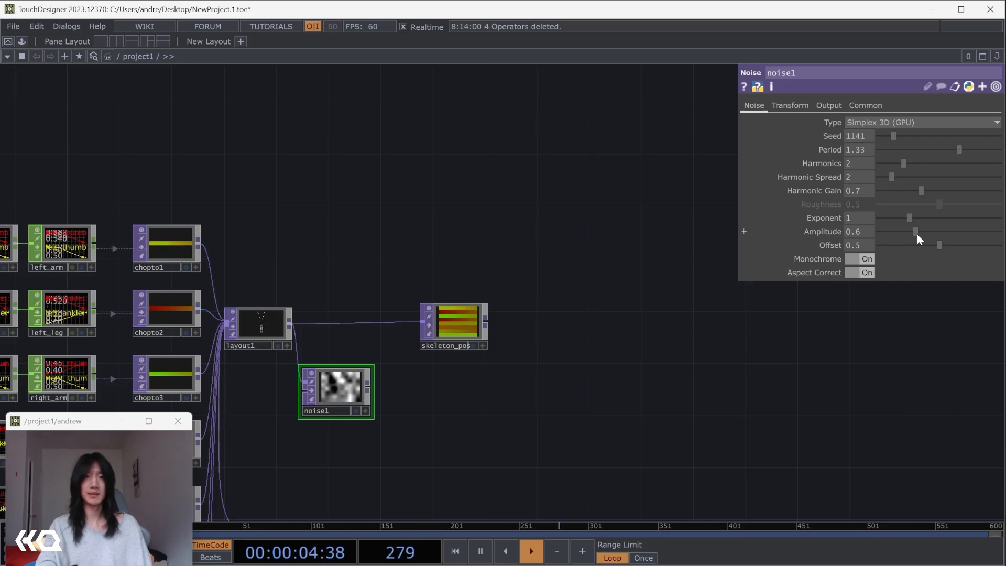
left_click_drag(917, 235, 921, 234)
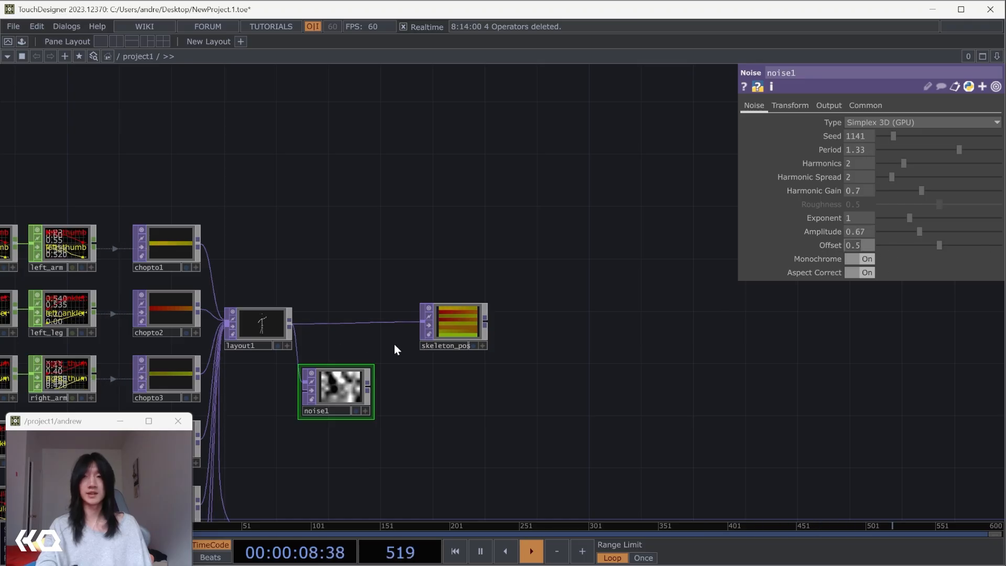
type("1")
key("Return")
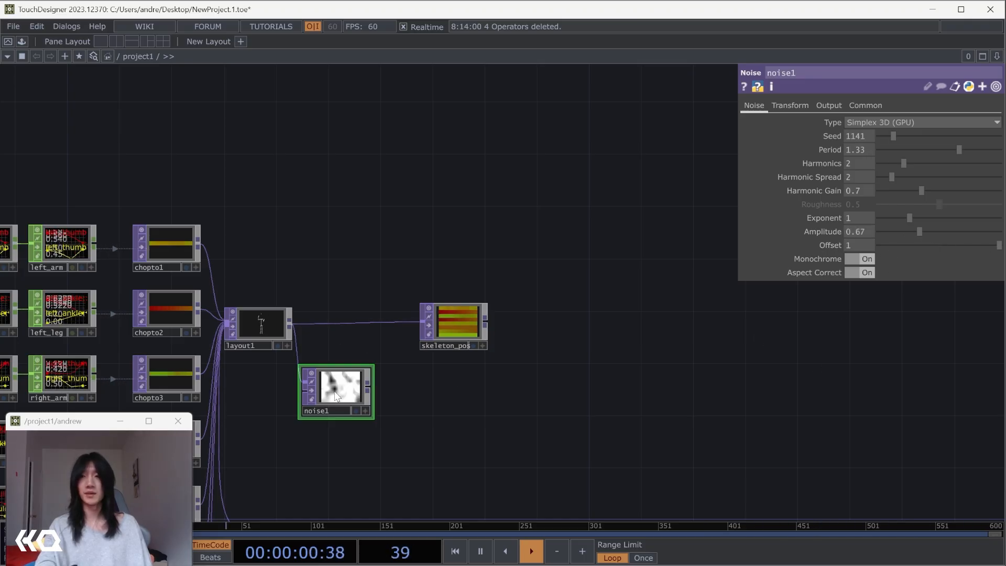
- Append a Null TOP to noise1 and align it directly below skeleton_pos
left_click(366, 390)
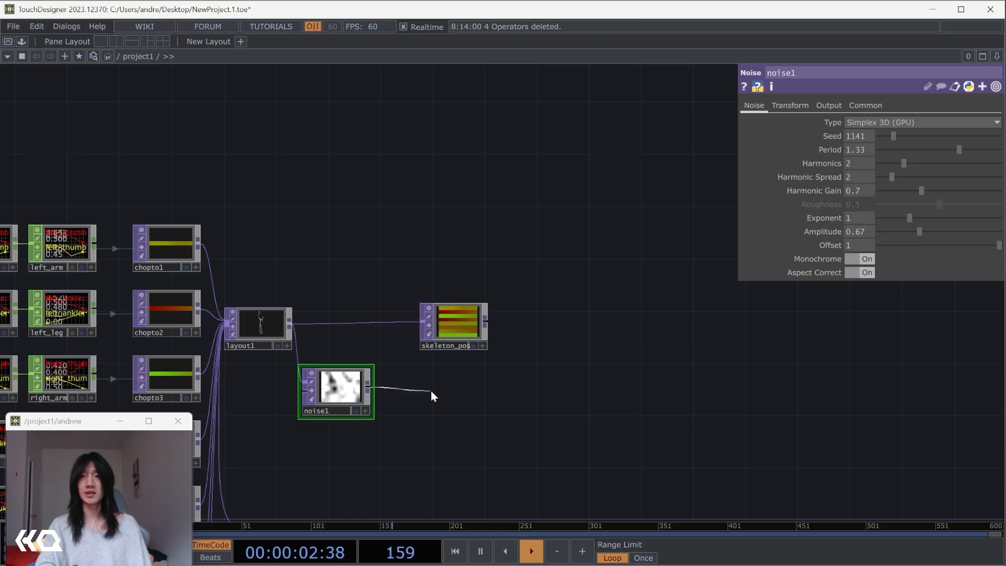
left_click(423, 392)
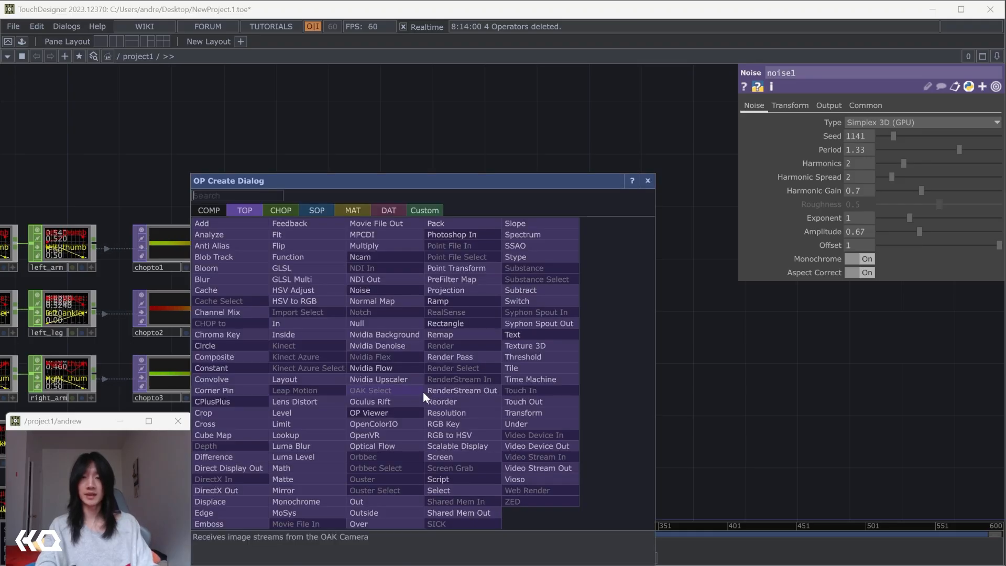
type("nu")
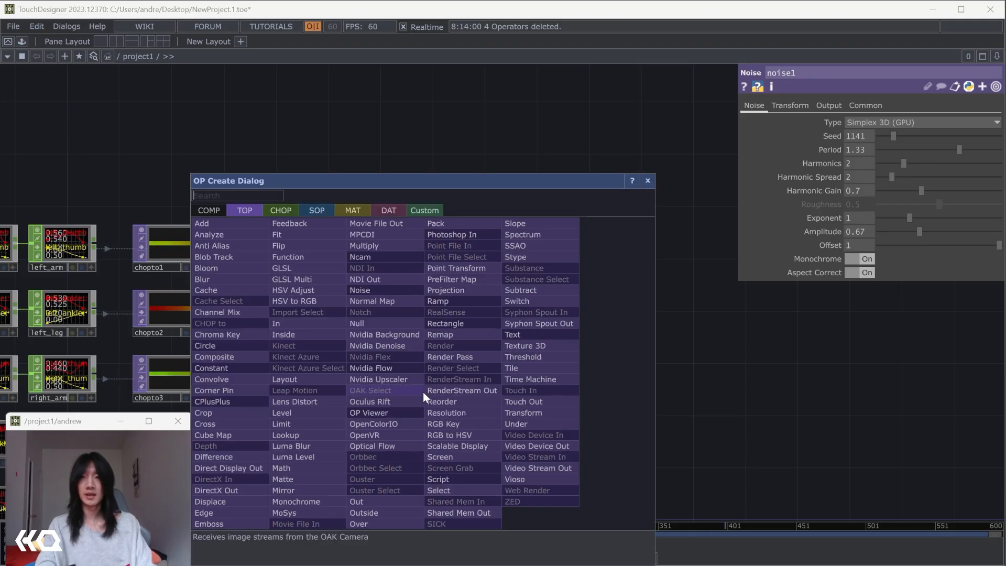
type("ll")
key("Return")
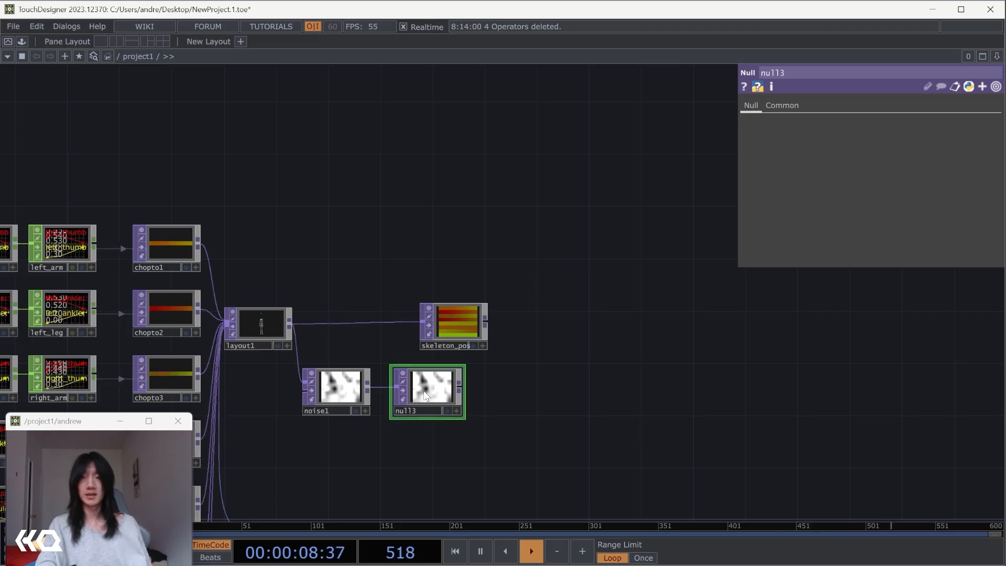
left_click_drag(425, 397, 448, 394)
- Rename the Null after noise1 as skeleton_scale
double_click(439, 410)
type("ske")
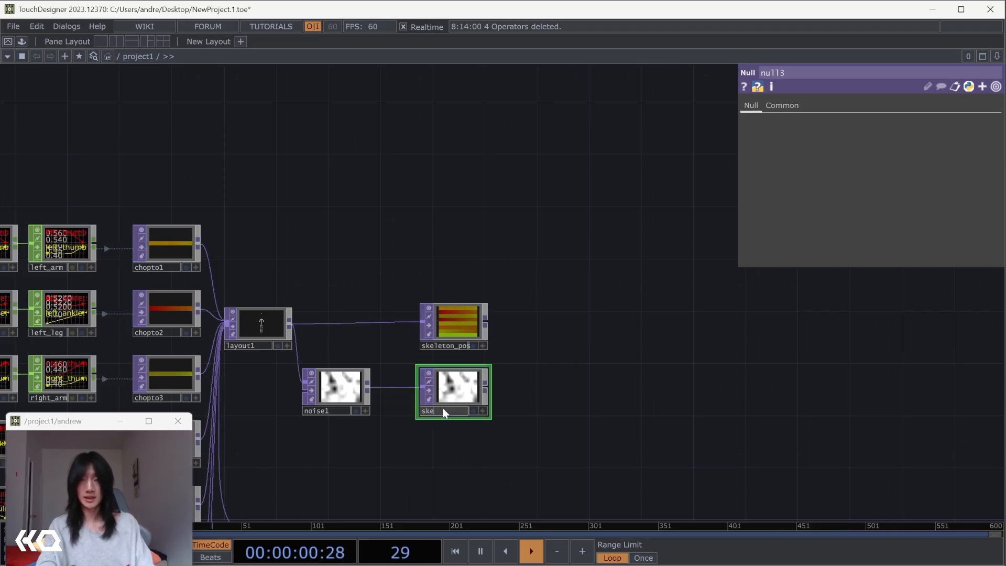
type("leton_scale")
key("Return")
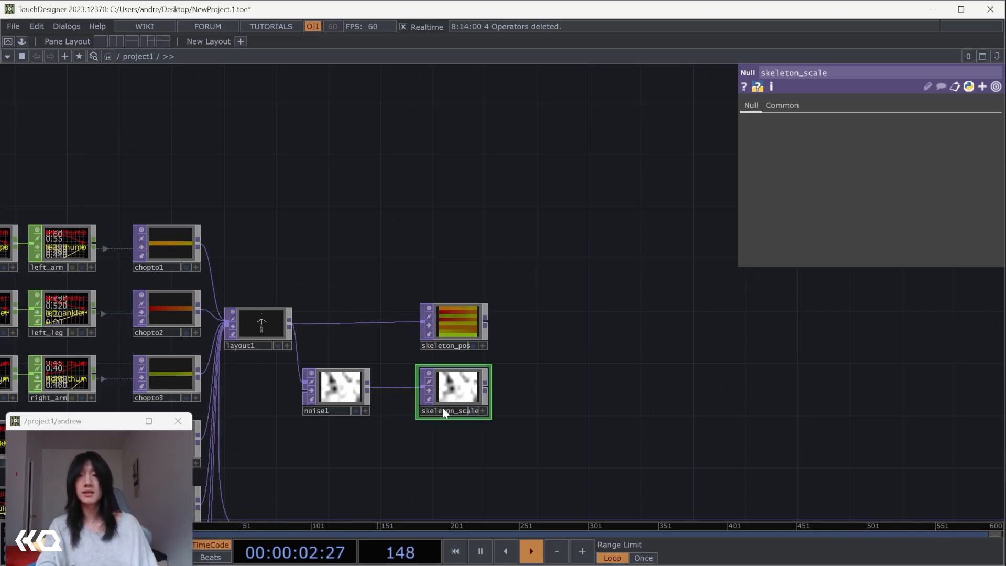
- Duplicate noise1 and skeleton_scale together and place the copies directly below the originals
left_click_drag(480, 456, 283, 387)
key("ctrl+c")
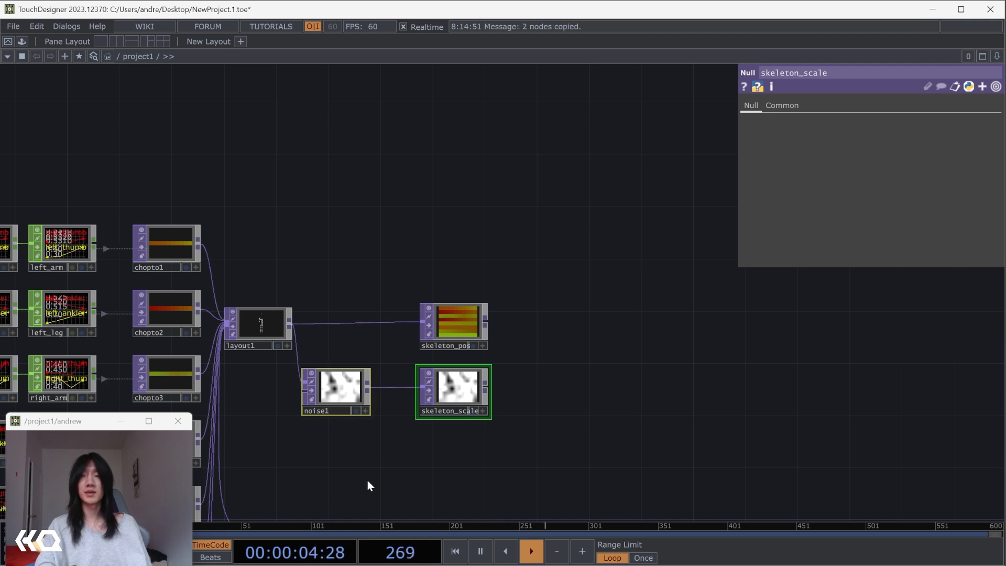
key("ctrl+v")
left_click(341, 458)
- Rename the duplicated Null after noise2 as skeleton_col
left_click(458, 481)
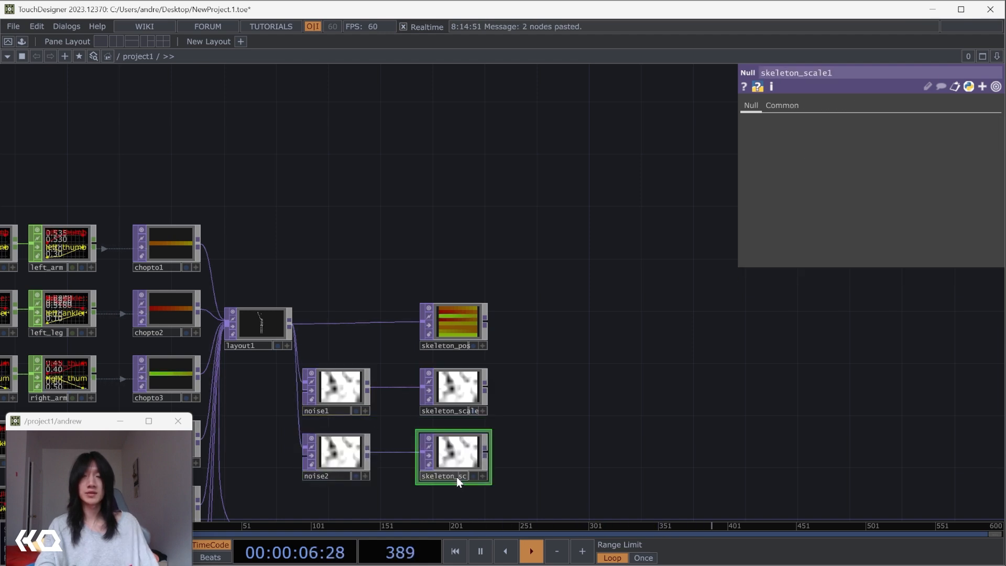
key("End")
key("BackSpace")
key("BackSpace")
key("BackSpace")
key("BackSpace")
key("BackSpace")
key("BackSpace")
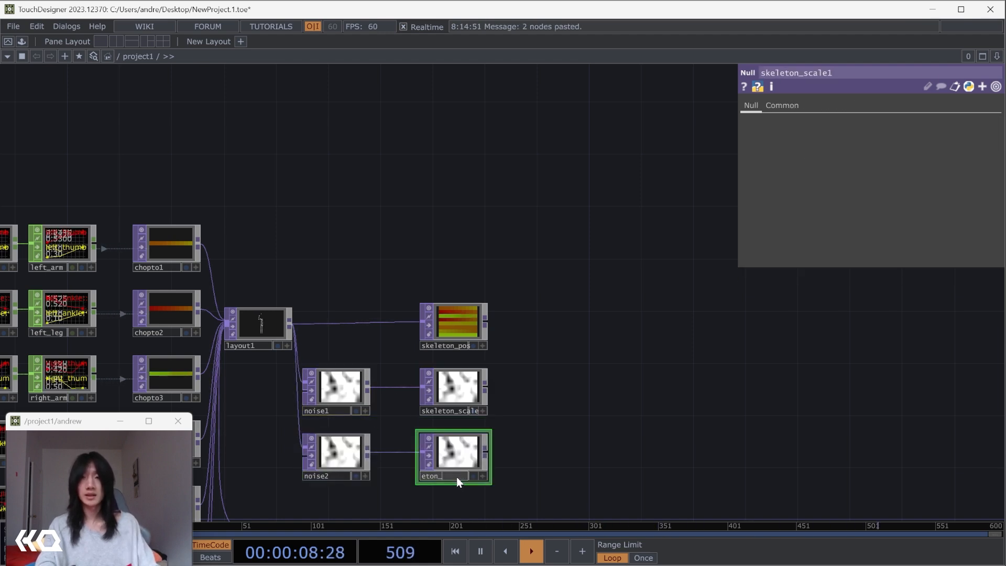
type("col")
key("Return")
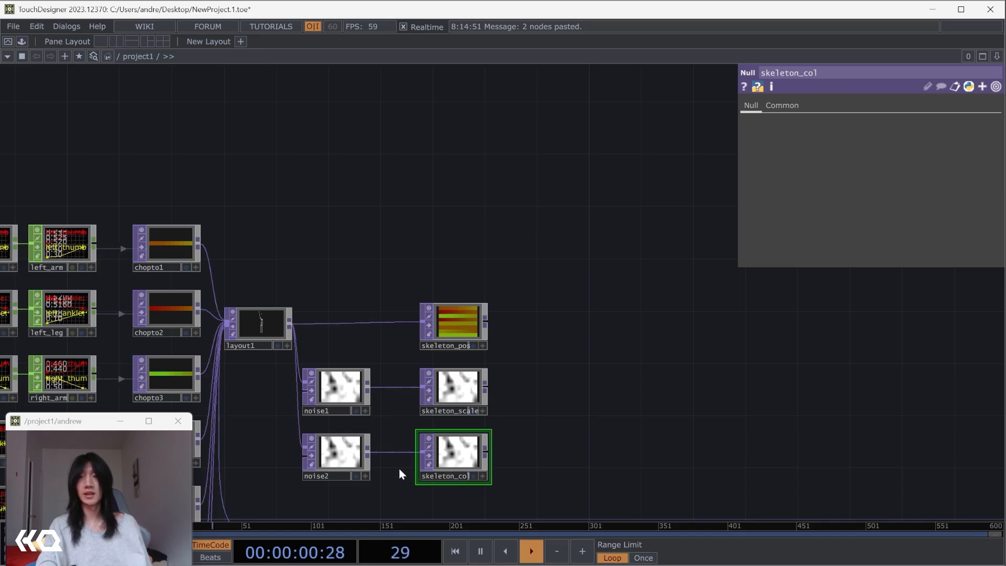
- Turn off Monochrome on noise2 and set its offset to 0.611 and amplitude to 0.42
left_click(344, 454)
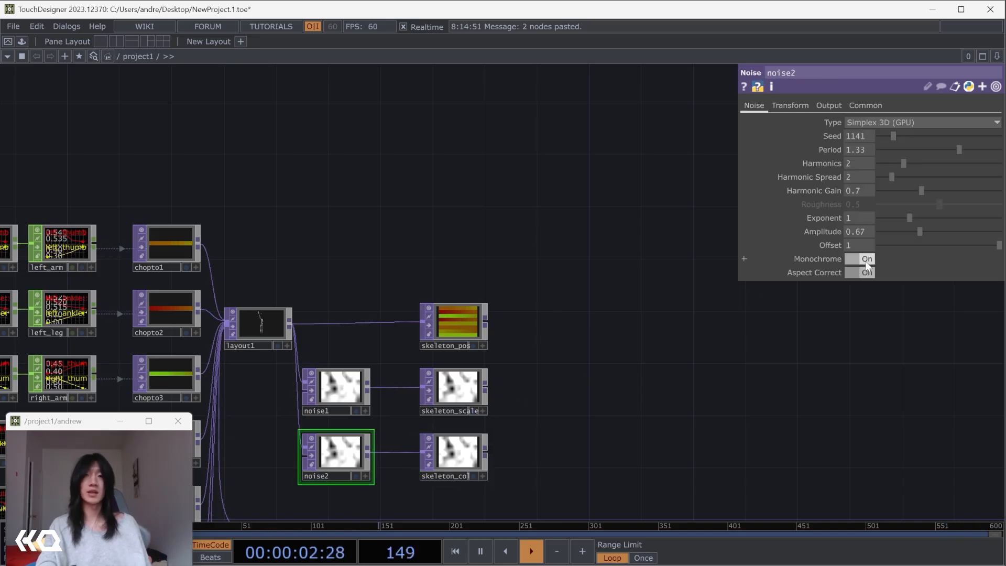
left_click(865, 259)
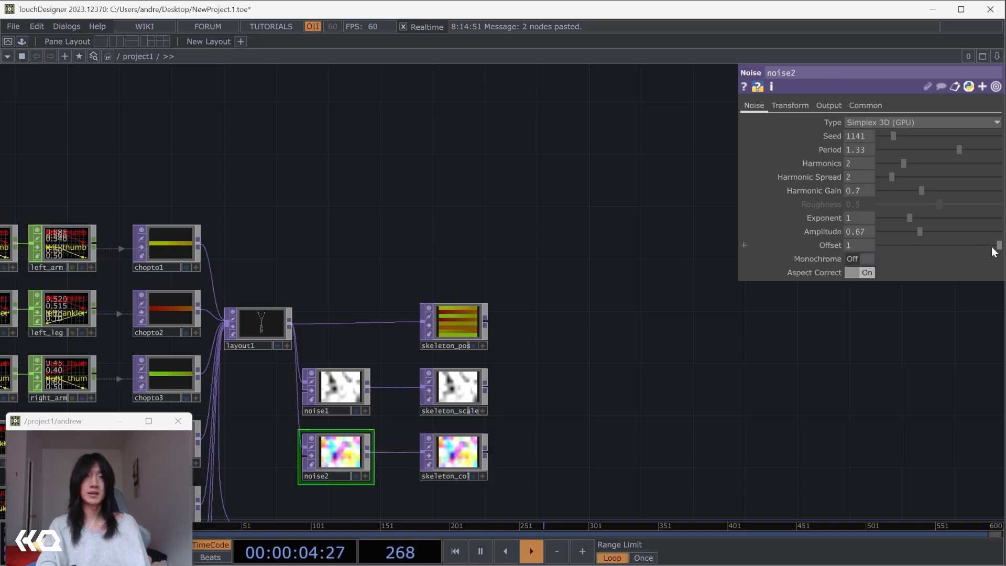
left_click_drag(992, 248, 904, 233)
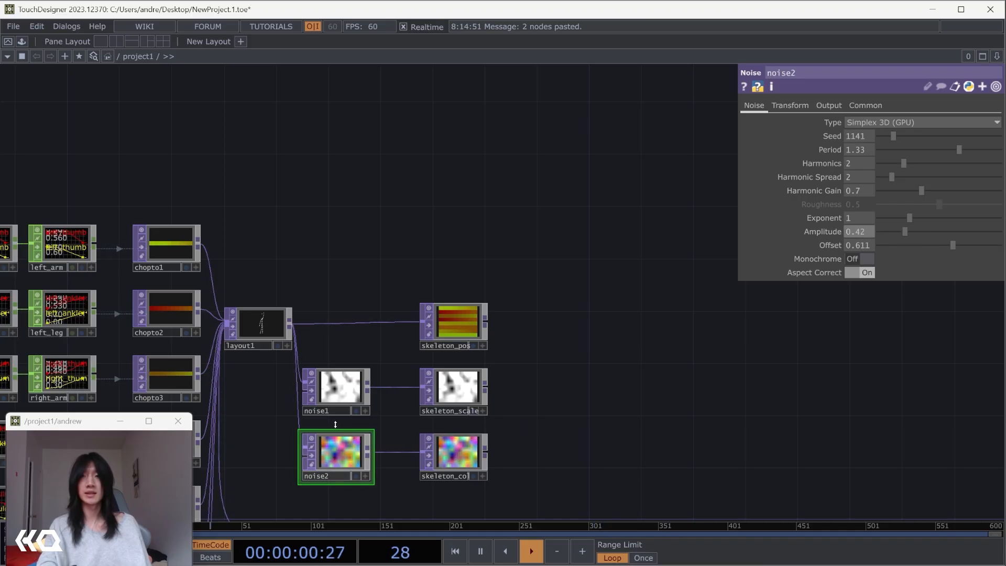
- Select layout1, both Noise TOPs and the three skeleton Nulls together, and set Input Smoothness and Viewer Smoothness to Nearest Pixel
mouse_move(249, 375)
left_mouse_down()
mouse_move(425, 478)
mouse_move(546, 498)
mouse_move(238, 296)
mouse_move(243, 395)
left_mouse_up()
left_click_drag(227, 259, 548, 492)
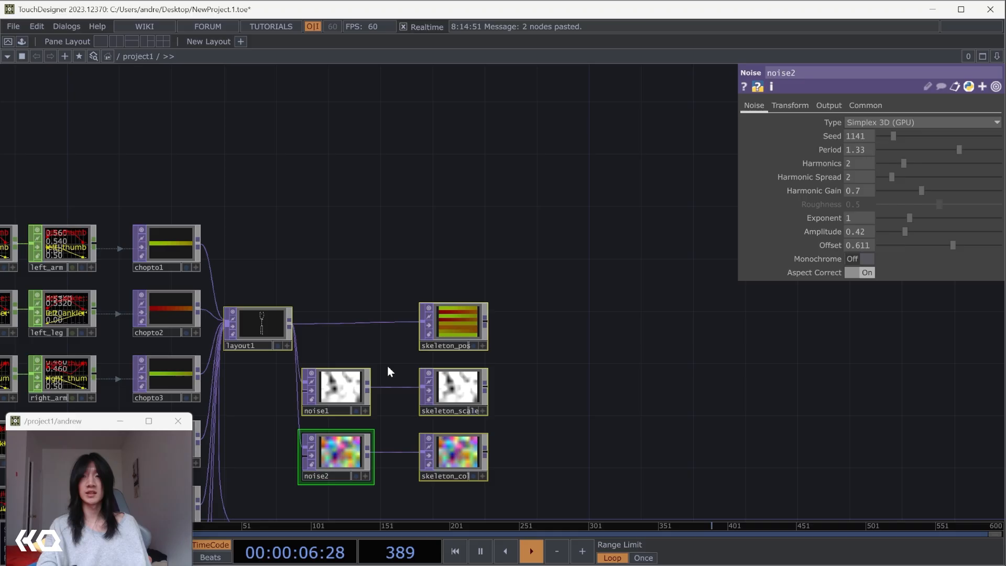
left_click(880, 105)
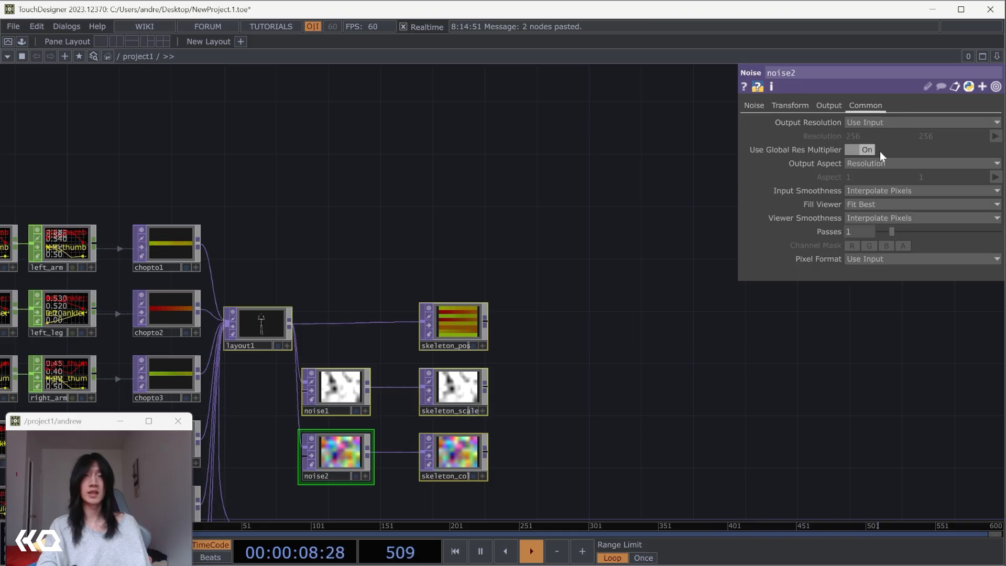
left_click(901, 191)
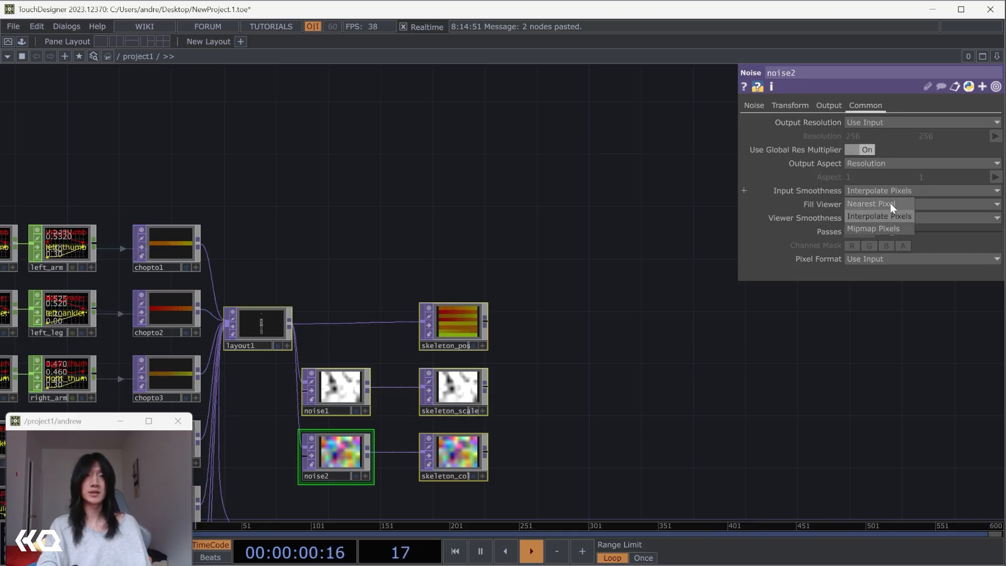
left_click(890, 203)
left_click(891, 218)
left_click(880, 230)
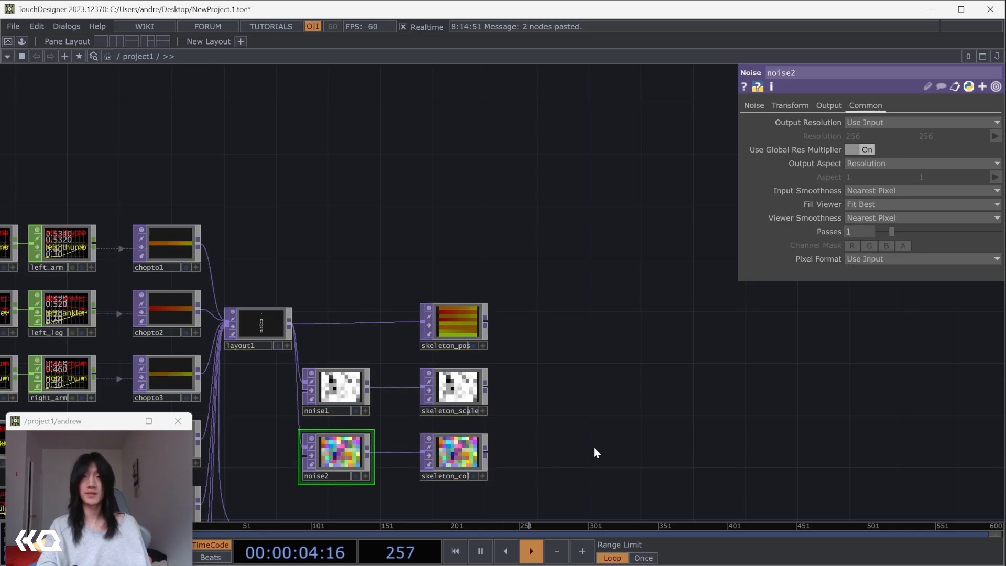
- Move skeleton_pos, skeleton_scale and skeleton_col together farther away from the Noise TOPs
left_click_drag(437, 263, 512, 471)
right_click_drag(512, 472, 513, 475)
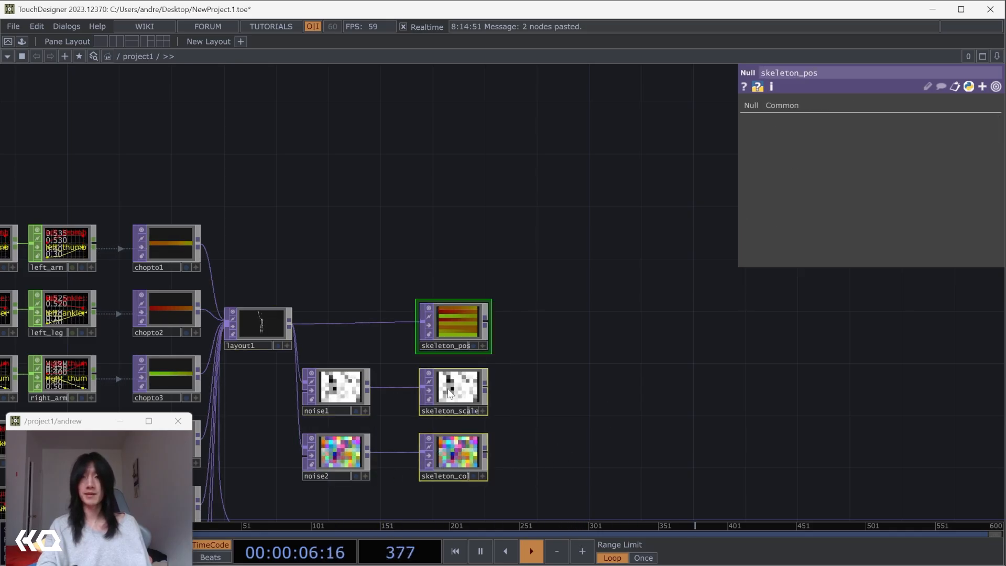
left_click_drag(457, 389, 537, 388)
- Add a Circle SOP in the empty network area beyond the three skeleton Nulls
left_click_drag(667, 389, 443, 305)
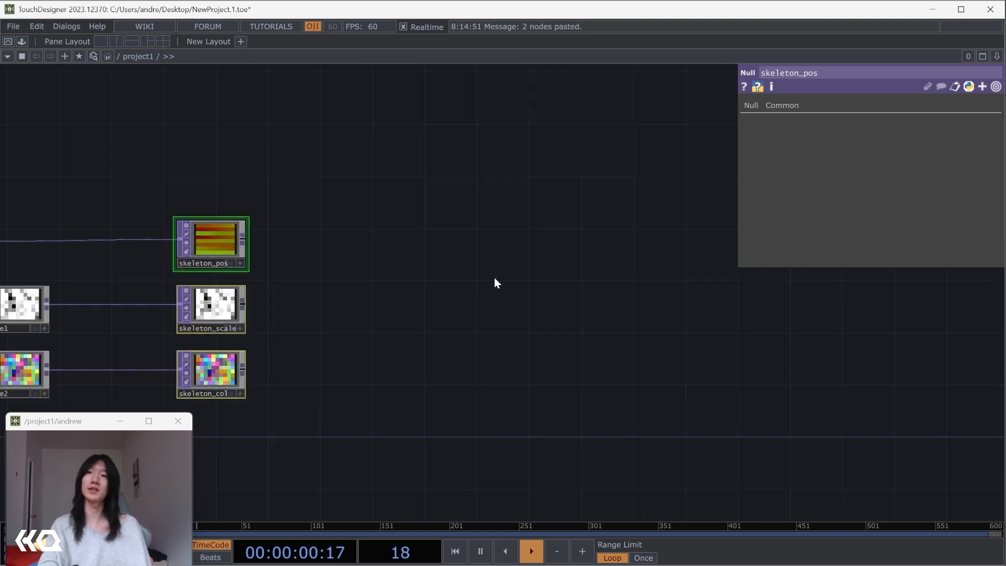
key("Tab")
key("Tab")
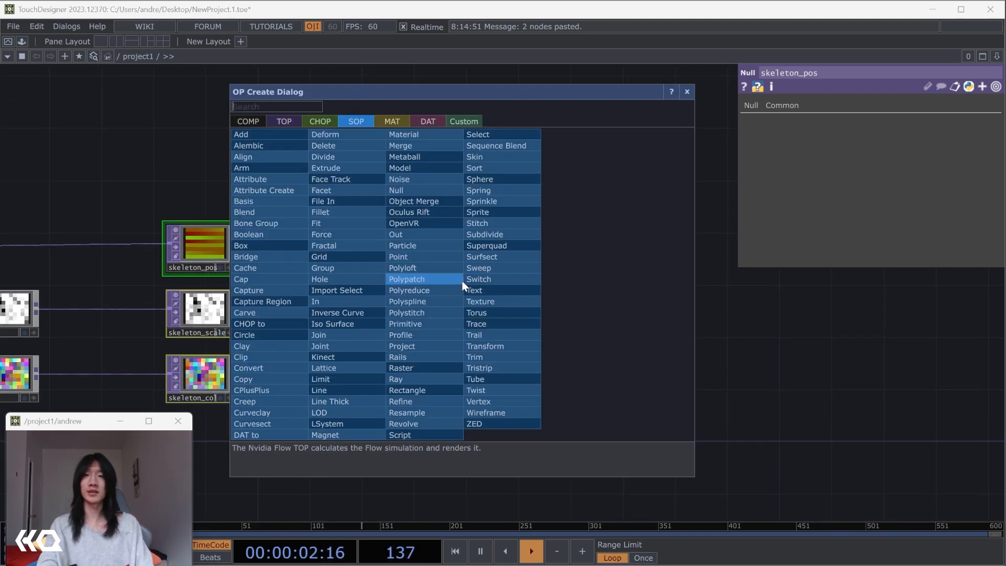
type("circle")
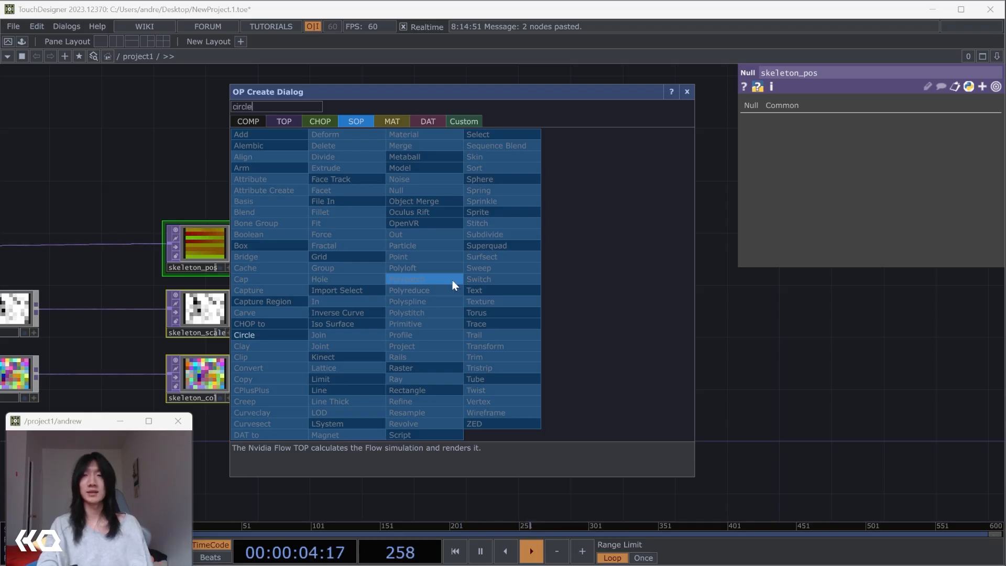
left_click(280, 336)
left_click(425, 319)
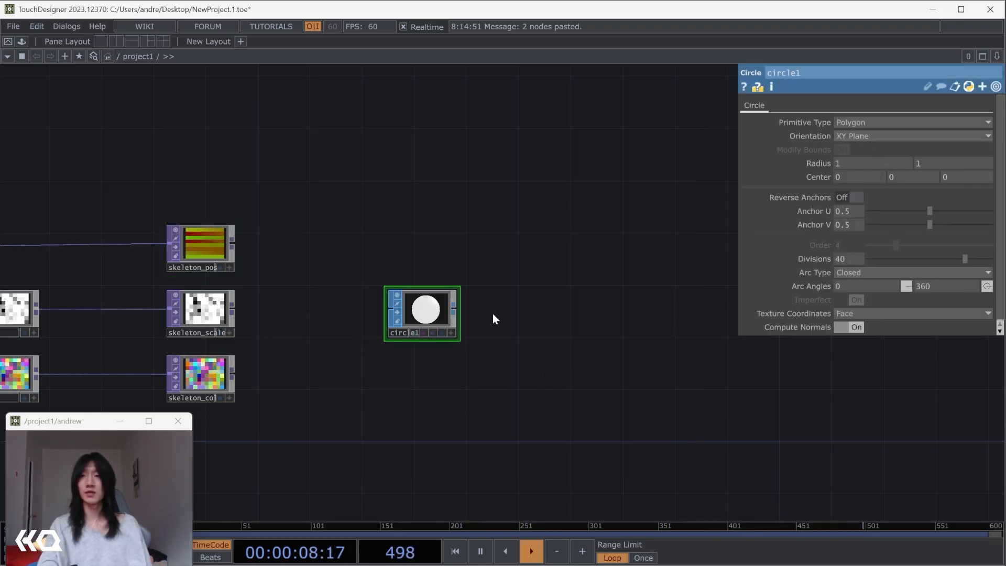
- Append a Transform SOP to circle1 and set its Uniform Scale to 0.05
right_click(456, 311)
left_click(524, 361)
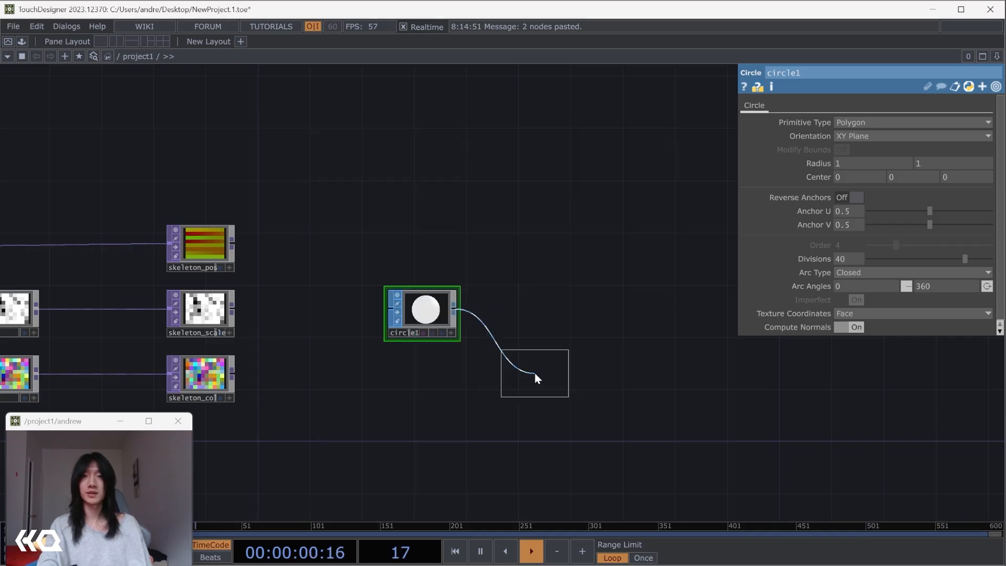
left_click(507, 313)
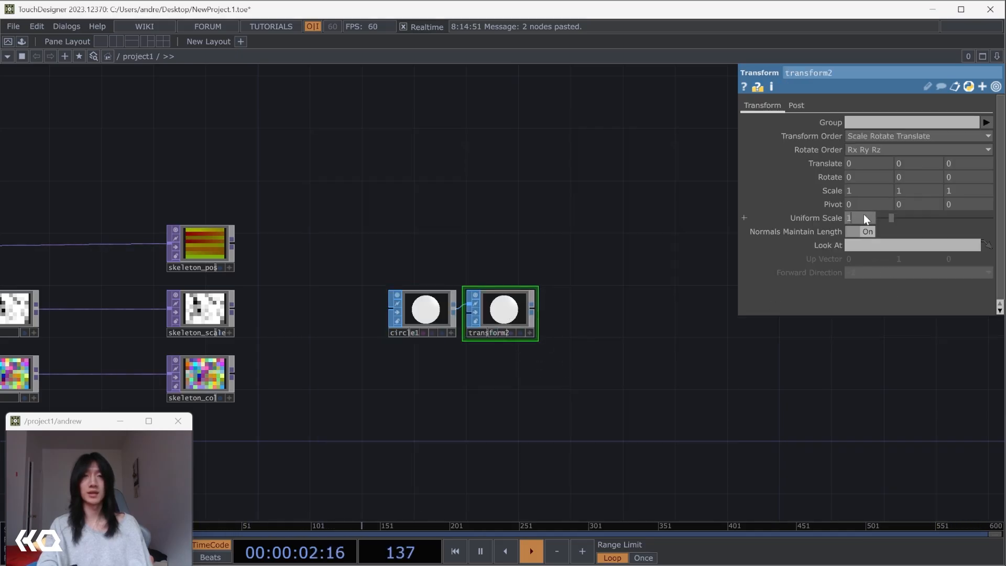
left_click(869, 213)
type("0.0")
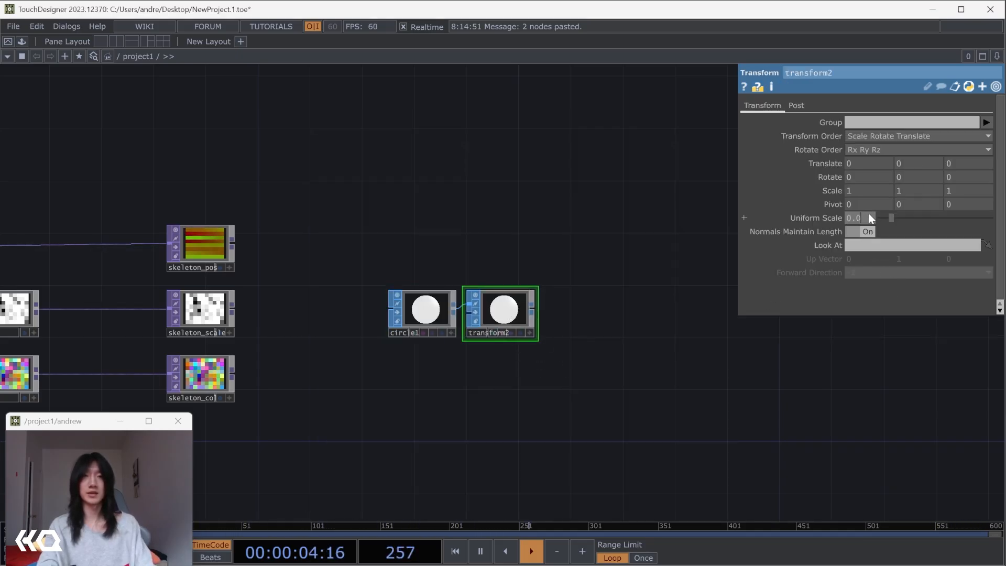
type("5")
key("Return")
- Append a Geometry COMP to the output of transform2
right_click(532, 310)
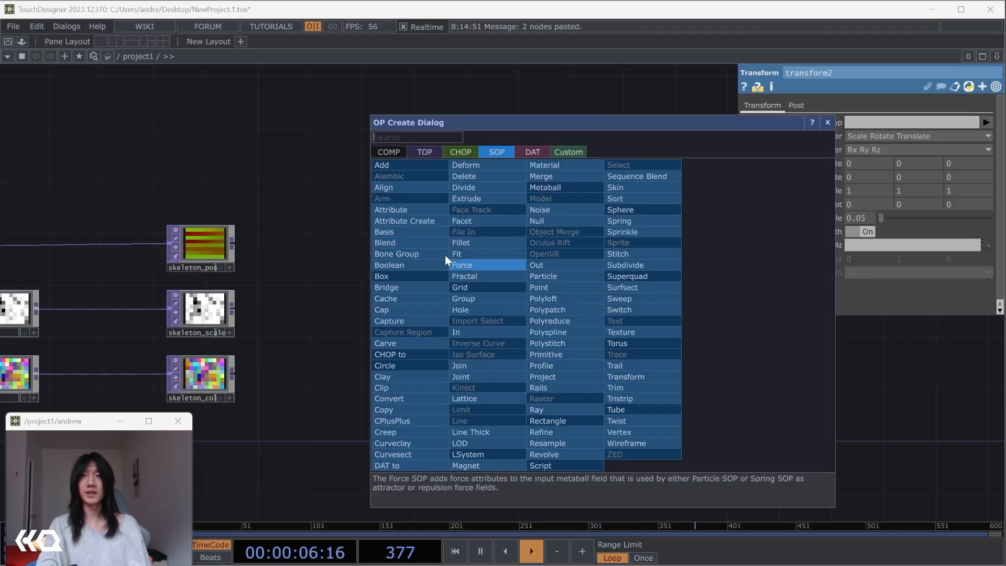
left_click(389, 152)
left_click(411, 262)
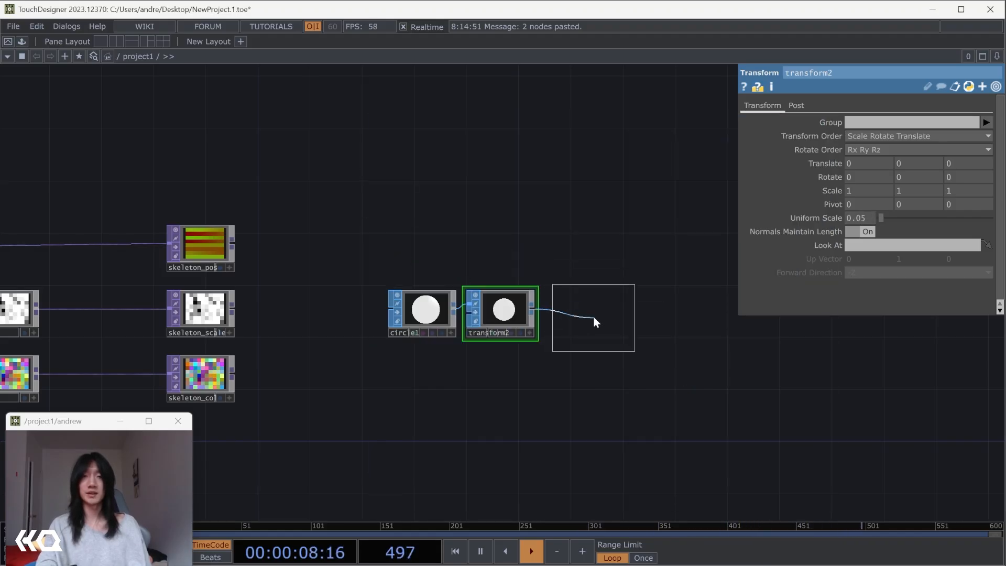
left_click(593, 312)
scroll(913, 246, "up", 3)
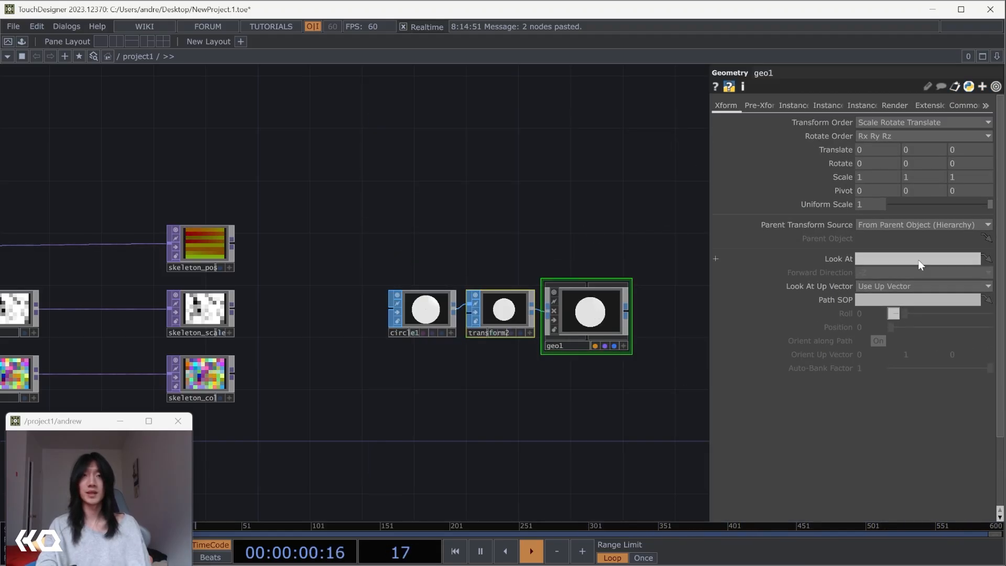
- Add a Camera COMP directly above geo1 in the network
key("Tab")
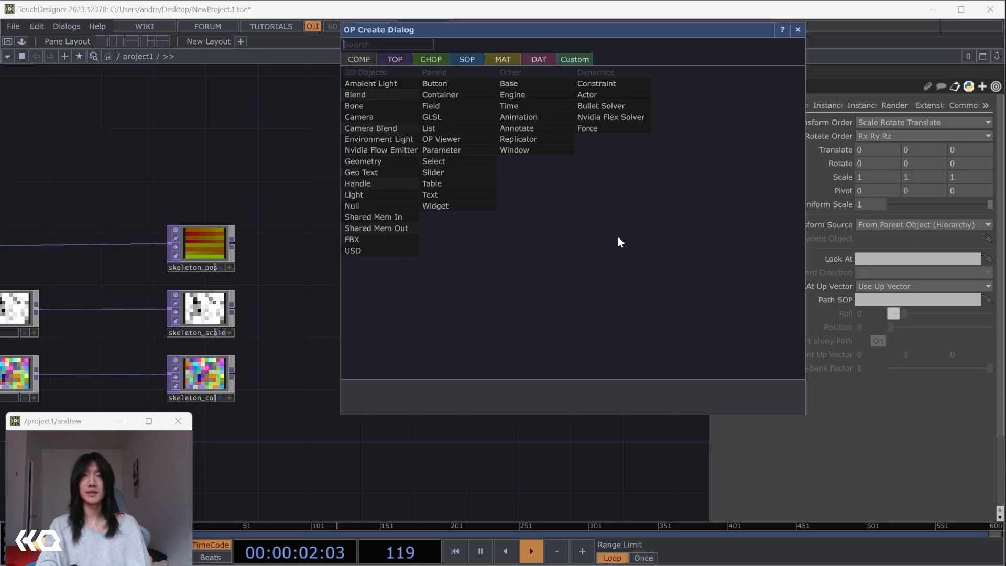
left_click(413, 134)
left_click(585, 231)
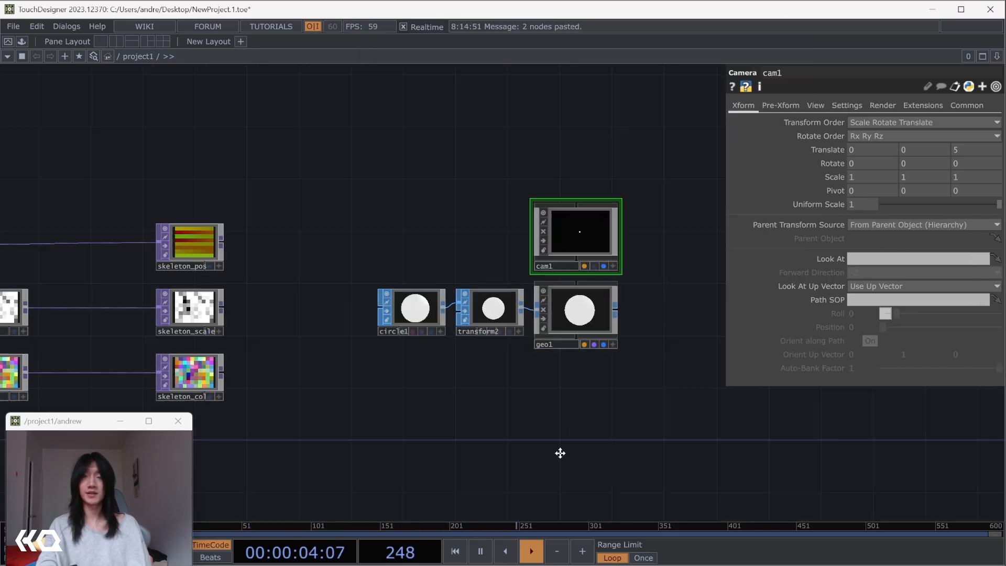
- Add a Constant MAT below geo1 and assign it as geo1's Material parameter
key("Tab")
left_click(460, 210)
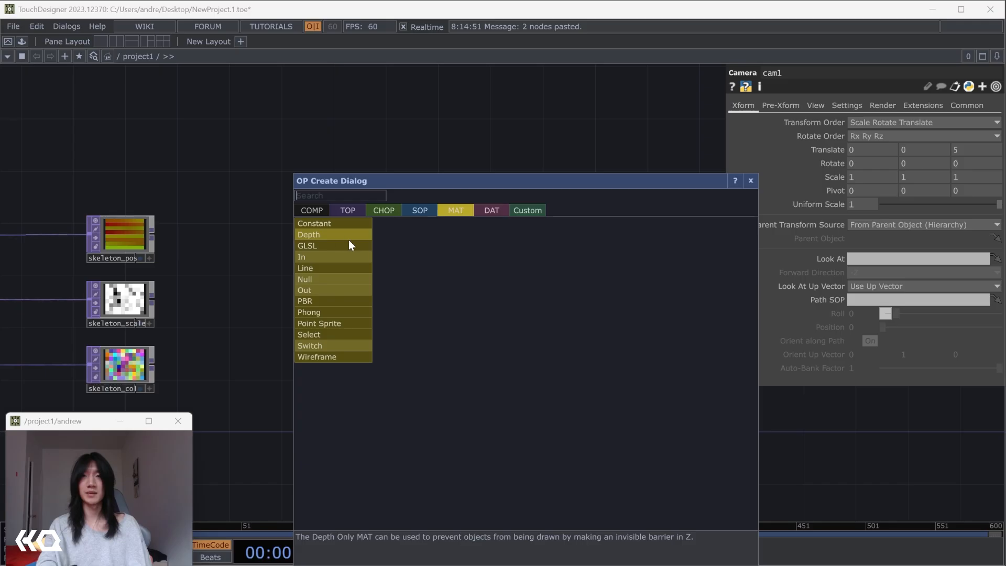
left_click(335, 226)
left_click(508, 379)
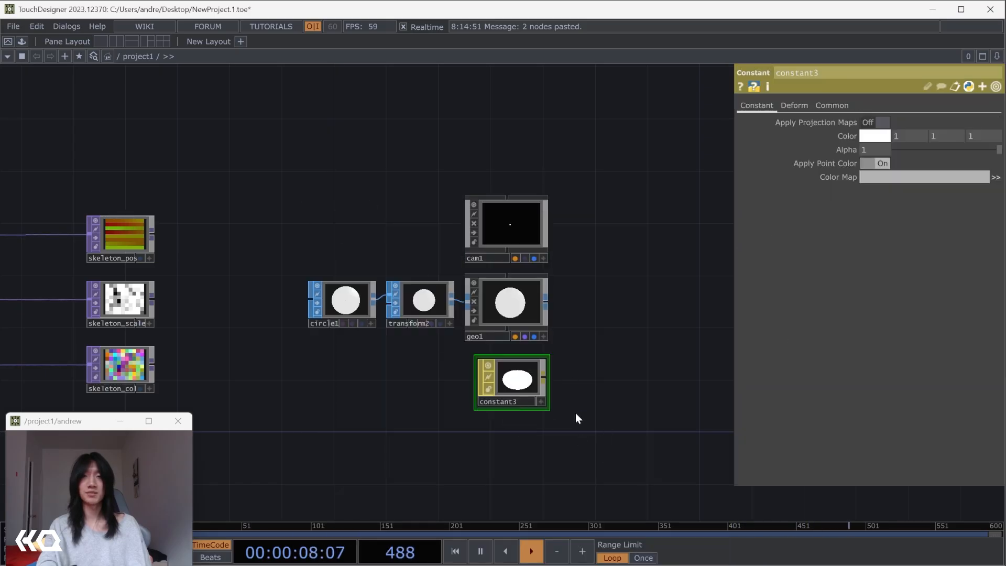
left_click_drag(517, 379, 502, 283)
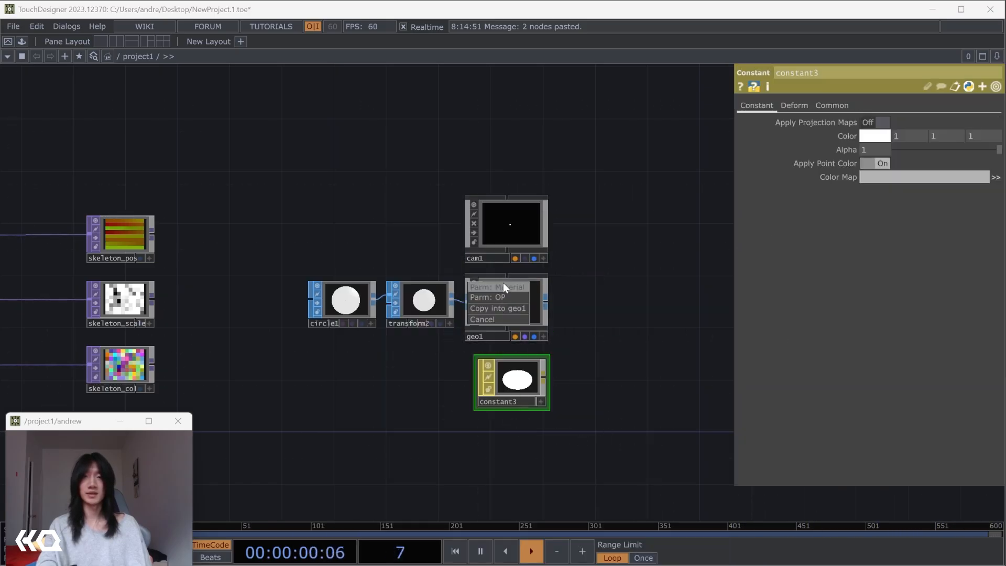
left_click(503, 286)
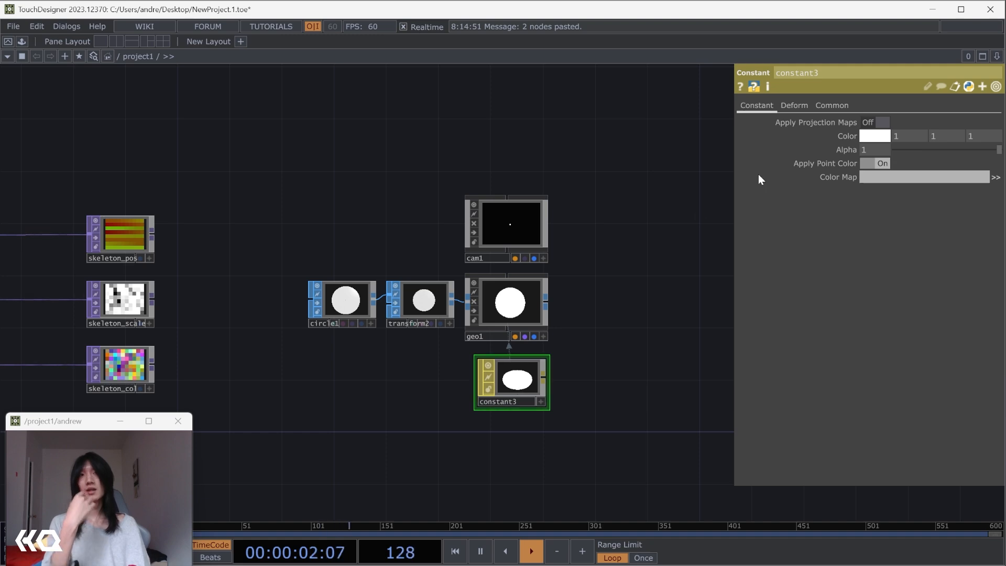
- Add a Render TOP beside geo1, on the side opposite transform2
key("Tab")
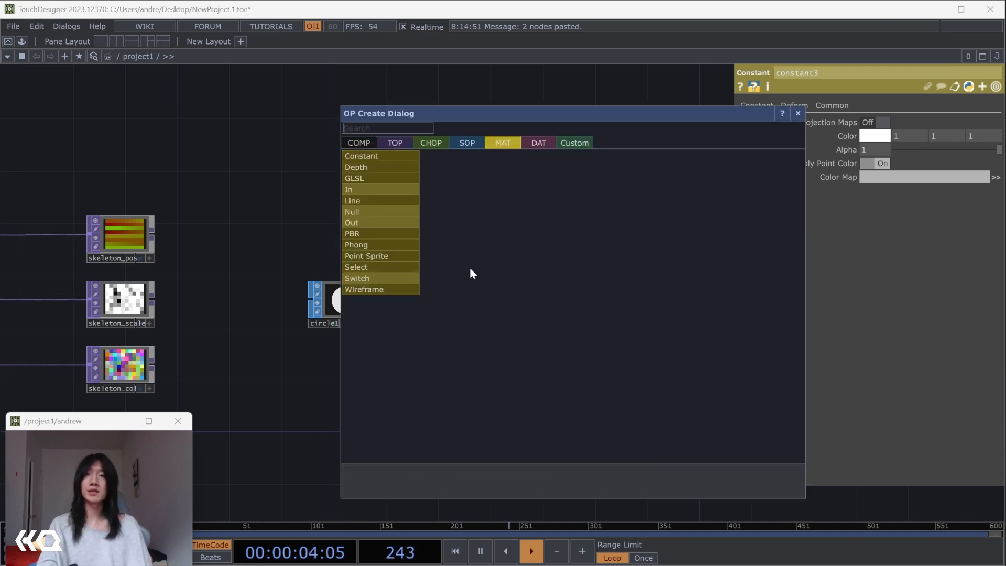
left_click(398, 141)
type("render")
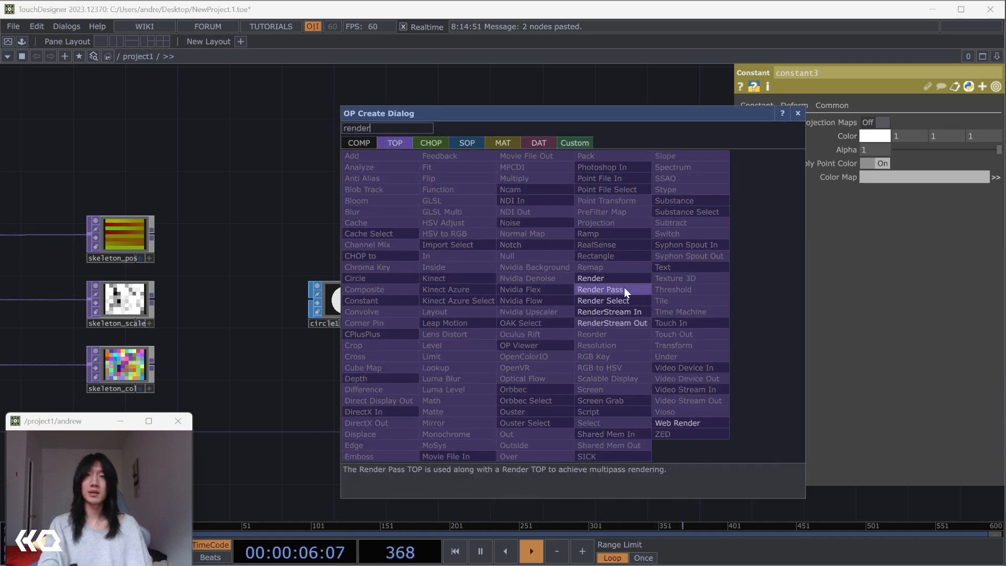
left_click(607, 279)
left_click(593, 305)
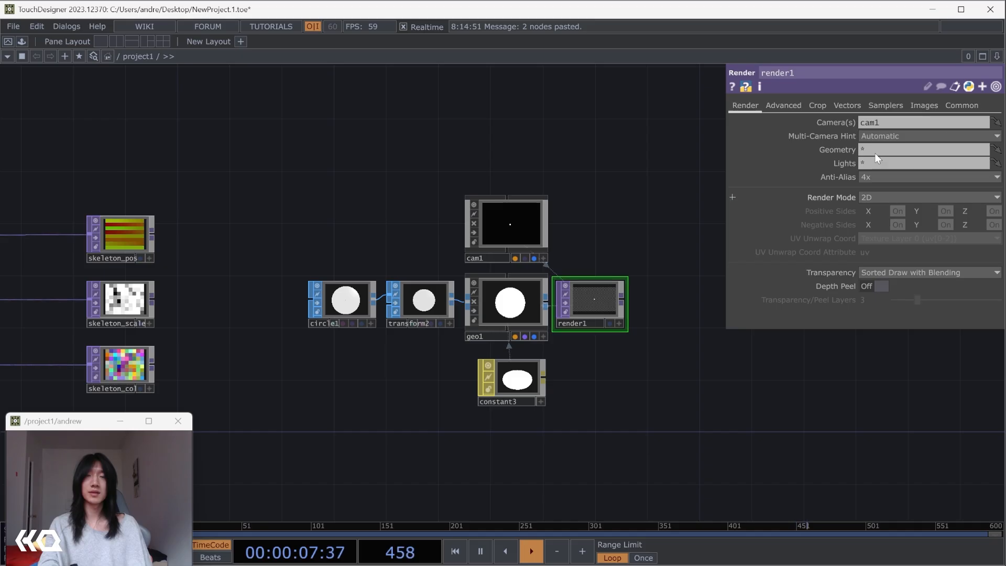
- Set the resolution of render1 to 1080 by 1920
left_click(948, 105)
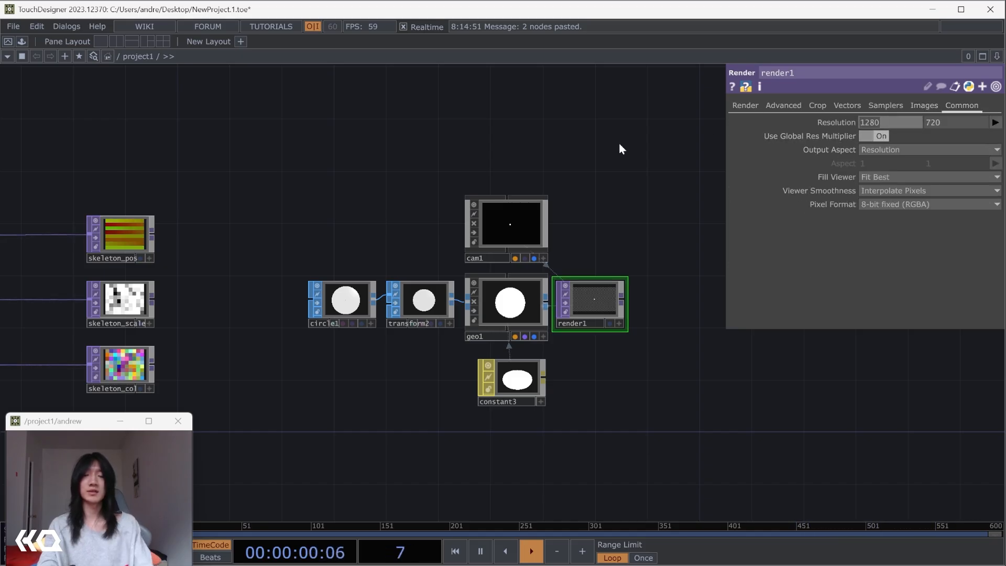
type("10")
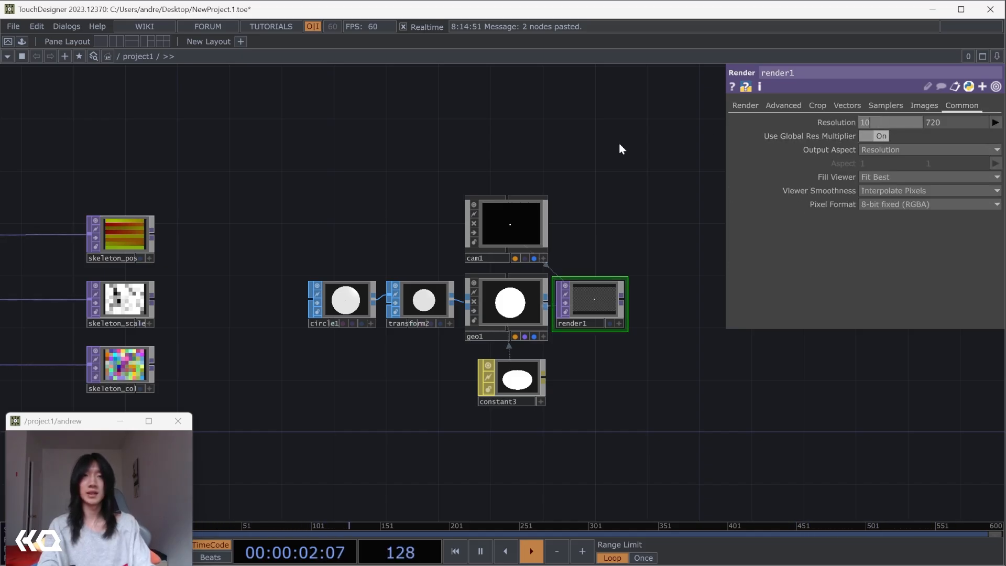
type("80")
key("Tab")
type("1920")
key("Return")
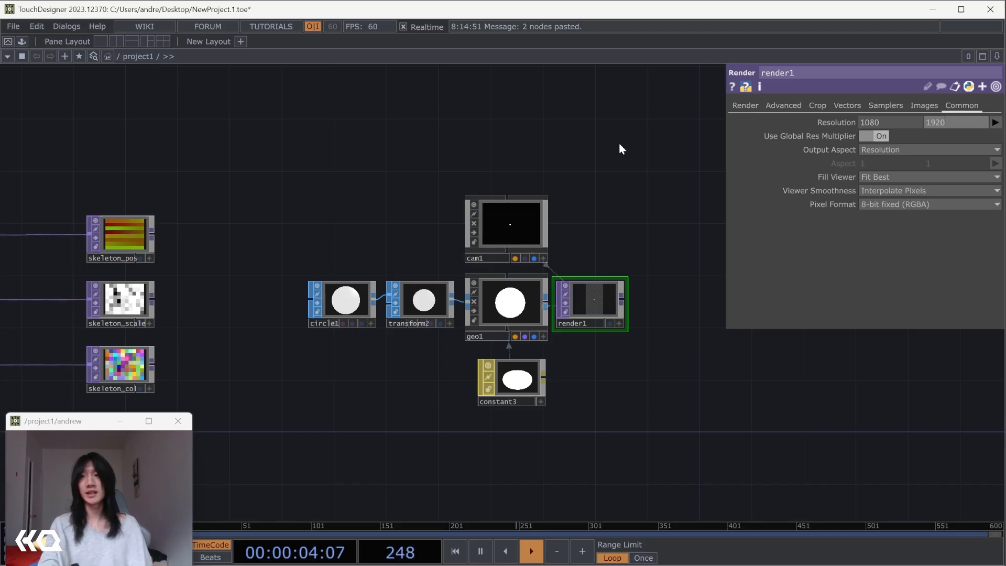
- Enable Instancing on geo1 and use skeleton_pos as Translate OP, with r, g and b for Translate X, Y and Z
left_click(517, 317)
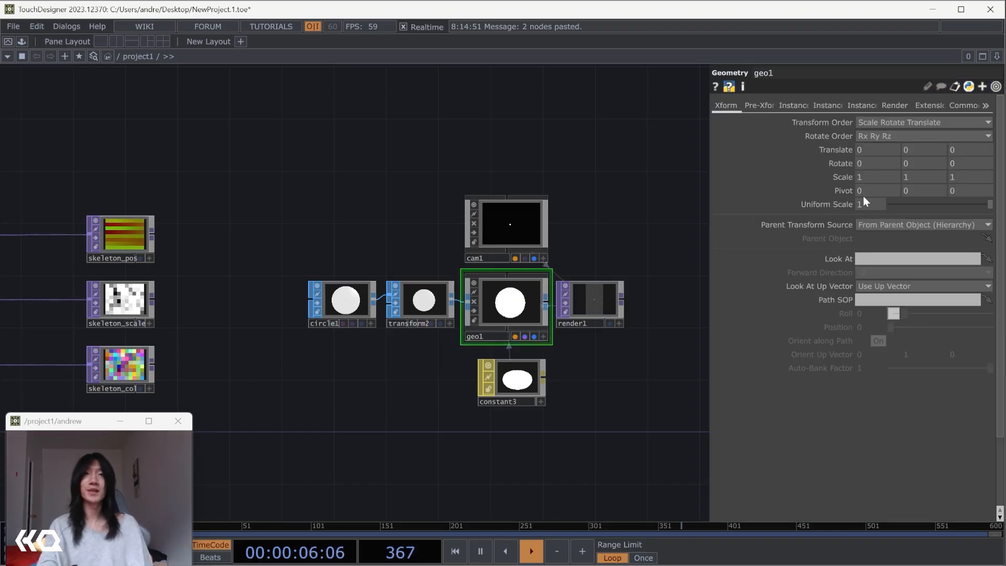
left_click(788, 107)
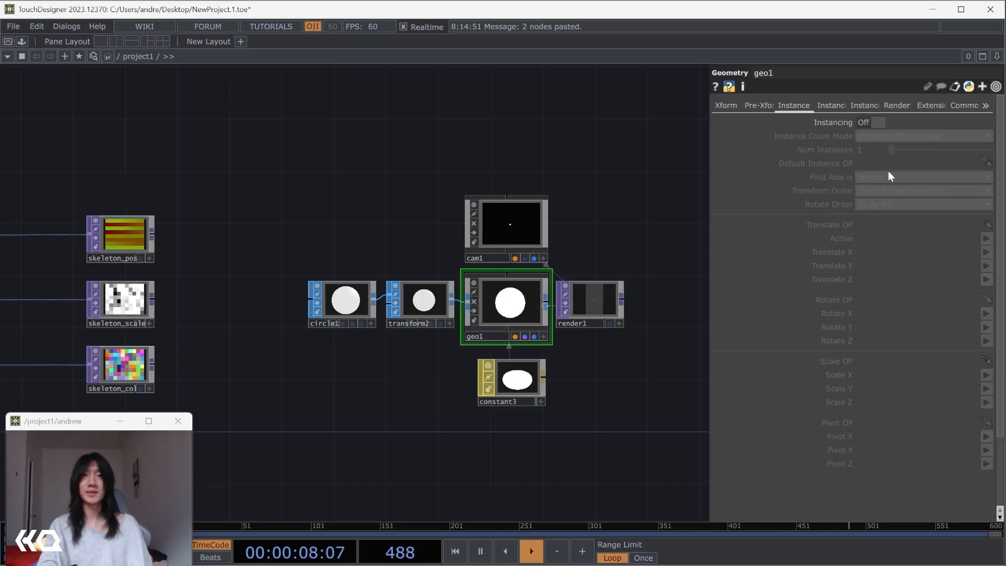
left_click(864, 124)
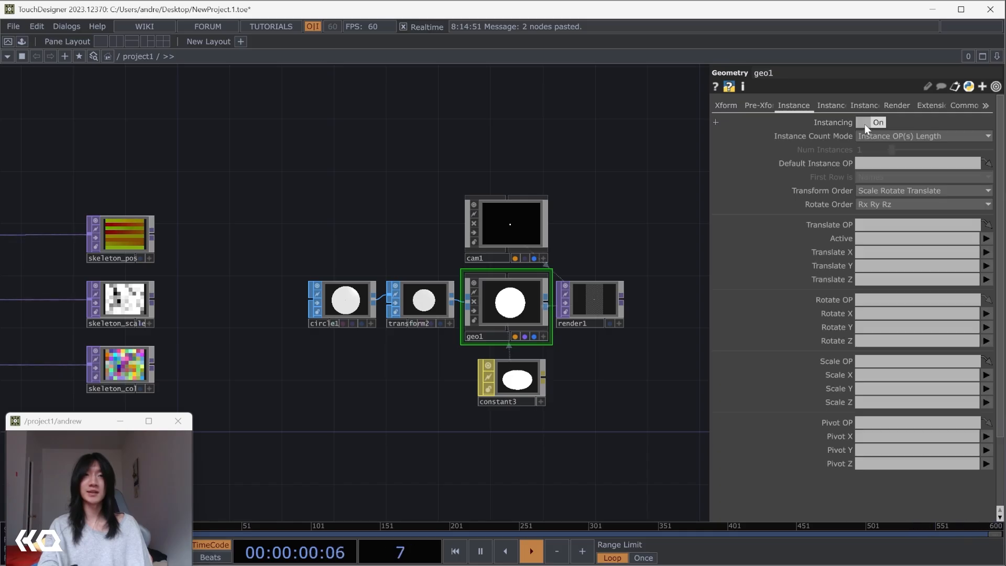
left_click_drag(125, 241, 875, 226)
left_click(862, 253)
type("r")
left_click(879, 266)
type("g")
left_click(878, 280)
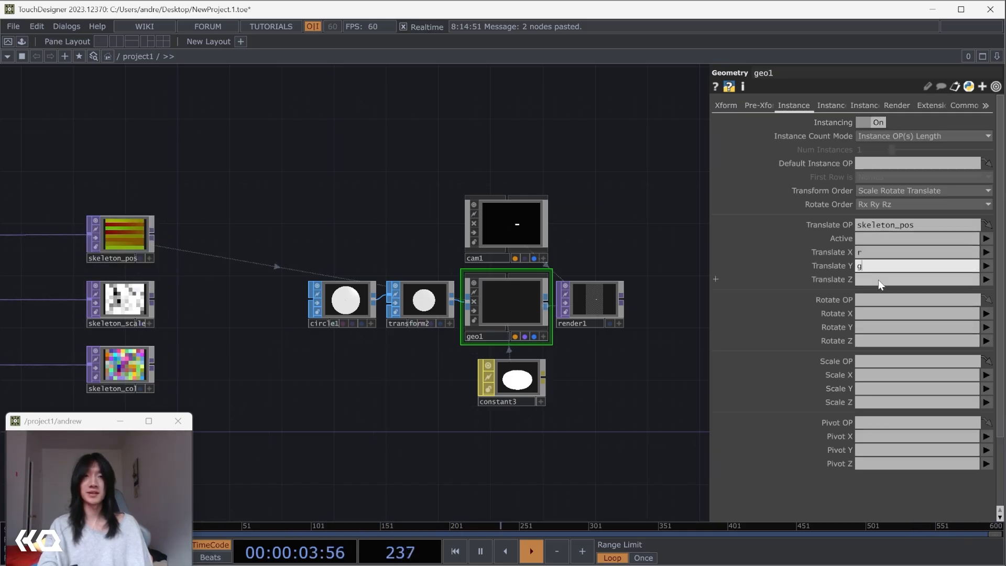
type("b")
key("Return")
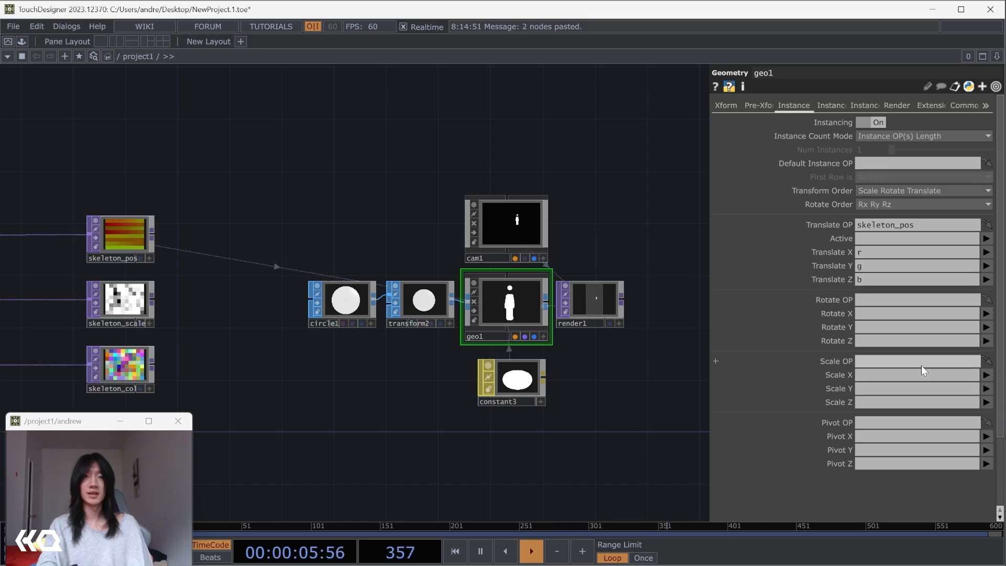
- Use skeleton_scale as geo1's instance Scale OP, with r for Scale X, Y and Z
left_click_drag(123, 302, 878, 364)
left_click(886, 375)
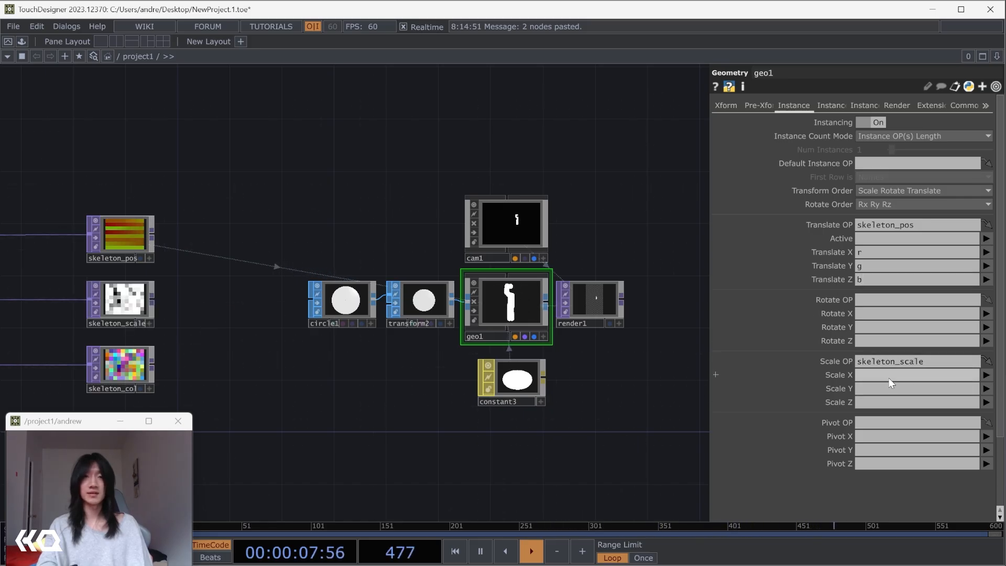
type("r")
left_click(885, 388)
type("r")
left_click(884, 402)
type("r")
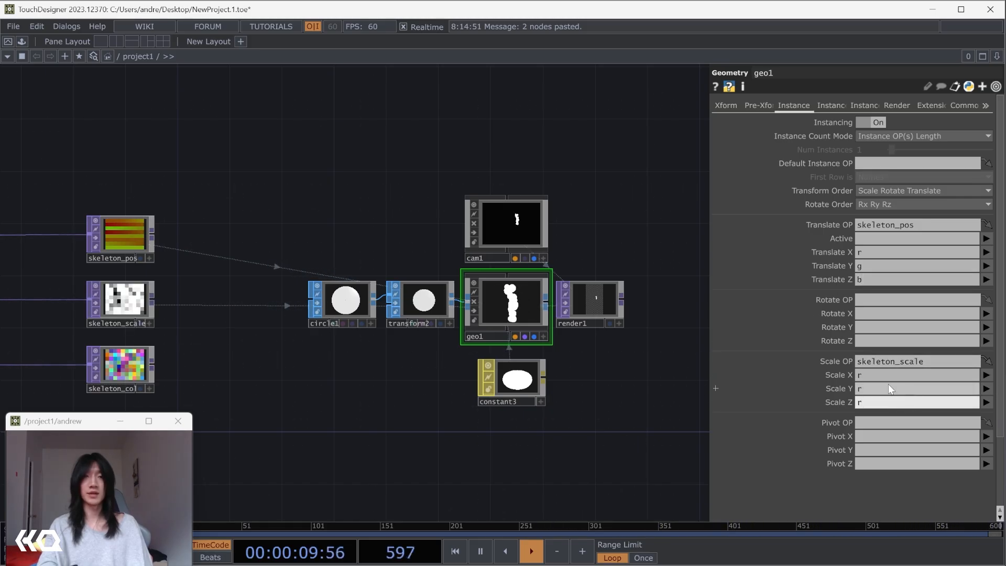
key("Return")
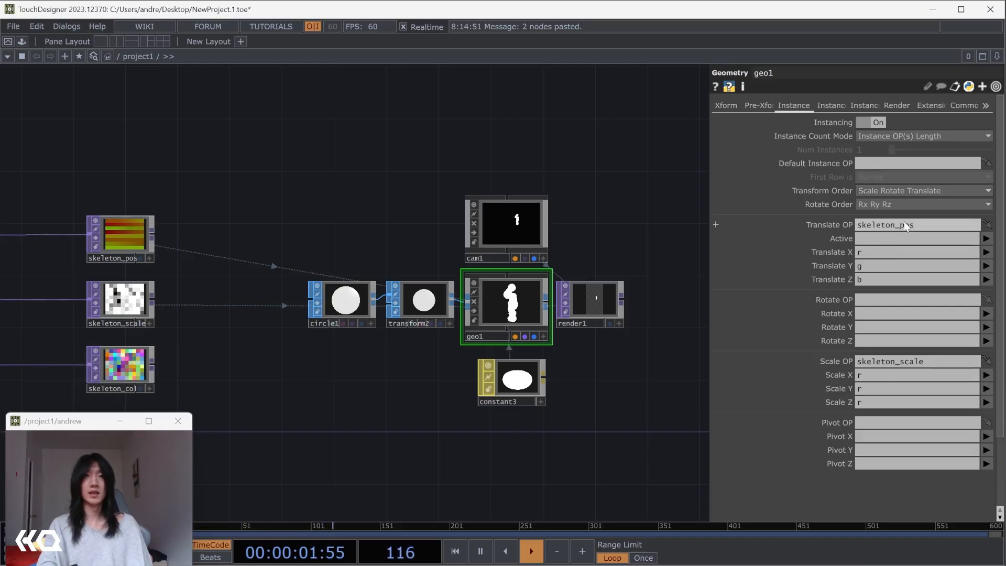
- Use skeleton_col as geo1's instance Color OP, with r, g and b for the R, G and B channels
left_click(835, 108)
scroll(875, 398, "down", 3)
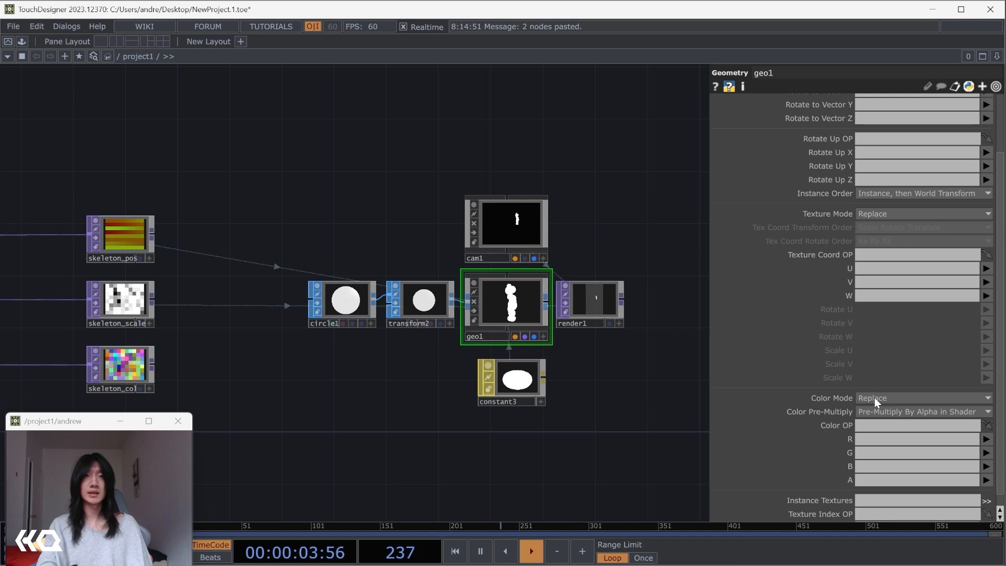
left_click_drag(152, 376, 917, 425)
left_click(891, 439)
type("r")
key("Tab")
type("g")
key("Tab")
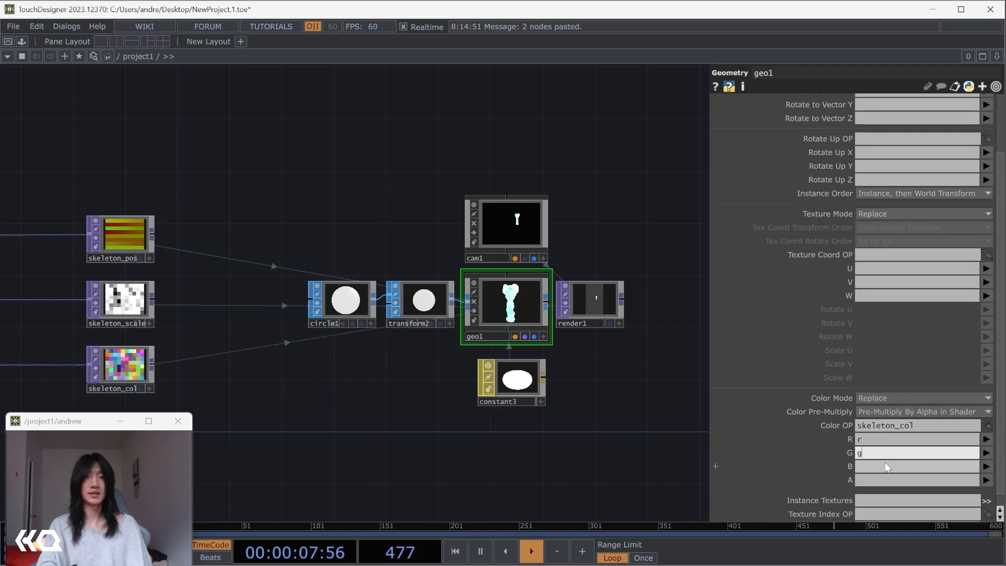
type("b")
key("Return")
- Activate the cam1 viewer and bring the camera closer so the circle skeleton fills more of the portrait render
scroll(583, 257, "up", 5)
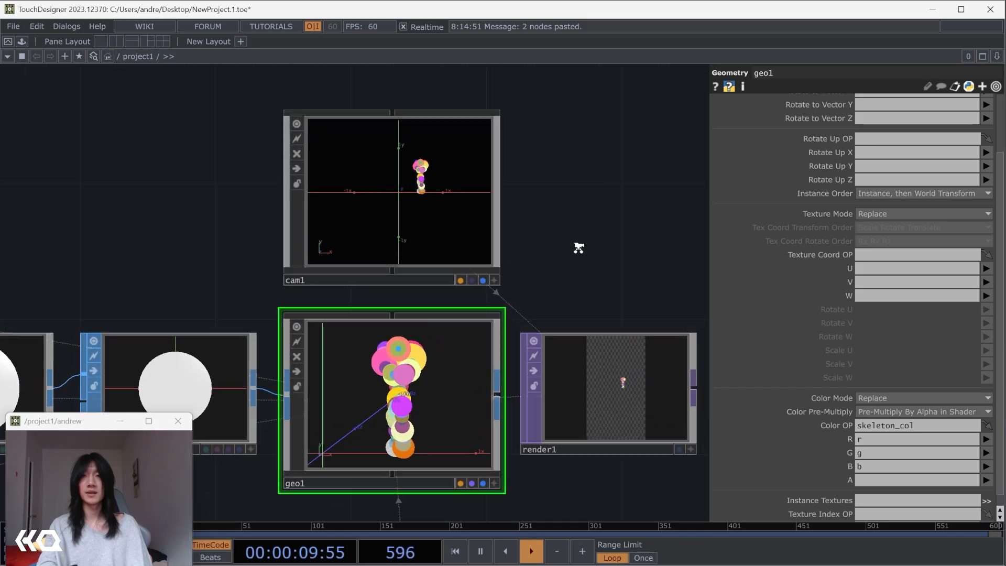
left_click(489, 282)
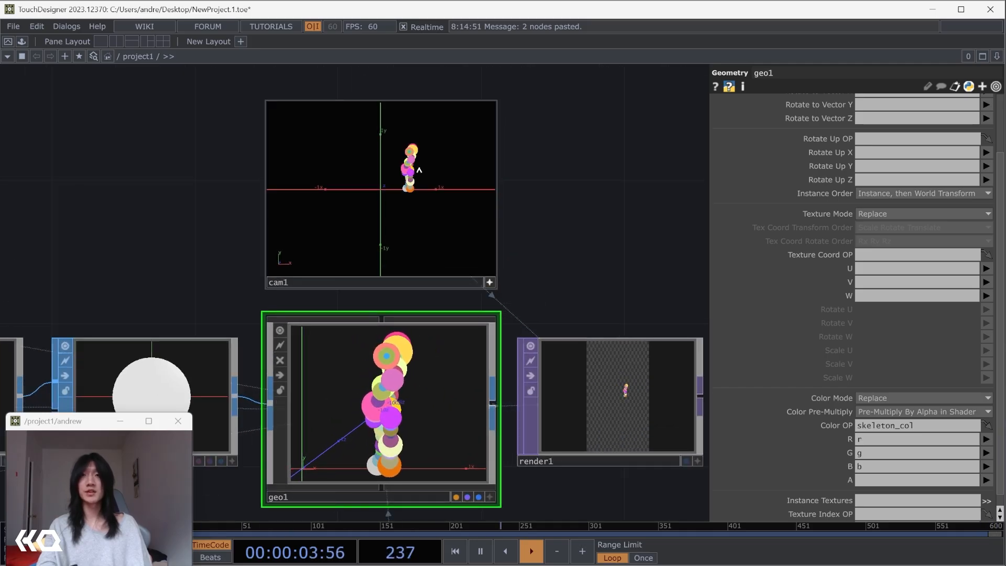
scroll(417, 168, "up", 6)
scroll(407, 174, "up", 4)
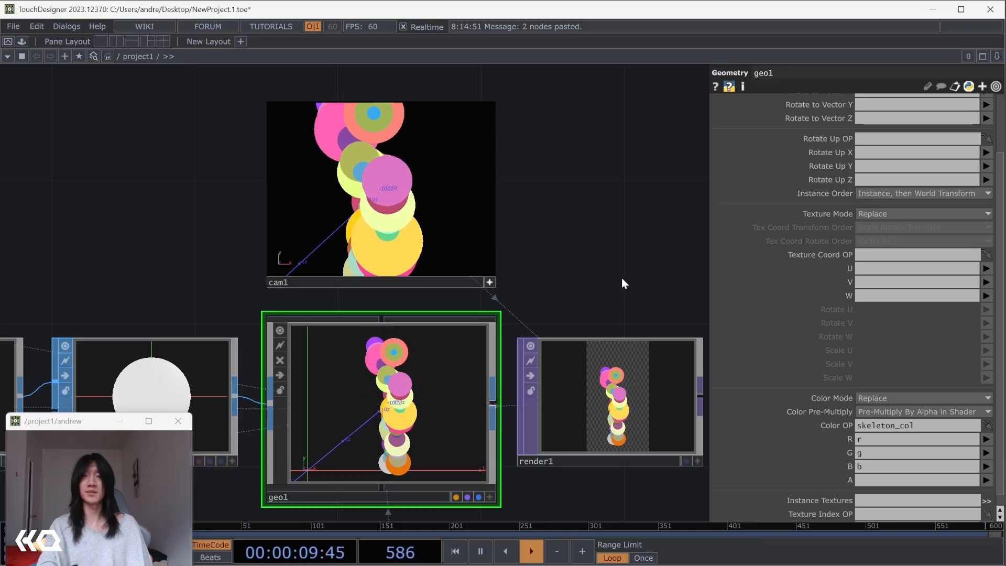
- Append a Null TOP to render1 with a wide gap between them and display its output as the network background
left_click_drag(622, 283, 519, 300)
scroll(540, 138, "down", 2)
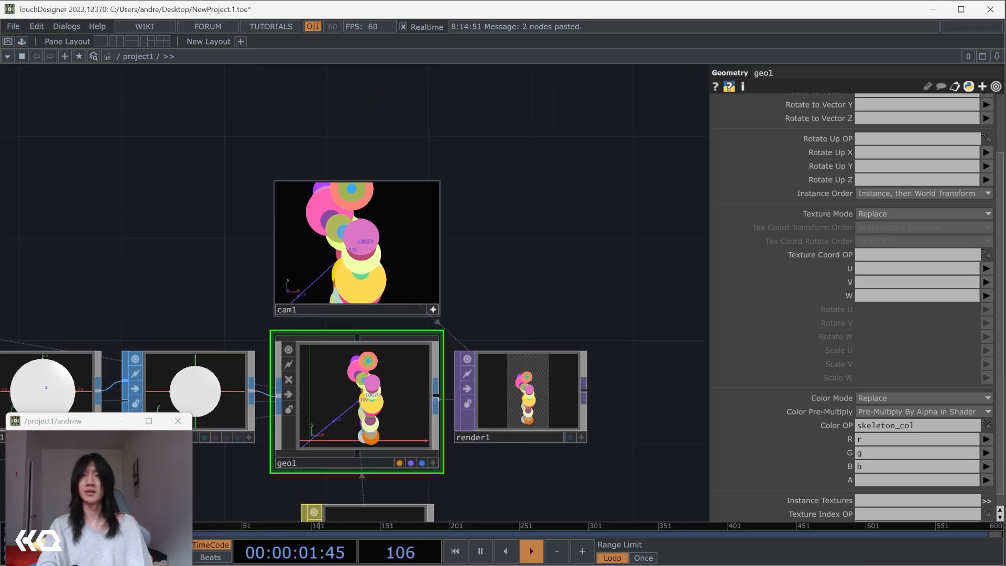
left_click_drag(554, 382, 542, 279)
scroll(543, 278, "up", 3)
scroll(511, 312, "up", 3)
left_click_drag(575, 210, 437, 210)
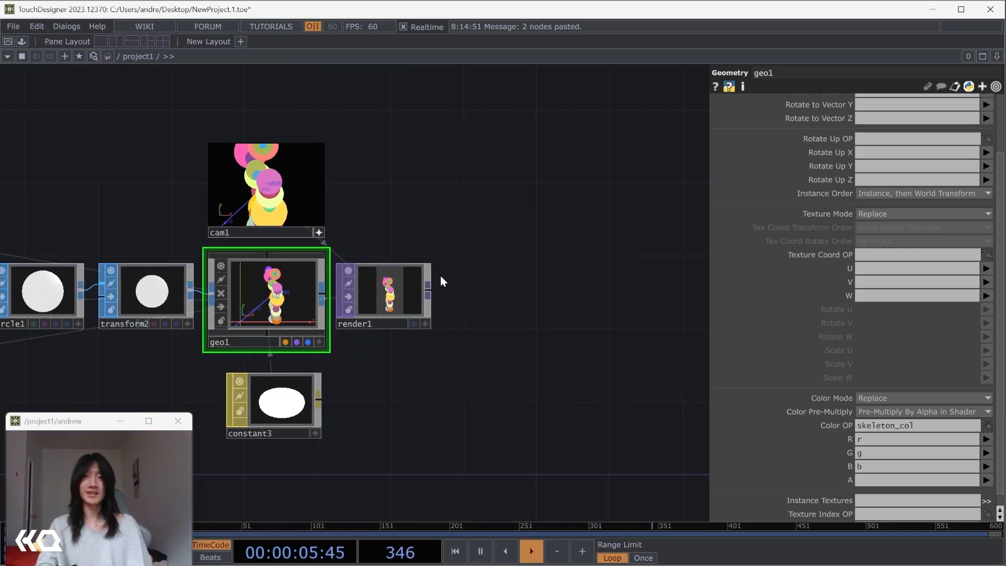
scroll(413, 297, "up", 4)
scroll(446, 348, "down", 2)
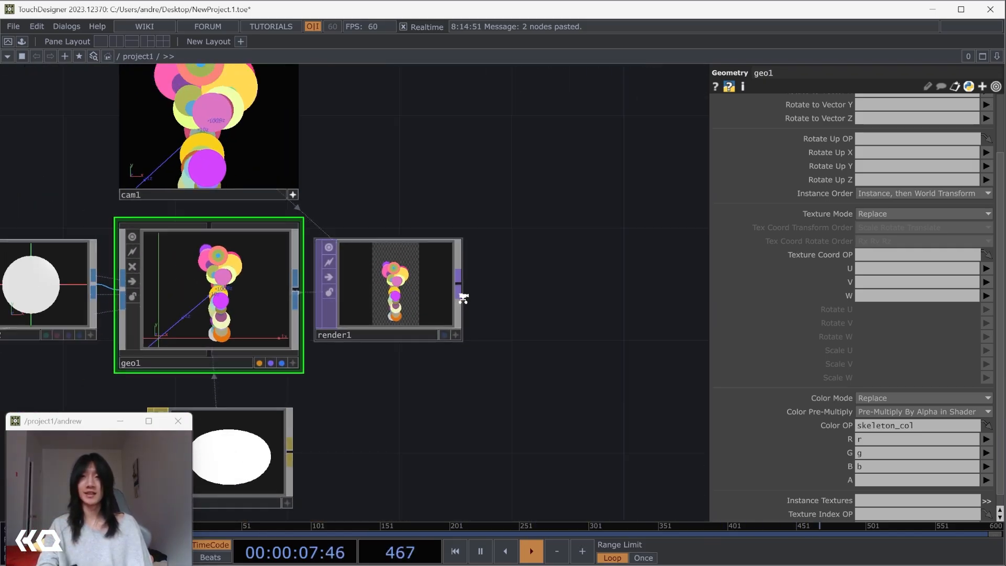
scroll(459, 287, "down", 2)
left_click(461, 287)
left_click(550, 288)
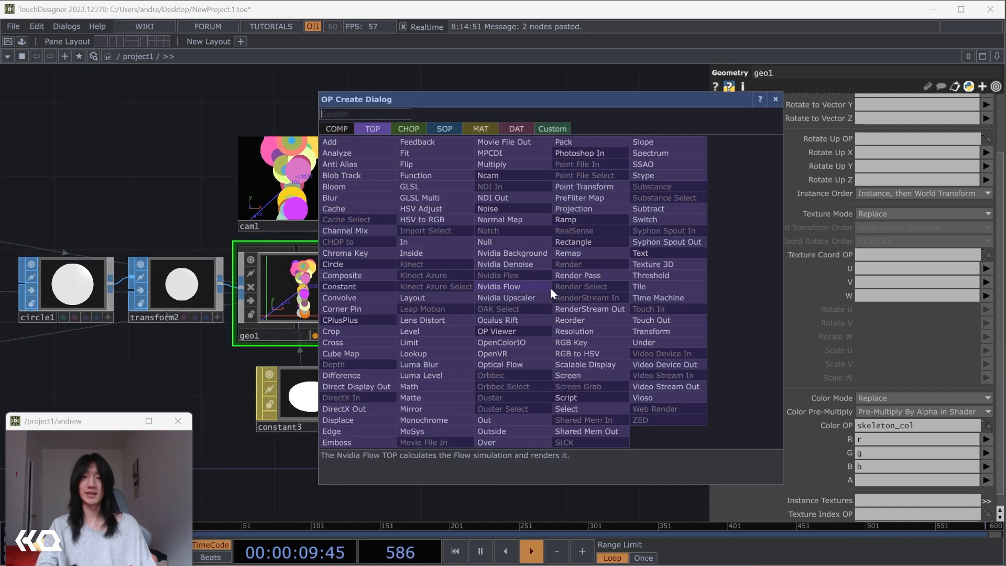
type("nu")
key("Return")
left_click(550, 289)
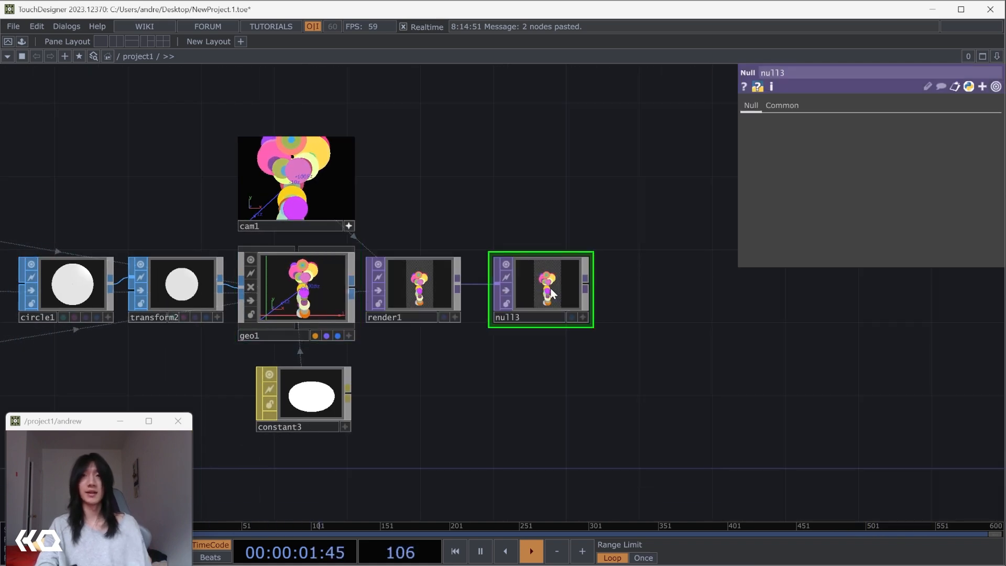
left_click_drag(537, 297, 665, 297)
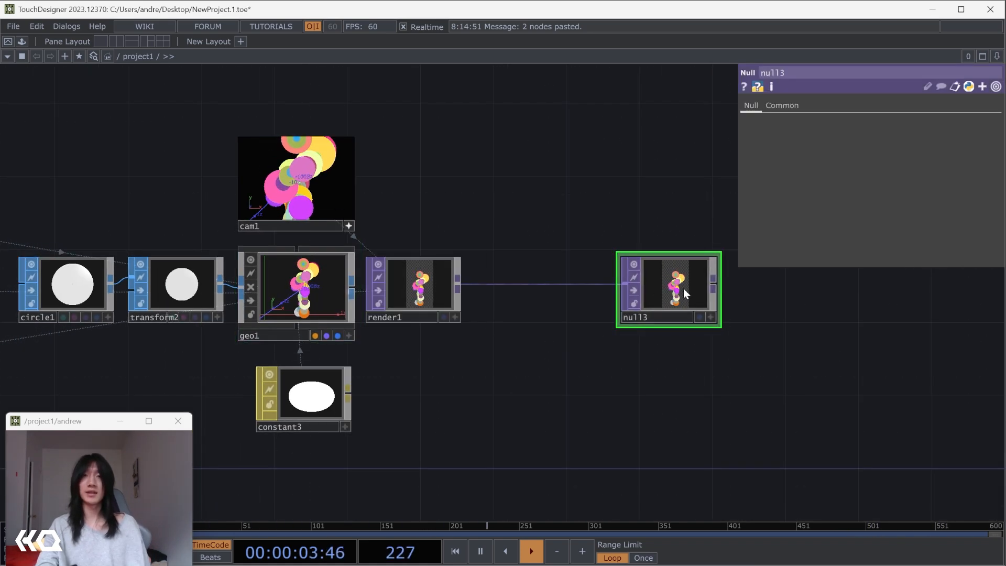
left_click(699, 317)
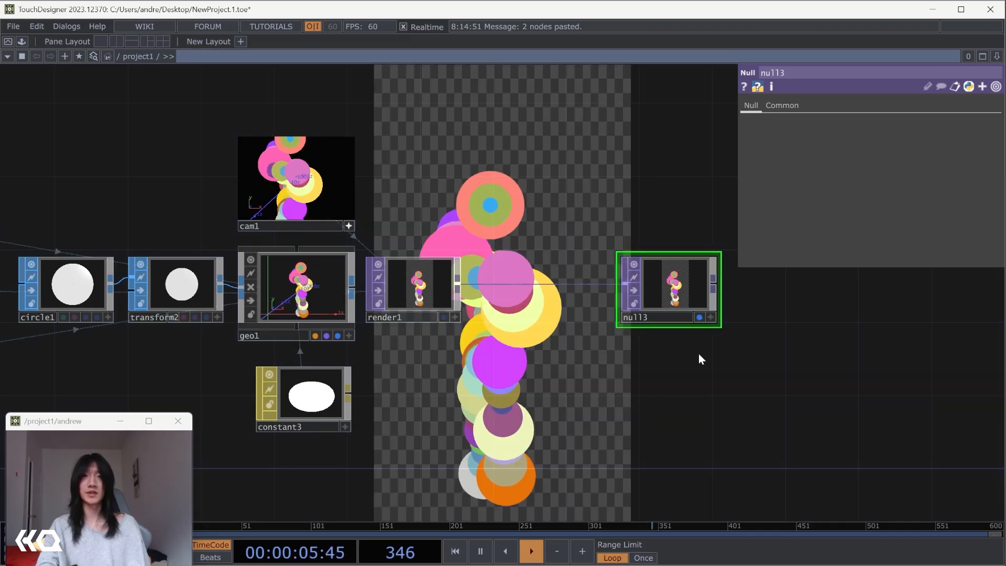
- Split the workspace into two side-by-side panes, narrow the second one and make it a TOP Viewer of the portrait output
left_click_drag(188, 205, 177, 203)
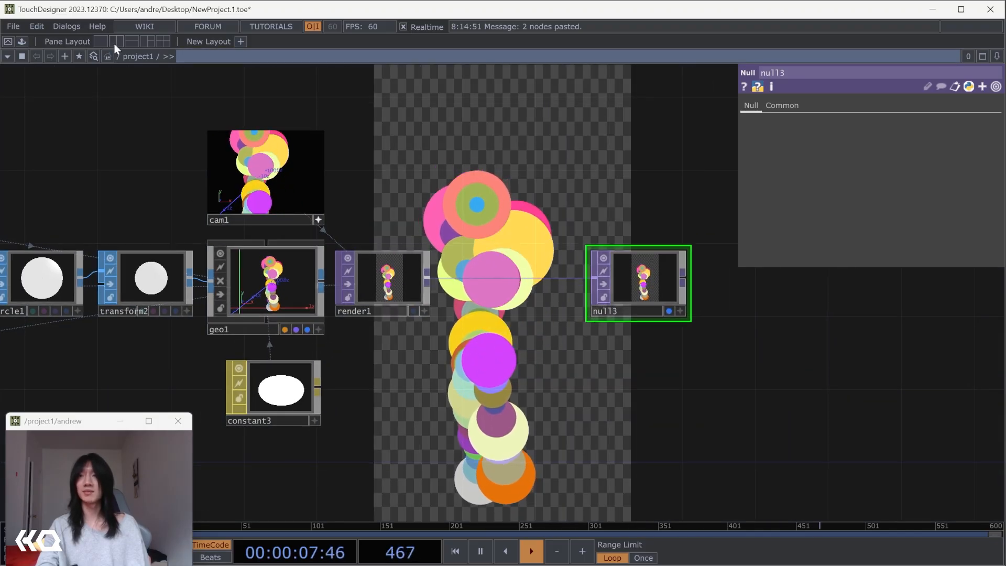
left_click(117, 42)
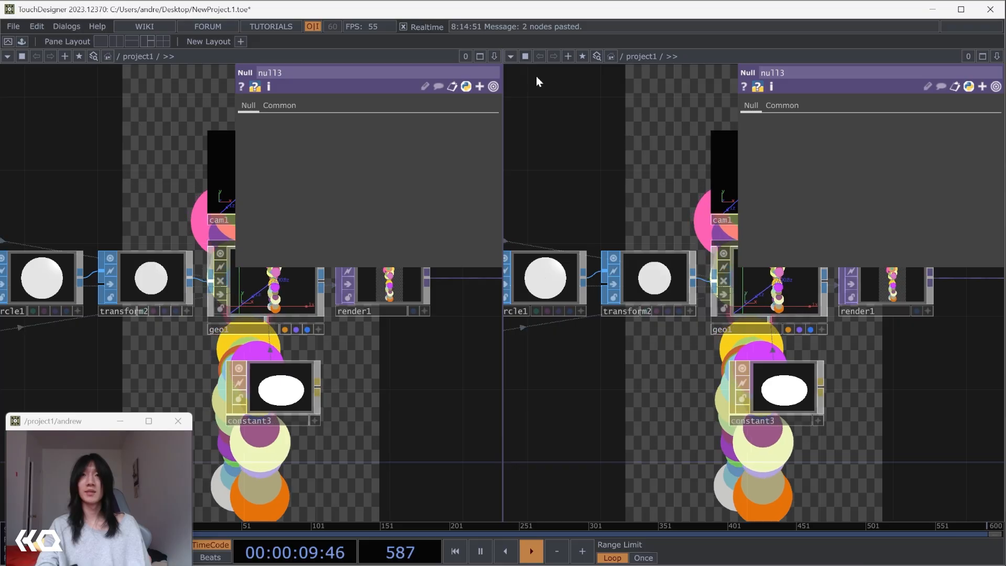
left_click_drag(542, 172, 660, 182)
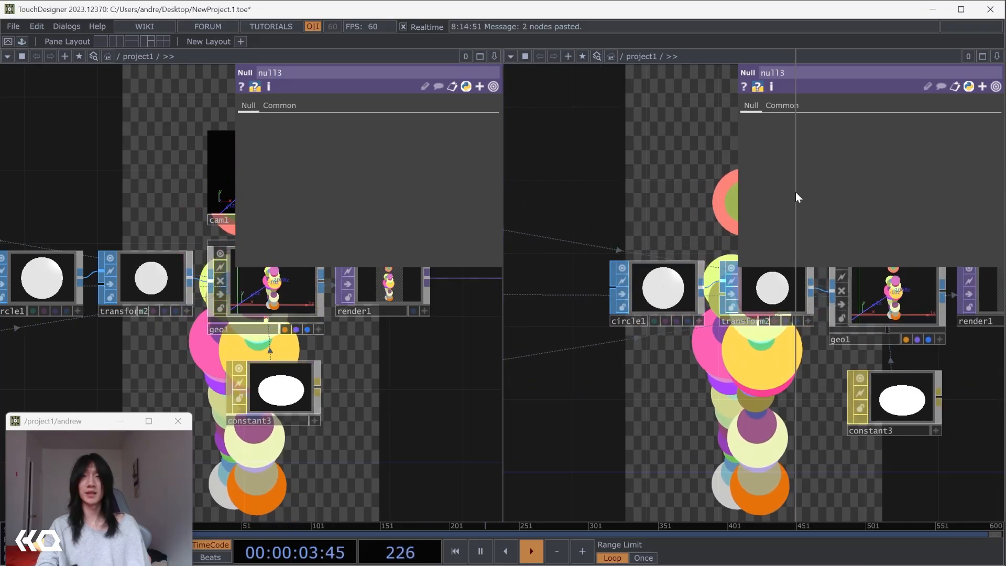
left_click_drag(794, 190, 795, 186)
left_click(803, 57)
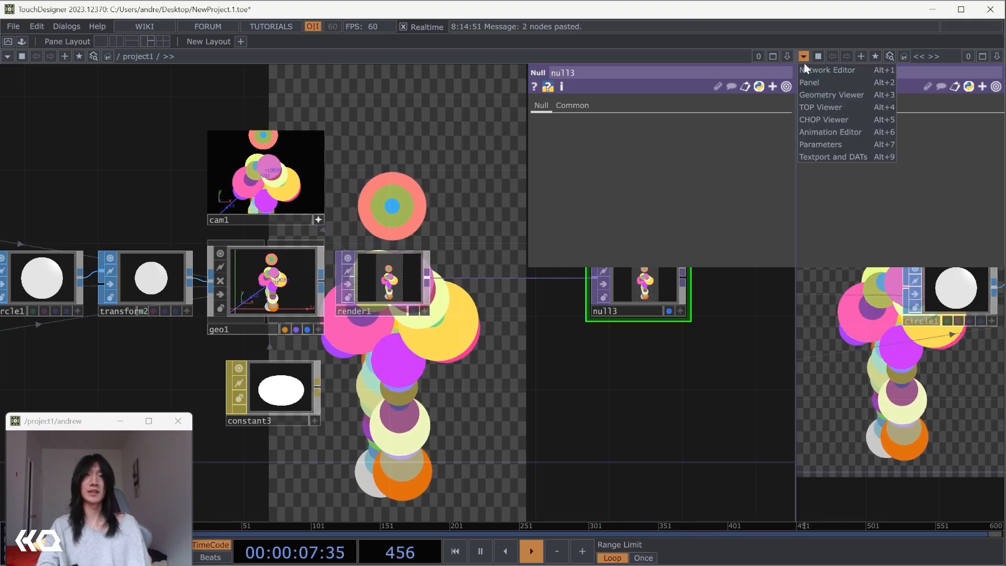
left_click(825, 106)
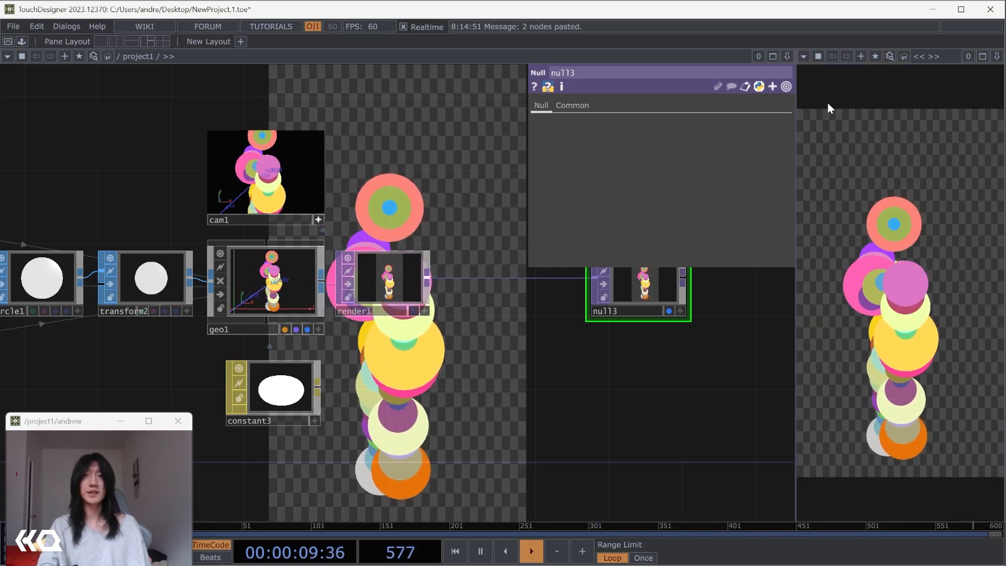
- Turn off the Backdrop TOPs display option in the network editor
left_click_drag(522, 390, 538, 196)
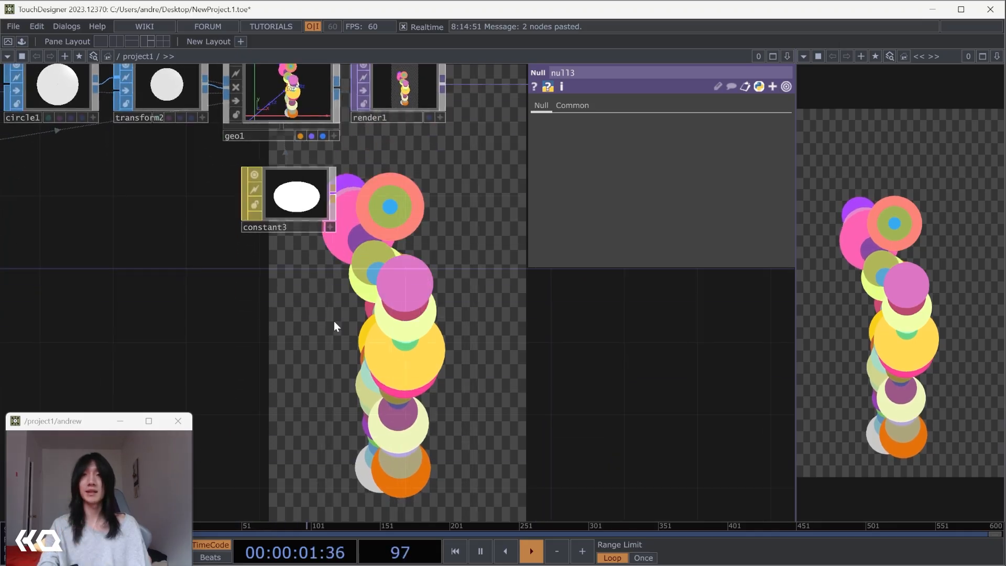
right_click(310, 363)
mouse_move(336, 358)
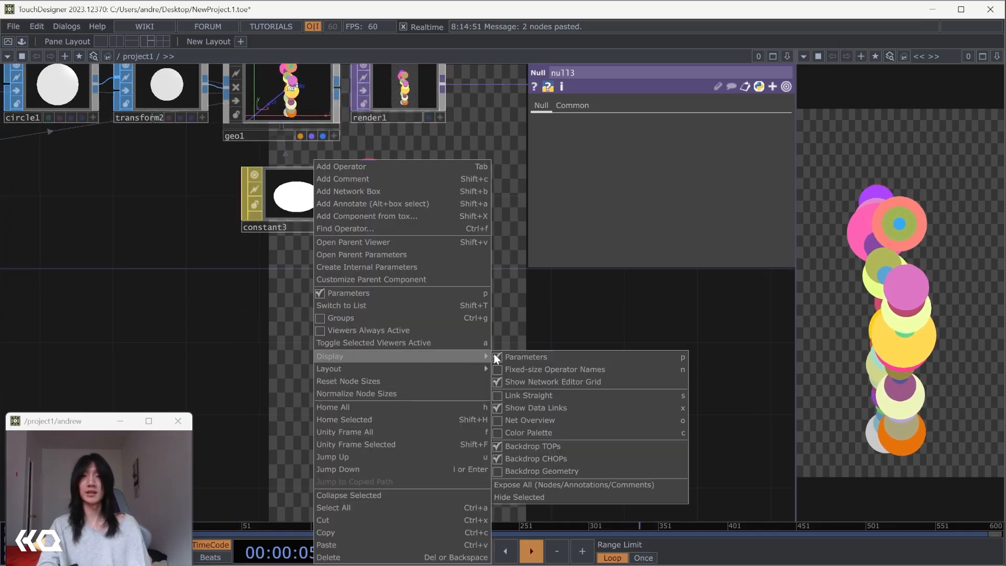
left_click(539, 446)
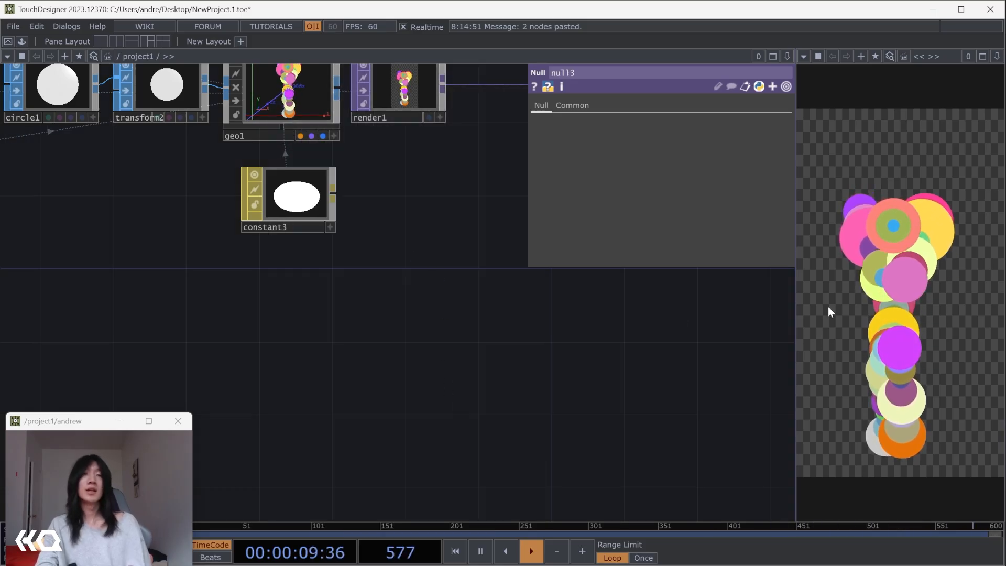
- Select pointtransform1 after chopto8 and try adjusting its Y translate value
scroll(387, 418, "down", 5)
left_click_drag(387, 403, 582, 282)
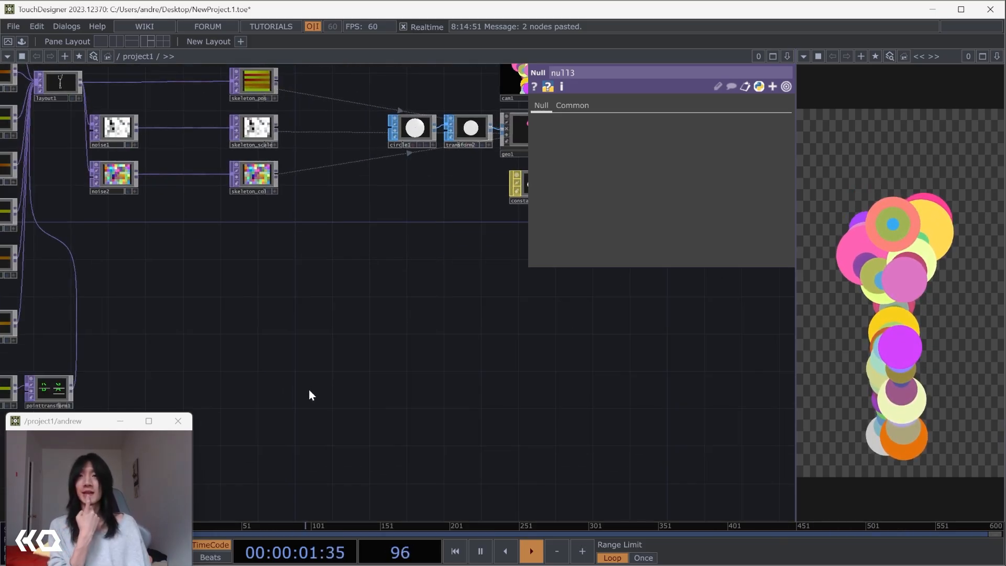
left_click_drag(447, 306, 523, 234)
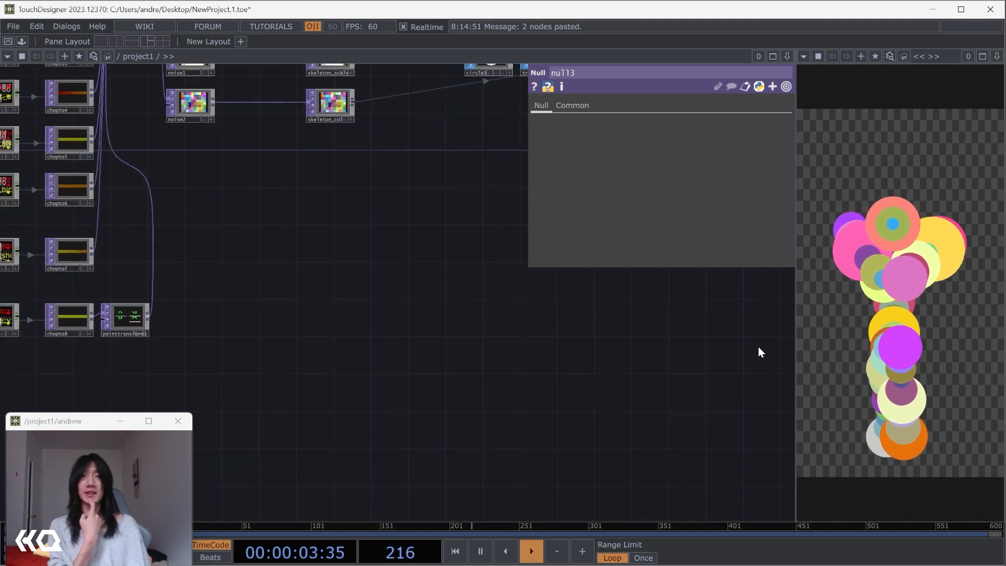
left_click(128, 316)
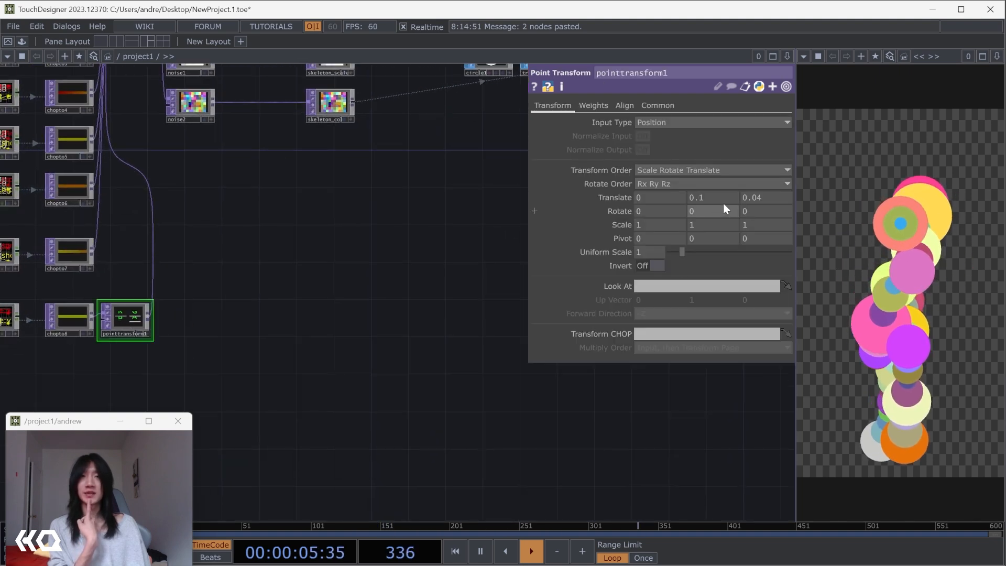
middle_click_drag(723, 200, 723, 179)
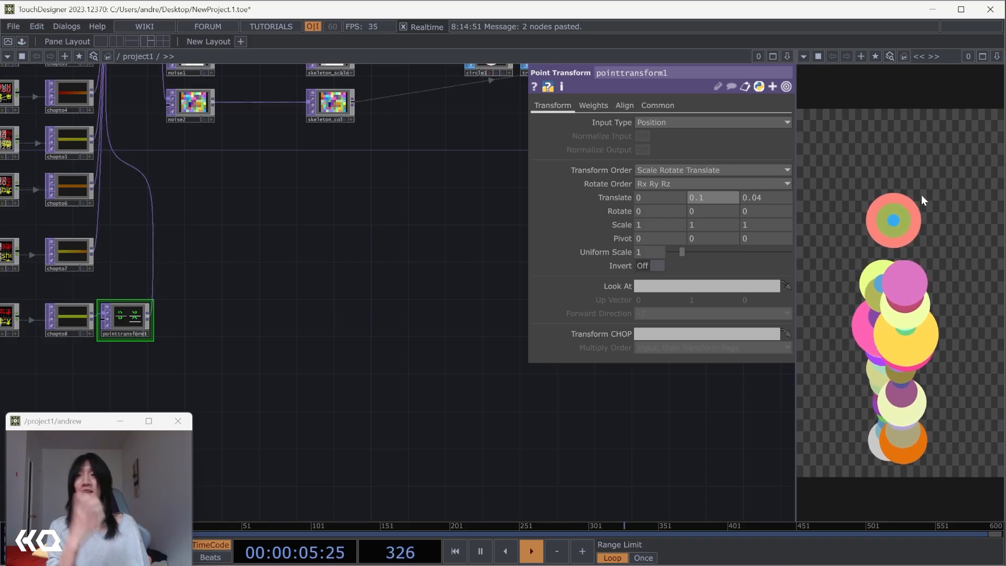
- Activate the skeleton_pos and skeleton_scale viewers and examine the pixel values along their bottom rows
left_click_drag(419, 266, 414, 403)
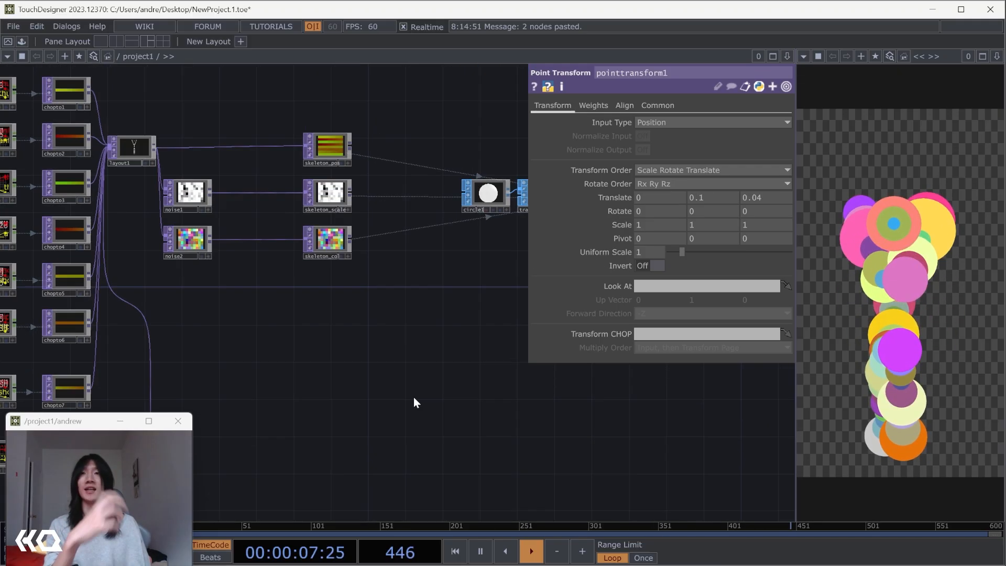
scroll(322, 335, "up", 8)
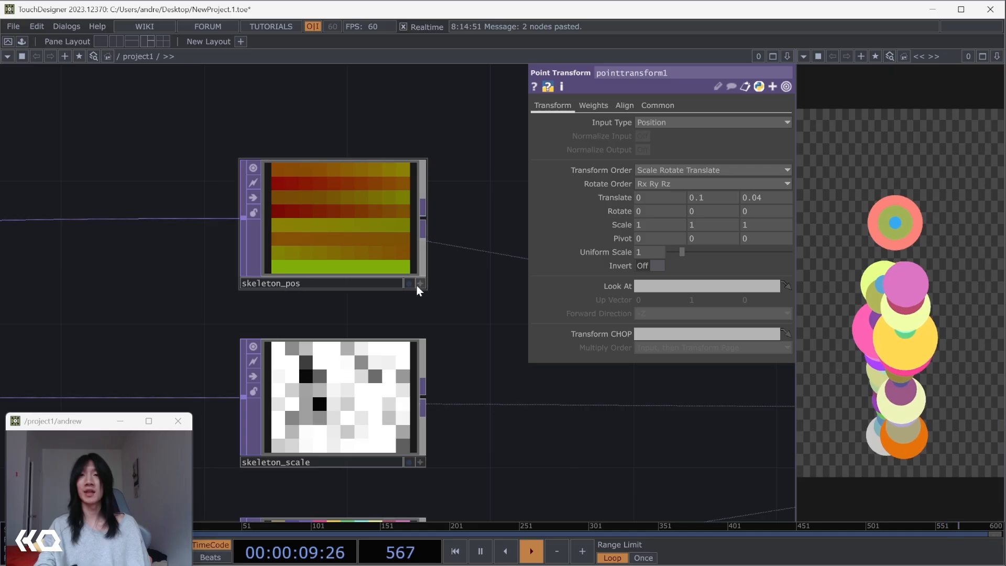
left_click(420, 283)
left_click_drag(267, 274, 264, 274)
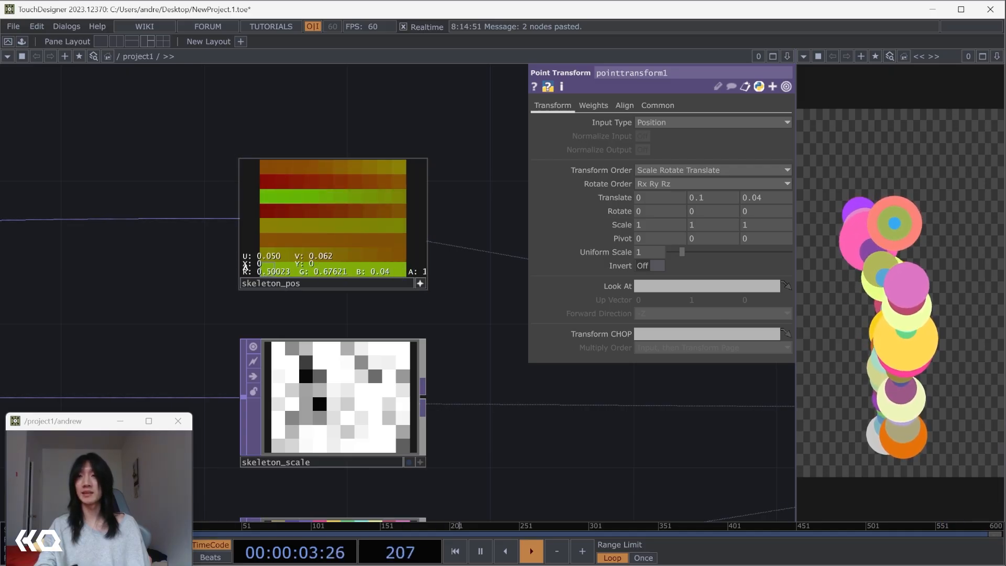
left_click(419, 463)
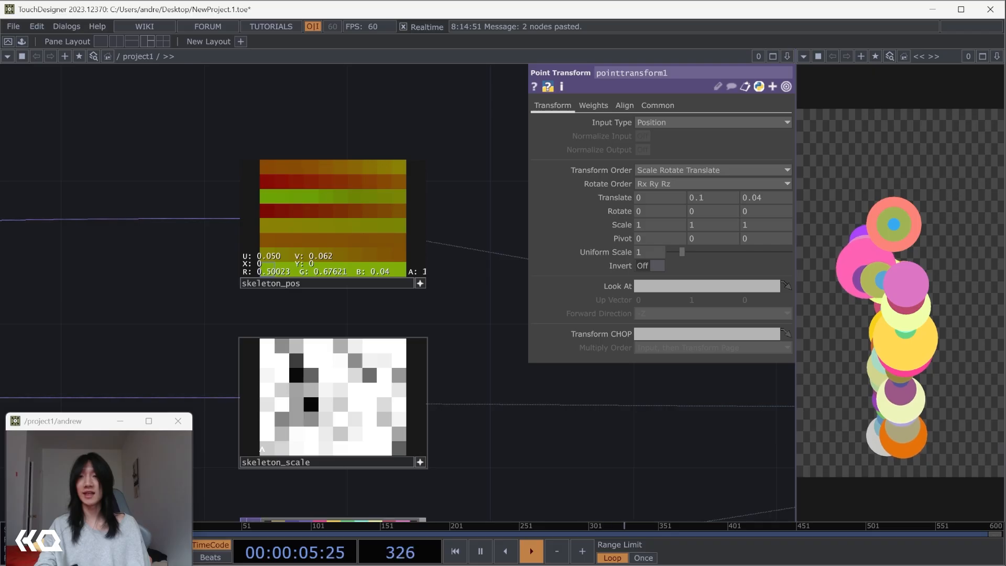
left_click_drag(311, 450, 314, 449)
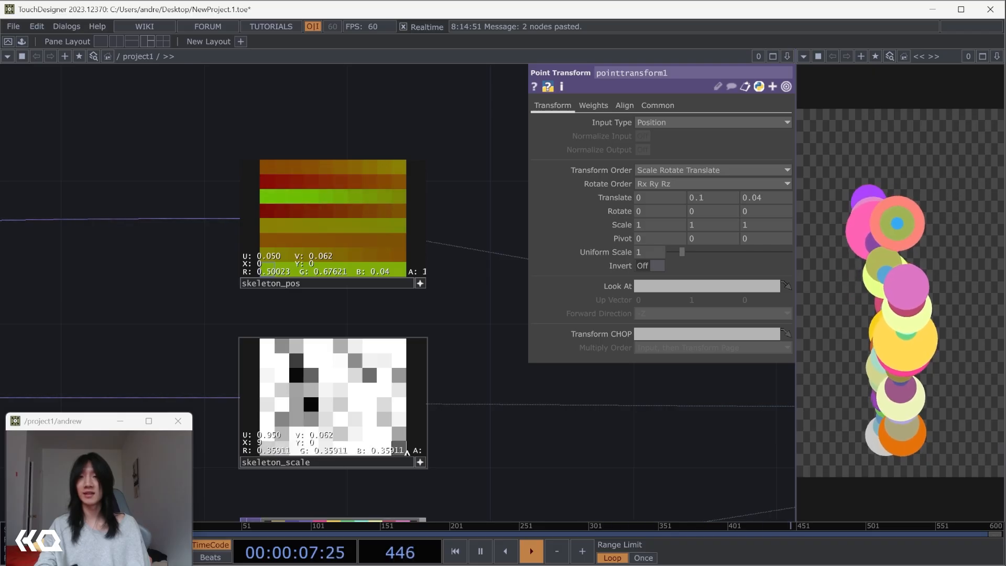
left_click_drag(354, 448, 281, 446)
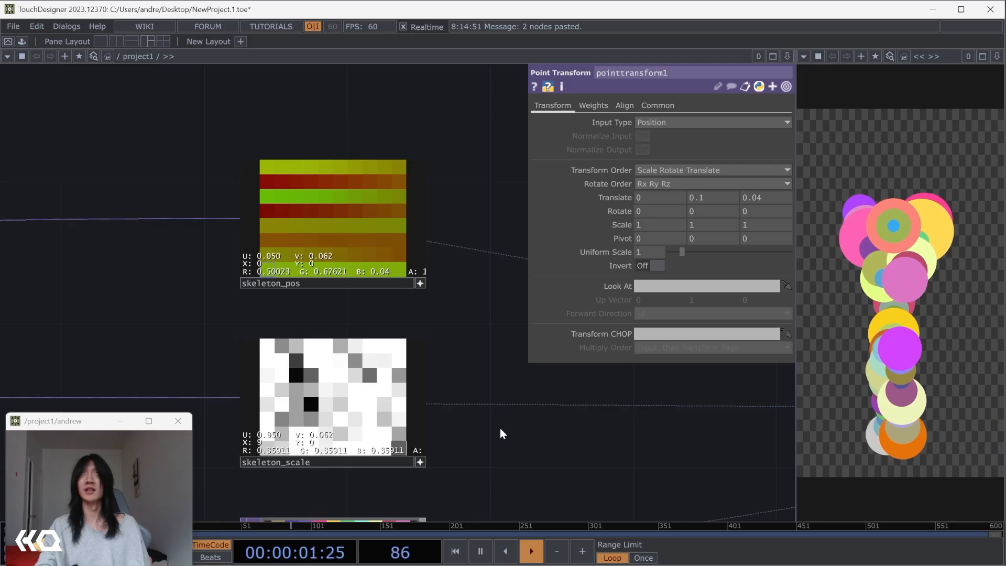
- Insert a Rectangle TOP on the wire between noise1 and skeleton_scale
left_click_drag(581, 411, 655, 391)
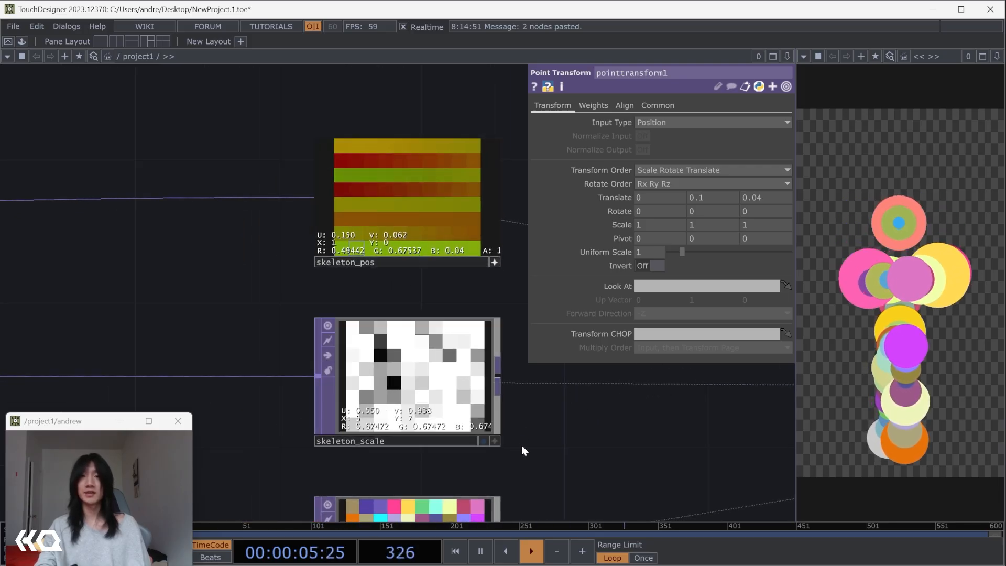
scroll(520, 445, "down", 5)
right_click(344, 324)
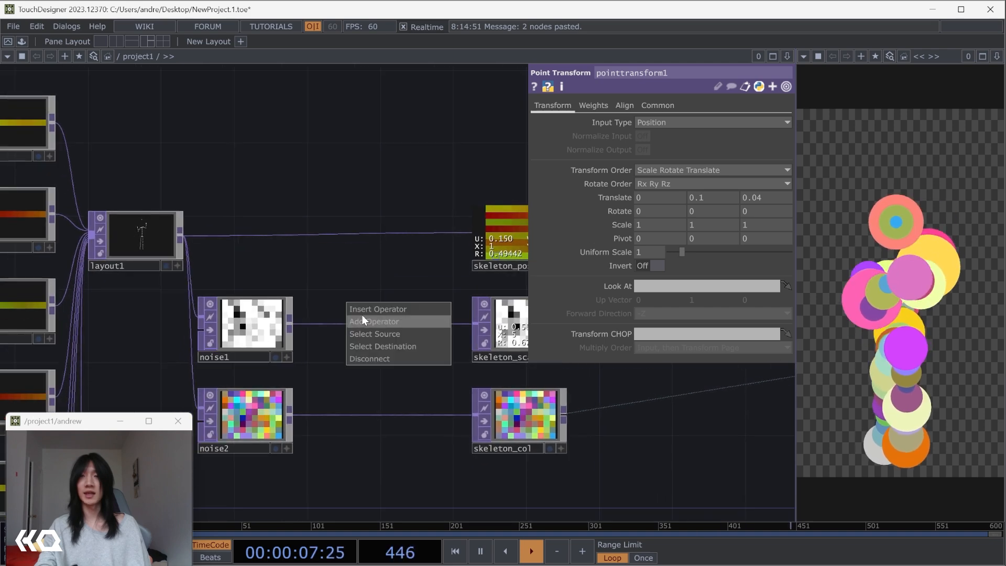
left_click(363, 311)
type("rect")
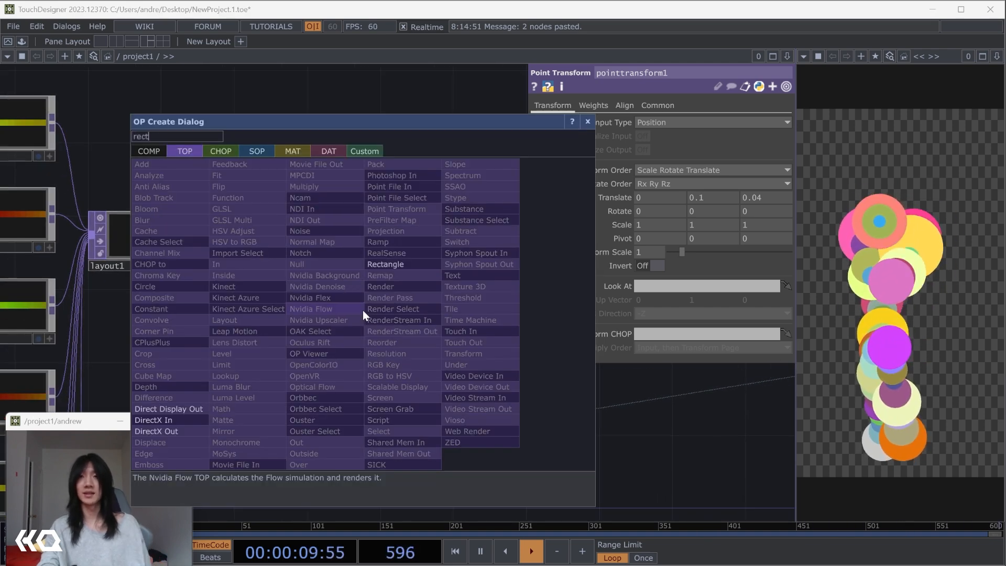
left_click(378, 264)
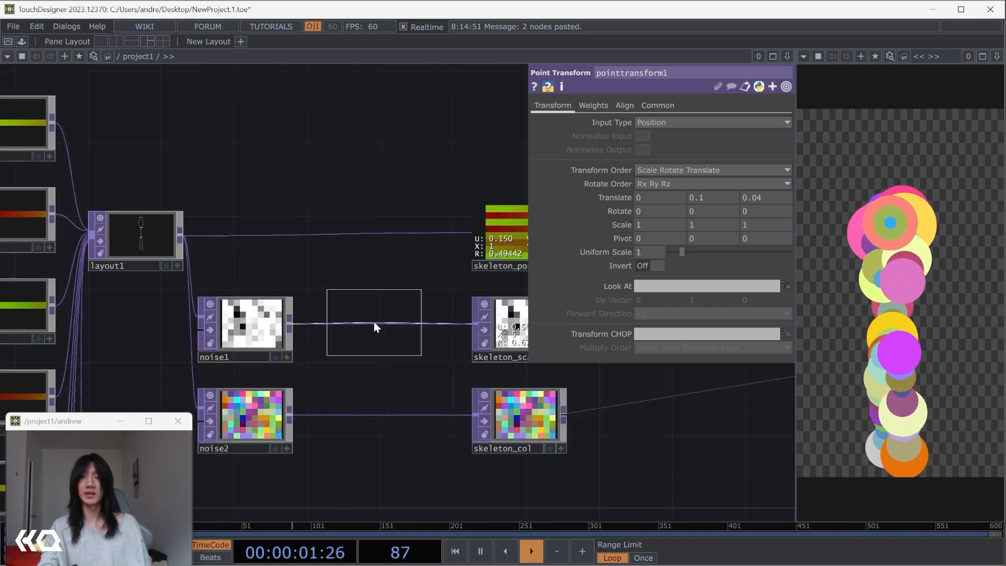
left_click(372, 325)
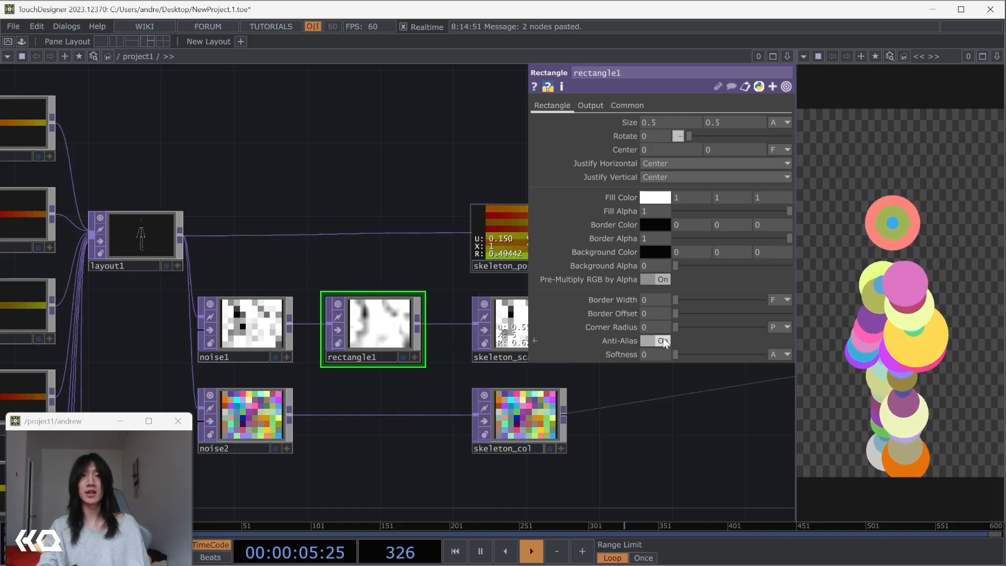
- Size rectangle1 in pixels with anti-aliasing off, driving its width with null2's interpolate channel and setting its height to 1
left_click(788, 122)
left_click(750, 136)
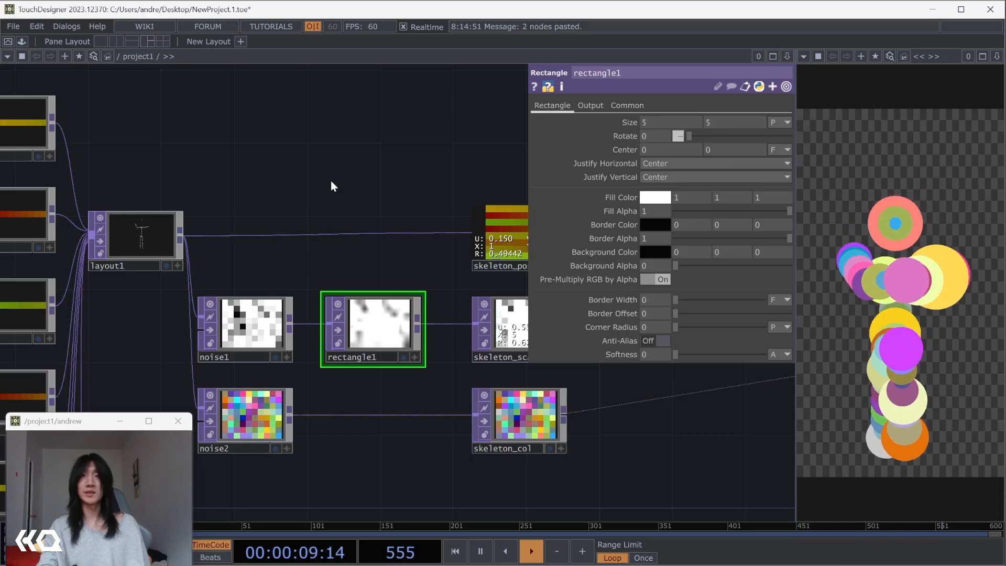
scroll(331, 186, "down", 8)
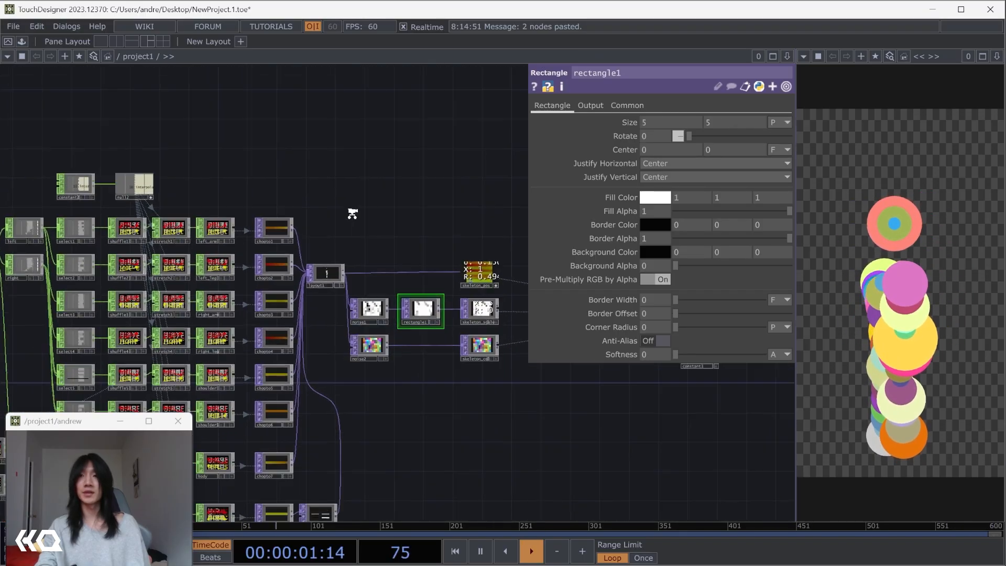
scroll(306, 199, "up", 5)
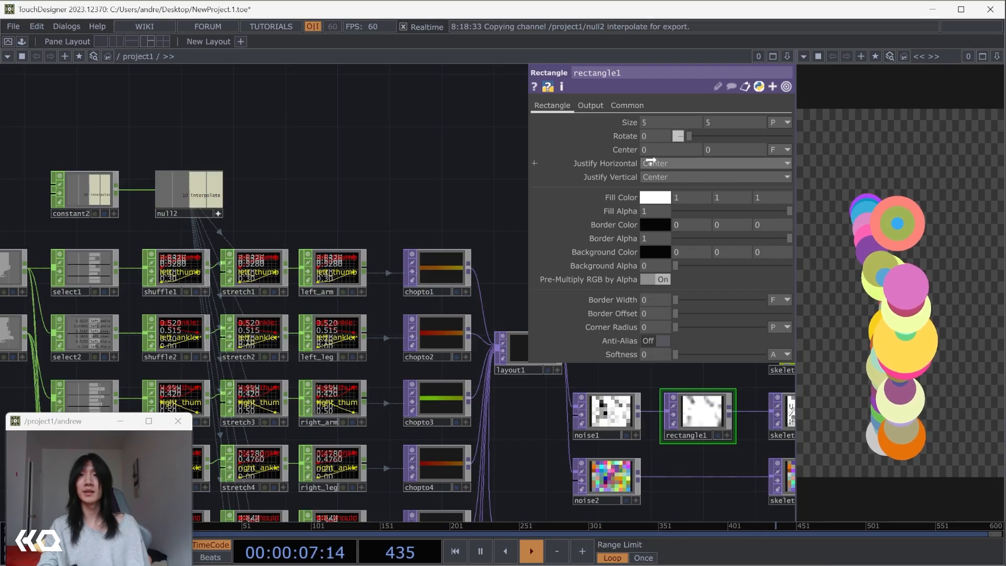
left_click_drag(672, 126, 673, 122)
left_click(676, 117)
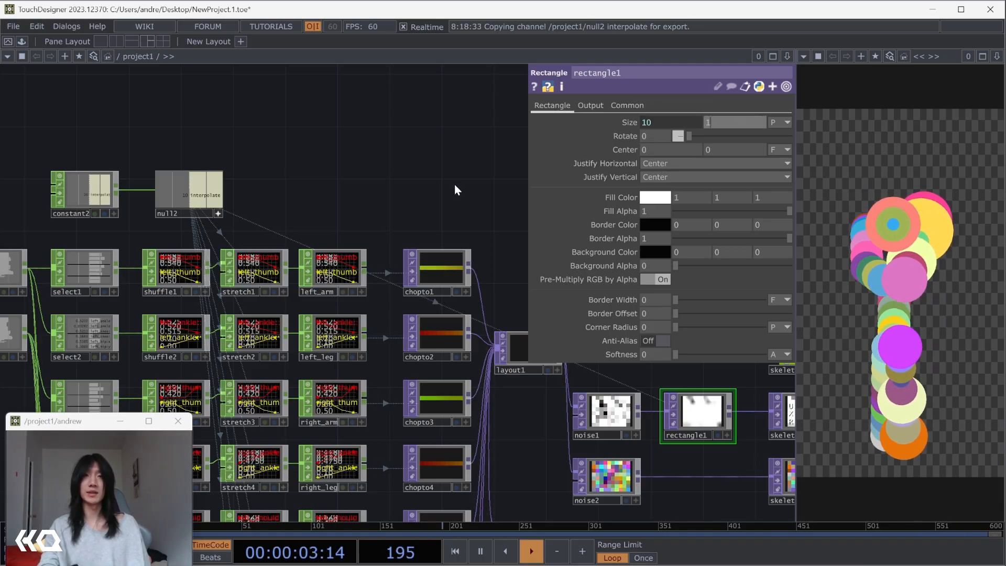
type("1")
key("Return")
- Justify rectangle1 to Left horizontally and Bottom vertically, and set its fill color's red value to 2
left_click_drag(456, 190, 48, 147)
scroll(348, 375, "up", 5)
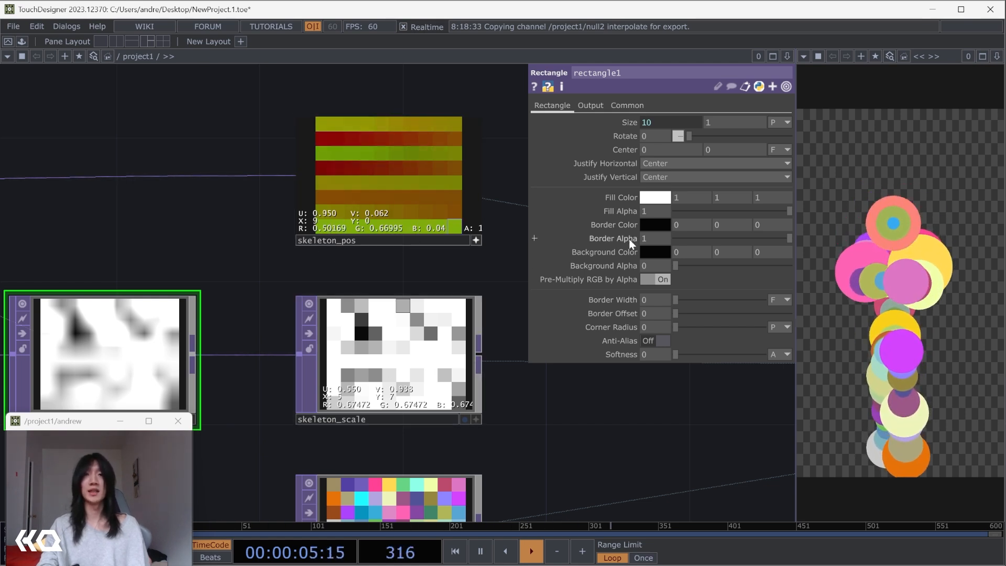
left_click(659, 165)
left_click(656, 175)
left_click(655, 176)
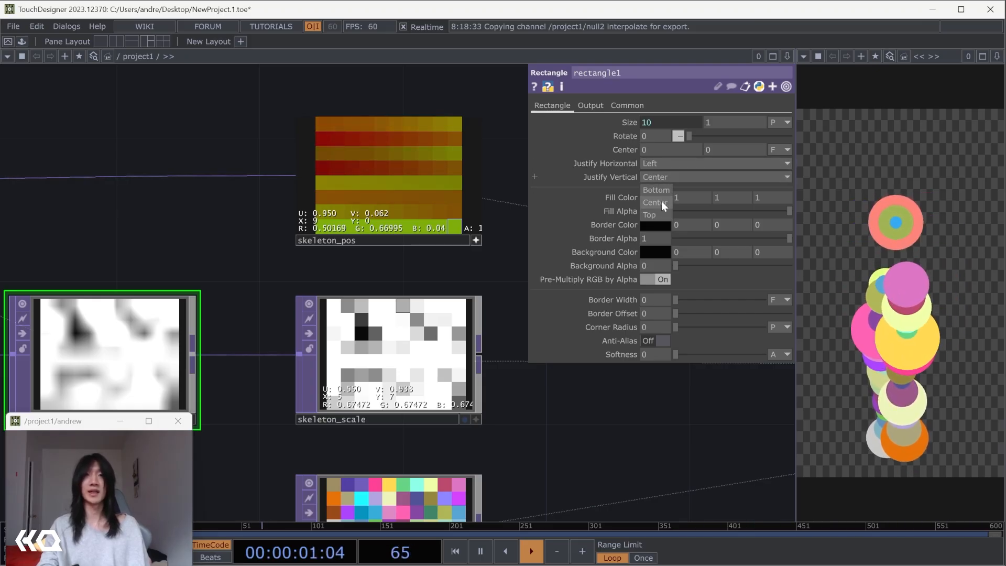
left_click(659, 193)
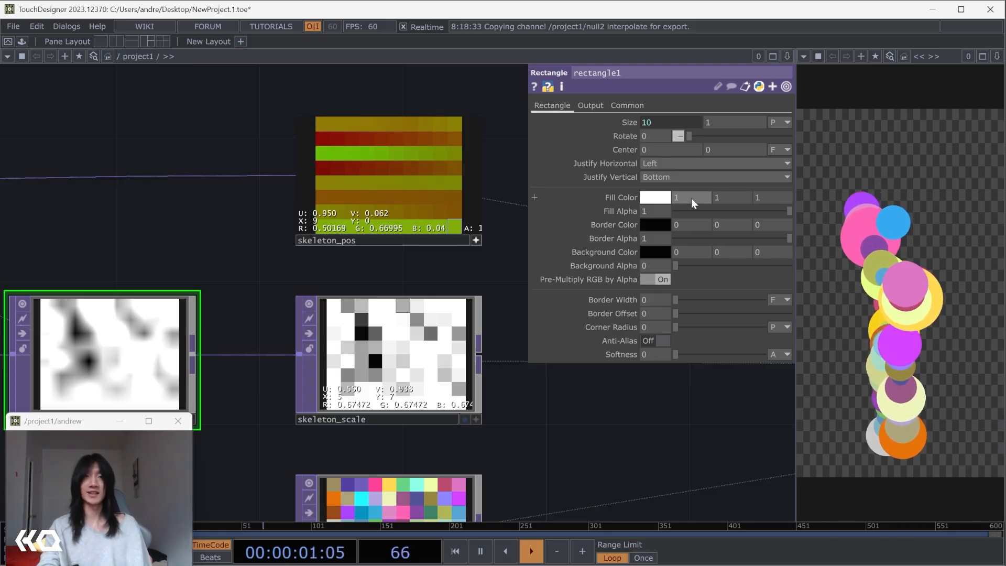
middle_click_drag(690, 198, 691, 181)
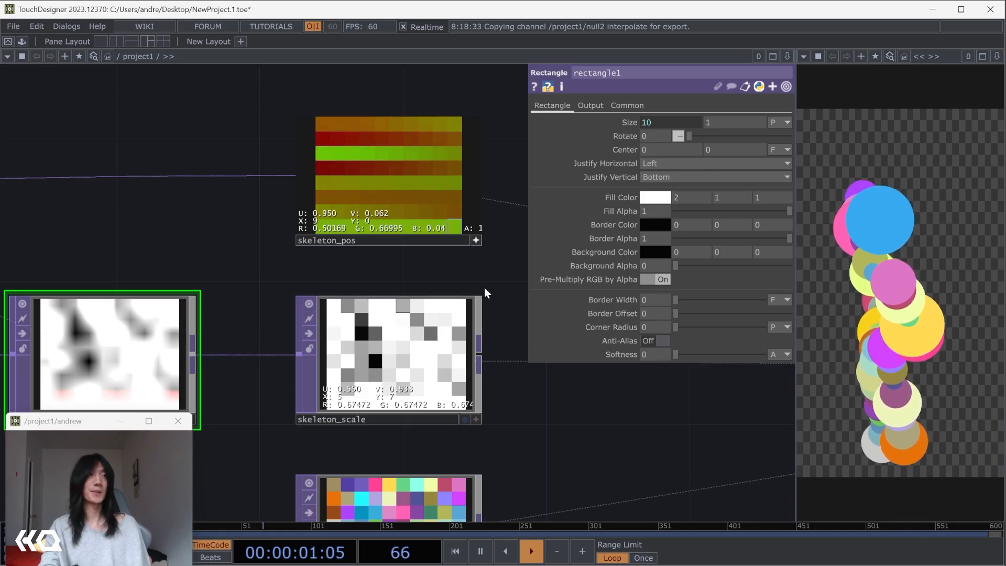
- Paste the copied Movie File In TOP with the orange flower image below circle1 and transform2
scroll(485, 290, "down", 10)
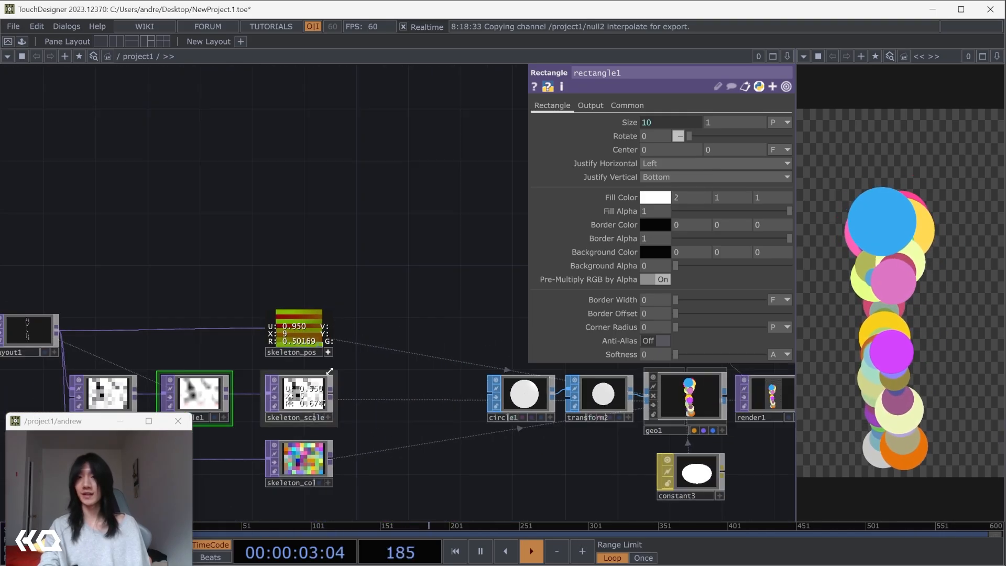
left_click_drag(449, 465, 362, 375)
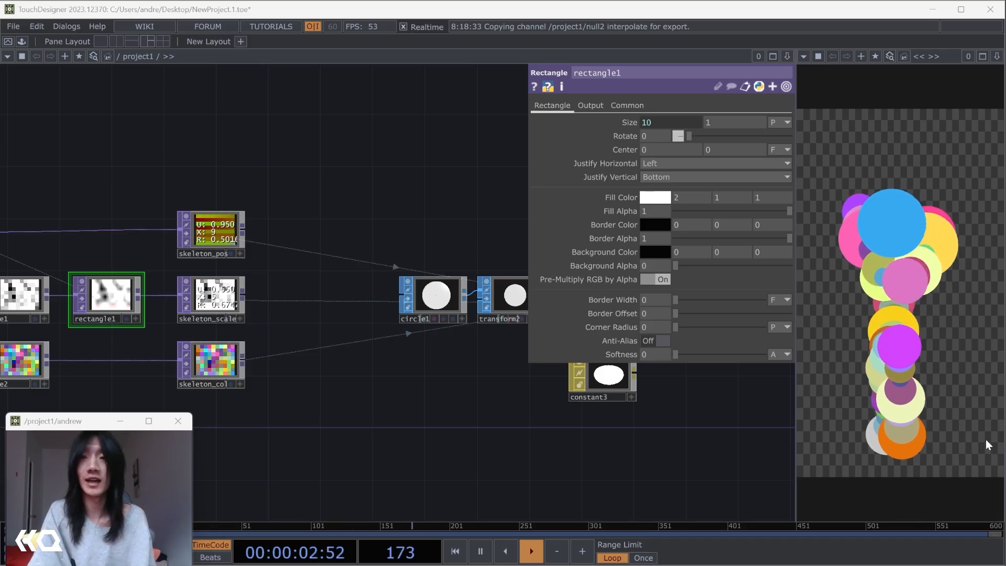
left_click_drag(414, 414, 250, 335)
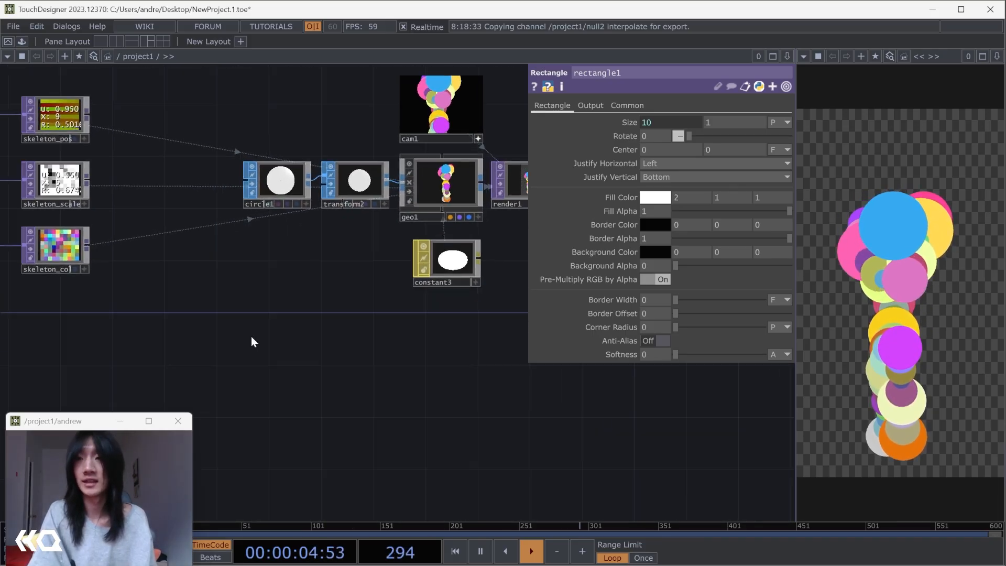
scroll(253, 338, "up", 3)
key("ctrl+v")
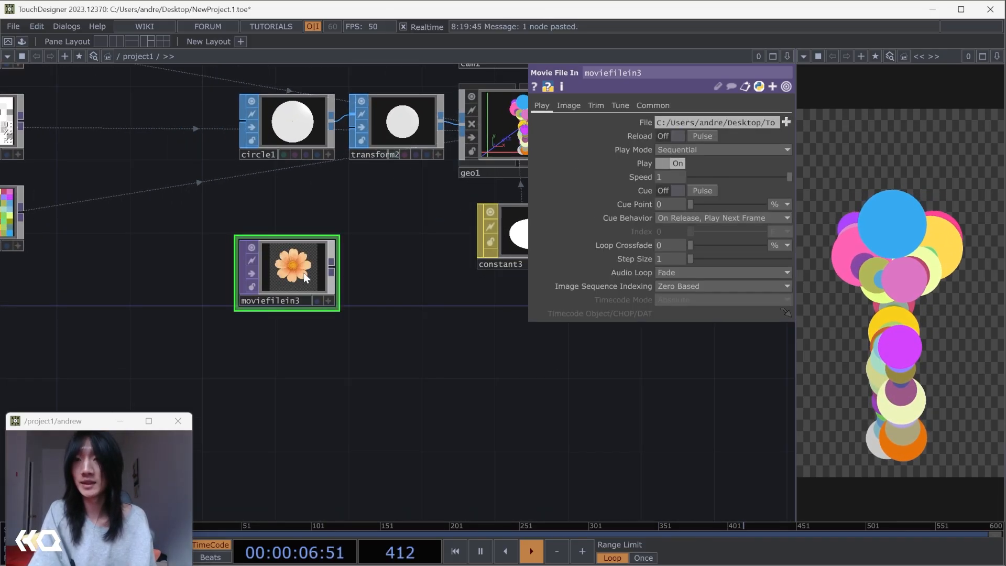
- Move the flower image node moviefilein3 into free space away from circle1 and check its size and format information
left_click_drag(305, 275, 246, 319)
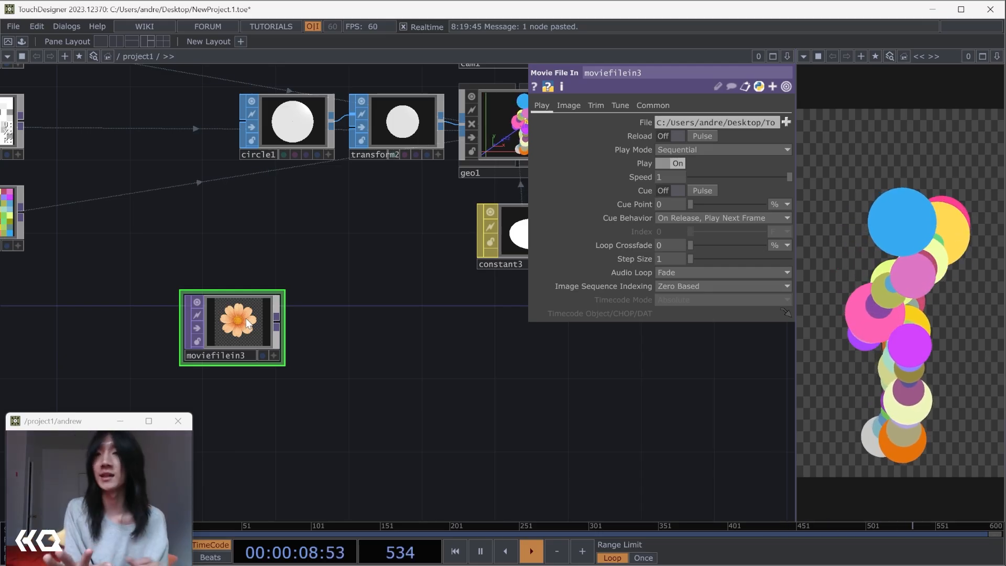
middle_click(247, 331)
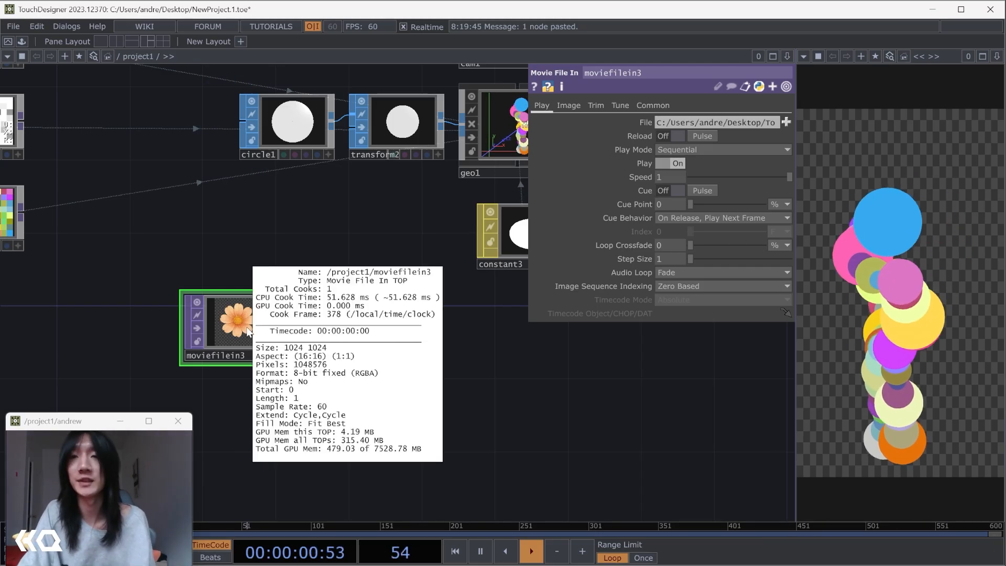
left_click_drag(247, 332, 201, 364)
scroll(199, 363, "up", 2)
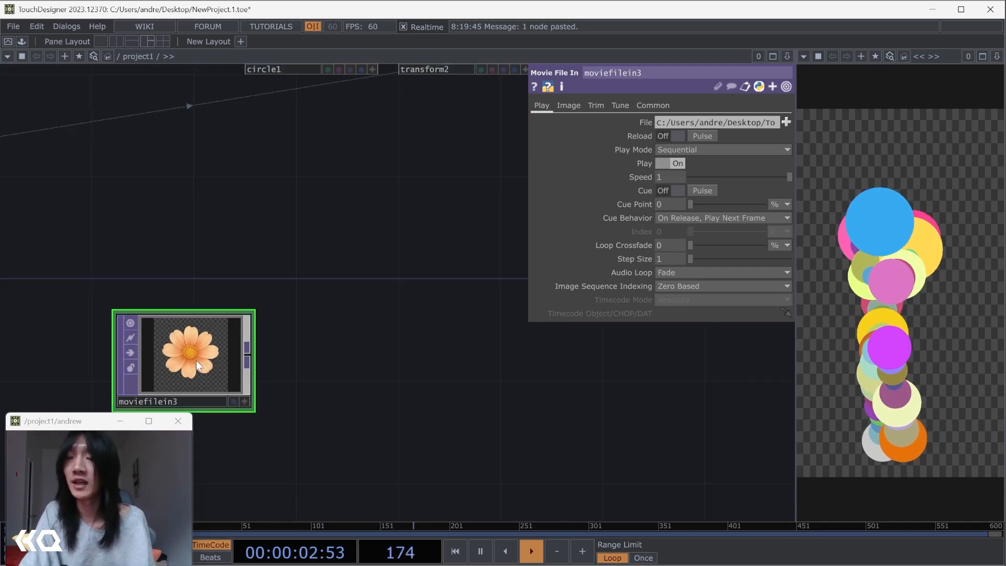
scroll(194, 361, "down", 2)
left_click_drag(337, 327, 314, 297)
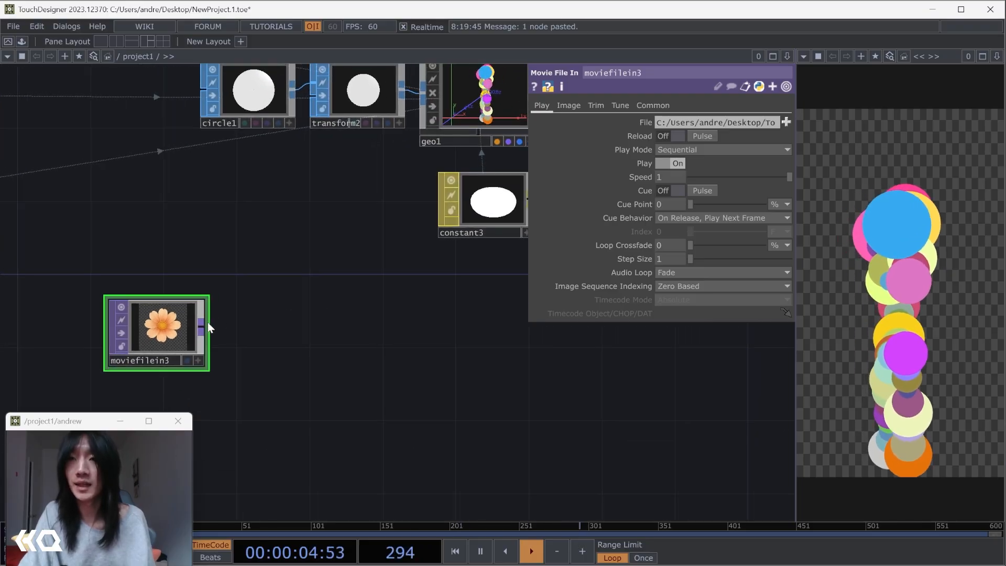
- Assign moviefilein3 as the instance texture of geo1
left_click(502, 204)
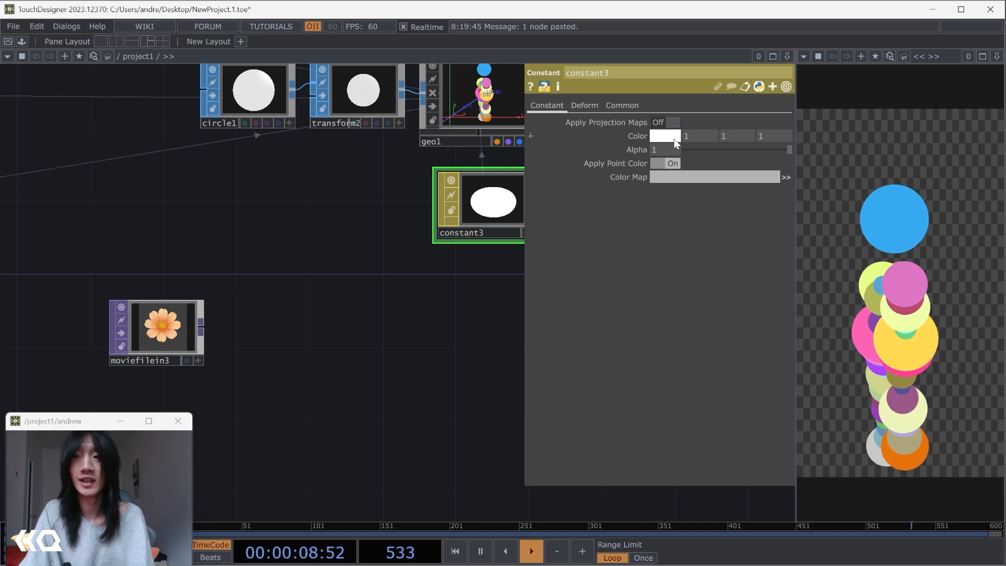
left_click(505, 111)
scroll(723, 340, "down", 2)
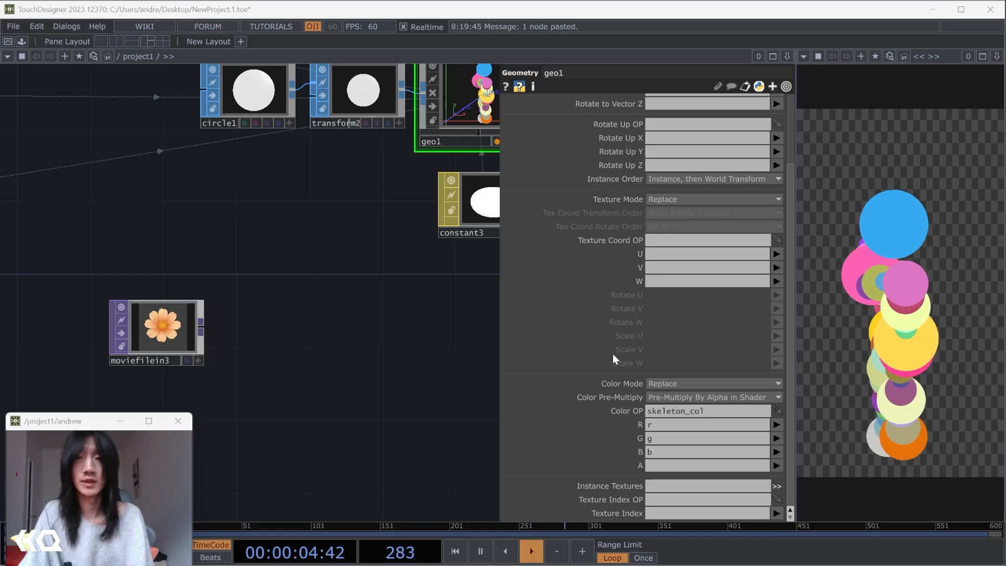
left_click_drag(141, 348, 665, 489)
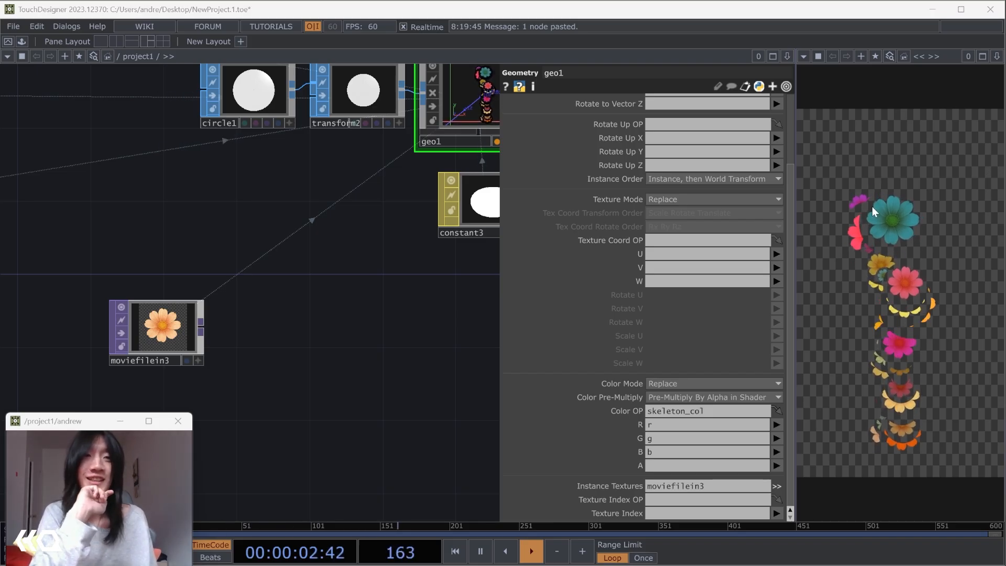
- Enable blending transparency on constant3 and discard pixels based on alpha, keeping those greater than a threshold of 0.3
left_click(482, 211)
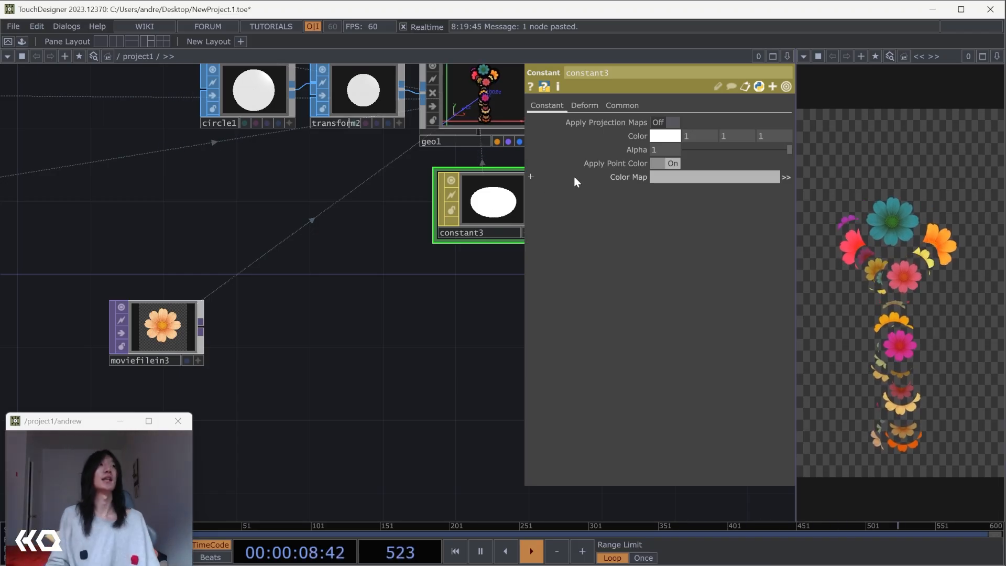
left_click(622, 105)
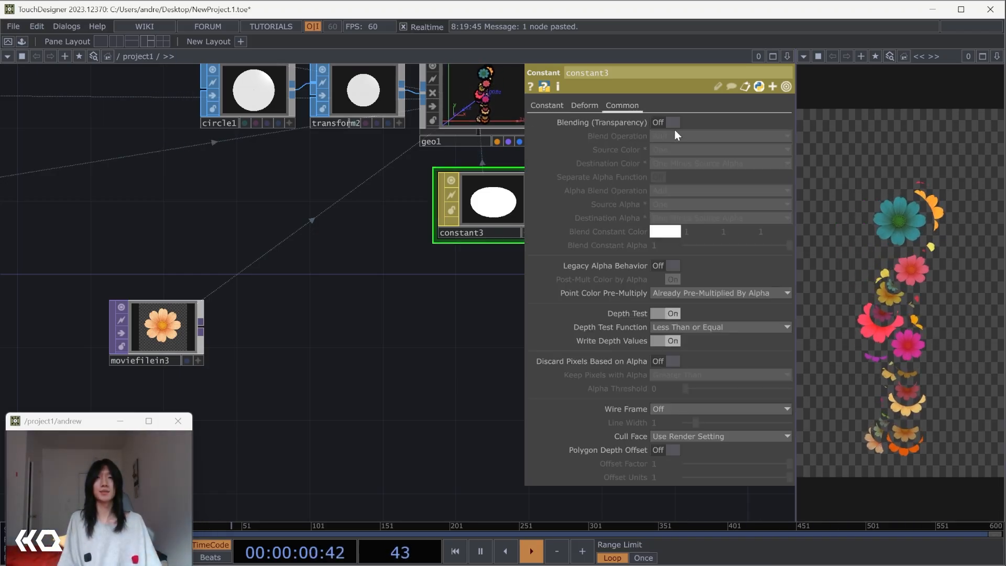
left_click(667, 124)
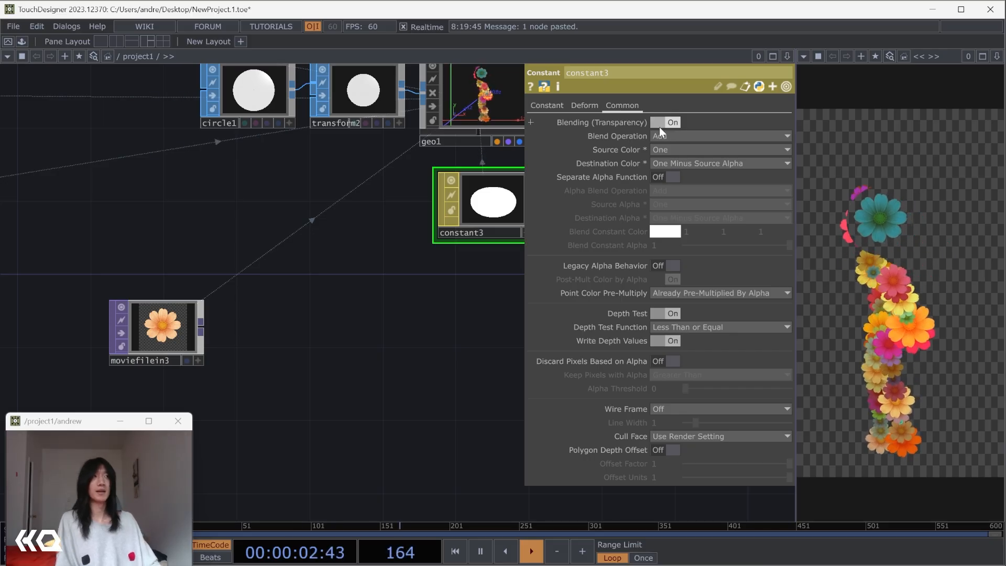
left_click(666, 360)
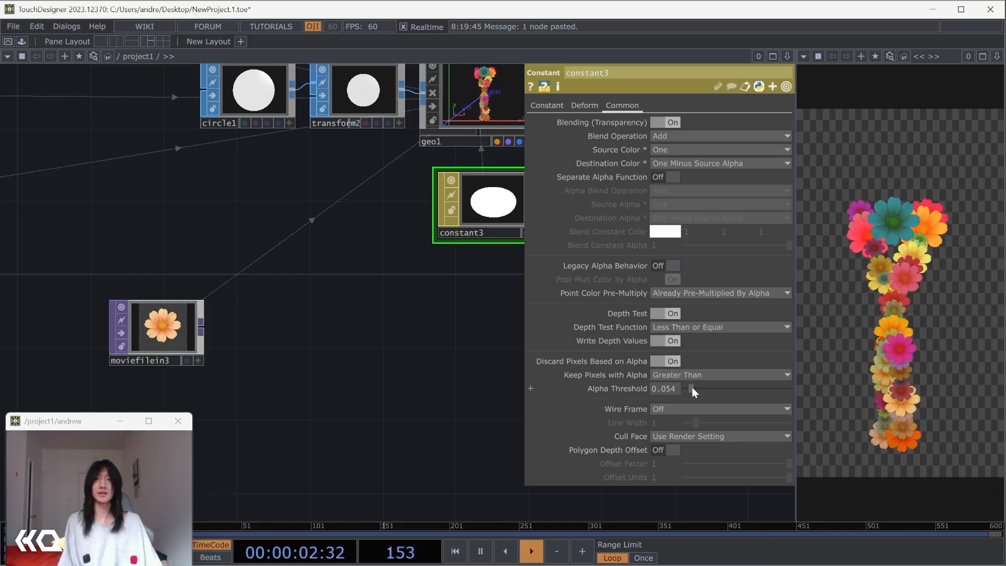
left_click_drag(674, 389, 663, 391)
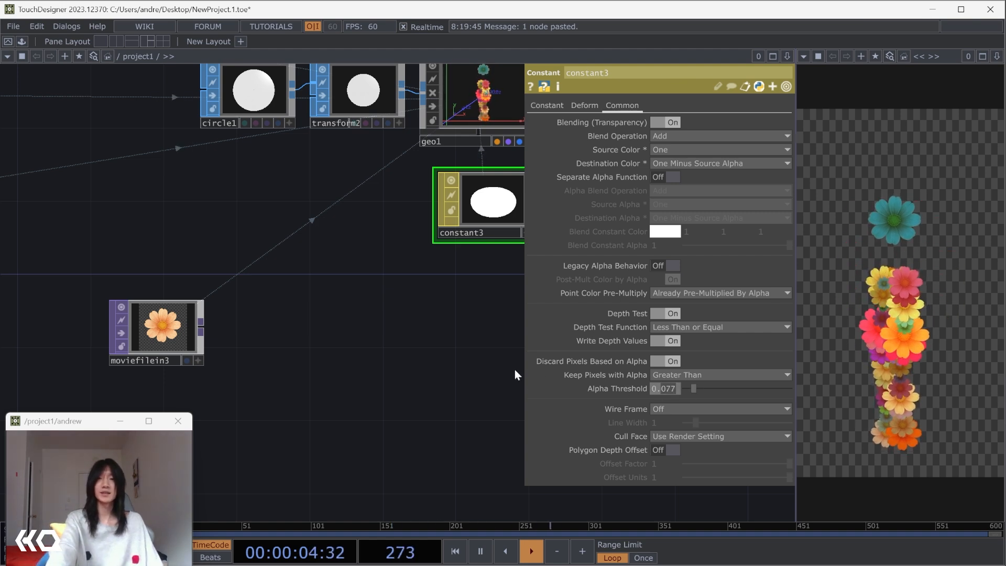
type("3")
key("Return")
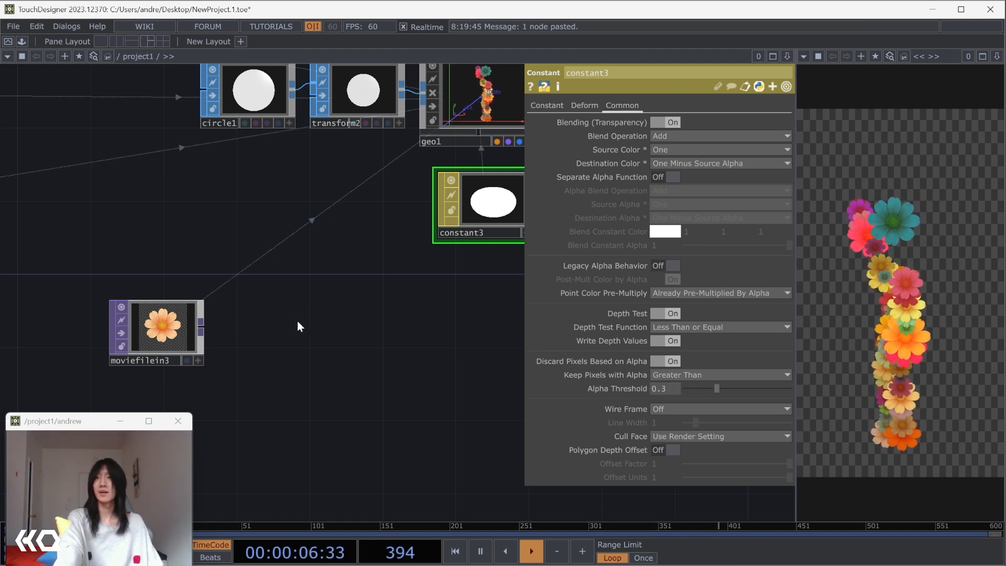
- Move moviefilein3 up, just below circle1 and beside constant3
left_click_drag(174, 341, 226, 231)
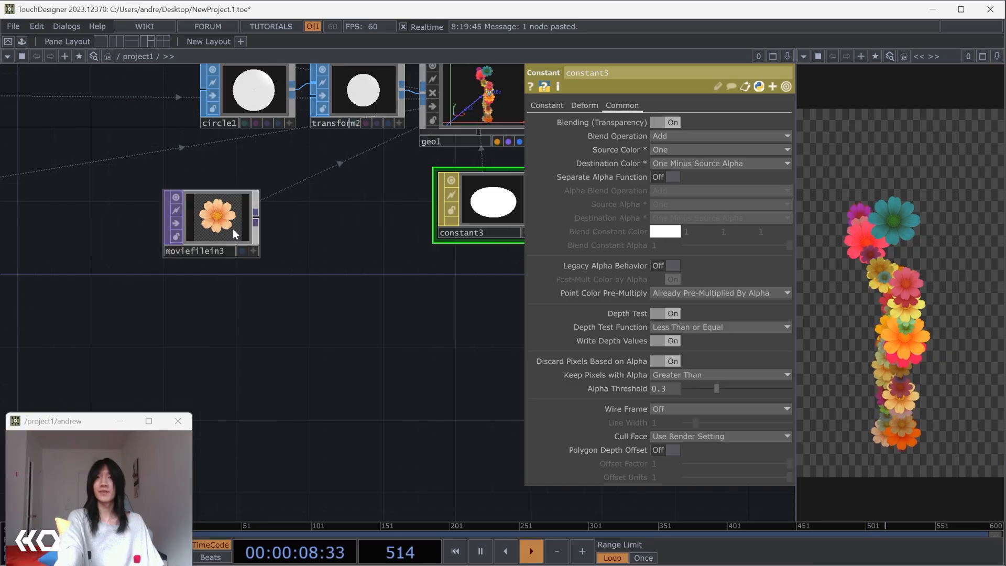
left_click_drag(91, 296, 292, 360)
scroll(291, 361, "down", 3)
left_click_drag(222, 310, 309, 291)
- Change the seed of noise2 to 2280 to vary the flower colors
left_click(164, 198)
left_click(74, 199)
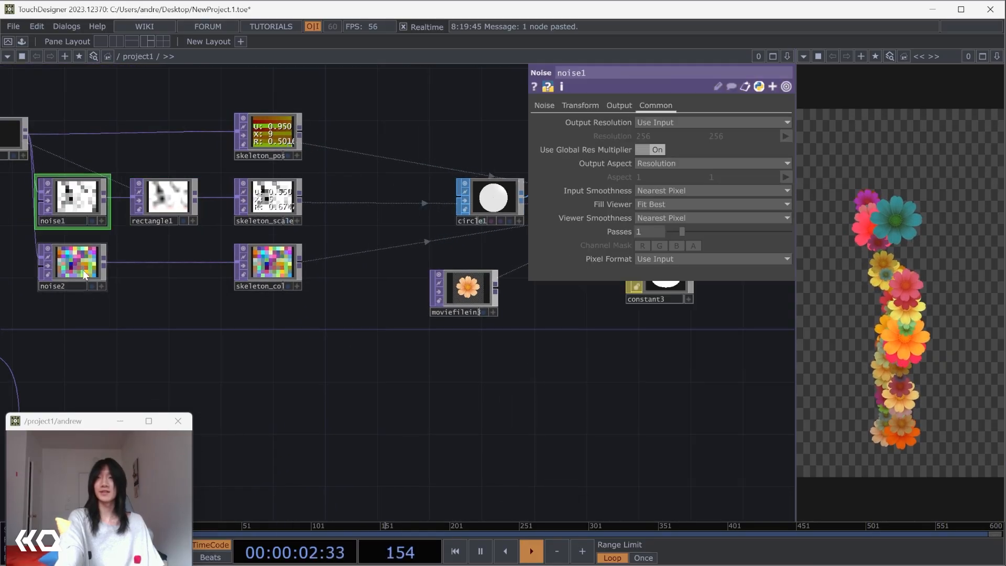
left_click(73, 262)
left_click(545, 106)
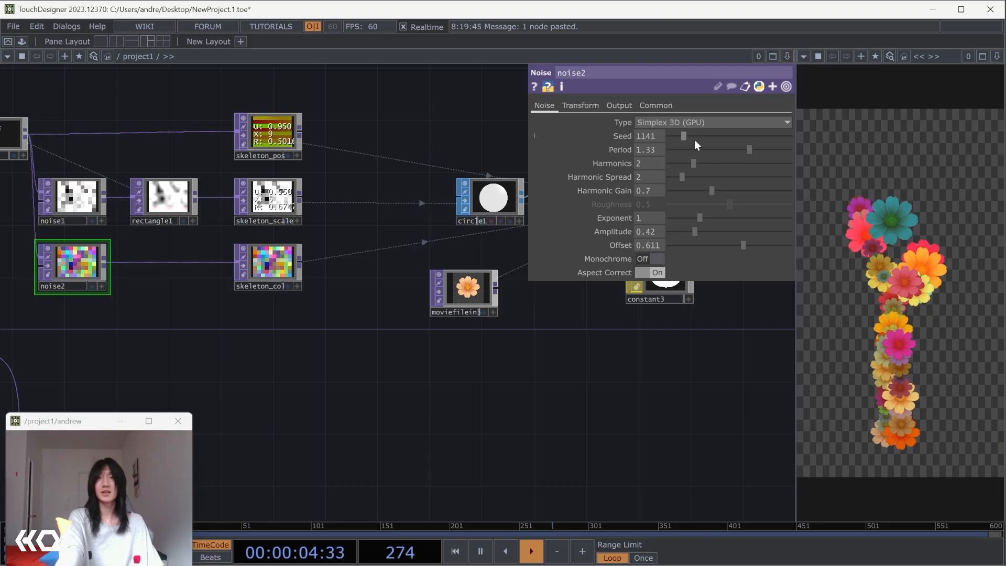
- Set the seed of noise1 to 3006 and its offset to 1.44 to enlarge the flowers
left_click(73, 199)
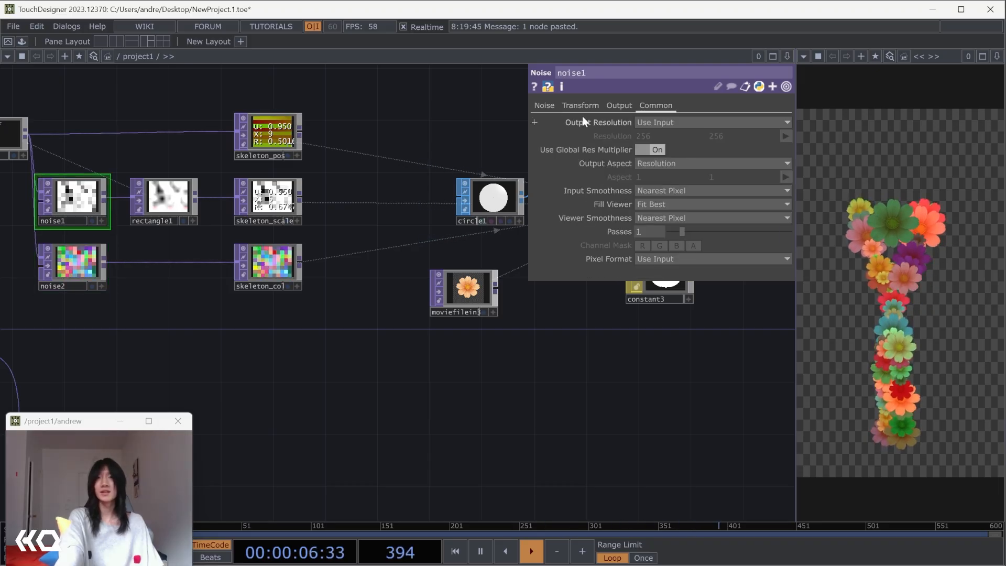
left_click(546, 106)
left_click_drag(710, 136, 706, 139)
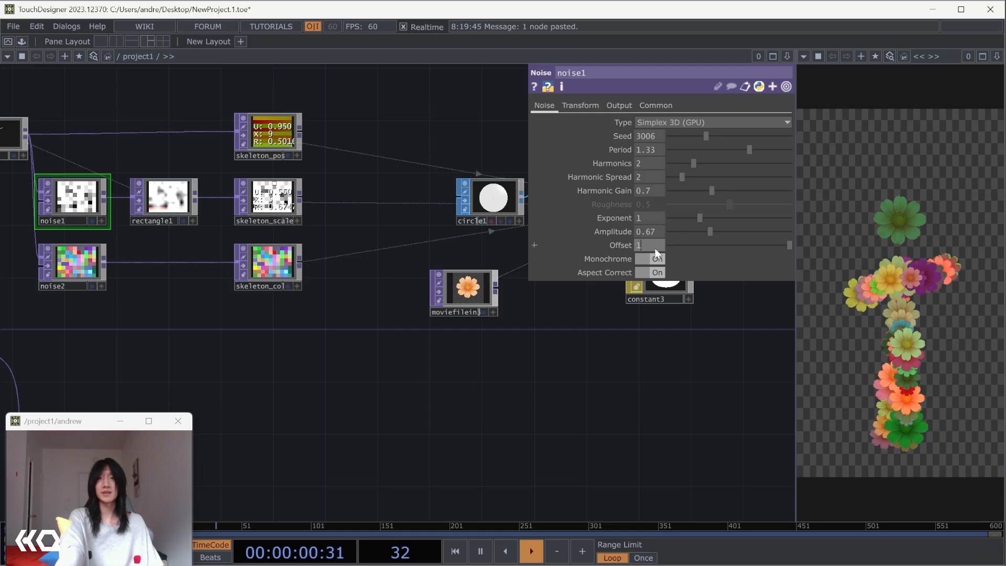
mouse_move(655, 245)
middle_mouse_down()
mouse_move(657, 259)
mouse_move(654, 226)
middle_mouse_up()
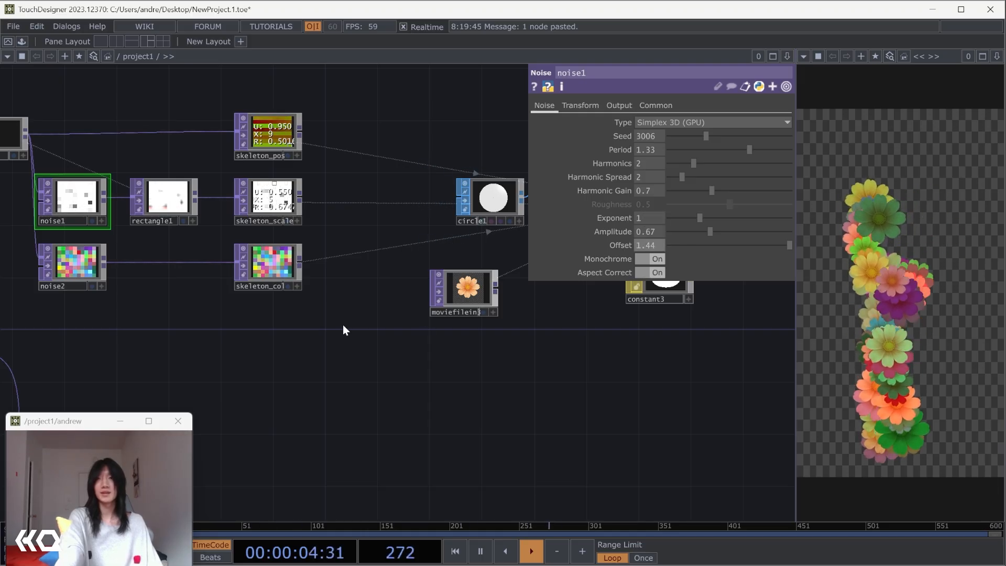
- Set noise2's amplitude to 0.99, offset to 0.844 and period to 0.36 for brighter, more varied flower colors
left_click(73, 262)
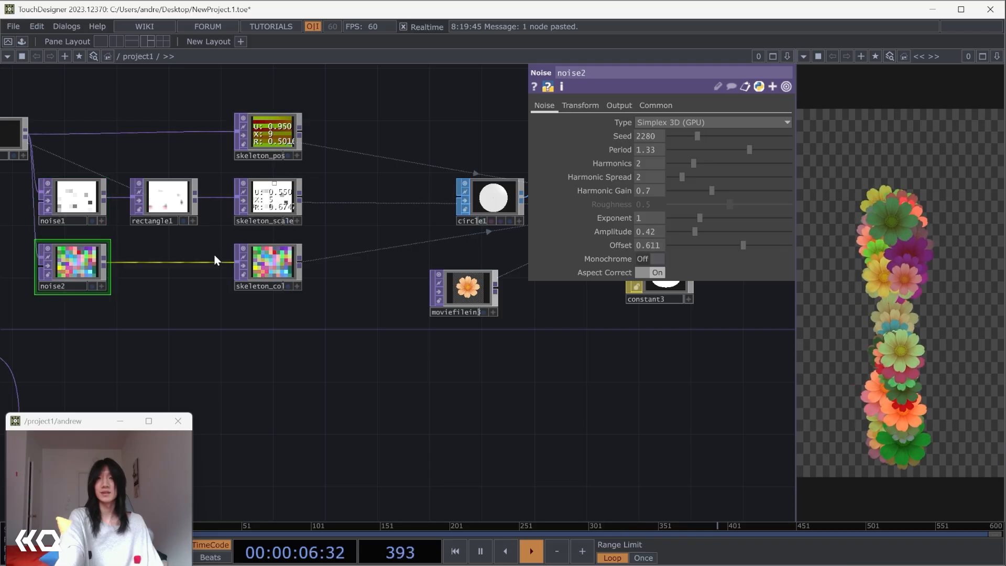
left_click_drag(696, 231, 771, 247)
left_click_drag(701, 233, 730, 234)
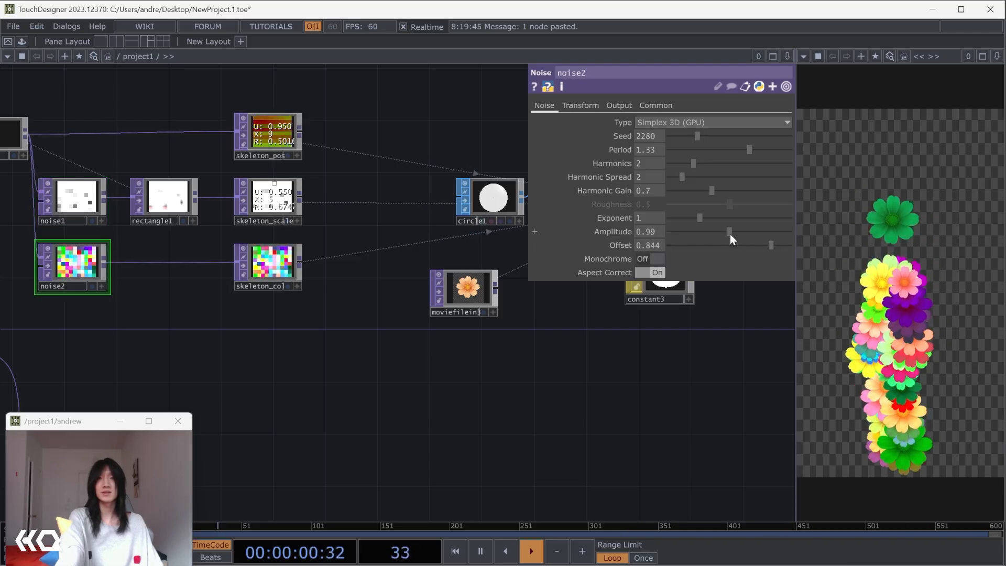
left_click(702, 150)
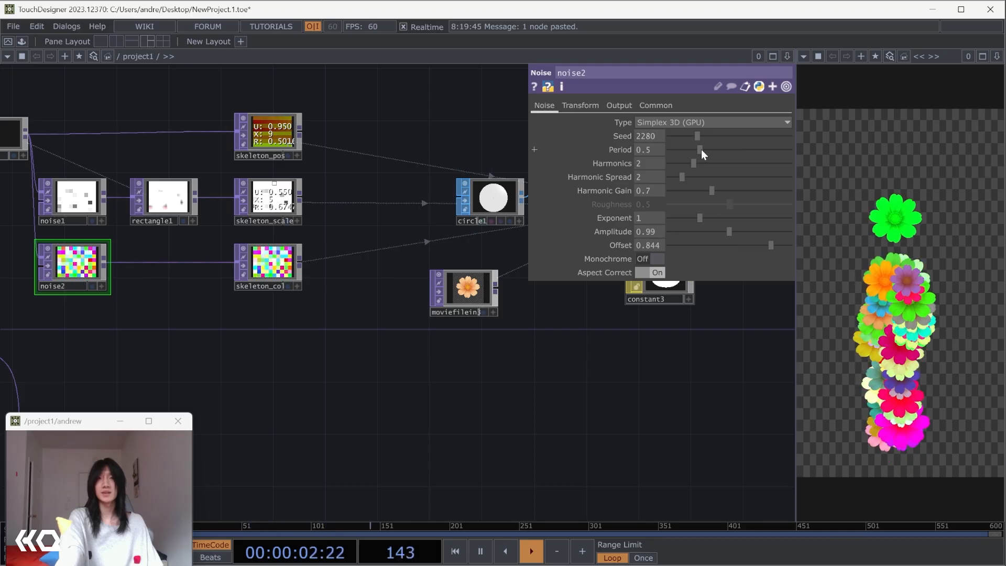
left_click(699, 150)
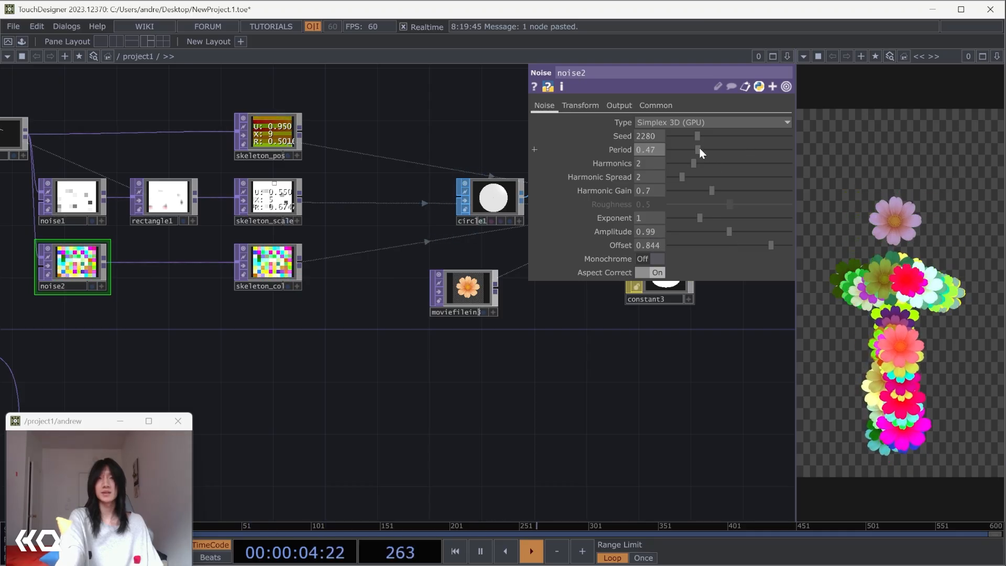
left_click_drag(700, 148, 693, 149)
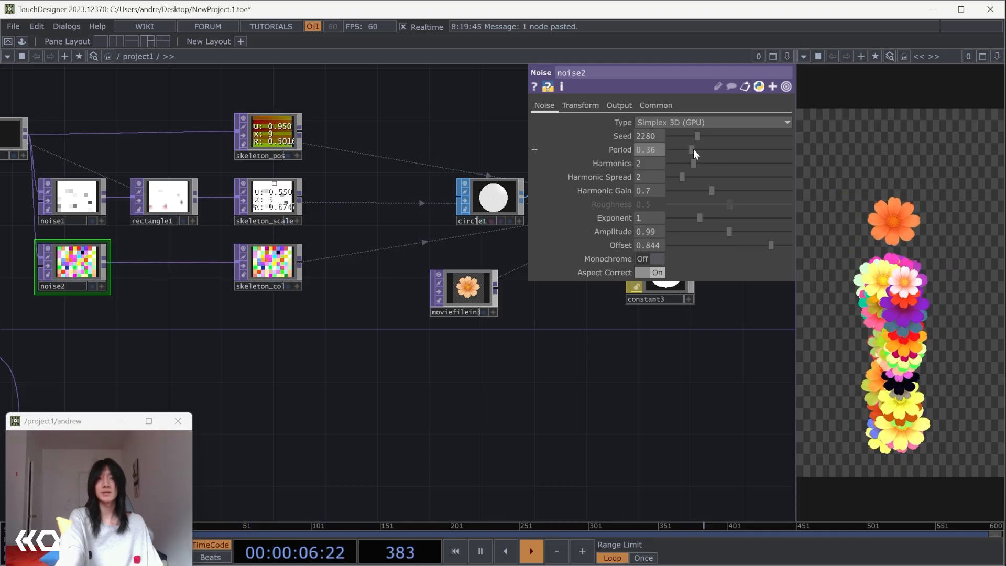
- Examine the network from the flower render chain back through the skeleton channels to the MediaPipe tracking source
left_click_drag(481, 450, 410, 450)
left_click_drag(593, 437, 532, 442)
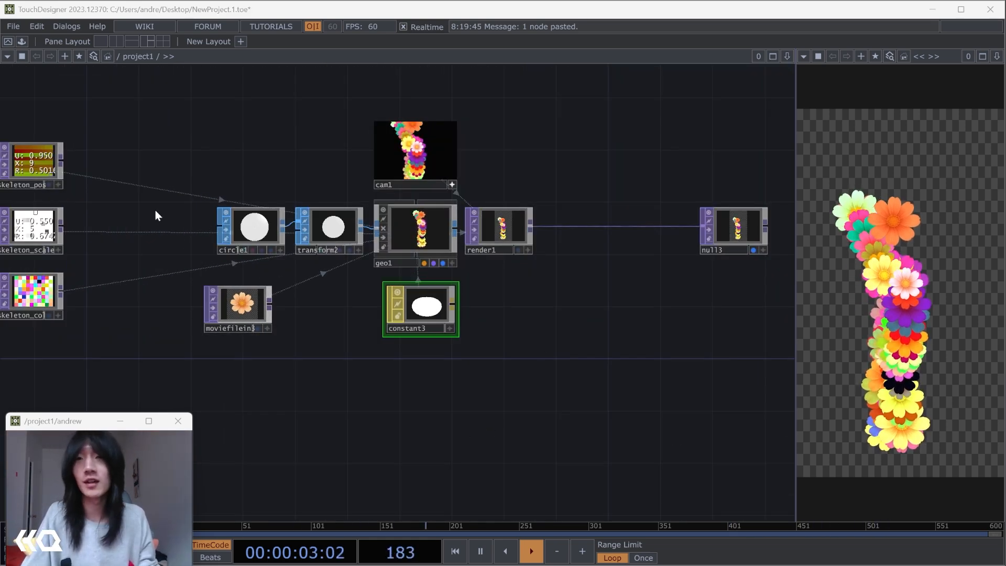
left_click_drag(391, 404, 589, 283)
scroll(460, 309, "down", 2)
left_click_drag(478, 345, 350, 416)
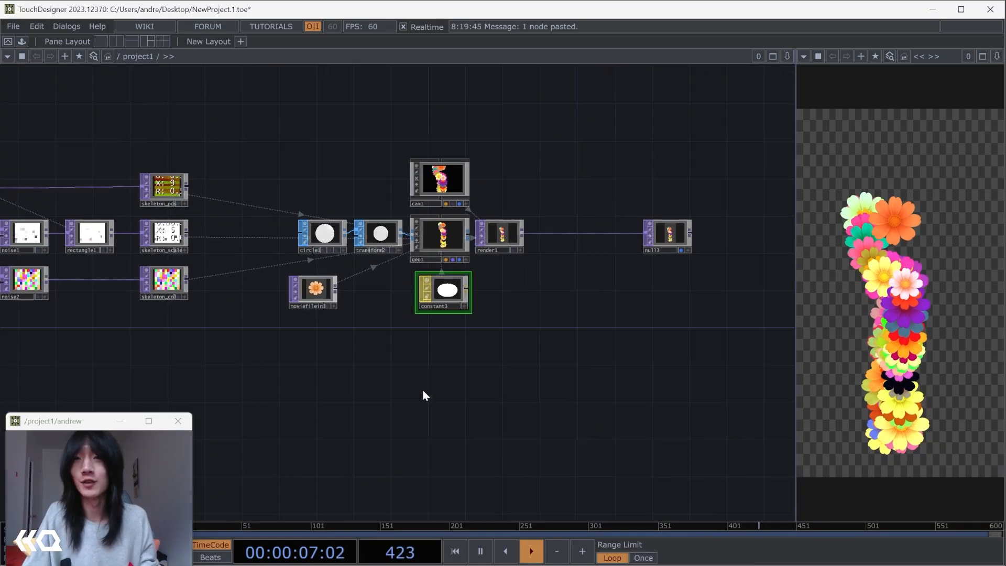
left_click_drag(422, 391, 417, 393)
left_click_drag(323, 433, 594, 316)
left_click_drag(474, 397, 753, 266)
scroll(524, 325, "down", 2)
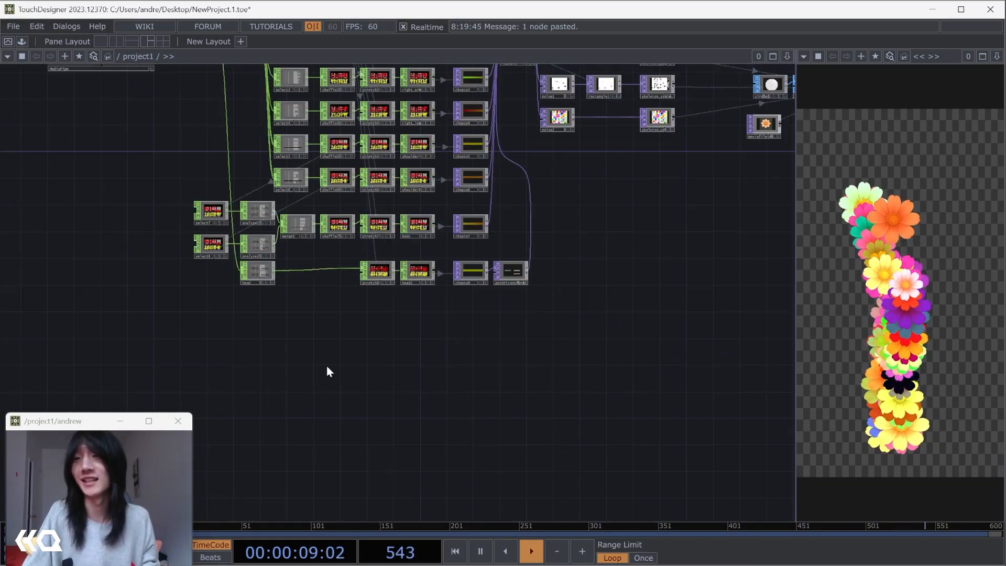
left_click_drag(328, 367, 654, 320)
left_click_drag(270, 235, 223, 398)
left_click_drag(379, 250, 276, 284)
scroll(276, 284, "up", 1)
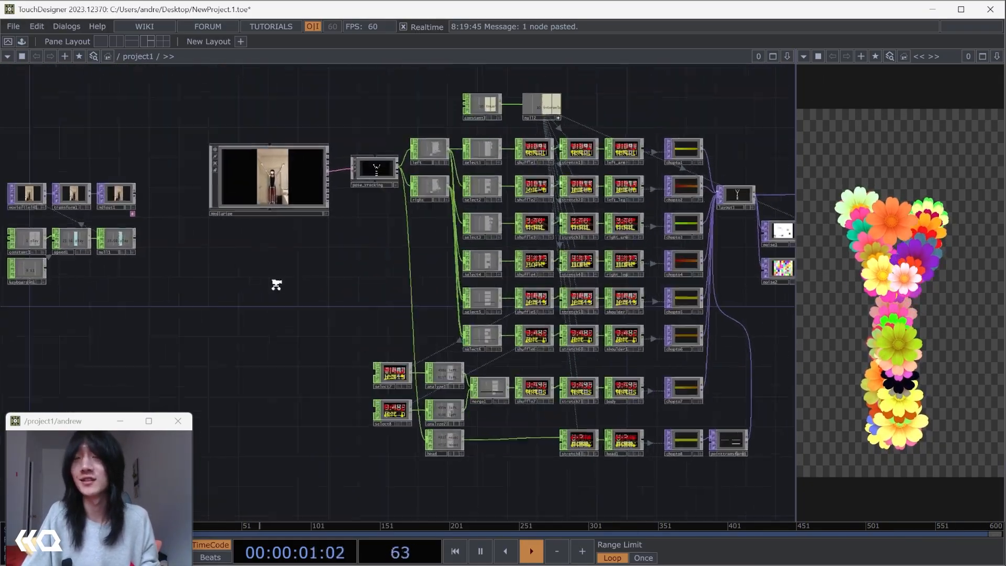
scroll(276, 284, "up", 1)
left_click_drag(301, 172, 263, 166)
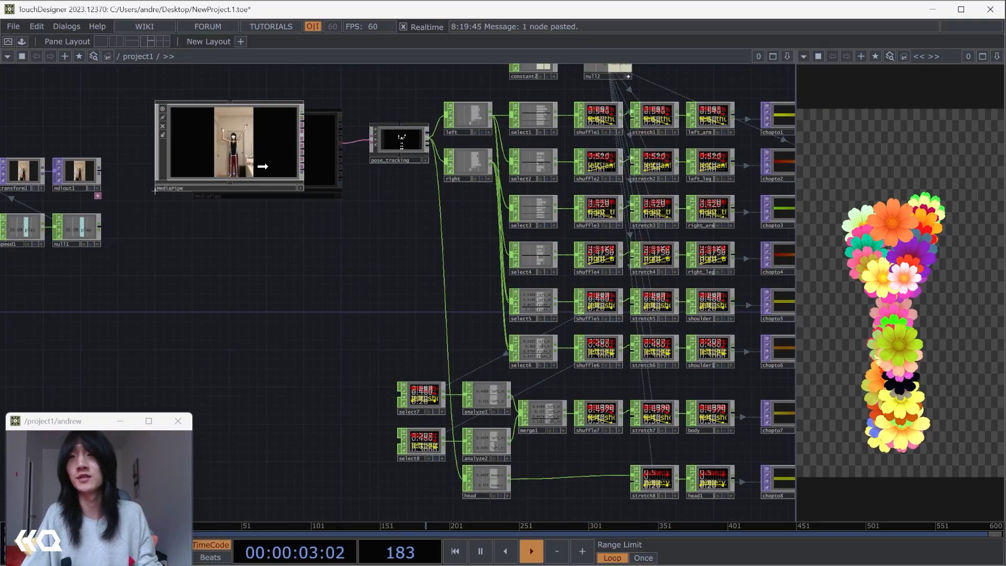
scroll(206, 136, "up", 3)
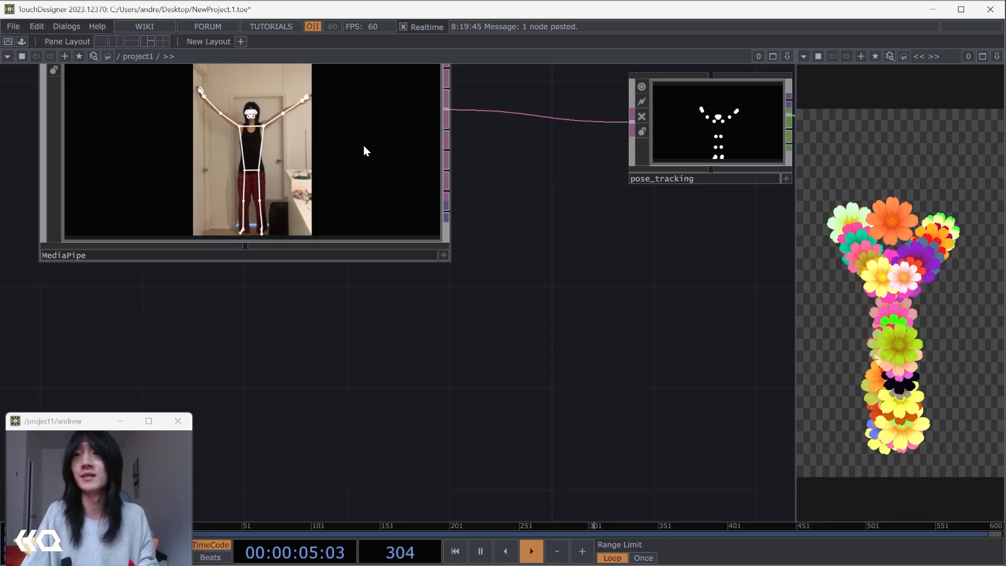
scroll(330, 194, "down", 3)
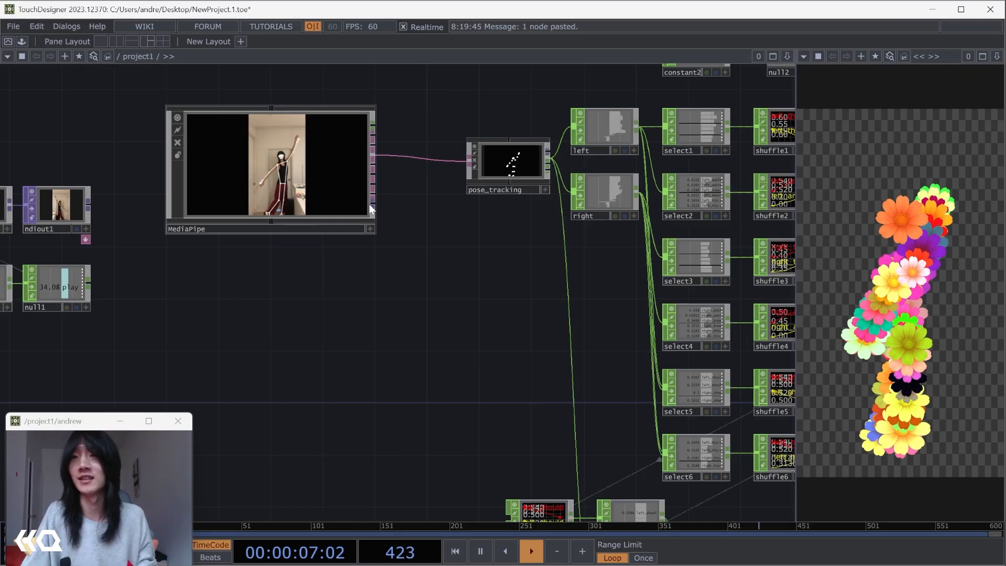
- Add a Null TOP connected to MediaPipe's lowest image output and place it just below pose_tracking
left_click_drag(372, 206, 405, 288)
scroll(343, 193, "up", 2)
left_click_drag(288, 184, 279, 215)
left_click_drag(385, 252, 426, 279)
scroll(426, 280, "up", 3)
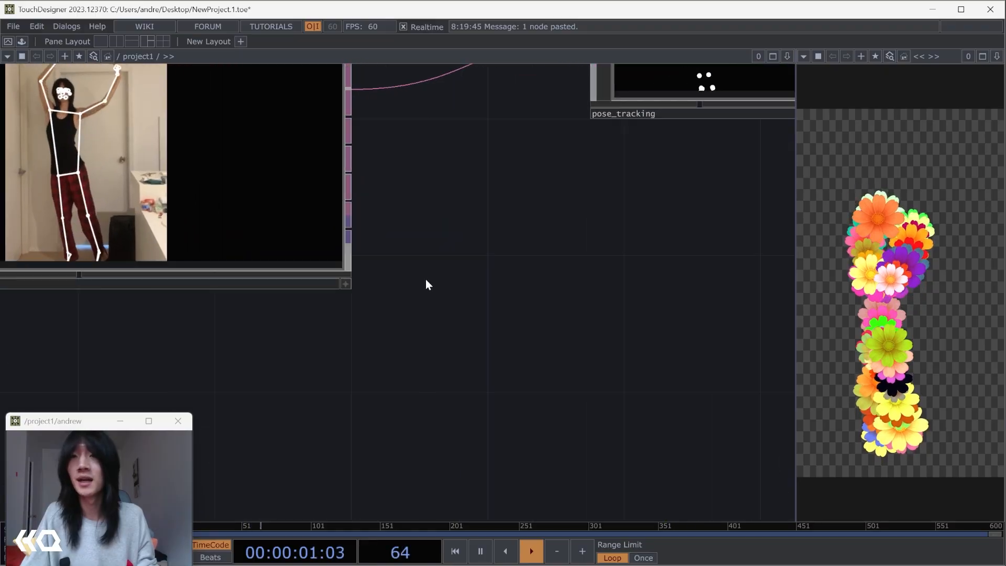
left_click_drag(349, 237, 430, 306)
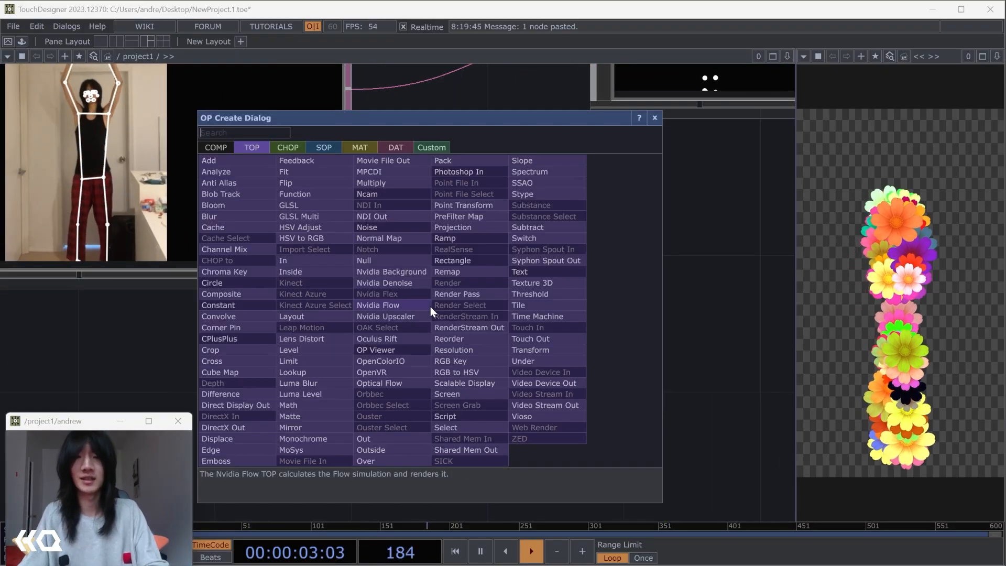
type("null")
key("Return")
scroll(472, 330, "down", 3)
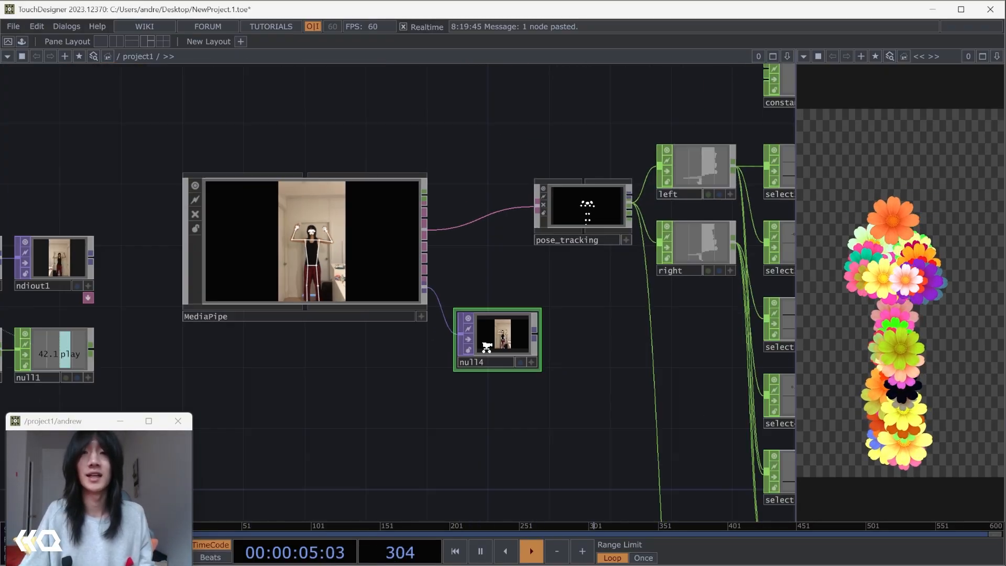
- Add a Select TOP that references null4 and place it just below null4
scroll(371, 276, "down", 5)
key("Tab")
type("se")
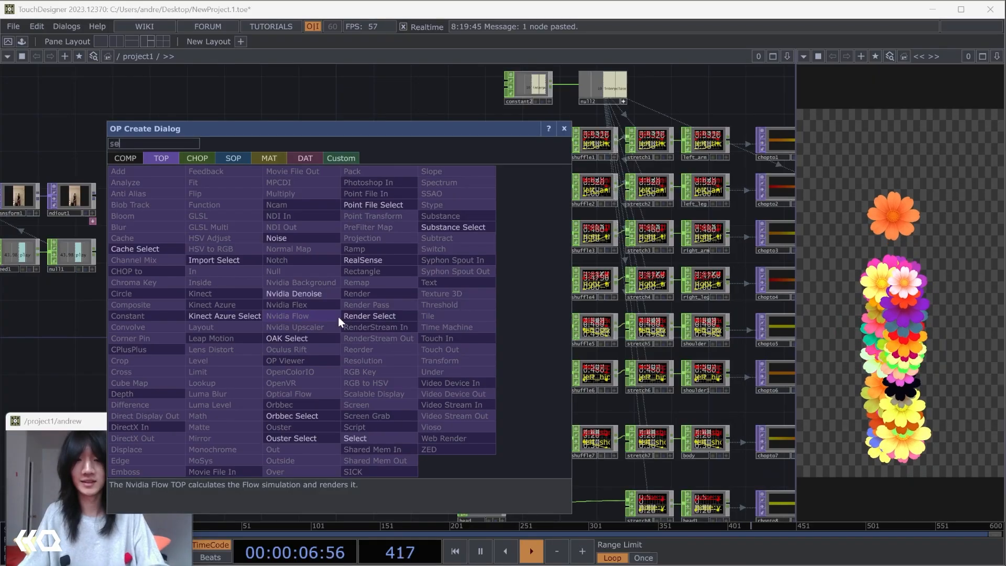
key("Return")
left_click(338, 316)
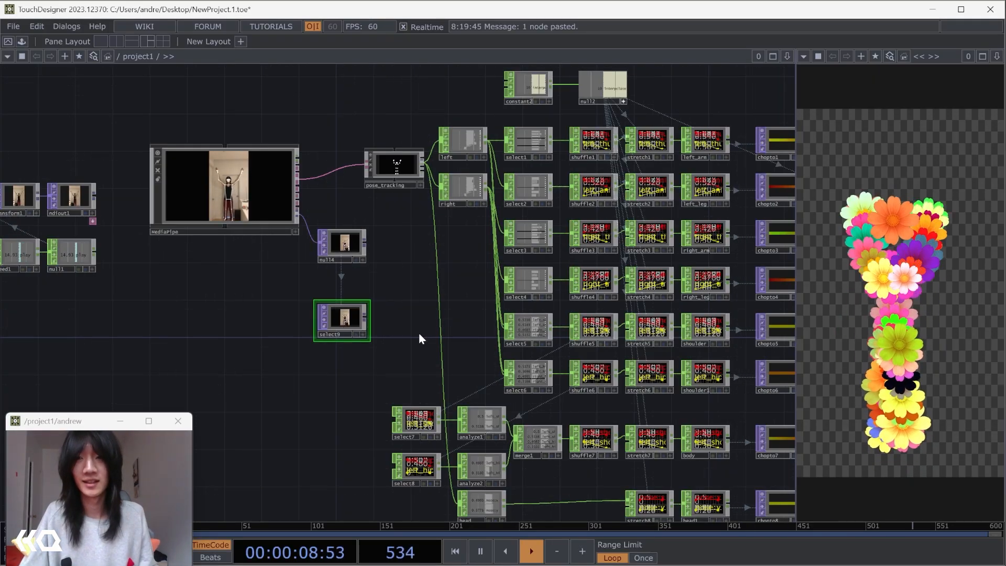
- Move the new Select TOP across the network to the free space just below render1 and the constant material
scroll(353, 248, "down", 7)
left_click_drag(419, 334, 649, 285)
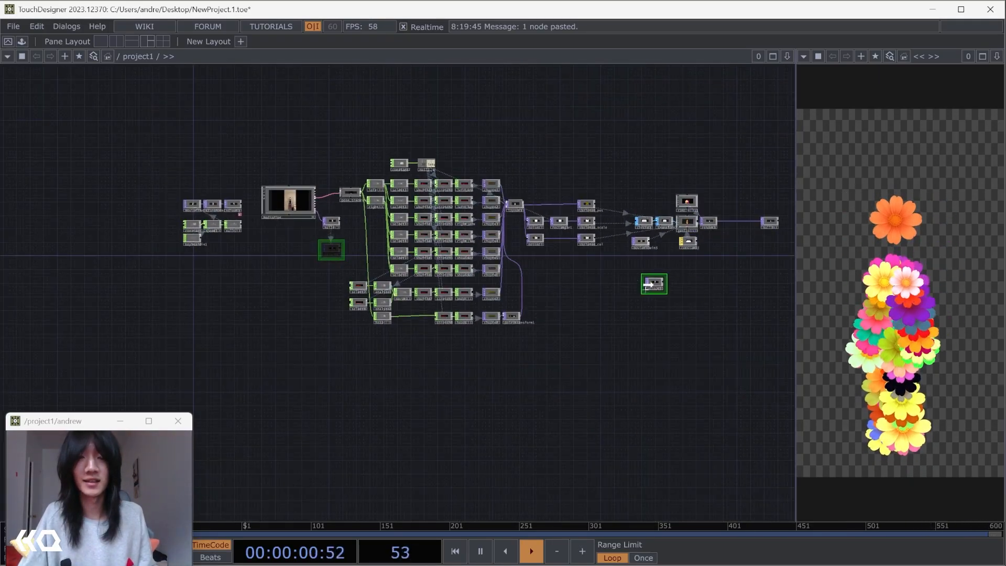
scroll(422, 315, "up", 6)
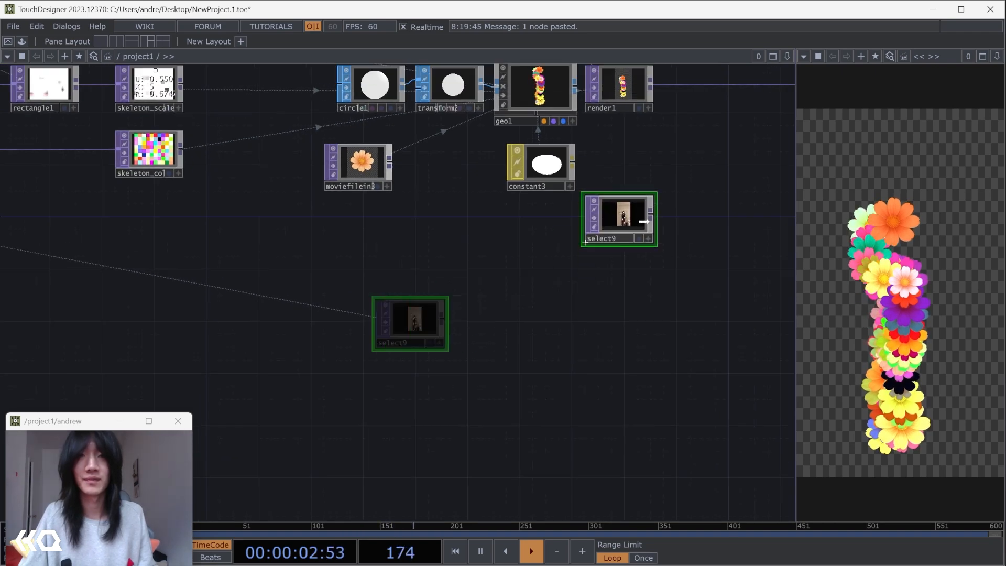
left_click_drag(644, 221, 648, 226)
left_click_drag(493, 387, 222, 486)
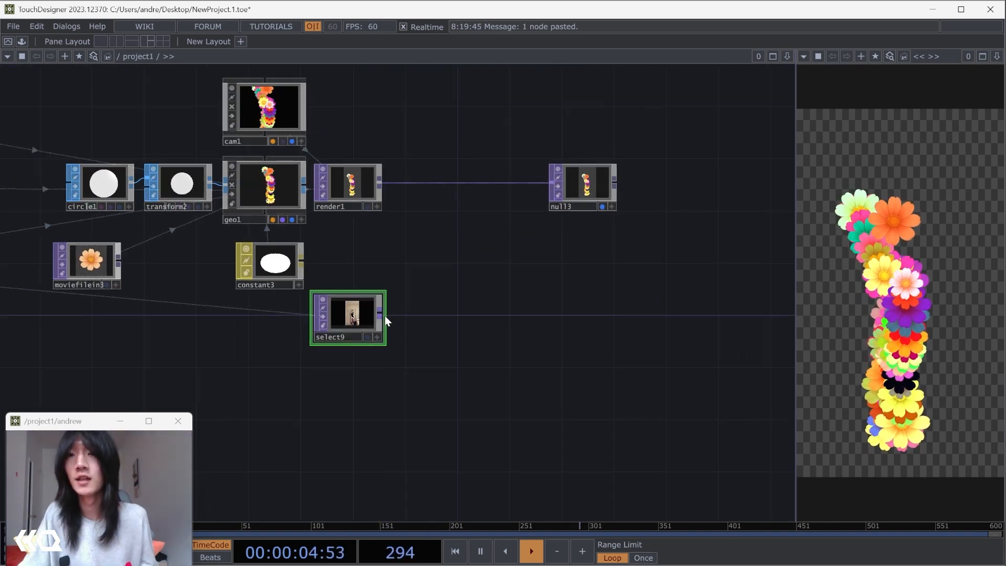
- Check the operator info of select9 and connect a Fit TOP to its output
scroll(338, 331, "up", 8)
scroll(336, 339, "up", 4)
middle_click(368, 326)
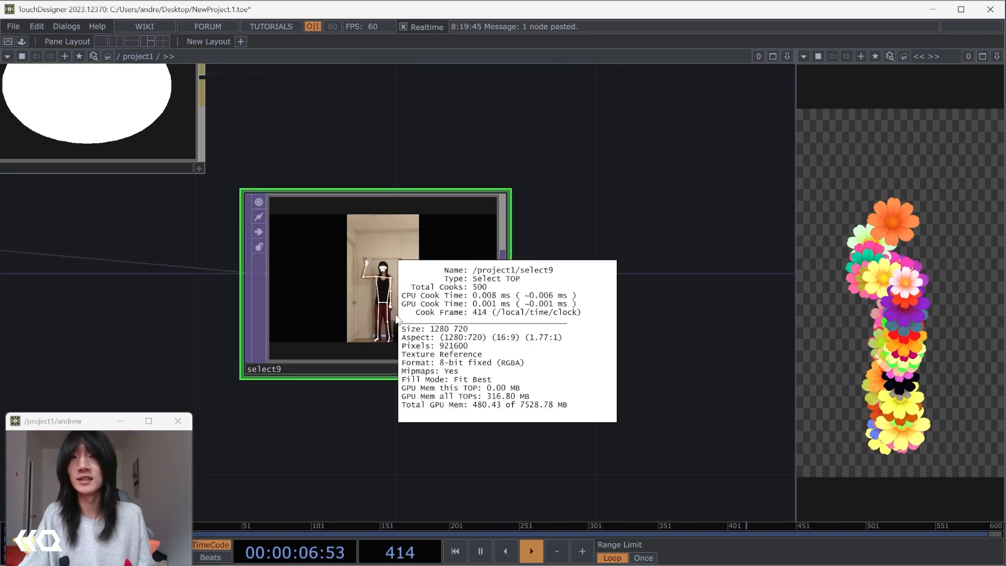
scroll(370, 314, "down", 5)
left_click(468, 284)
left_click(534, 283)
type("fit")
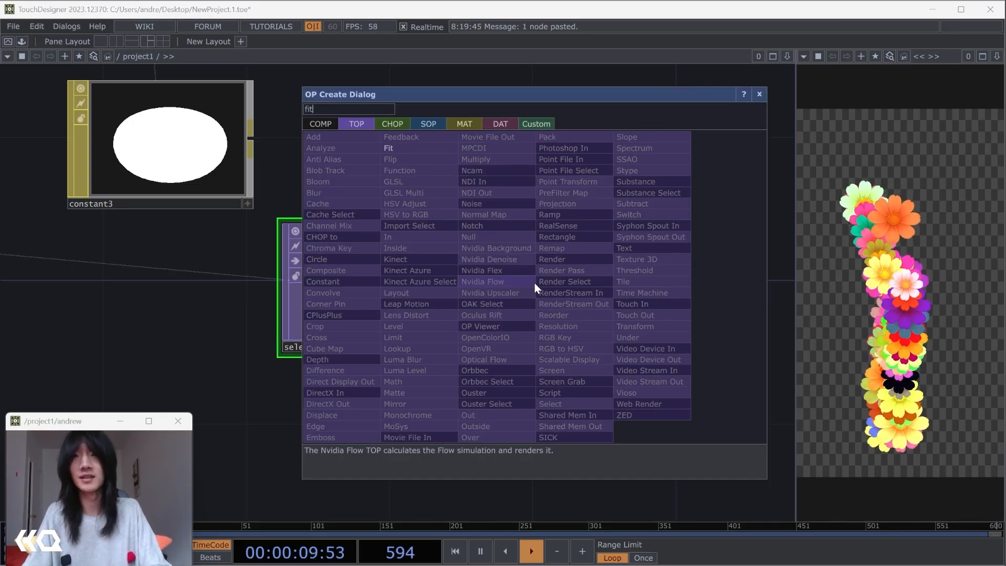
key("Return")
left_click(598, 281)
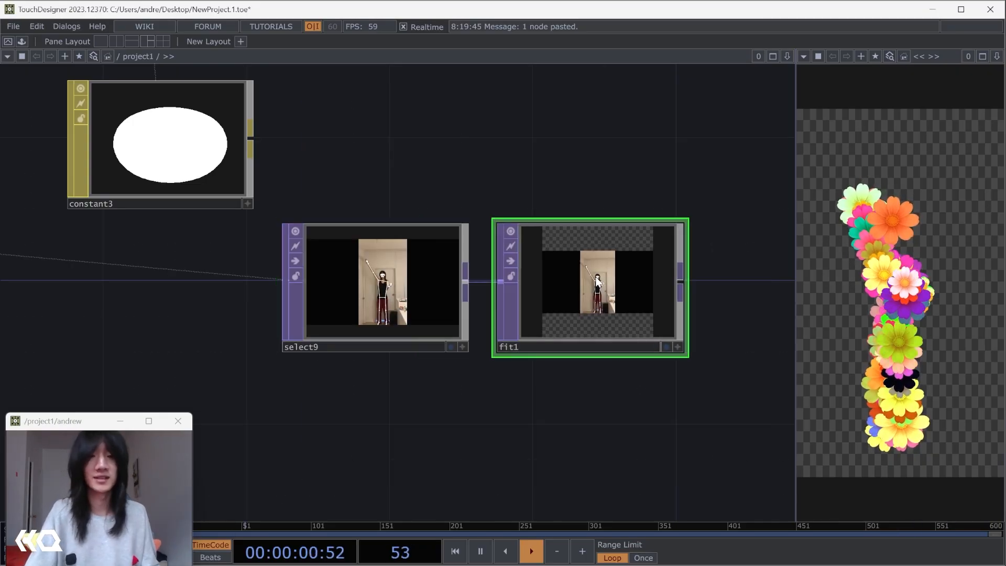
- Set fit1's output resolution to 1080 by 1920
key("p")
left_click(564, 105)
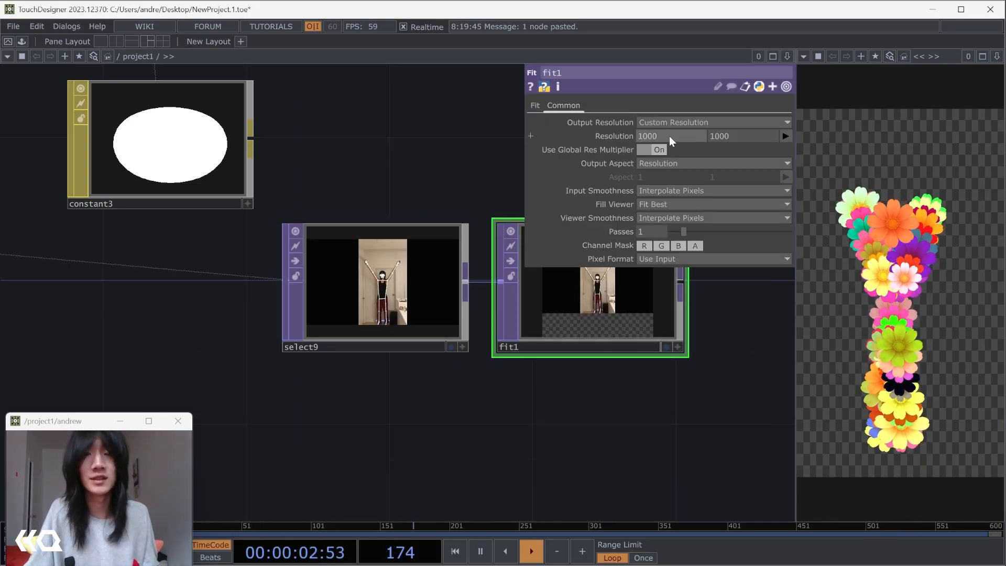
type("1080")
key("Tab")
type("1920")
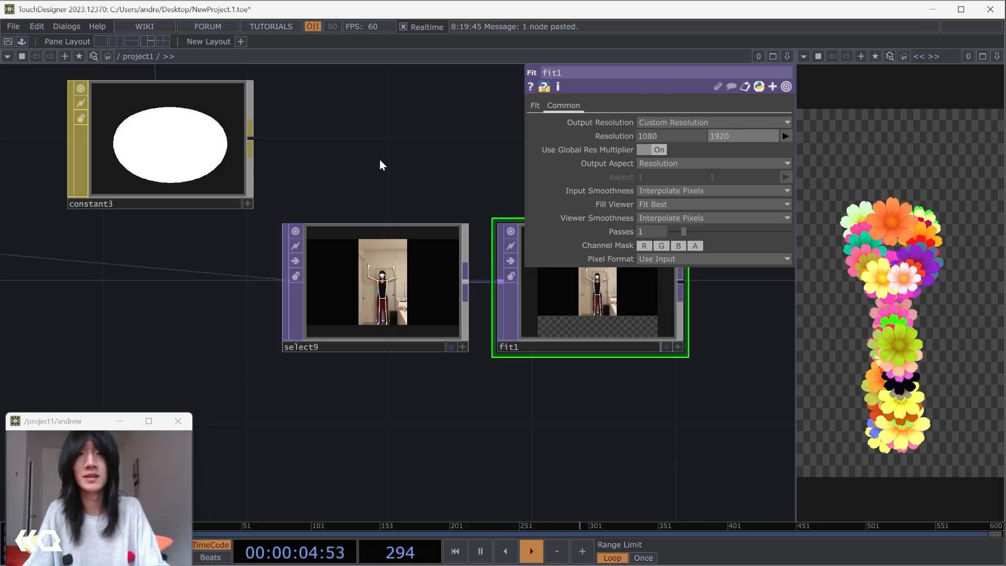
- Set the fit mode of fit1 to Fit Outside so the video fills the portrait frame
left_click(539, 109)
left_click_drag(318, 175, 158, 204)
left_click(700, 125)
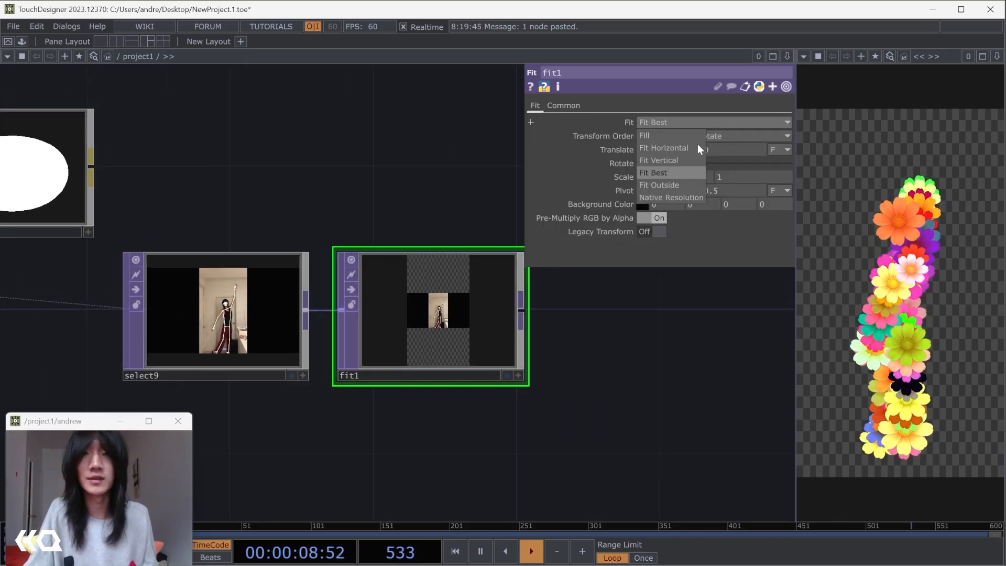
left_click(669, 182)
left_click_drag(558, 365, 406, 389)
scroll(404, 361, "down", 5)
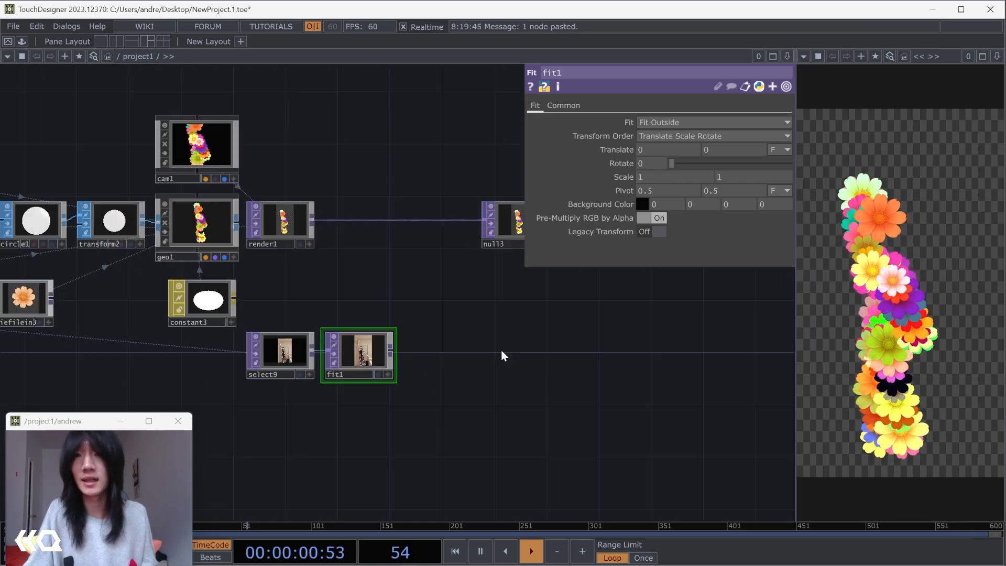
- Composite render1 over fit1 with a new Over TOP and feed its output into null3
left_click_drag(503, 354, 357, 378)
left_click_drag(382, 261, 421, 261)
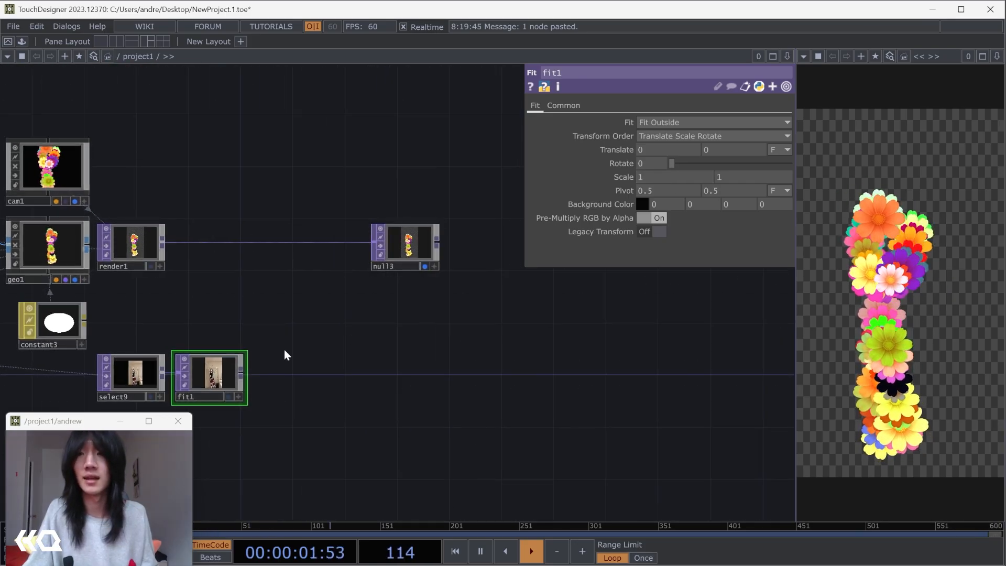
left_click(163, 242)
left_click(299, 308)
type("over")
key("Return")
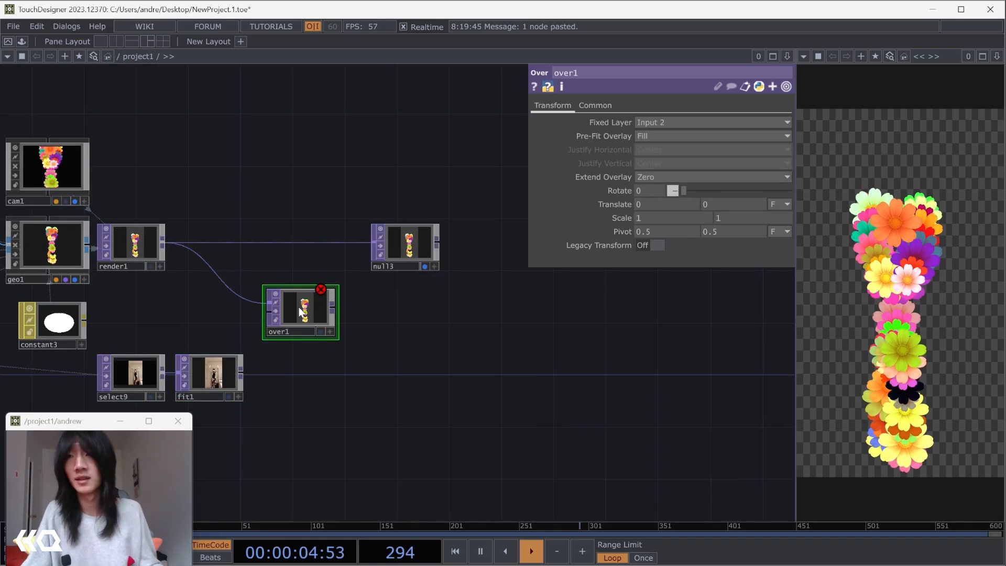
left_click_drag(243, 372, 270, 312)
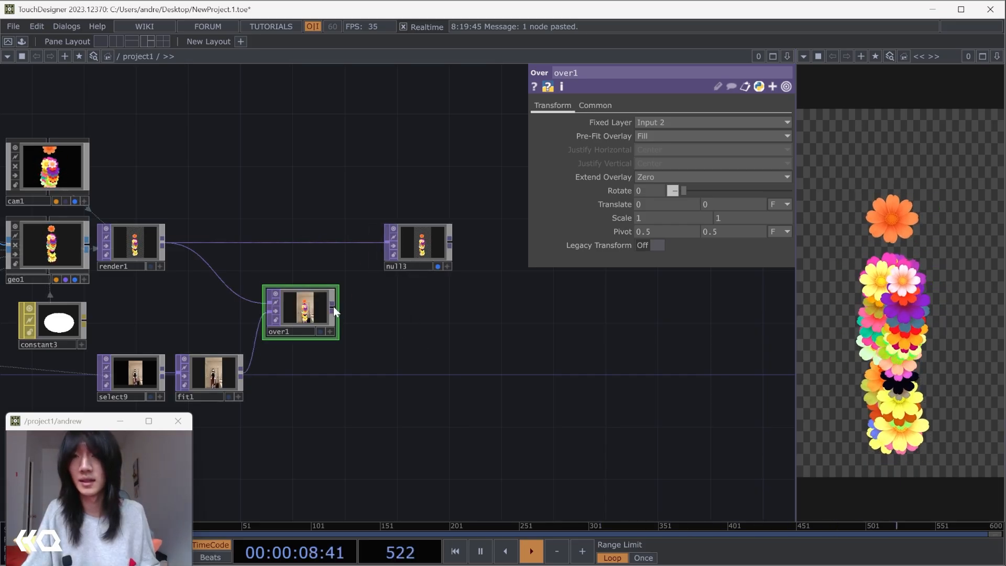
left_click_drag(333, 304, 355, 243)
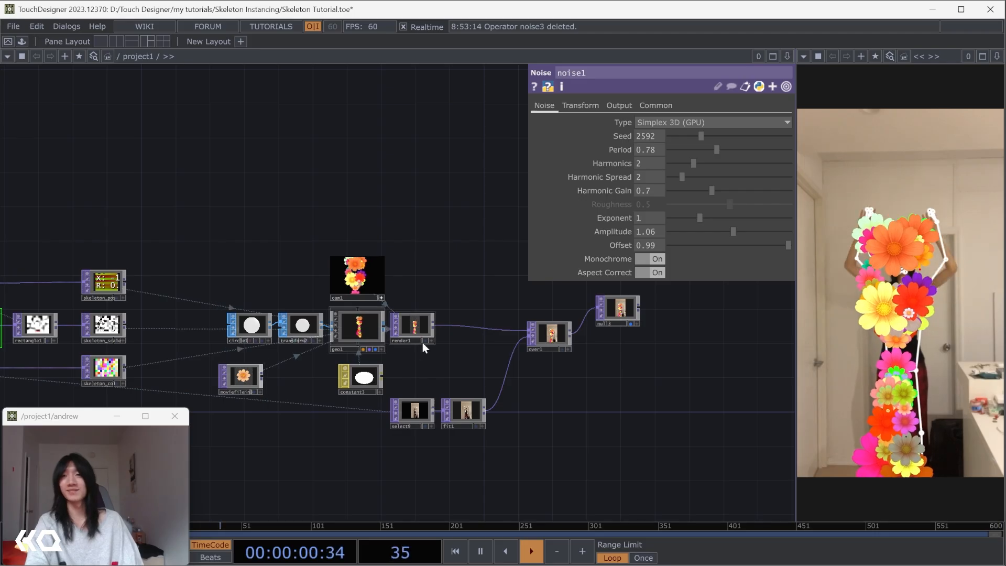
- Inspect moviefilein3 and render1, temporarily displaying render1 beside the final composite to examine its transparent background
left_click(243, 376)
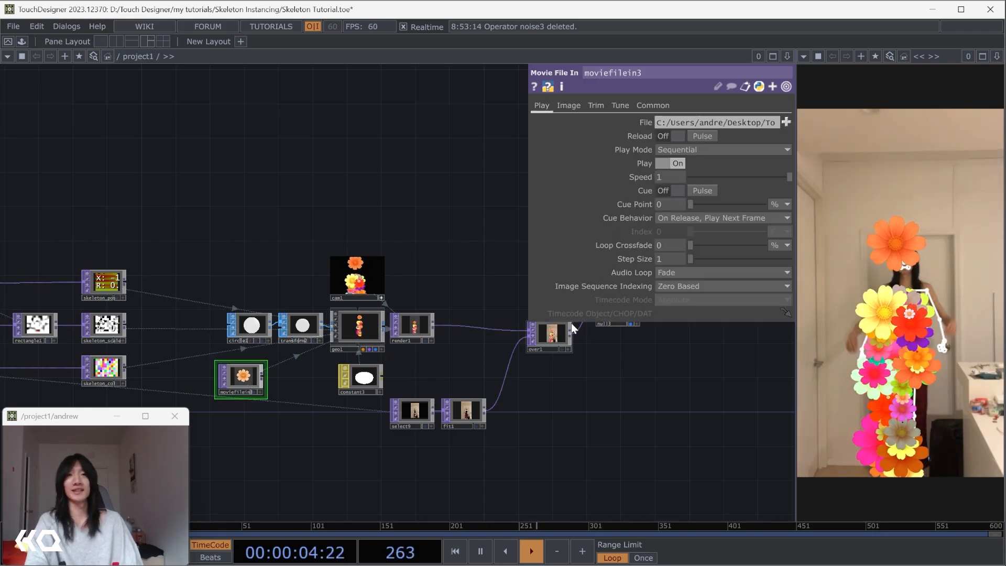
left_click(417, 330)
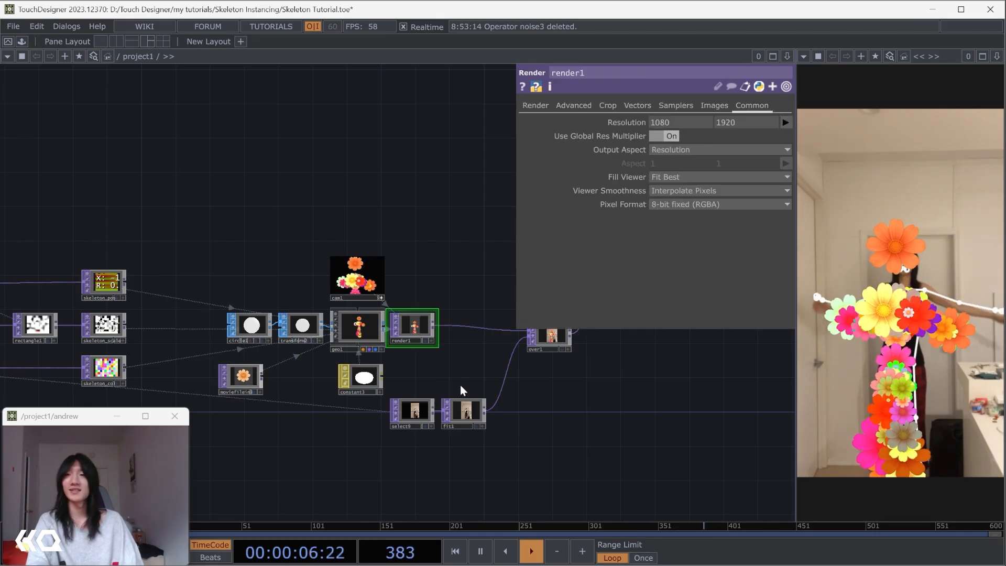
left_click(424, 339)
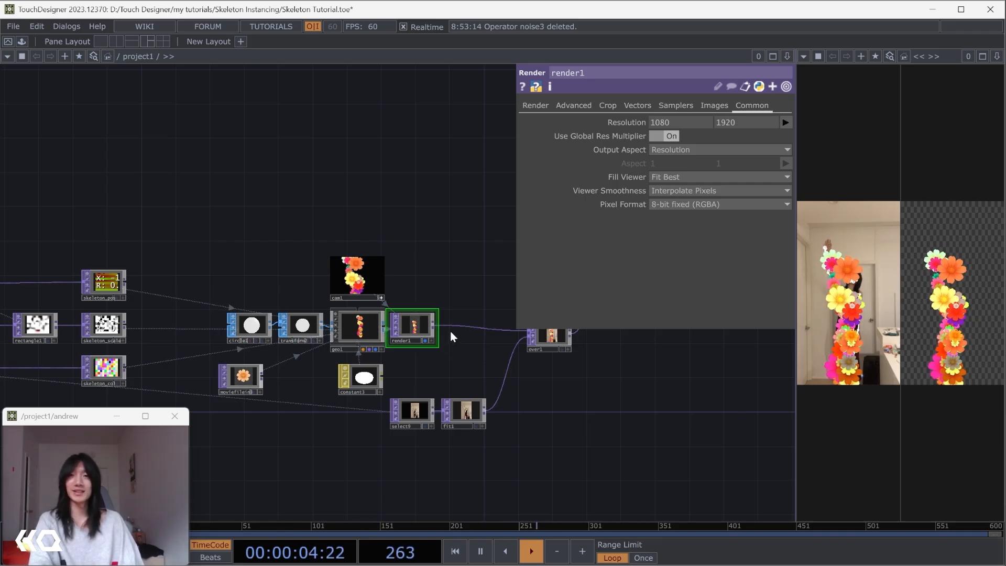
left_click_drag(435, 325, 324, 292)
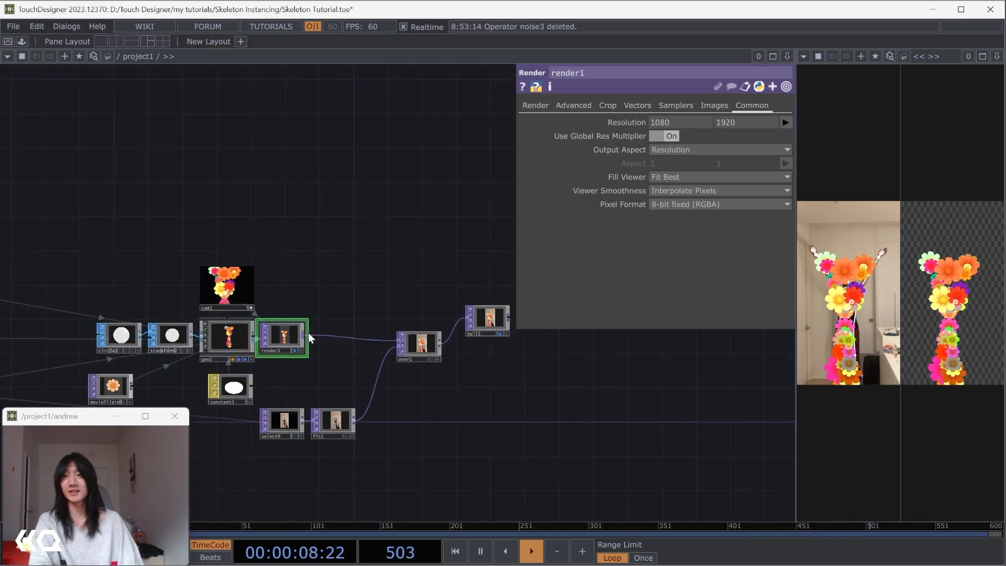
left_click(296, 350)
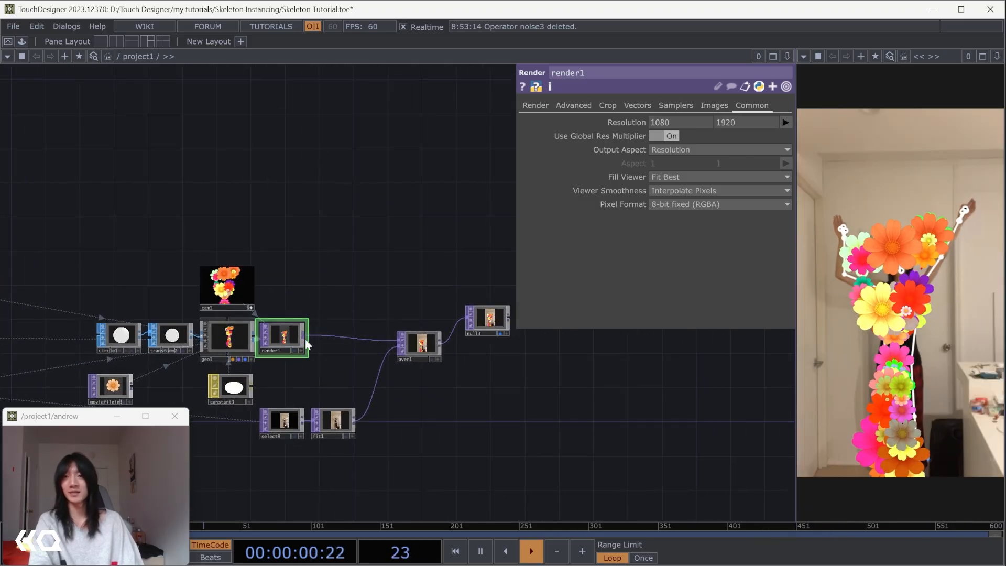
- Add a Noise TOP fed by render1 and place it between render1 and fit1
key("Tab")
type("no")
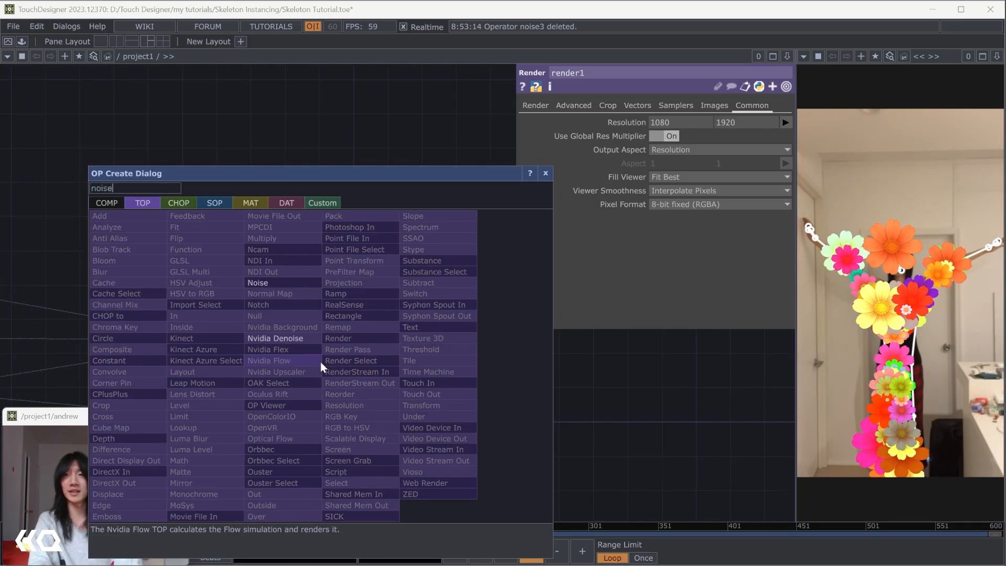
left_click(281, 283)
left_click(335, 377)
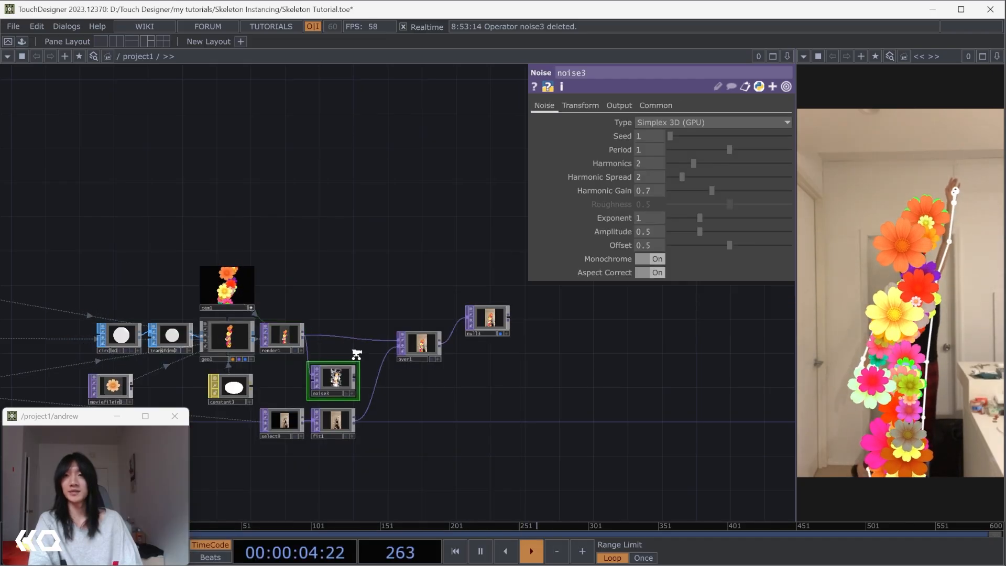
- Set noise3's RGB output to Noise so it ignores the input image
scroll(356, 355, "up", 3)
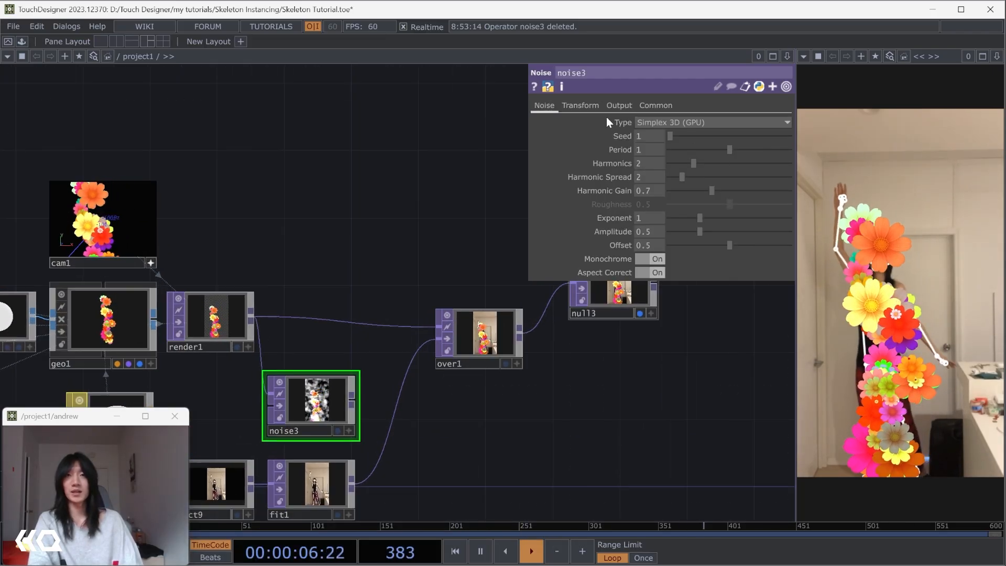
left_click(624, 104)
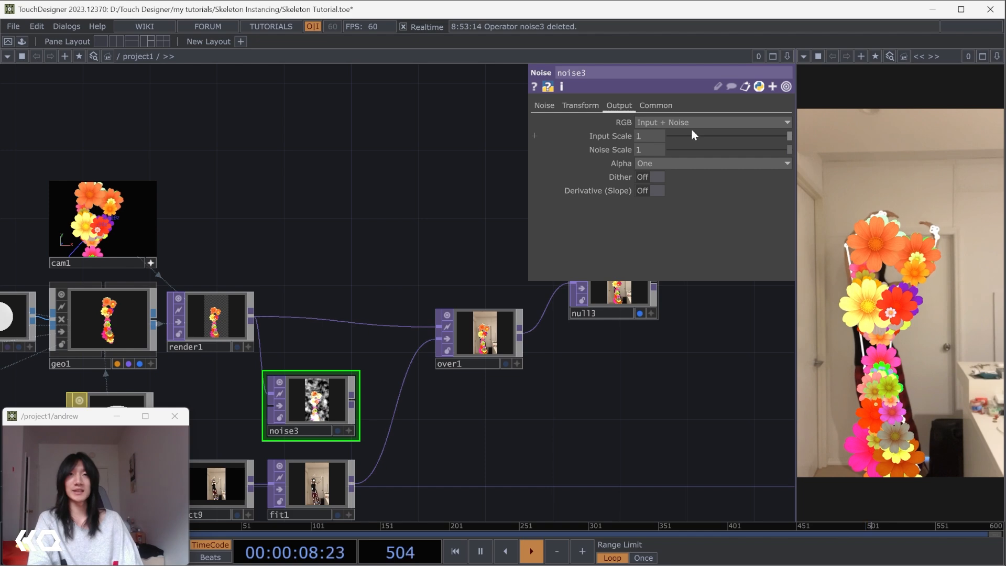
left_click(691, 123)
left_click(671, 135)
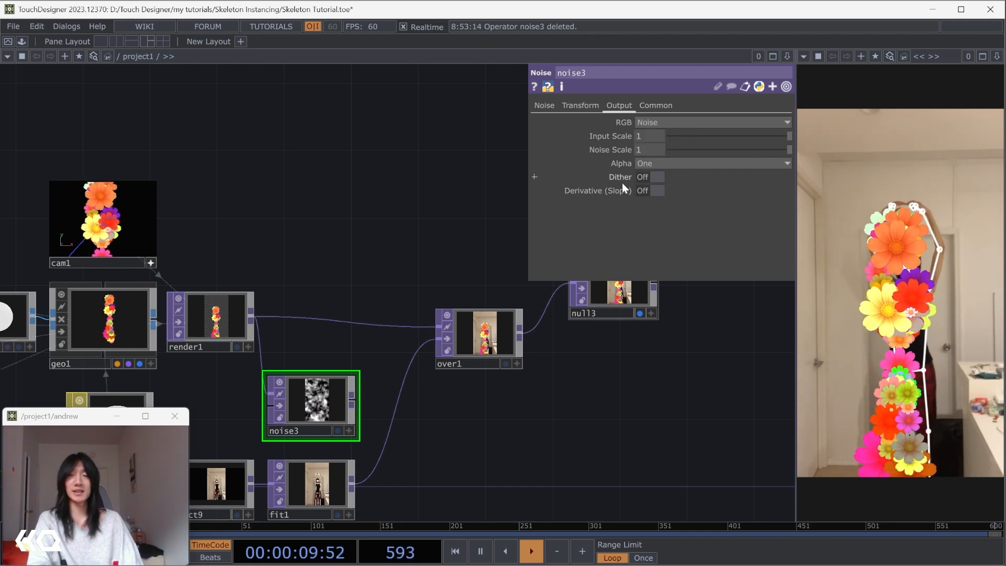
- Set noise3's period to 4 and harmonics to 3, and turn Monochrome off for a colorful, softer pattern
left_click(545, 104)
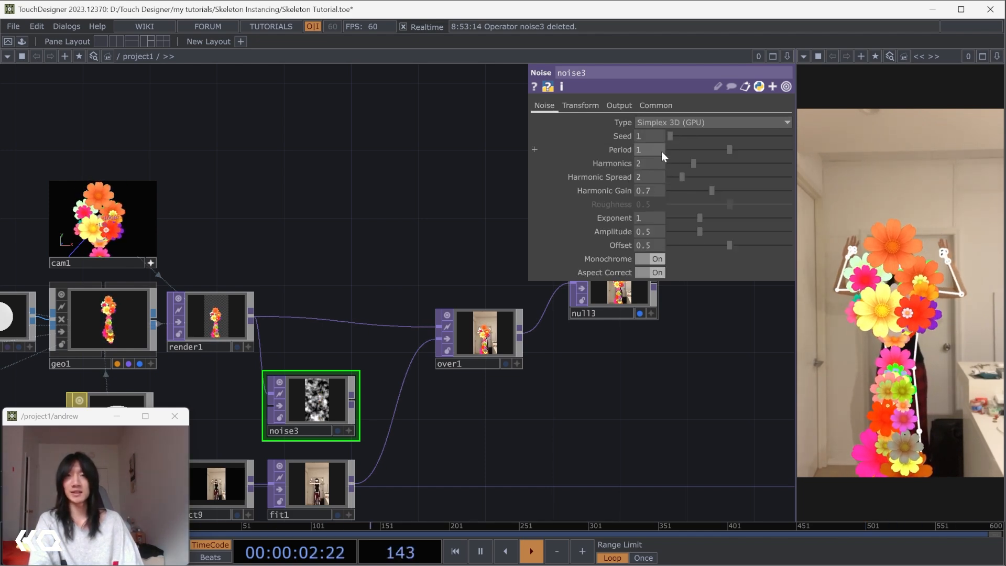
left_click_drag(661, 151, 643, 152)
type("4")
key("Return")
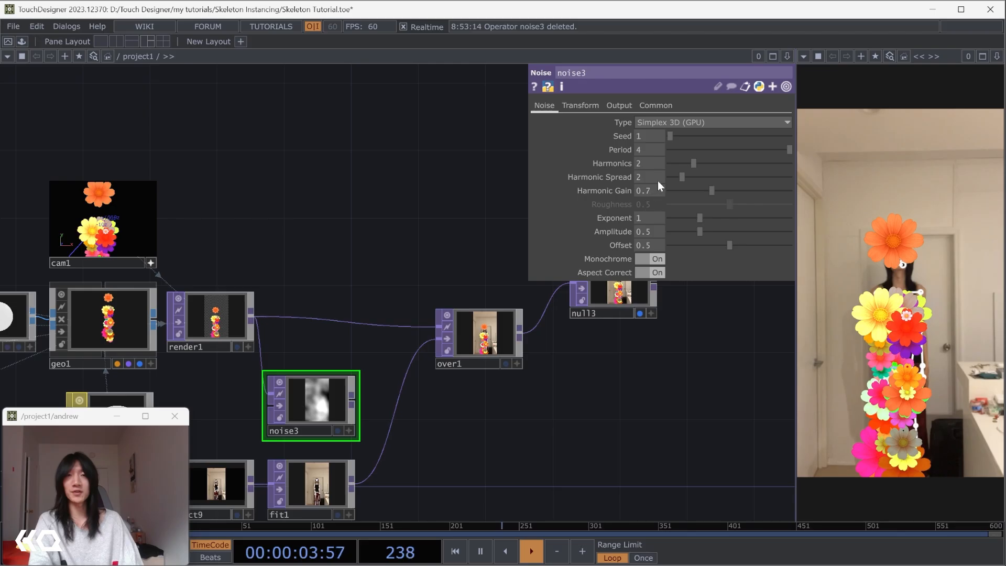
left_click(651, 258)
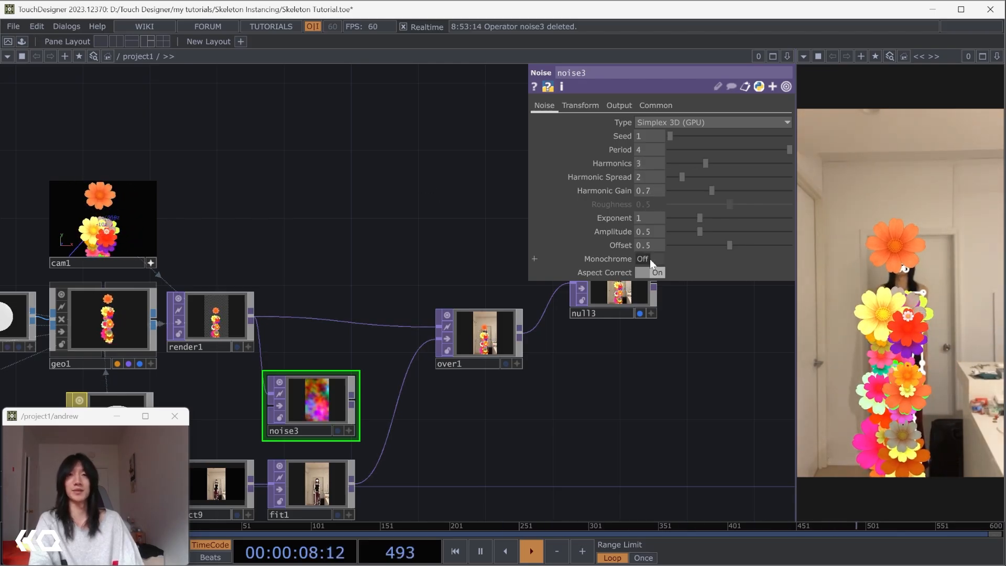
- Add a second Over TOP above the chain that composites render1 over noise3
left_click(258, 316)
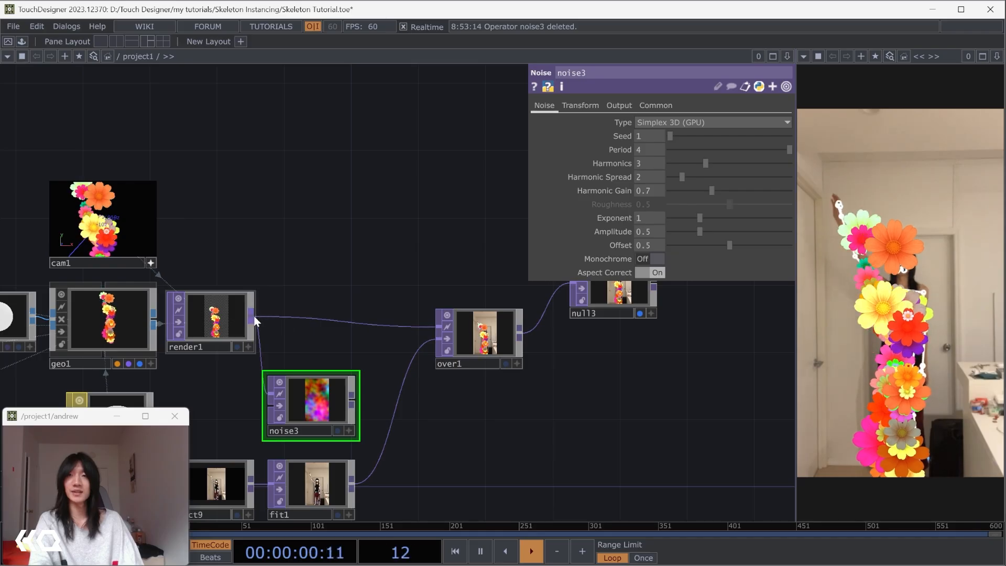
left_click(388, 173)
type("over")
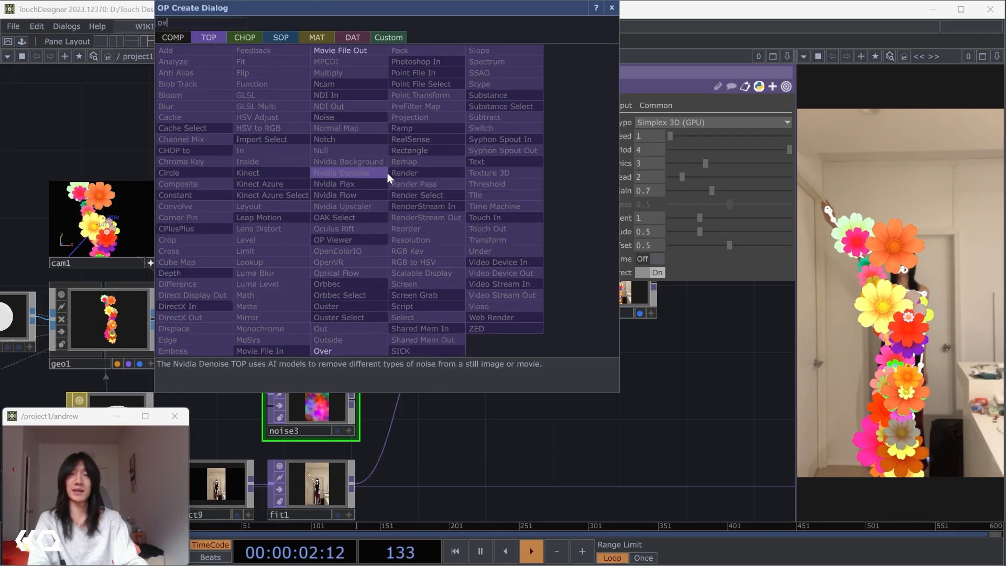
key("Return")
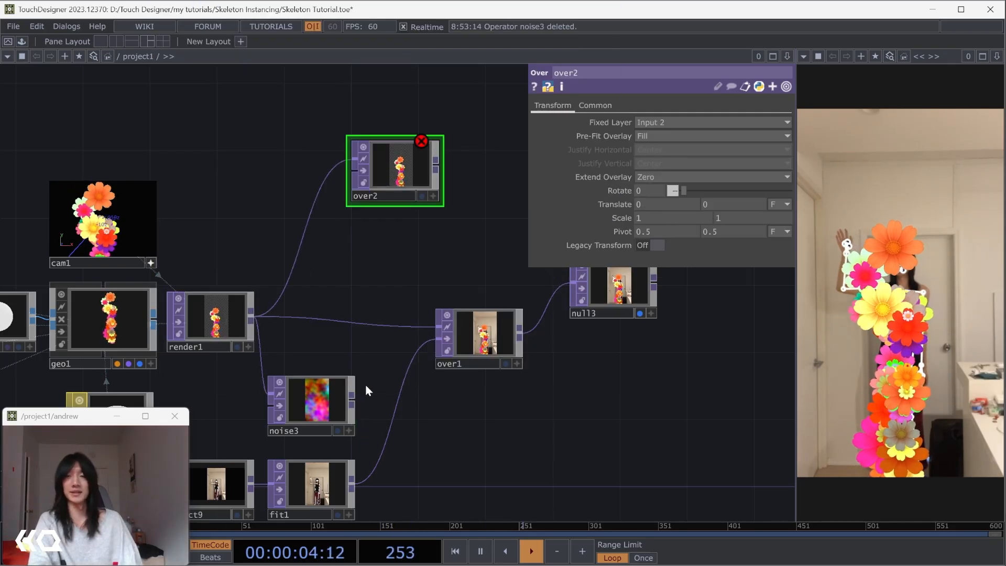
left_click(351, 396)
left_click(353, 171)
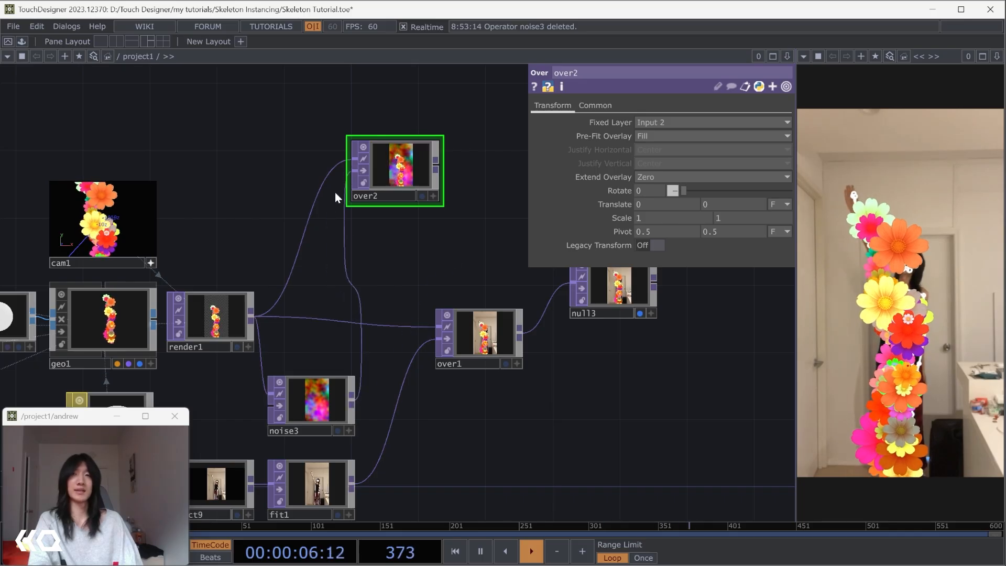
- Connect a Null TOP to the output of over2
left_click_drag(369, 287, 248, 363)
left_click(315, 241)
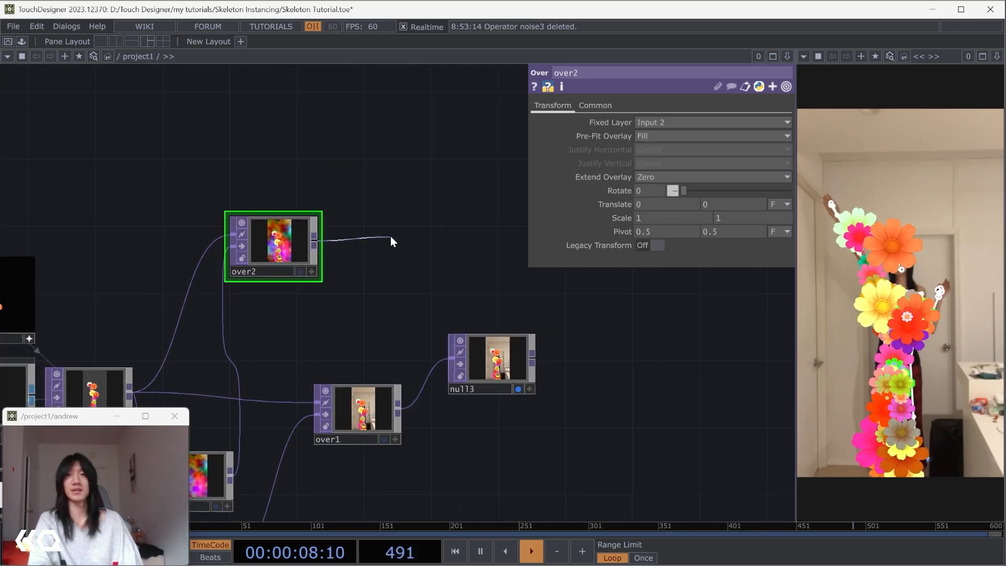
left_click(390, 236)
type("null")
key("Return")
left_click(391, 237)
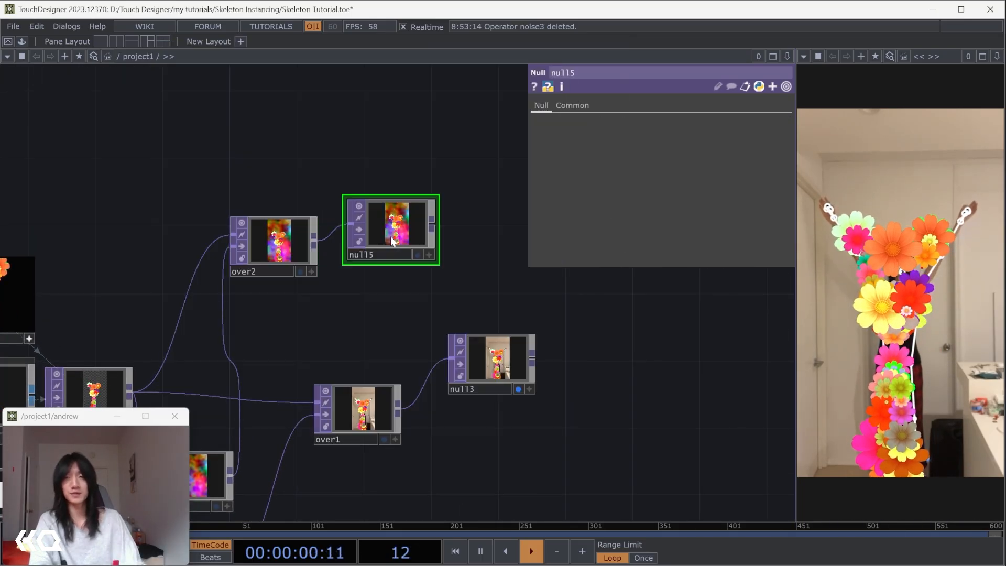
- Display null5's output in the background and move the node farther from over2, aligned above null3
left_click(418, 254)
left_click_drag(421, 228, 523, 243)
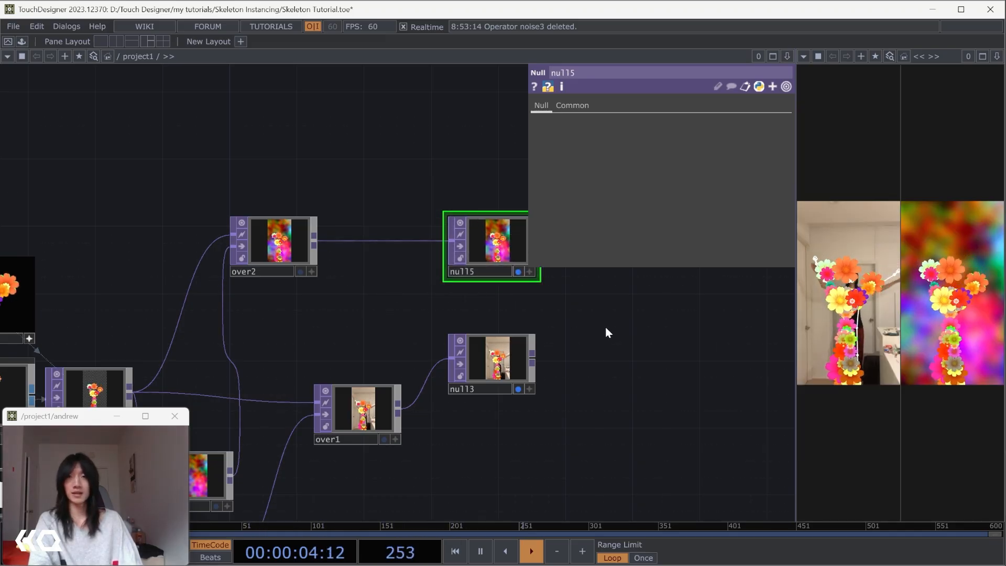
- Load the StreamDiffusionTD-DayDream_1.0.5.tox component into the network and feed null5's output into it
scroll(608, 325, "down", 2)
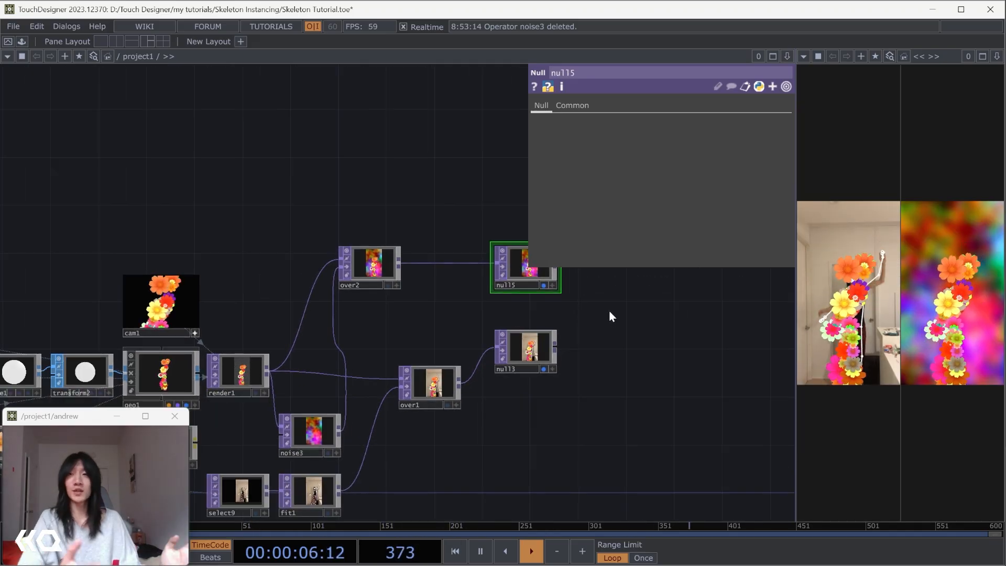
left_click_drag(650, 372, 643, 378)
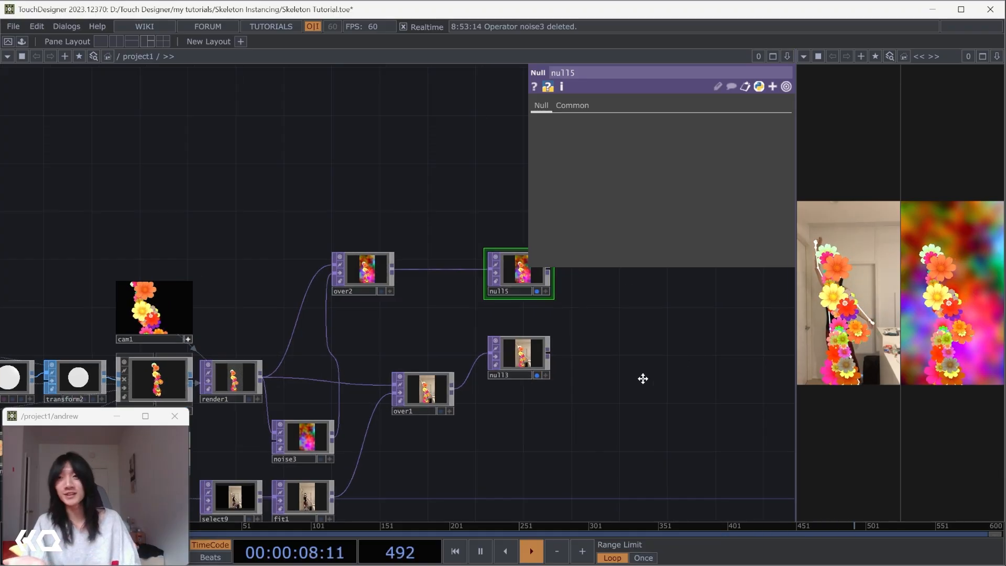
scroll(600, 375, "down", 2)
scroll(605, 361, "down", 1)
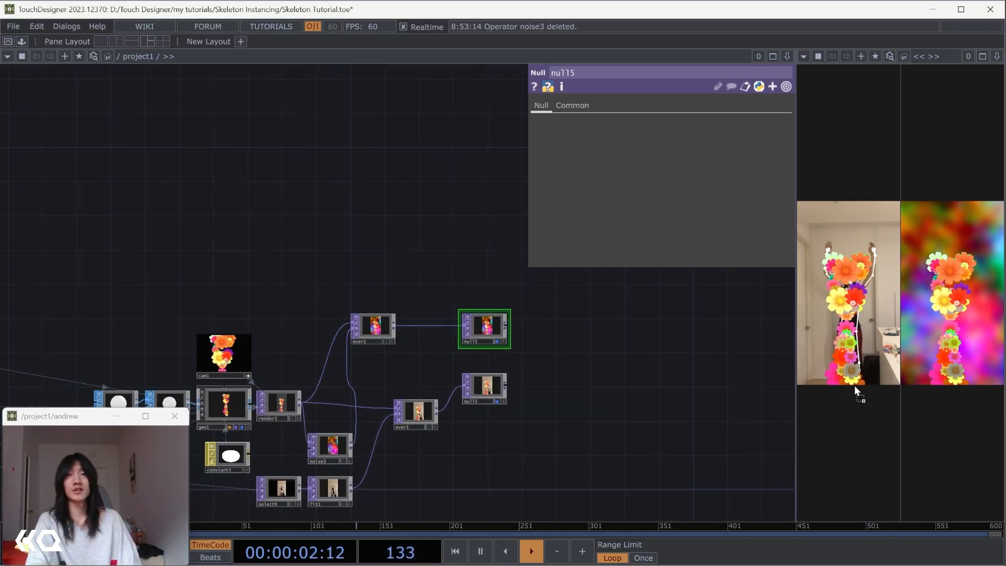
left_click_drag(854, 385, 633, 328)
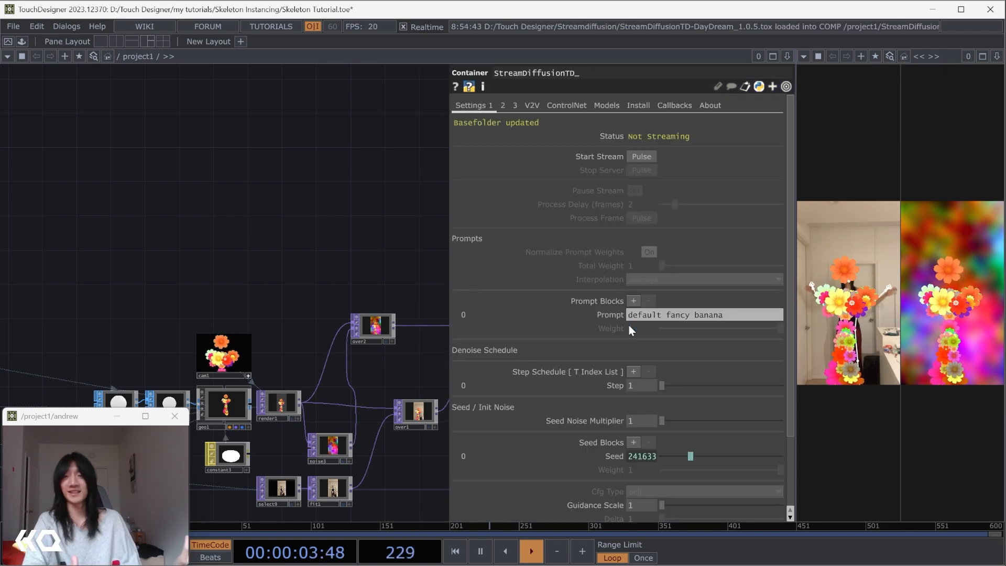
left_click_drag(384, 218, 217, 217)
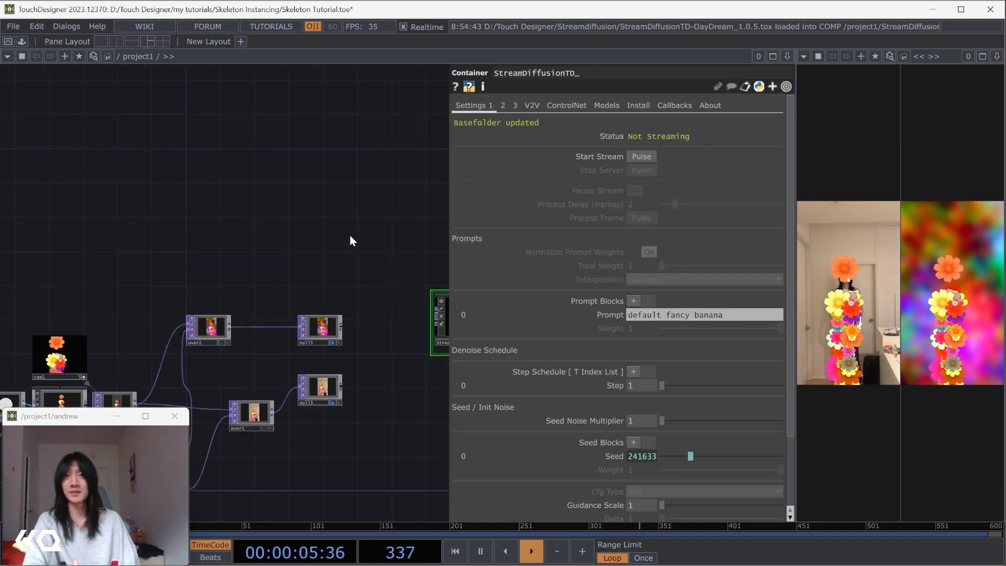
left_click_drag(389, 244, 246, 231)
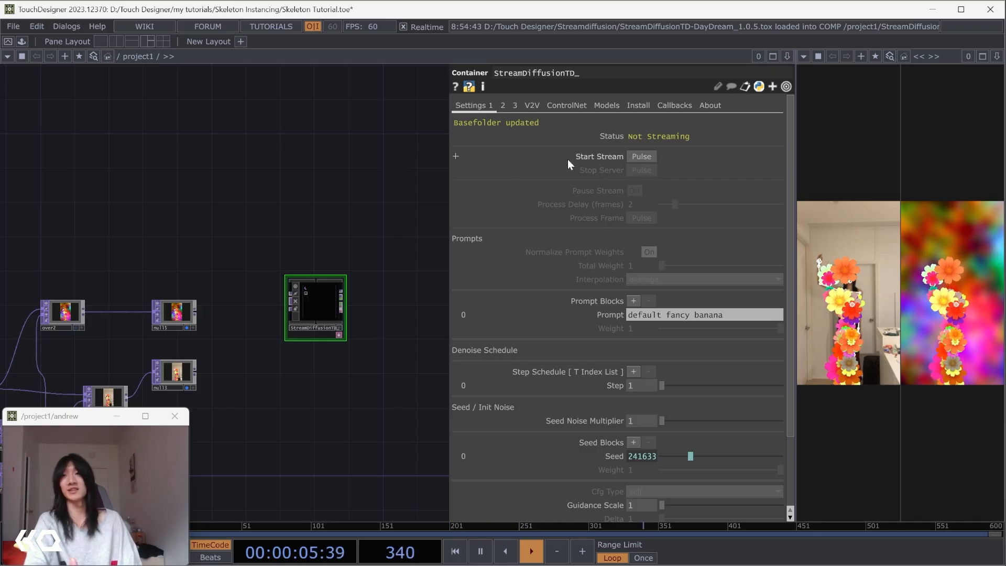
left_click_drag(197, 310, 290, 297)
left_click_drag(308, 292, 256, 301)
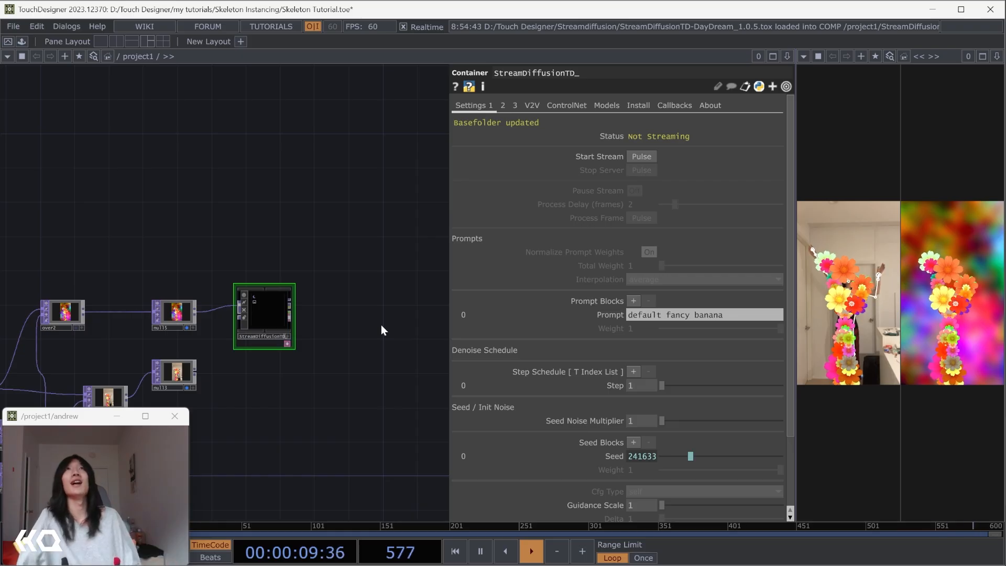
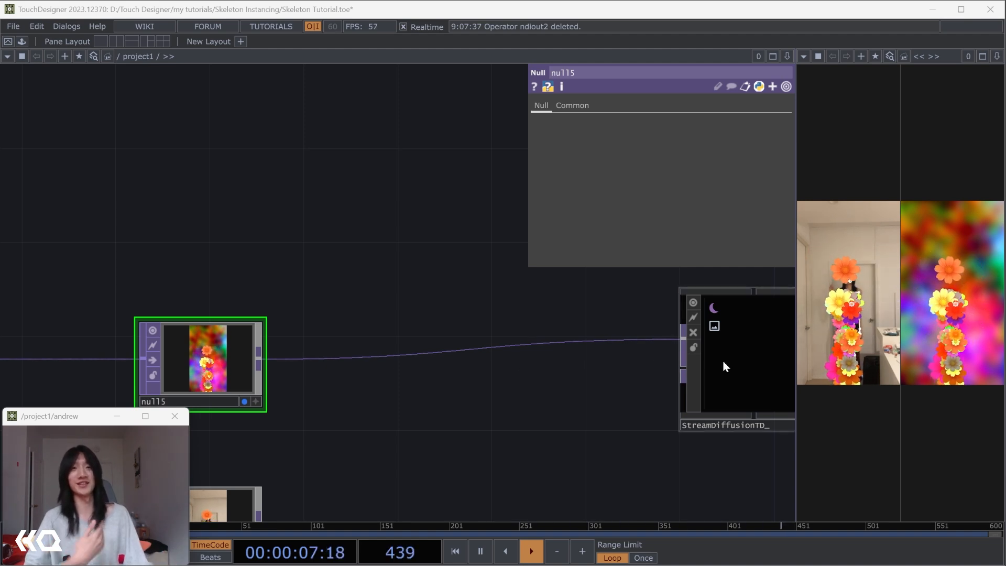
- Add an NDI Out TOP fed by null5 and place it just above that null
left_click_drag(722, 360, 675, 359)
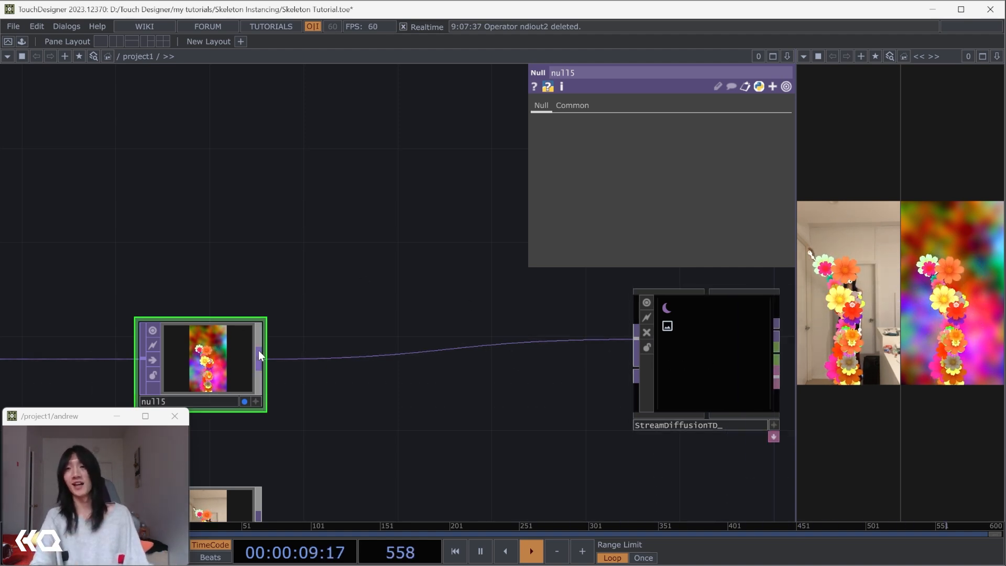
left_click_drag(259, 351, 287, 212)
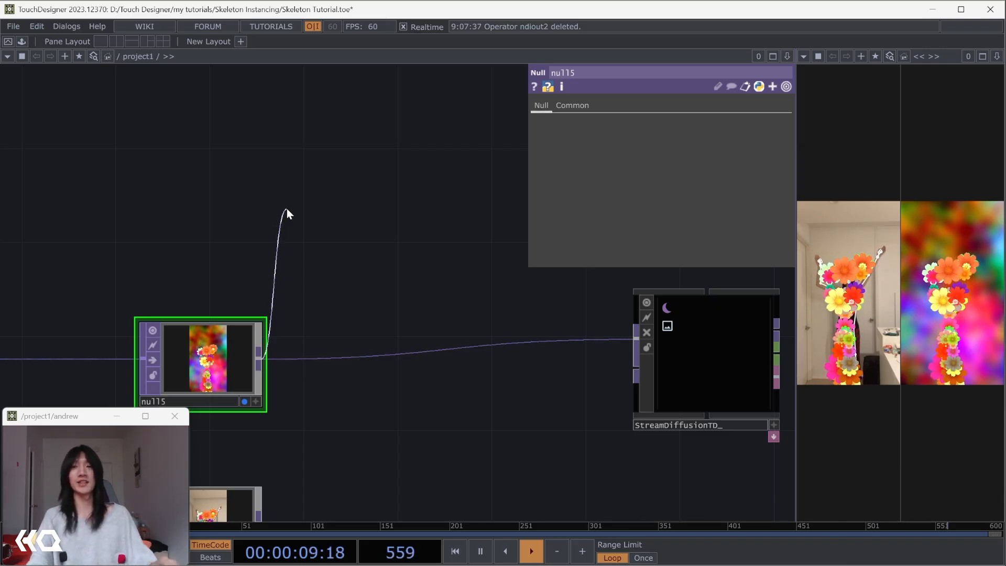
left_click(287, 209)
type("ndi")
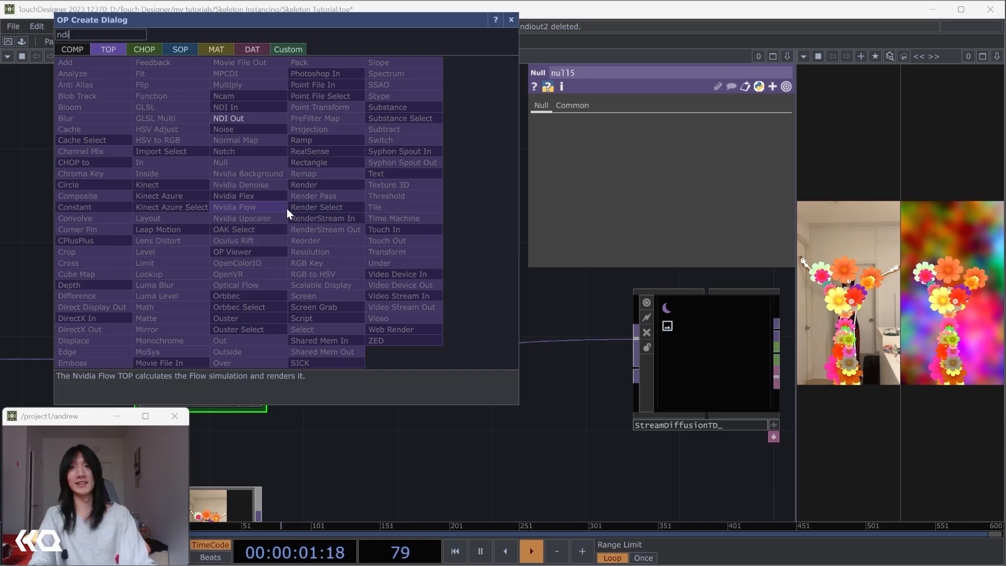
left_click(250, 119)
left_click(365, 229)
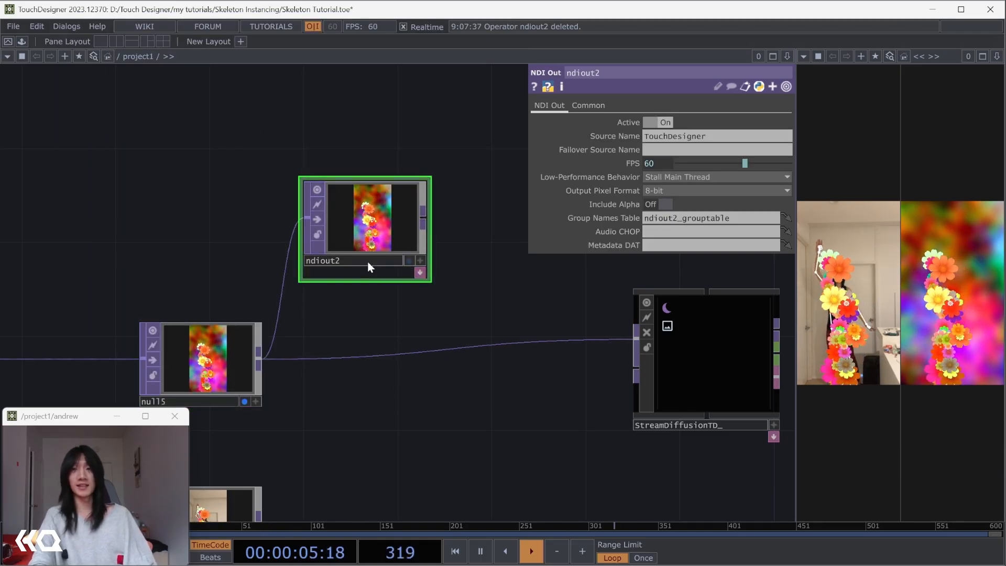
left_click_drag(367, 261, 343, 261)
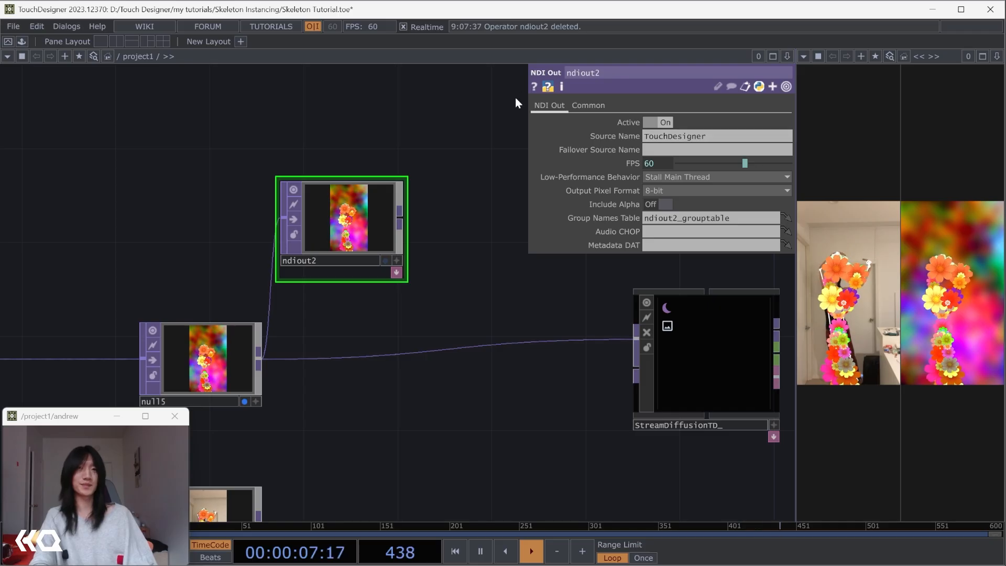
- Set the NDI Out TOP's source name to finaloutput
left_click(743, 135)
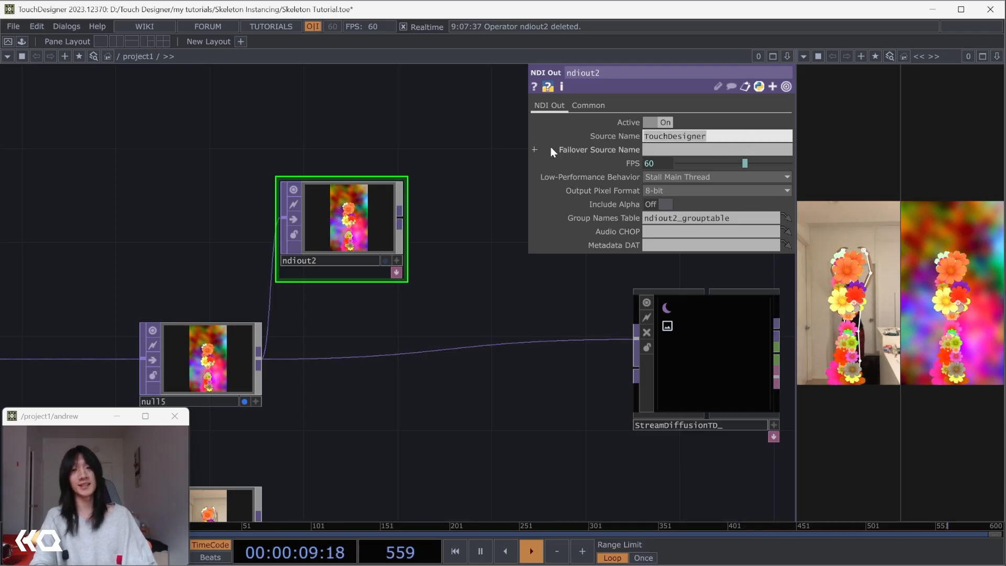
type("o")
key("BackSpace")
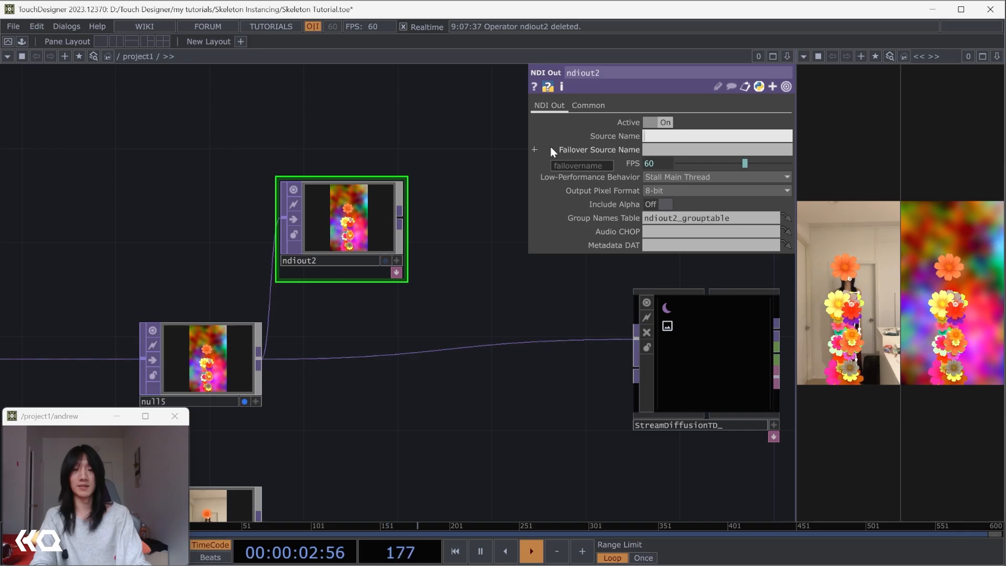
type("finaloutput")
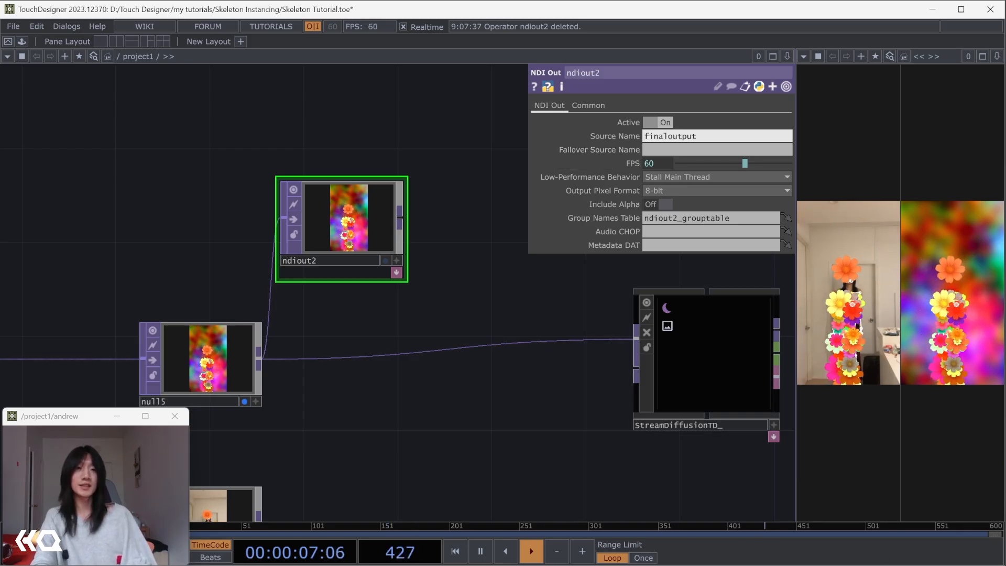
- Open NDI Webcam and assign this computer's finaloutput stream as the source for Video 2
left_click(877, 565)
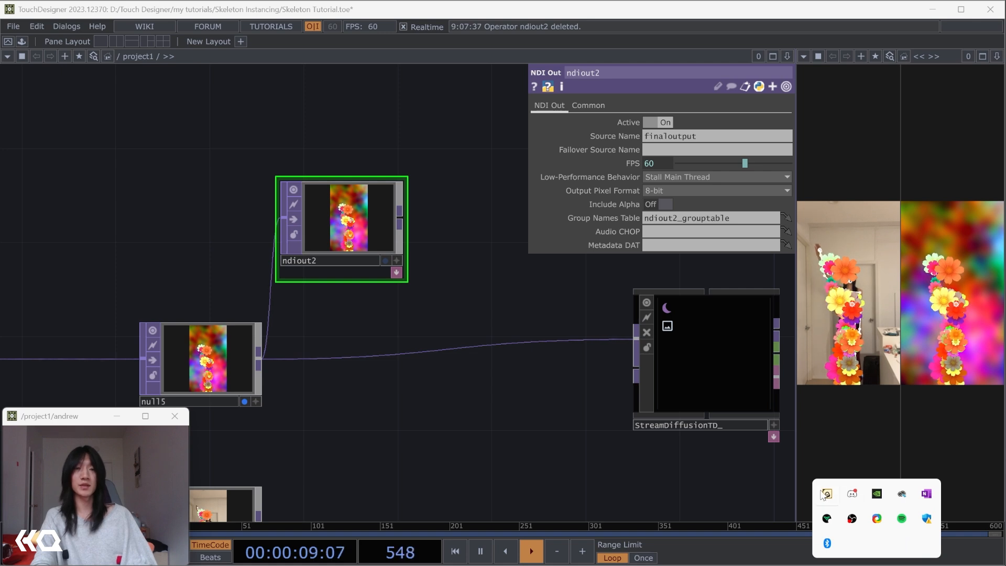
right_click(827, 494)
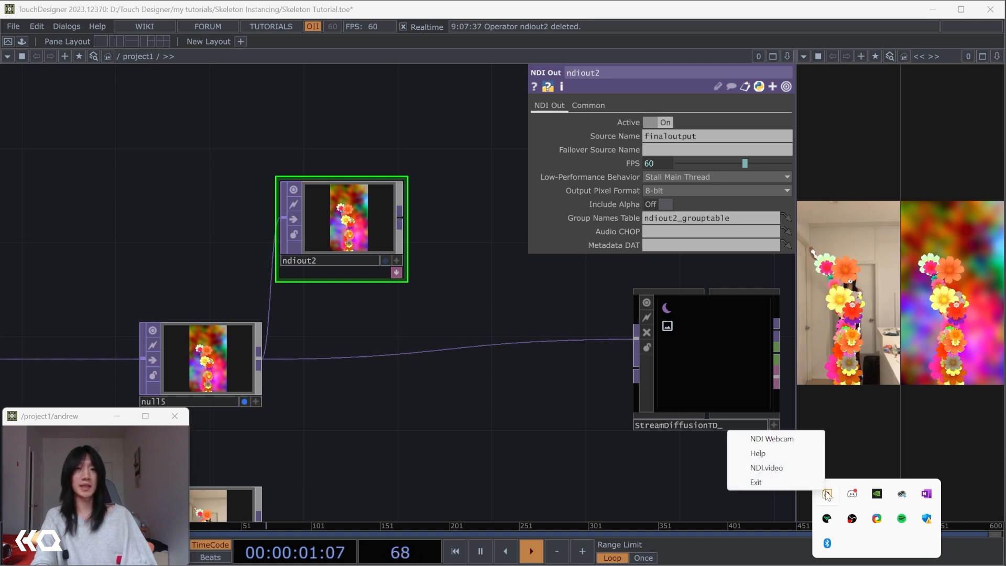
left_click(771, 439)
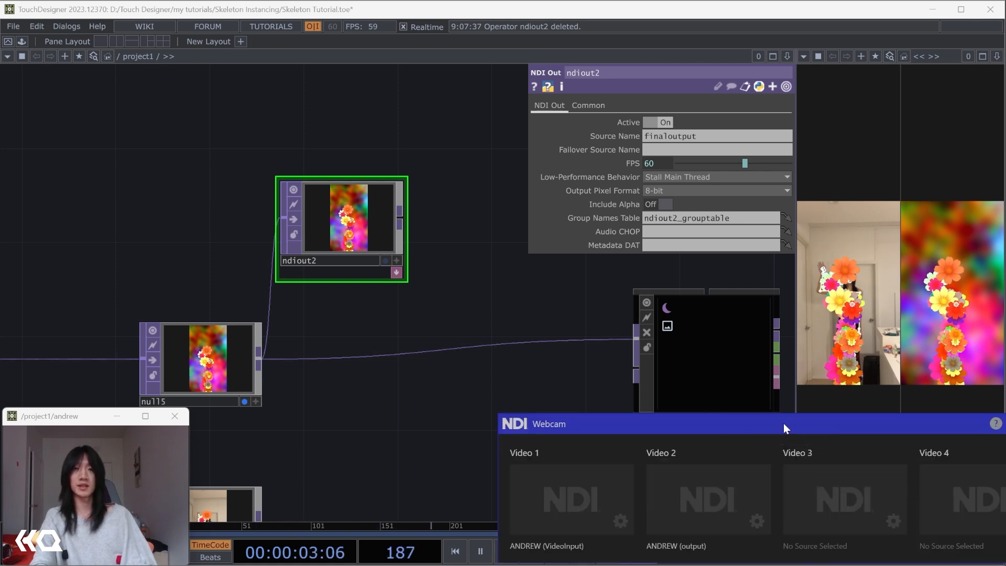
left_click(758, 523)
mouse_move(749, 448)
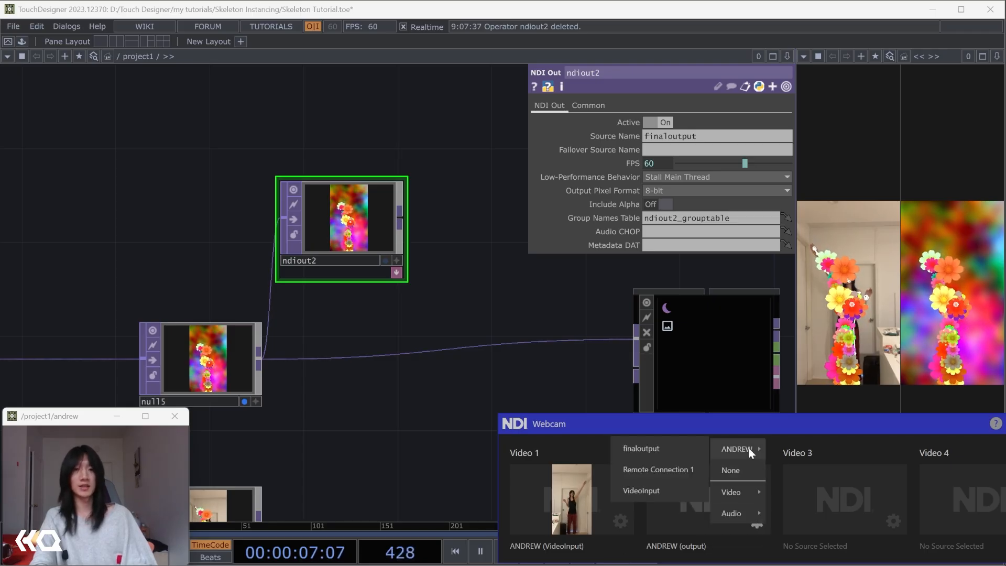
left_click(679, 449)
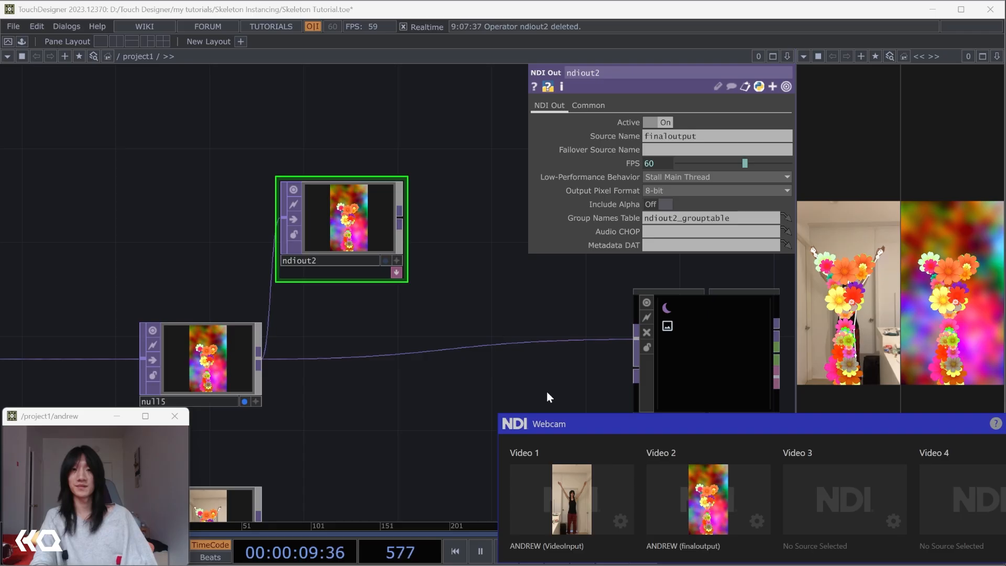
left_click(522, 307)
- Switch to Chrome's camera settings and choose NDI Webcam Video 2 as the default camera
mouse_move(751, 561)
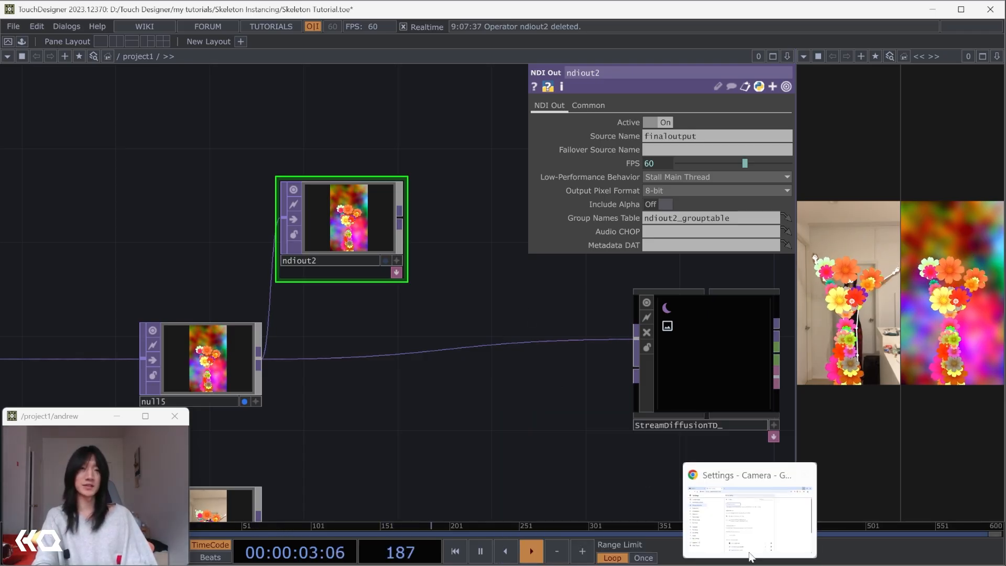
left_click(748, 540)
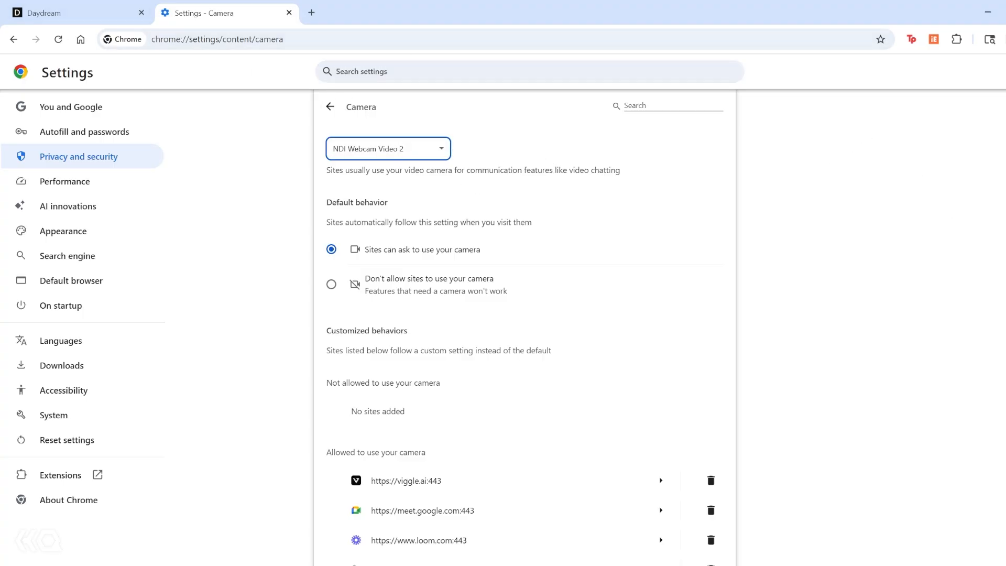
mouse_move(435, 16)
left_mouse_down()
mouse_move(439, 46)
mouse_move(499, 57)
mouse_move(472, 47)
left_mouse_up()
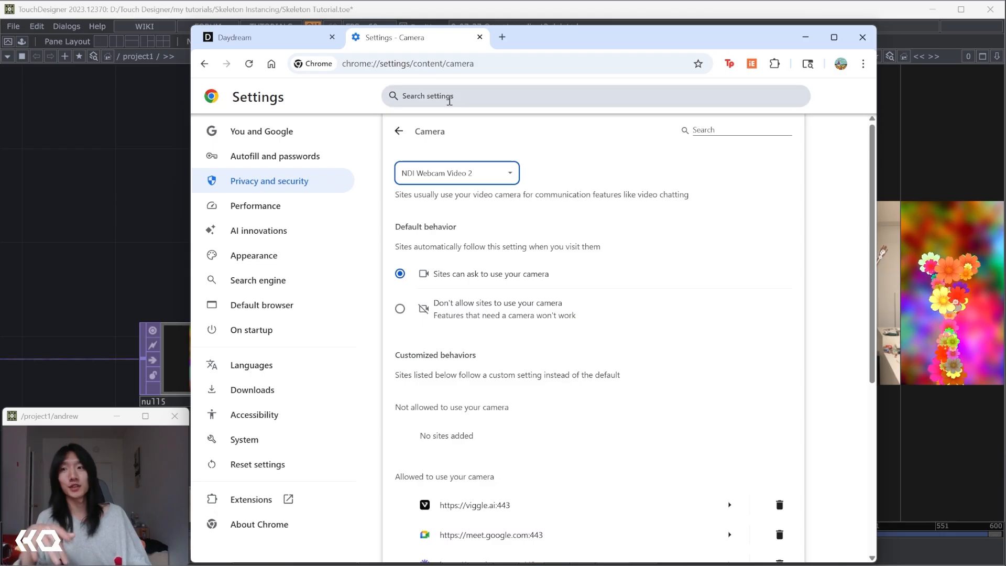
left_click(492, 173)
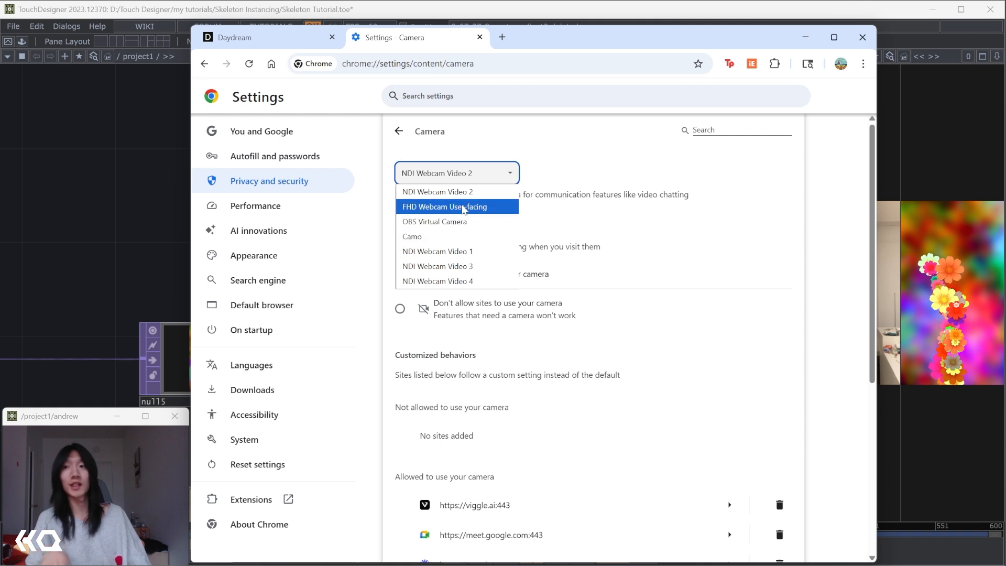
left_click(450, 177)
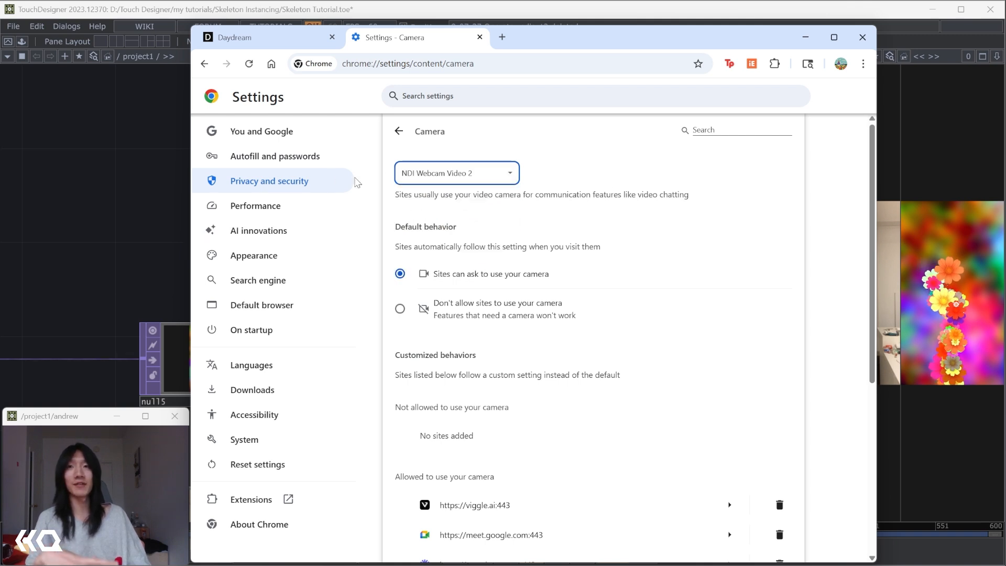
left_click(441, 181)
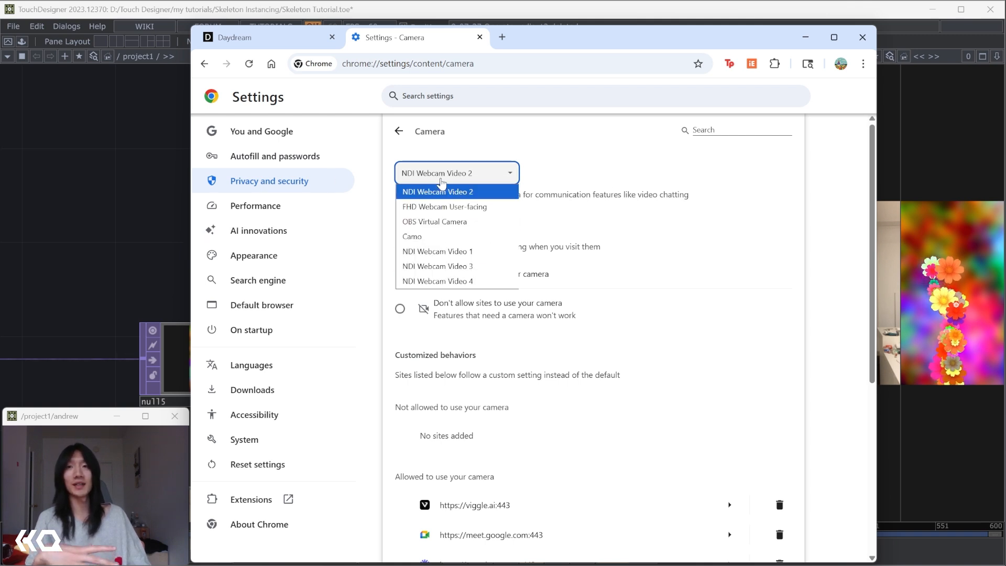
left_click(474, 197)
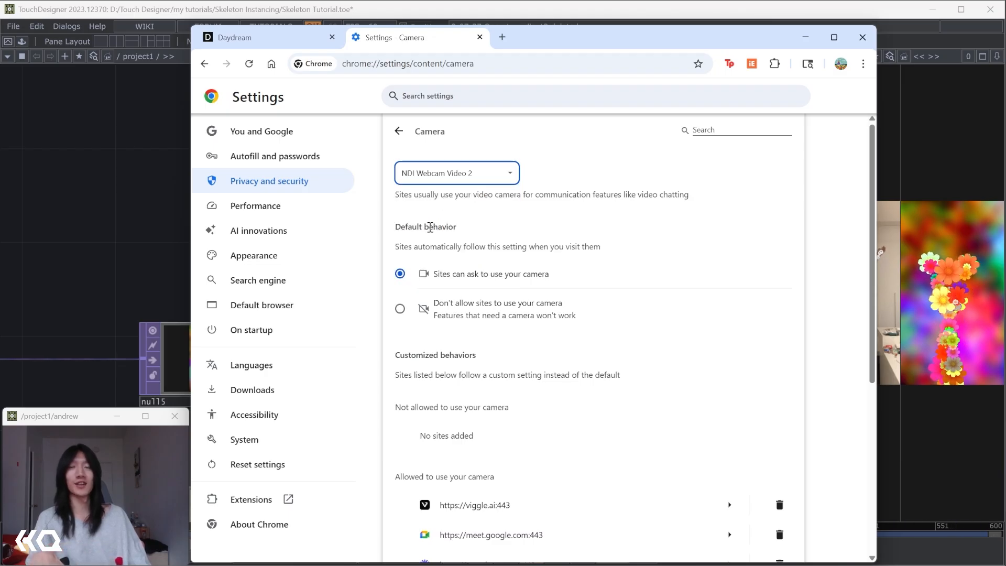
left_click(160, 236)
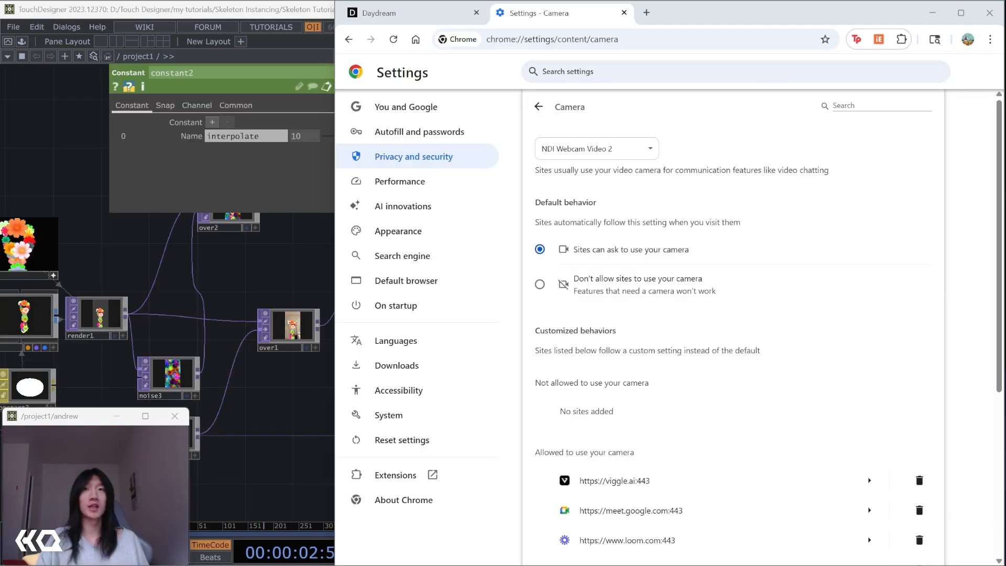
left_click(297, 394)
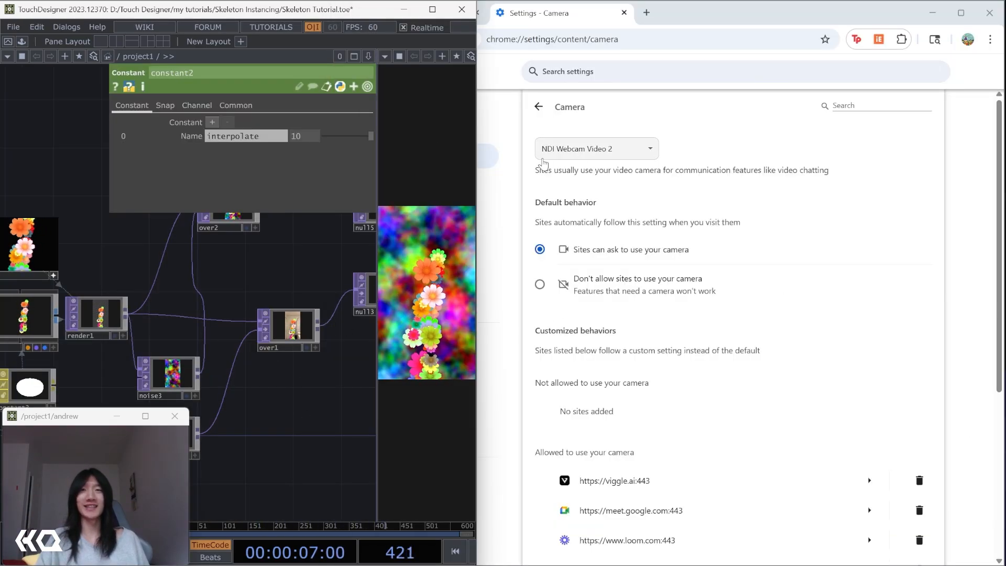
left_click(793, 169)
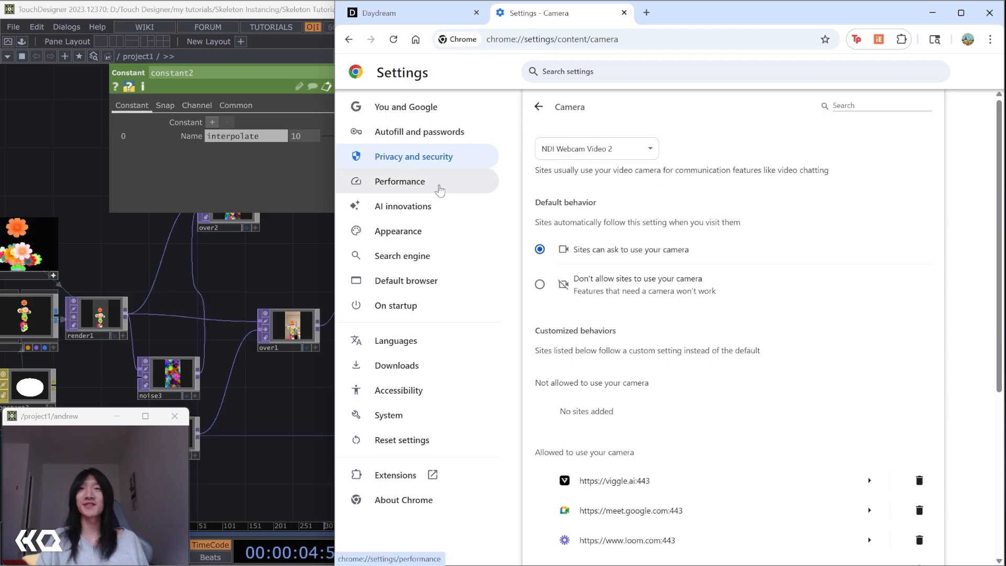
- Switch to the Daydream playground in Chrome and use Camera as its input source
left_click(399, 12)
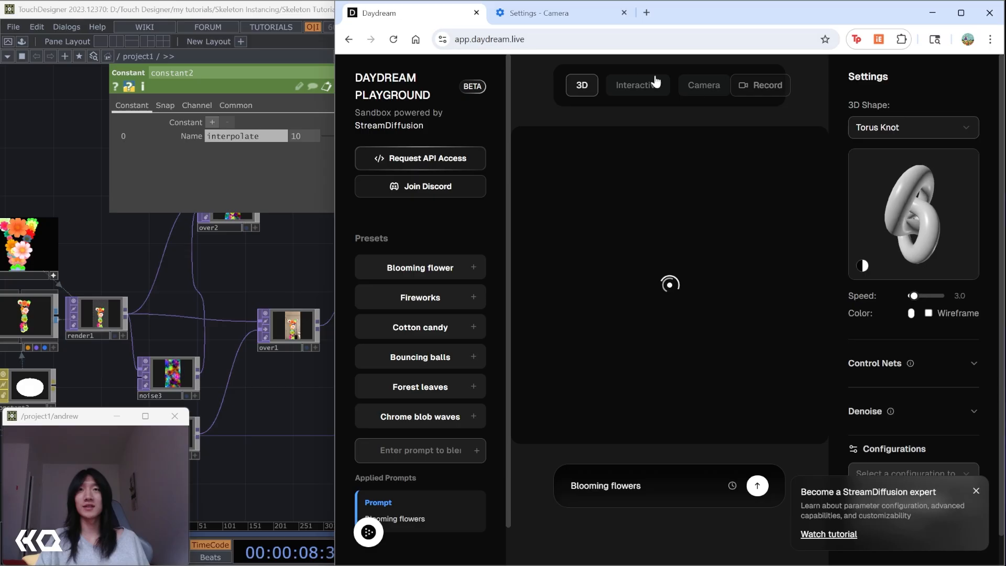
left_click(702, 89)
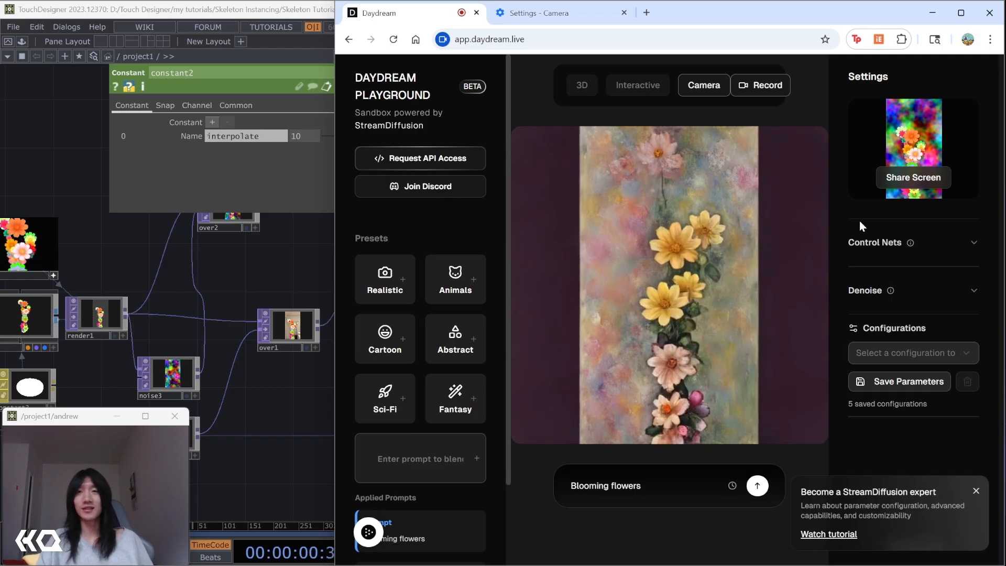
- Expand the Control Nets and Denoise settings and look through their parameters
left_click(925, 253)
scroll(938, 249, "down", 1)
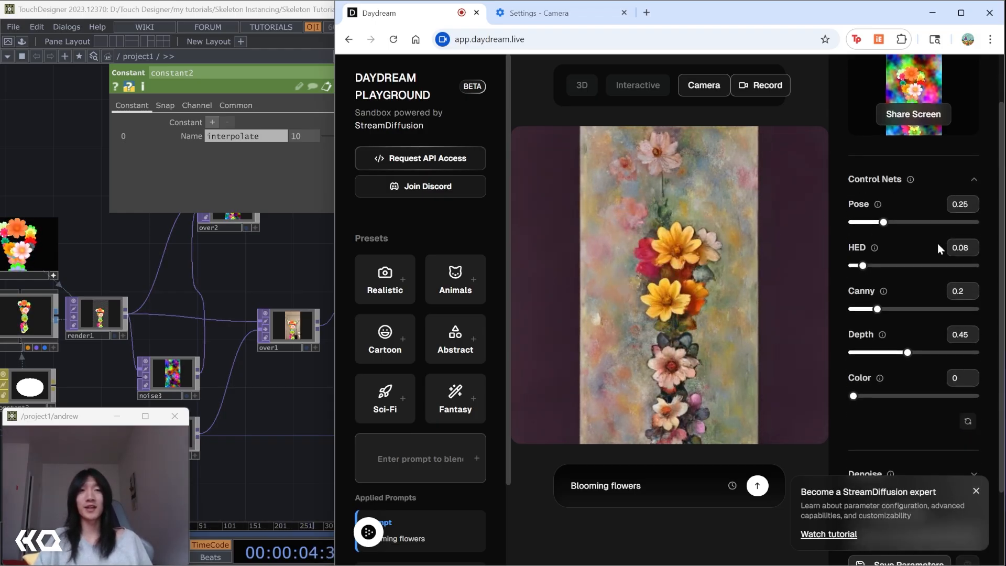
scroll(938, 248, "down", 2)
left_click(922, 376)
scroll(907, 327, "up", 3)
scroll(905, 312, "down", 1)
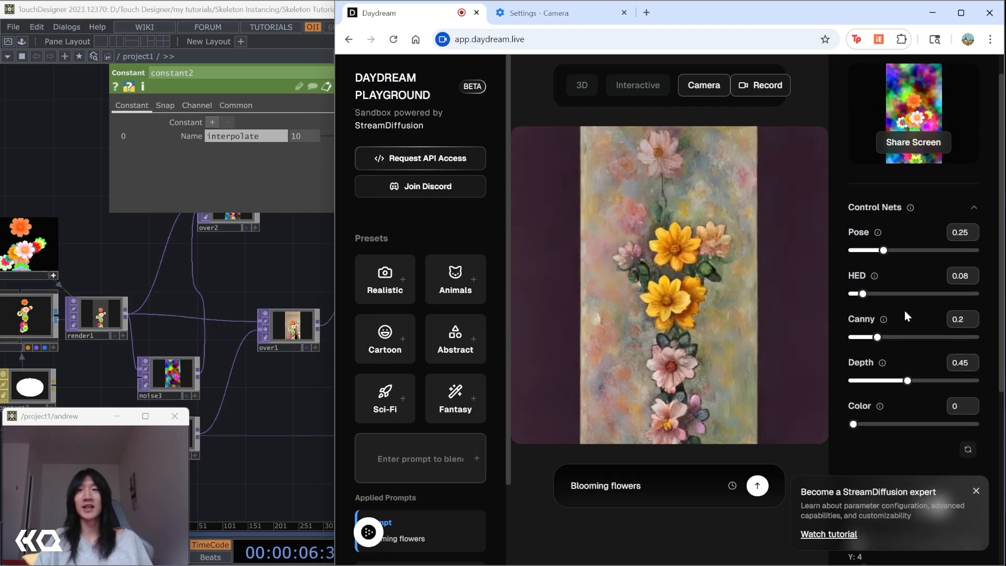
scroll(904, 311, "down", 3)
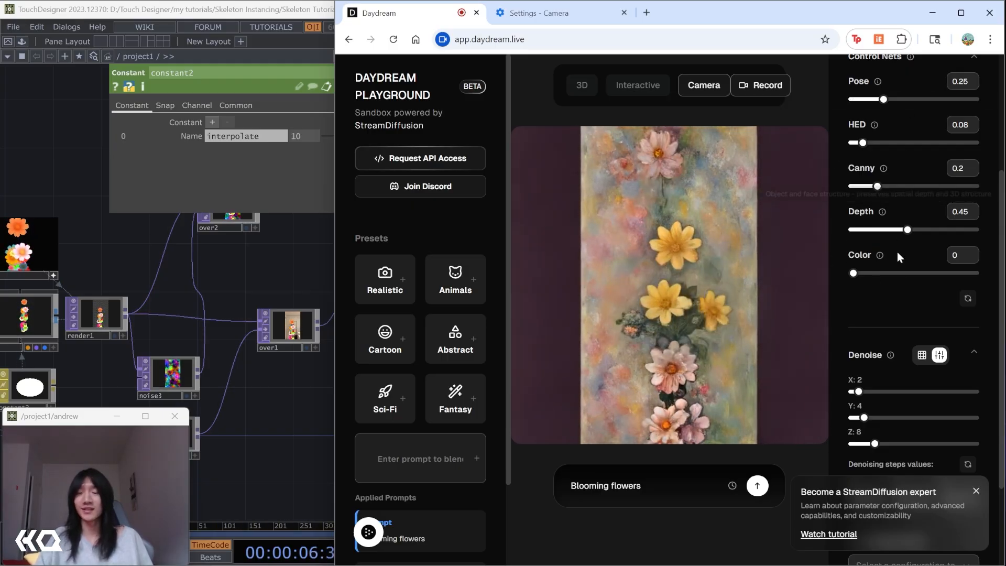
scroll(897, 269, "up", 3)
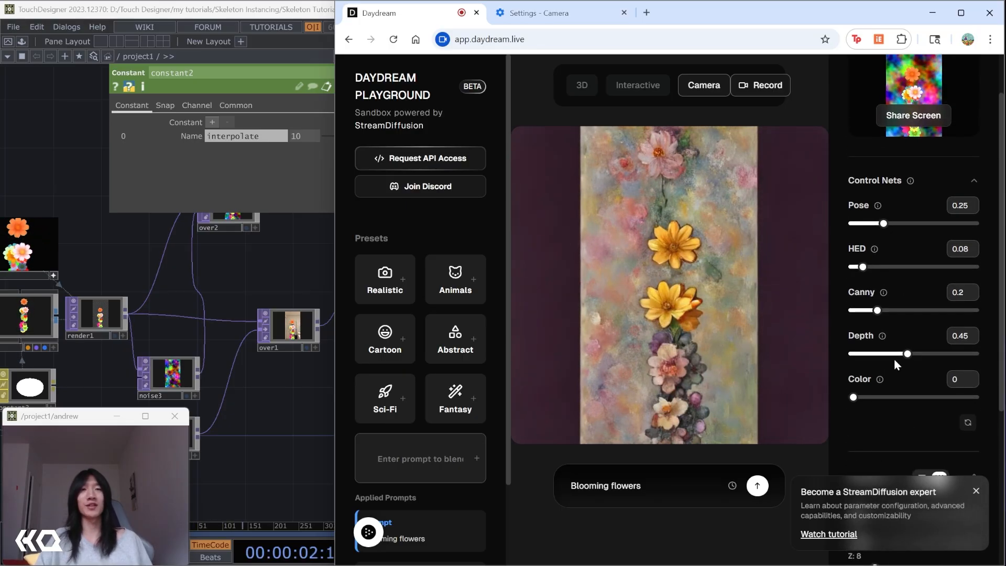
scroll(882, 364, "down", 1)
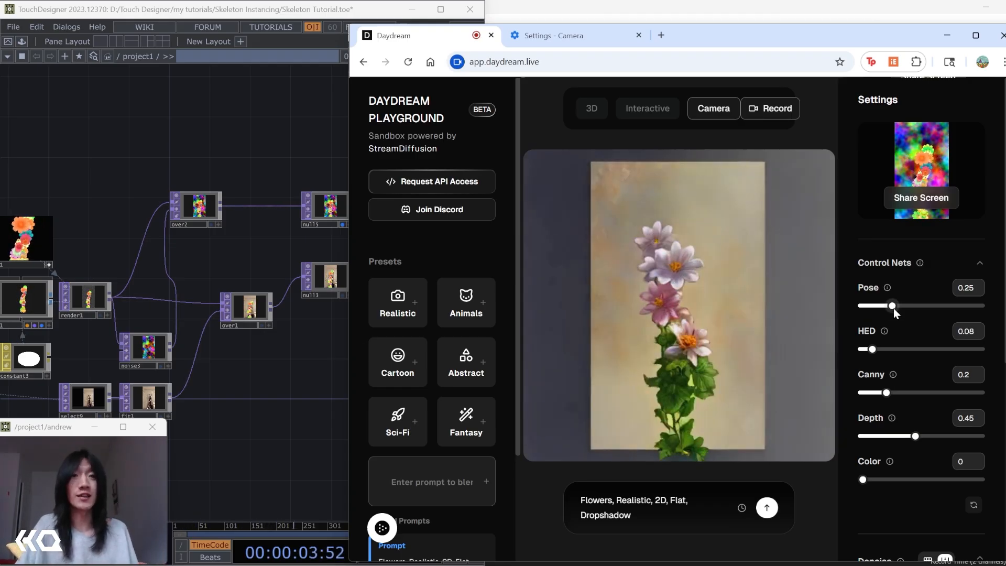
- Set the Pose, HED, Canny and Depth control nets and the Denoise X, Y and Z values to 0
left_click_drag(892, 306, 863, 306)
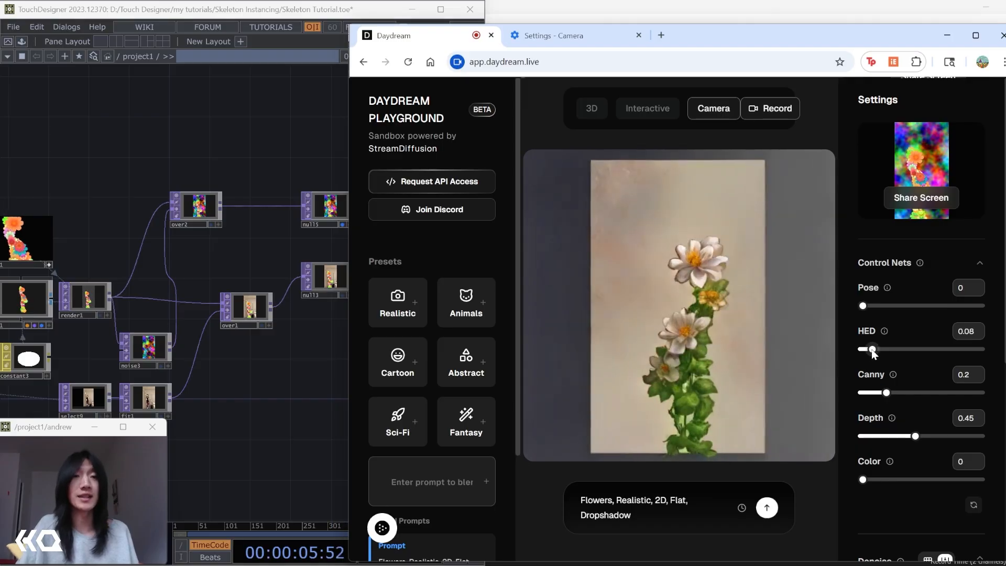
left_click_drag(886, 392, 861, 392)
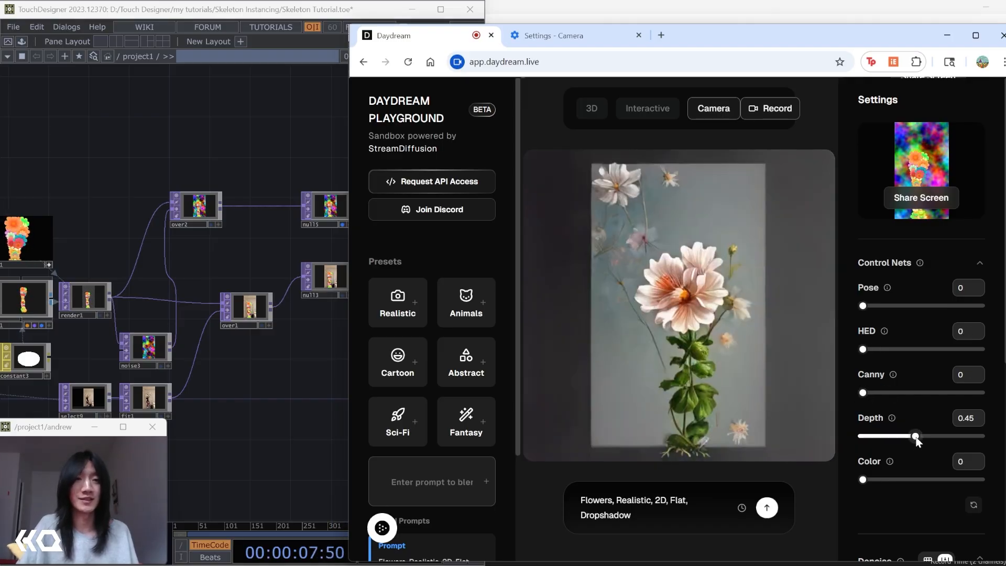
left_click_drag(915, 436, 832, 448)
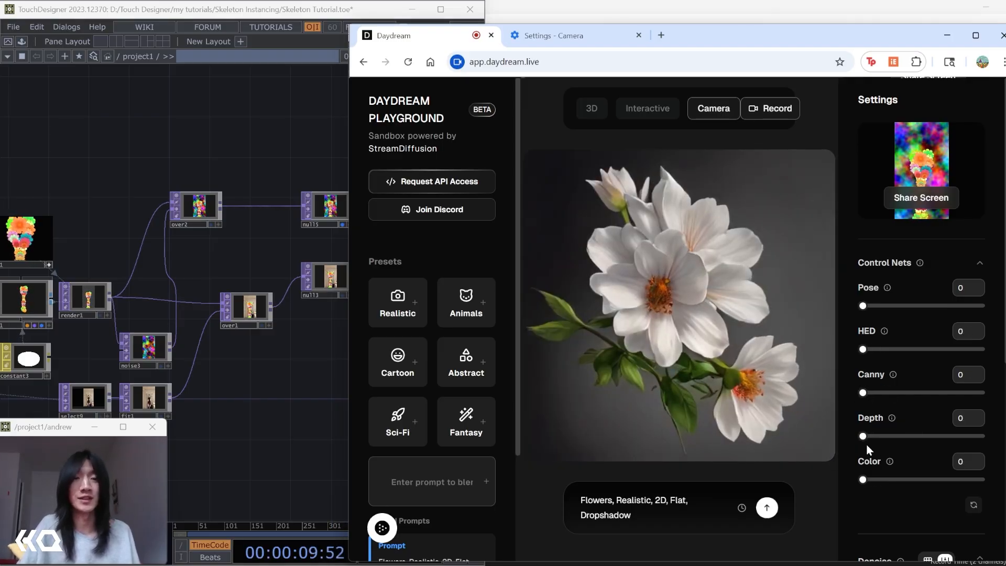
scroll(876, 448, "down", 5)
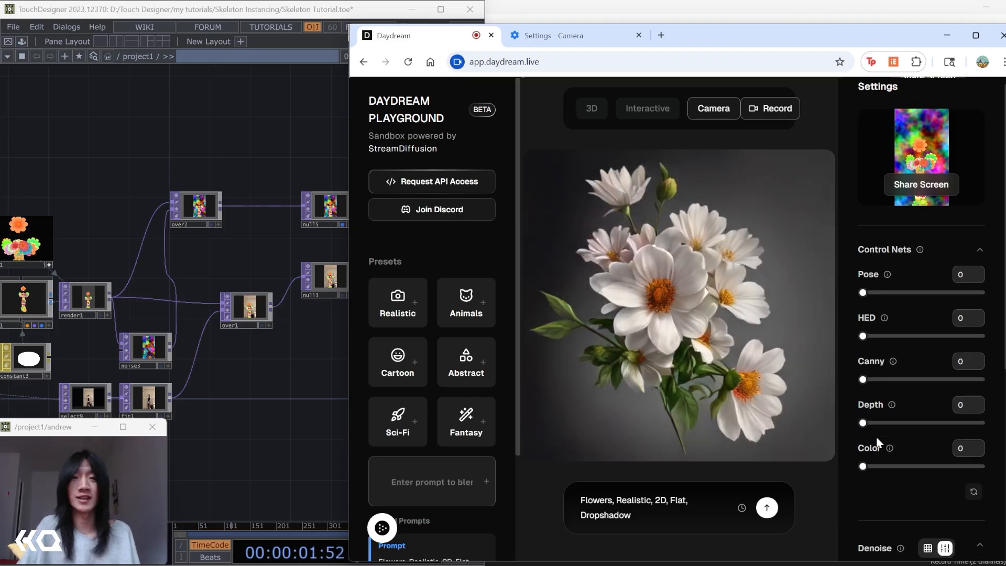
left_click_drag(875, 376, 860, 402)
scroll(897, 417, "up", 5)
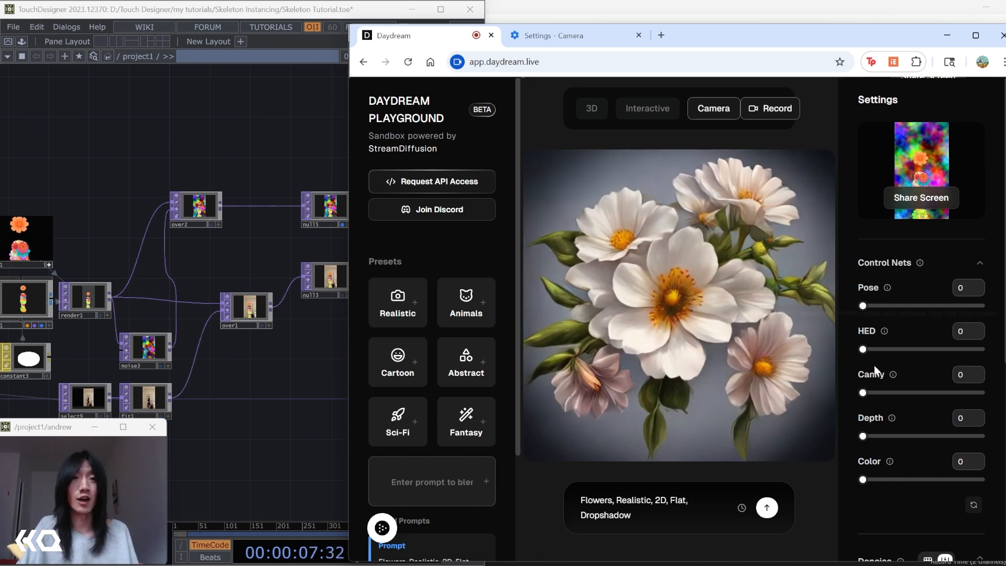
scroll(878, 315, "down", 3)
scroll(878, 390, "up", 3)
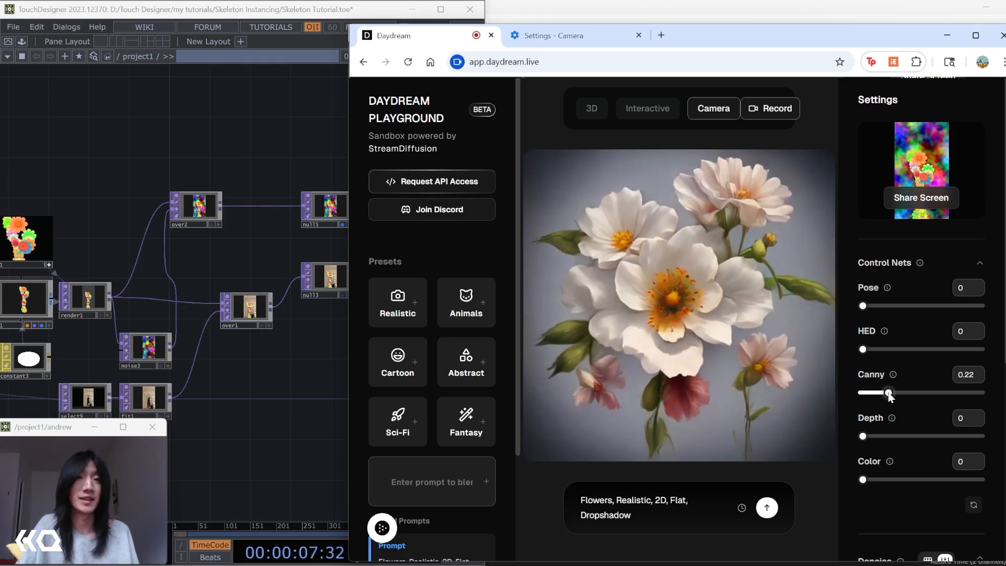
- Set the control nets to Canny 0.3, Depth 0.28, HED 0.17 and Color 0.34
left_click_drag(887, 393, 897, 393)
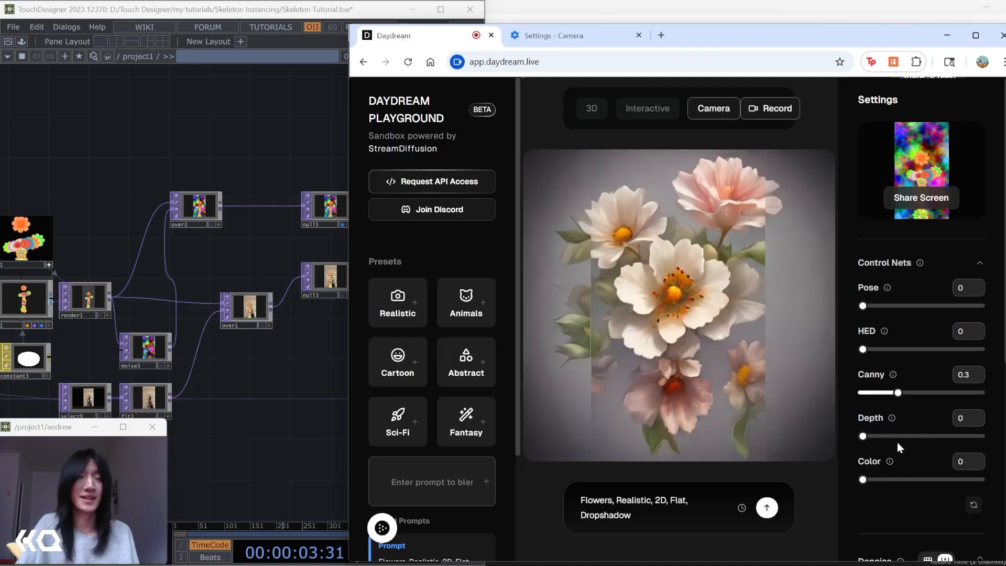
left_click_drag(859, 437, 896, 437)
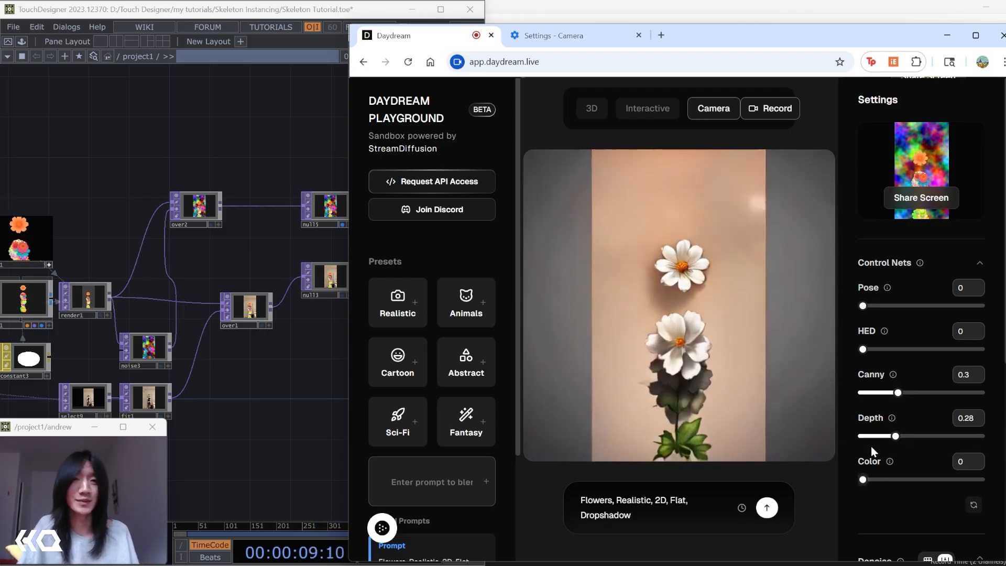
left_click_drag(862, 349, 880, 350)
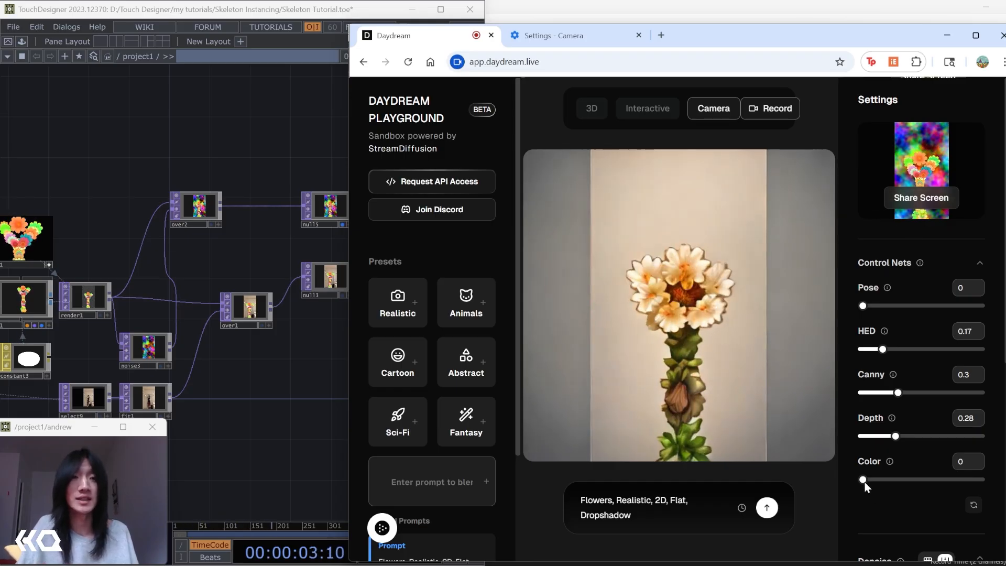
left_click_drag(862, 480, 903, 479)
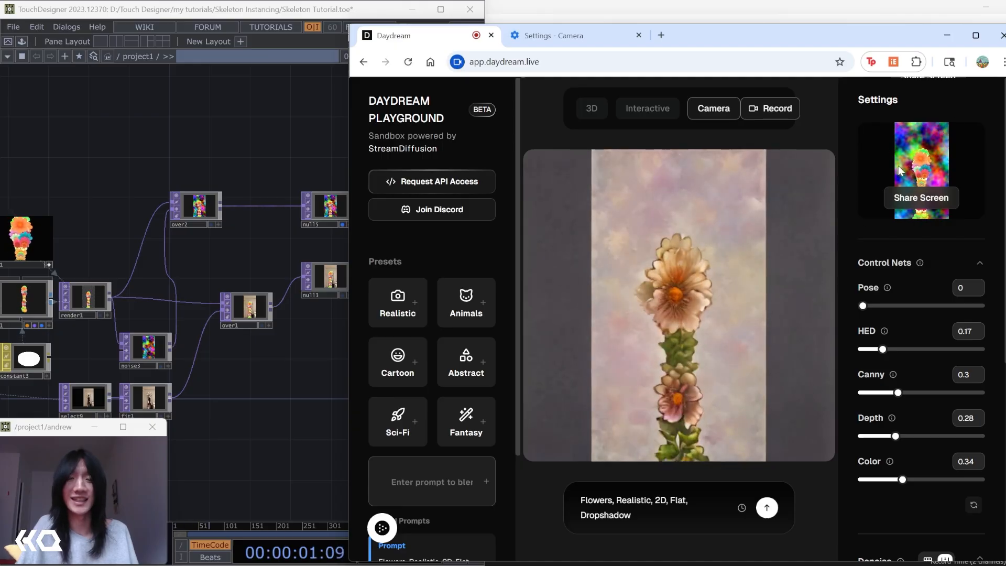
- Try Denoise values of X 2, Y 5 and Z 8, then raise all three to 38
scroll(913, 426, "down", 2)
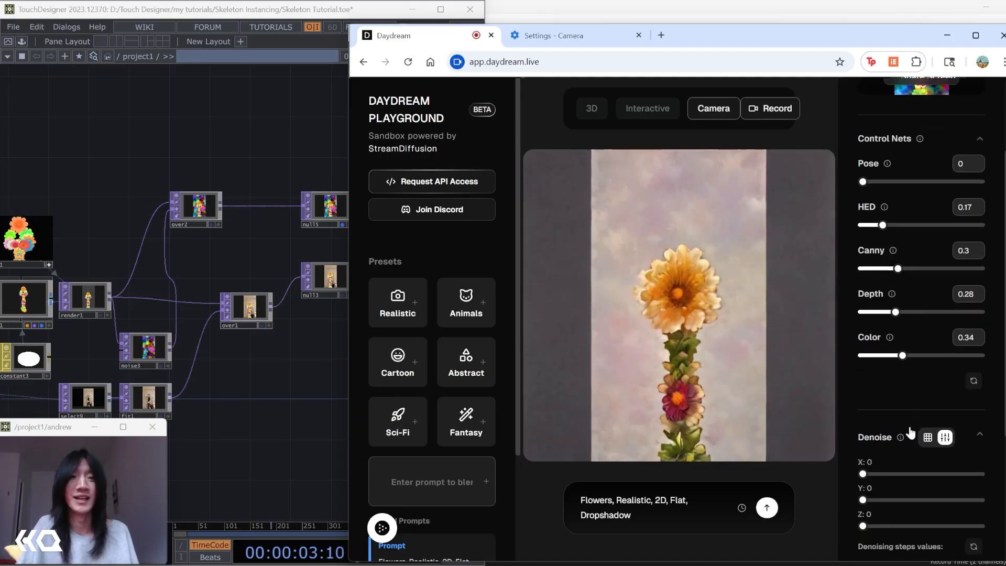
left_click_drag(865, 476, 871, 476)
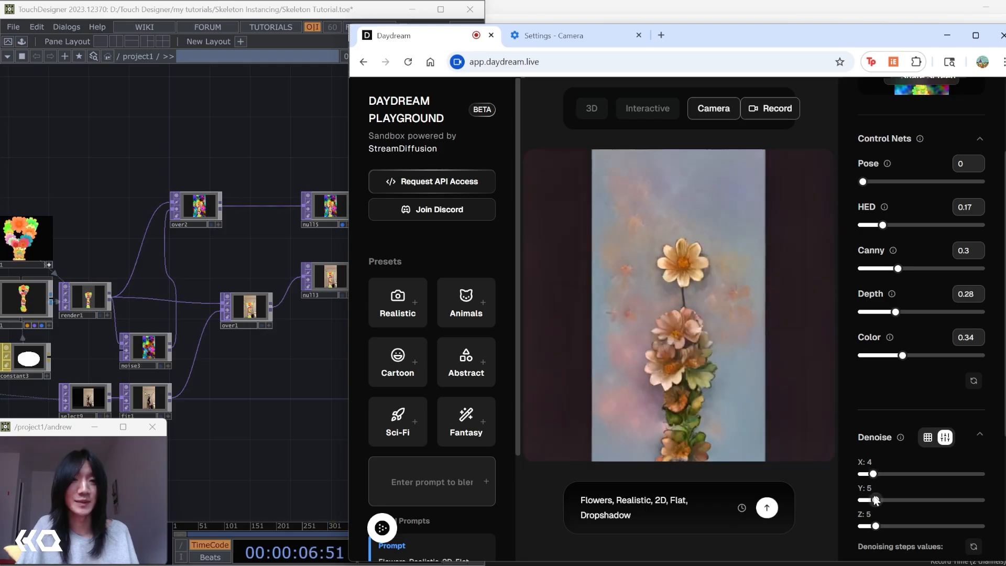
left_click_drag(872, 476, 868, 474)
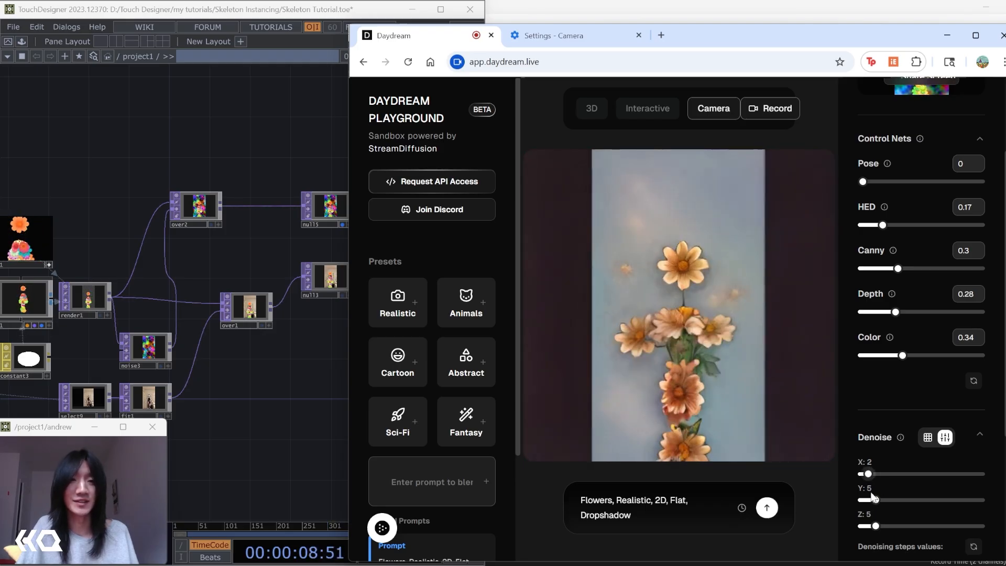
left_click_drag(875, 526, 884, 526)
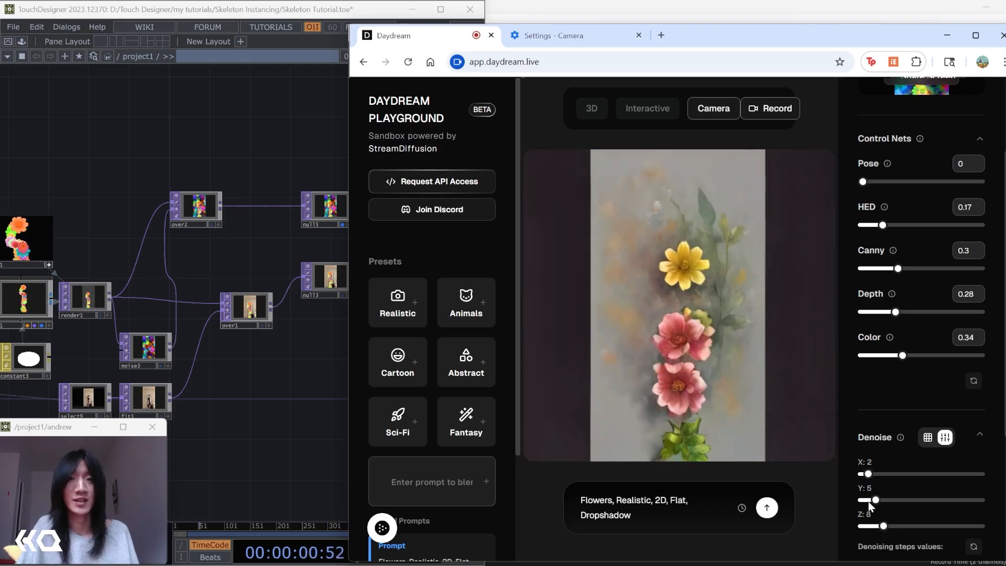
left_click_drag(868, 474, 951, 474)
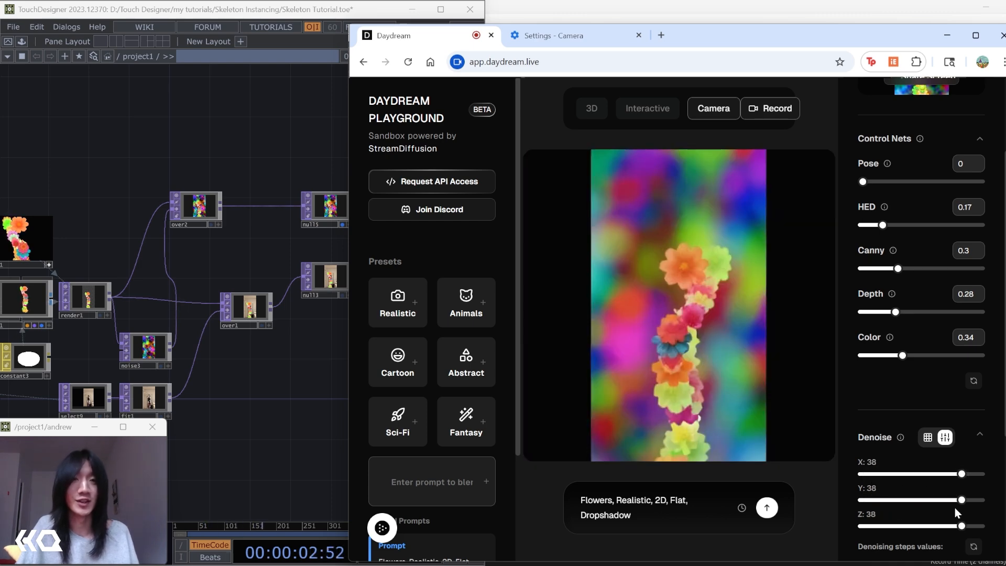
- Set Denoise to X 4, Y 10 and Z 22, and reduce the Depth control net to 0.17
left_click_drag(961, 526, 888, 503)
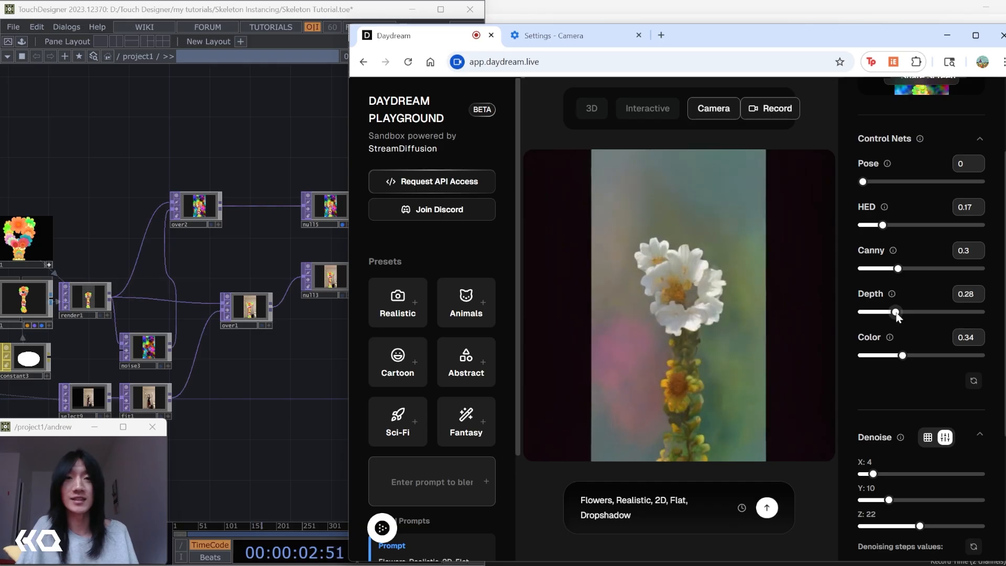
left_click_drag(898, 312, 881, 314)
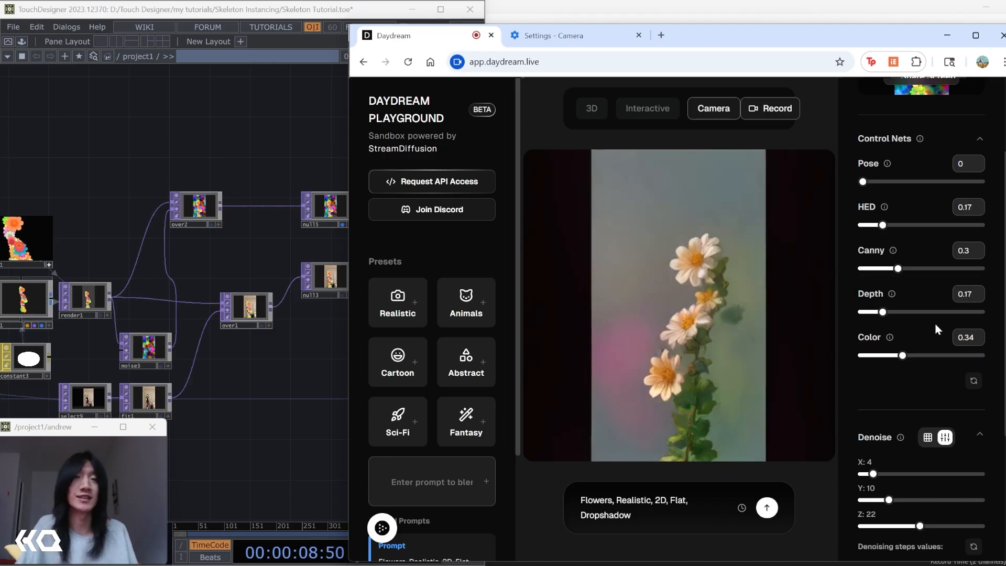
- Save the current ControlNet and Denoise parameters as a named, reusable configuration
scroll(947, 126, "up", 3)
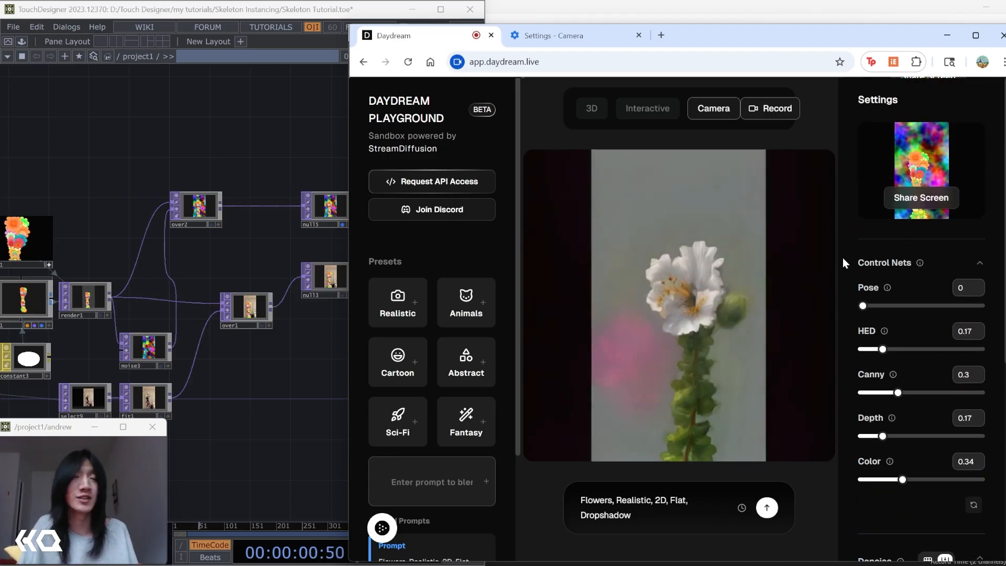
scroll(904, 317, "down", 6)
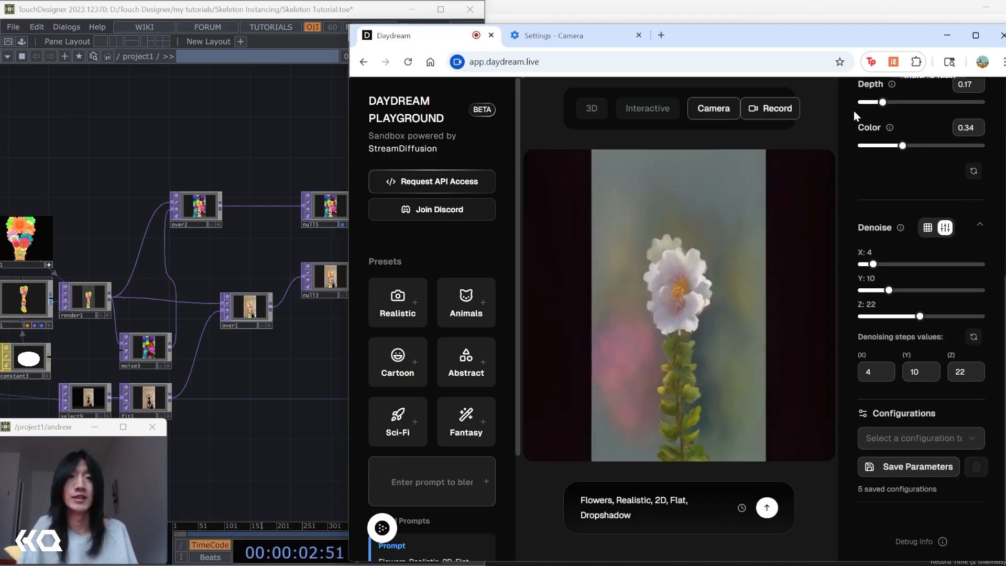
left_click(931, 470)
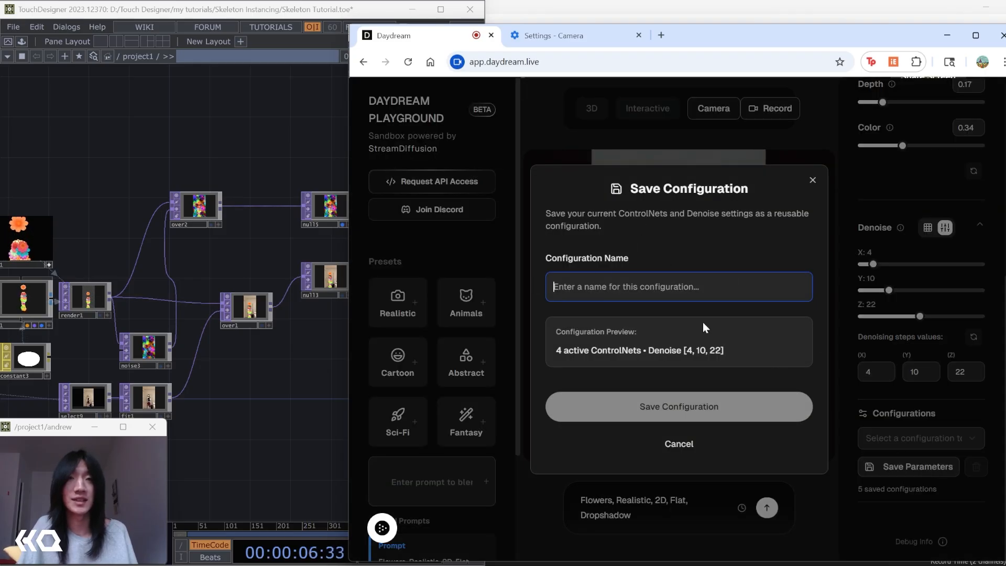
left_click(677, 283)
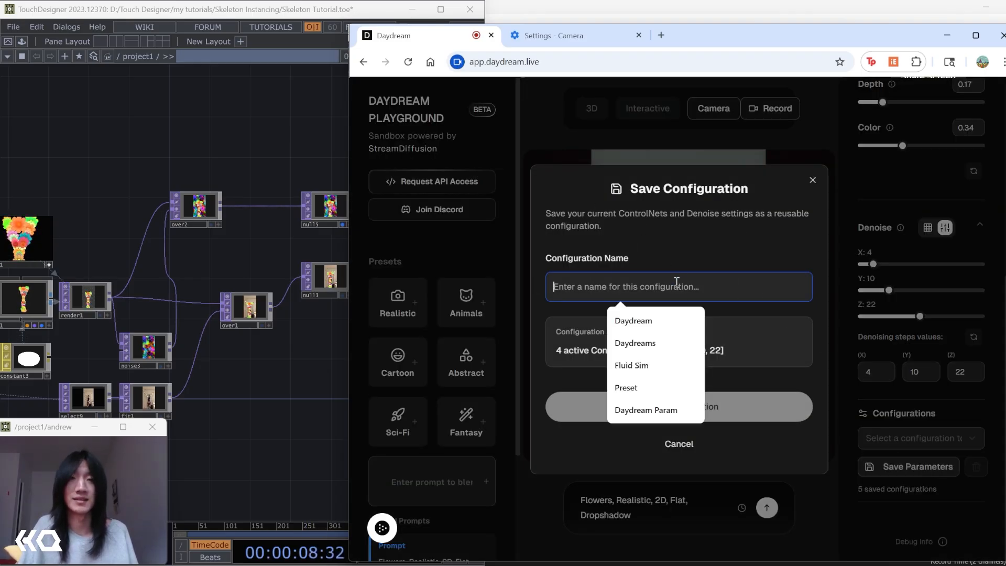
type("fLO")
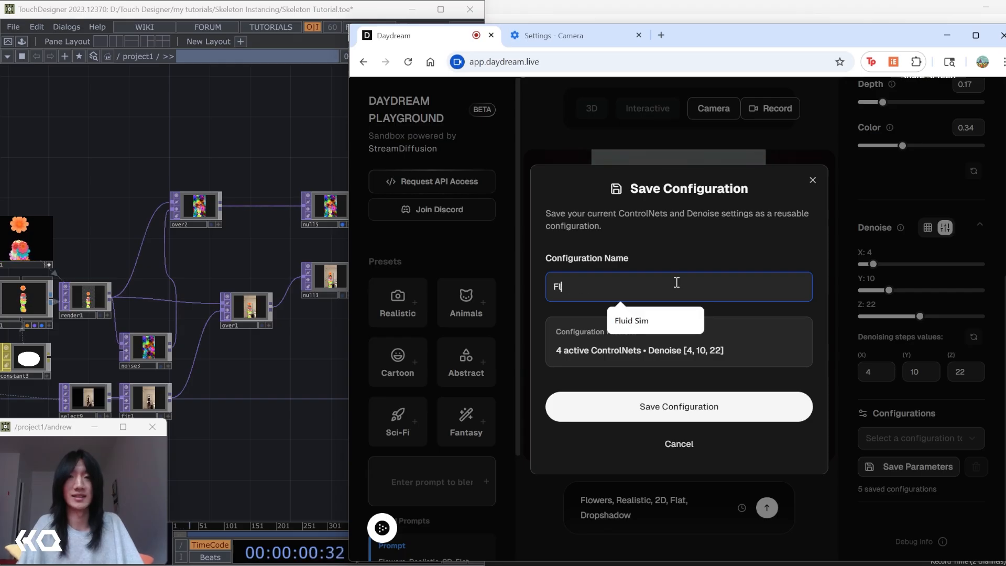
left_click(695, 421)
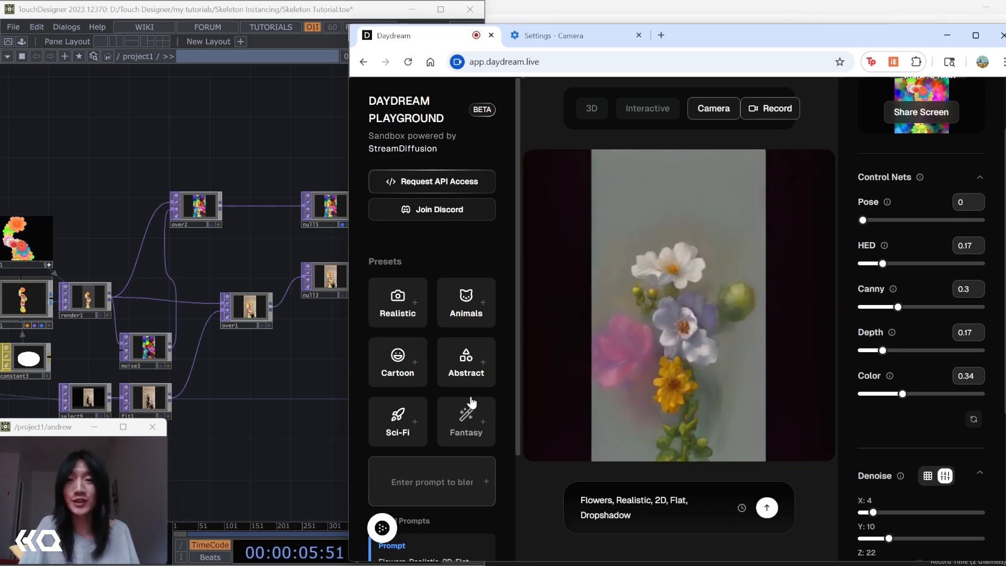
- Blend in a second prompt reading "Lotus Flowers, Caligraphy"
left_click(442, 474)
type("Lotus")
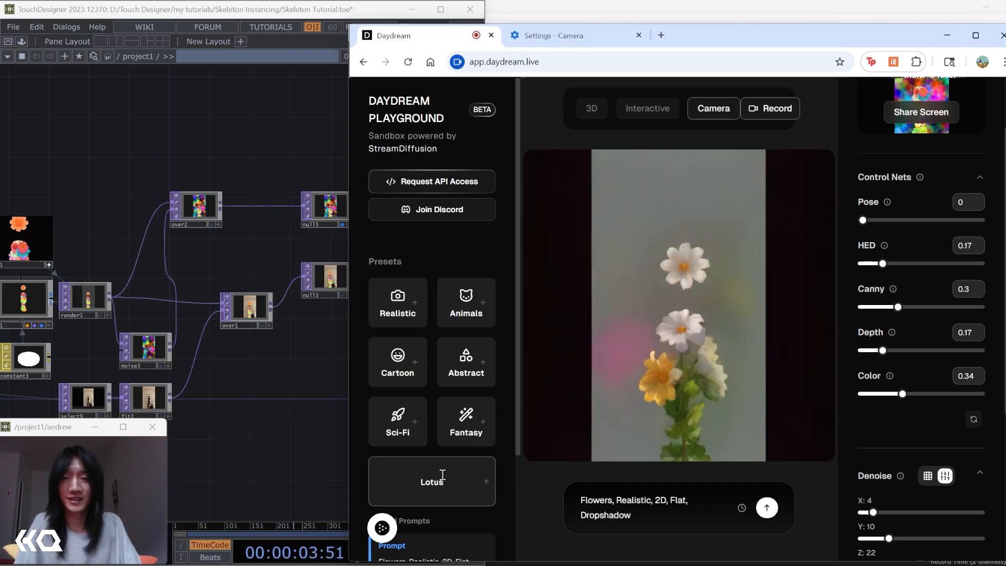
type(" Flowers")
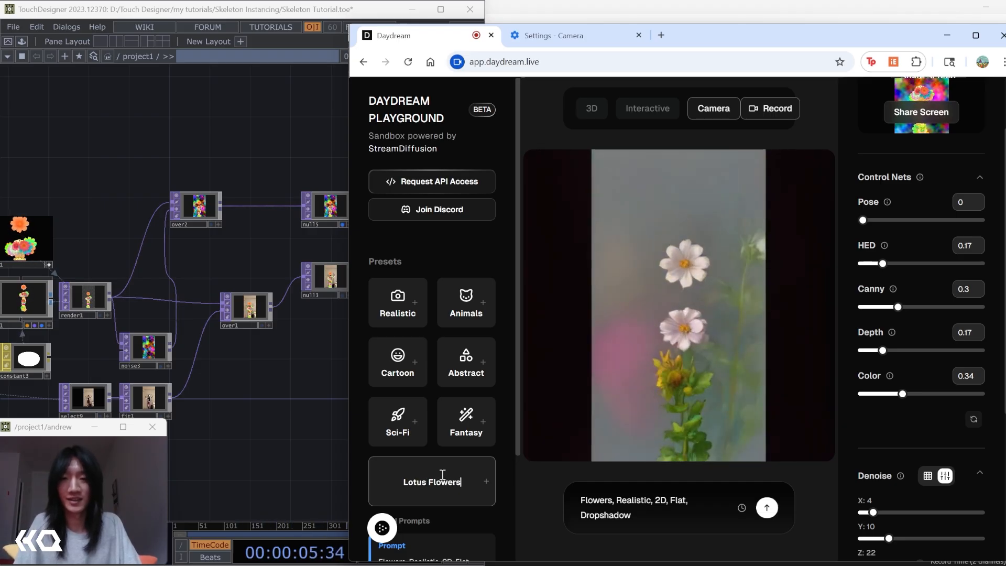
type(", Caligrap")
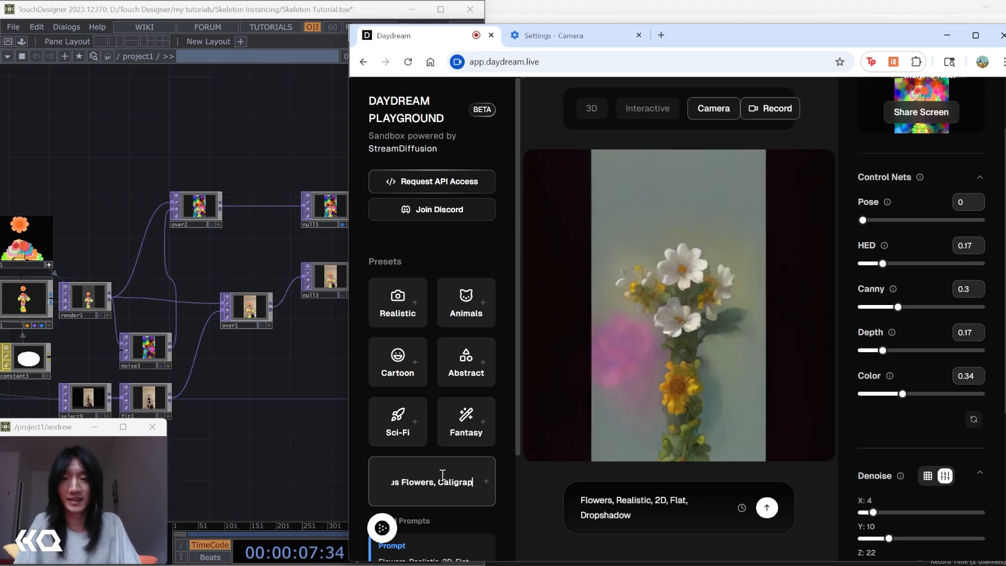
type("hy")
key("Return")
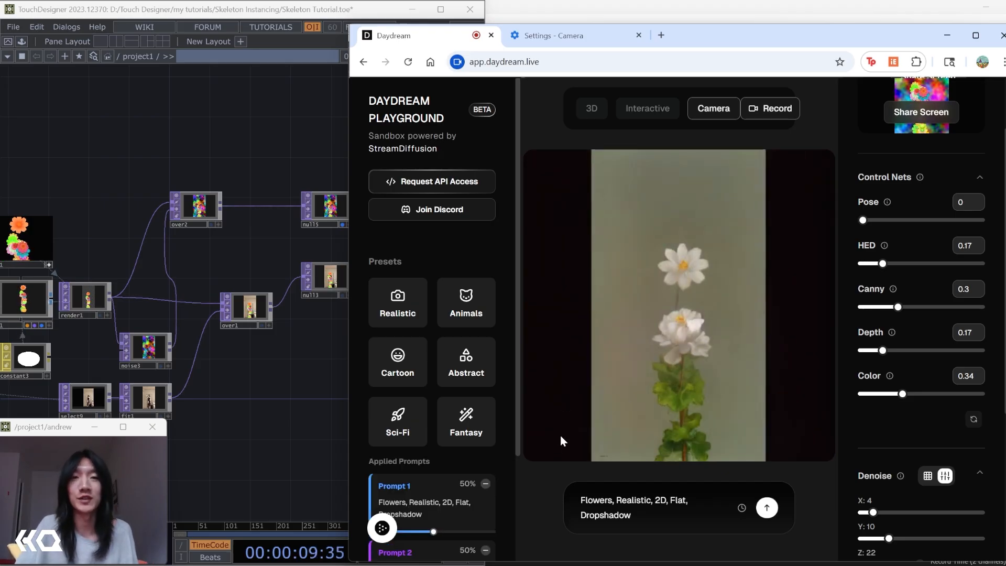
- Raise the weight of the lotus flower prompt to 99% in the applied prompts
scroll(486, 489, "down", 3)
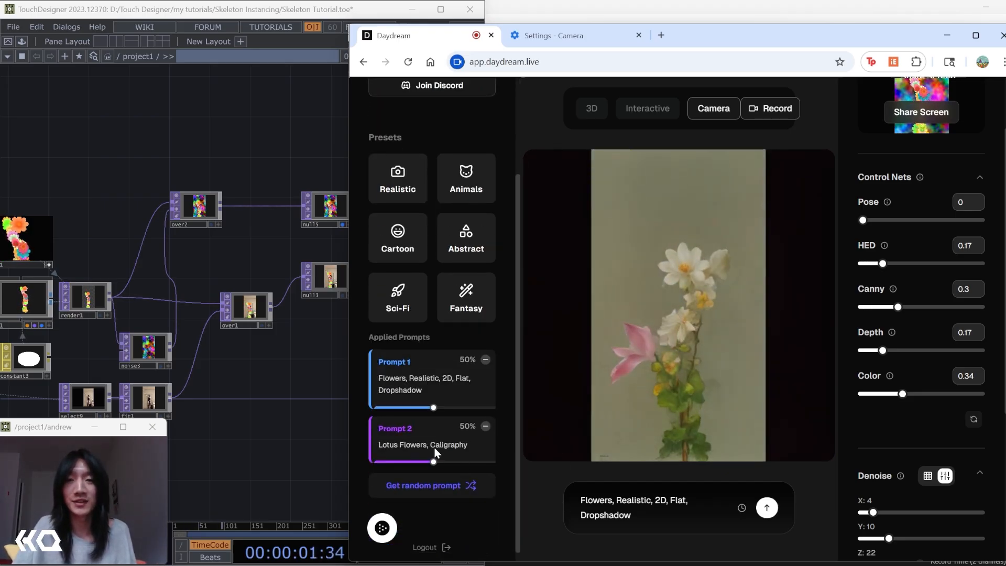
left_click_drag(445, 465, 448, 465)
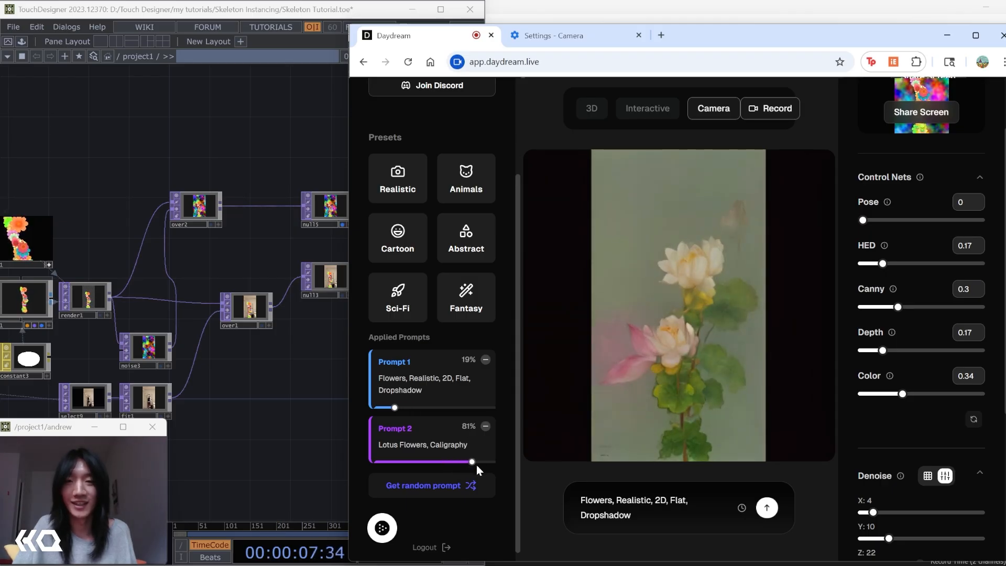
left_click_drag(472, 463, 495, 466)
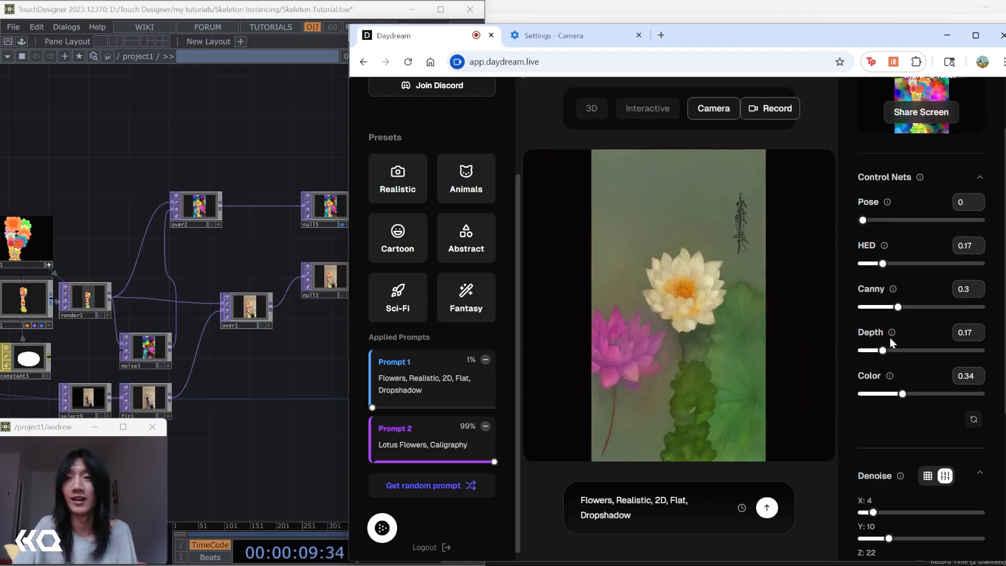
- Lower the Denoise values to X 3 and Y 9 for the live lotus render
mouse_move(892, 336)
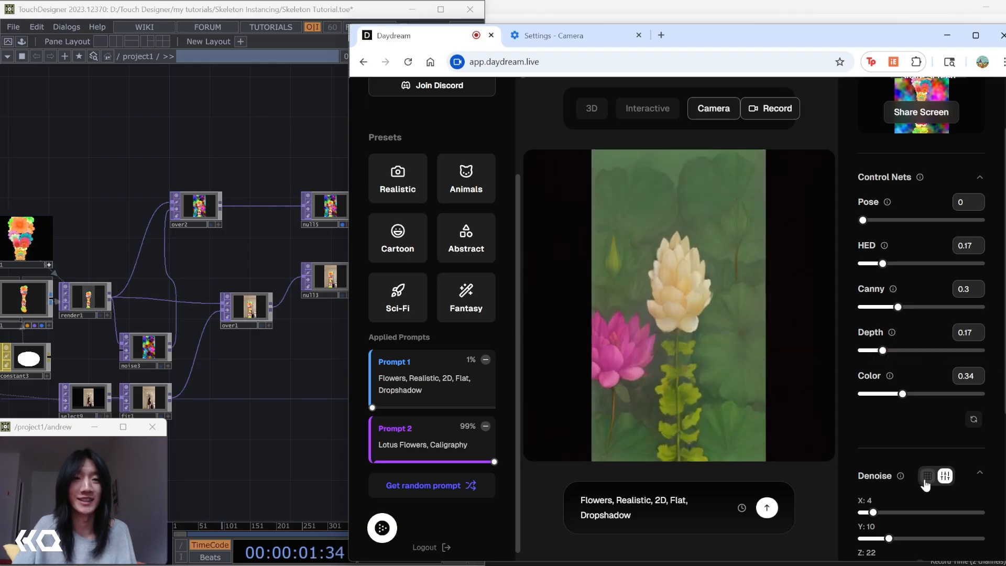
scroll(880, 477, "down", 1)
left_click_drag(889, 476, 871, 450)
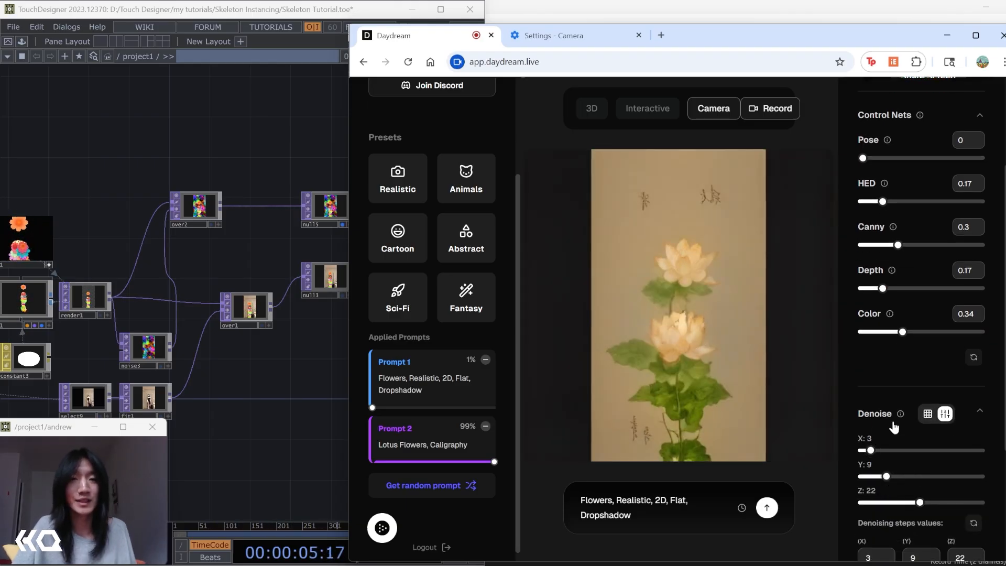
scroll(859, 352, "up", 2)
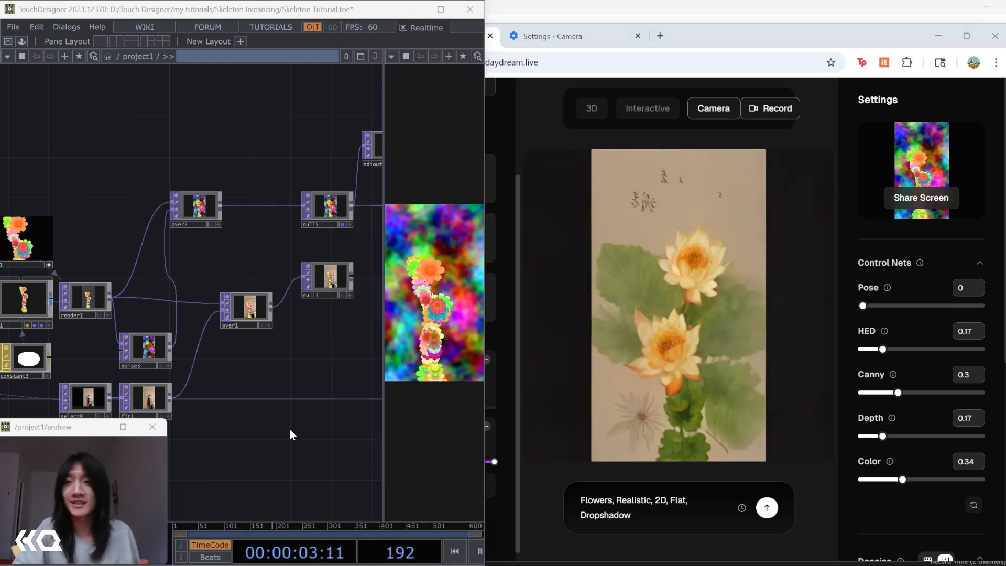
- Switch to TouchDesigner and bypass noise3 to remove the colorful noise background behind the flower skeleton
left_click_drag(281, 415, 319, 410)
left_click_drag(243, 268, 344, 285)
left_click(194, 337)
scroll(297, 281, "down", 6)
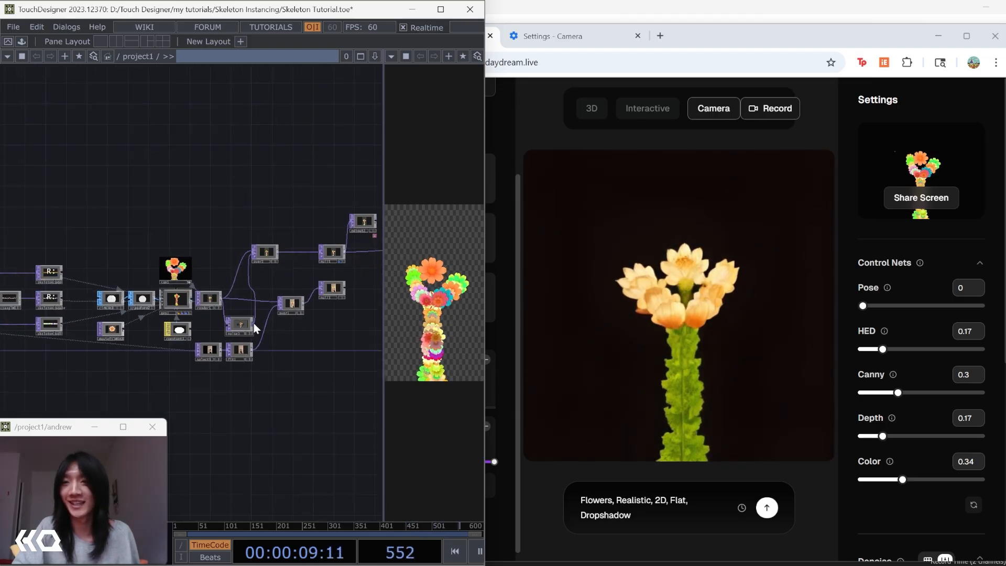
- Set the interpolate value of the constant2 operator to 6 so fewer flowers are spread along the skeleton
scroll(261, 358, "up", 8)
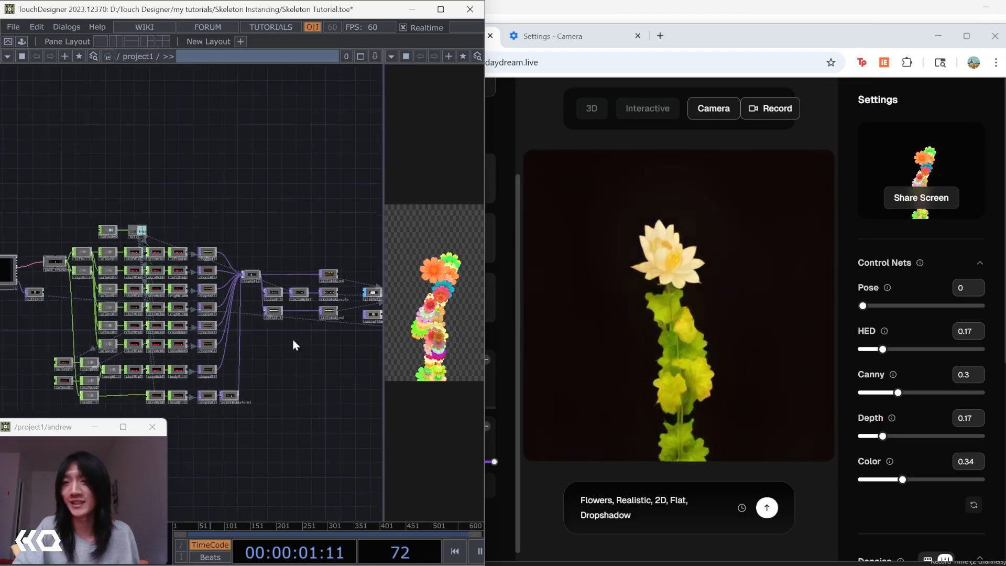
left_click(246, 209)
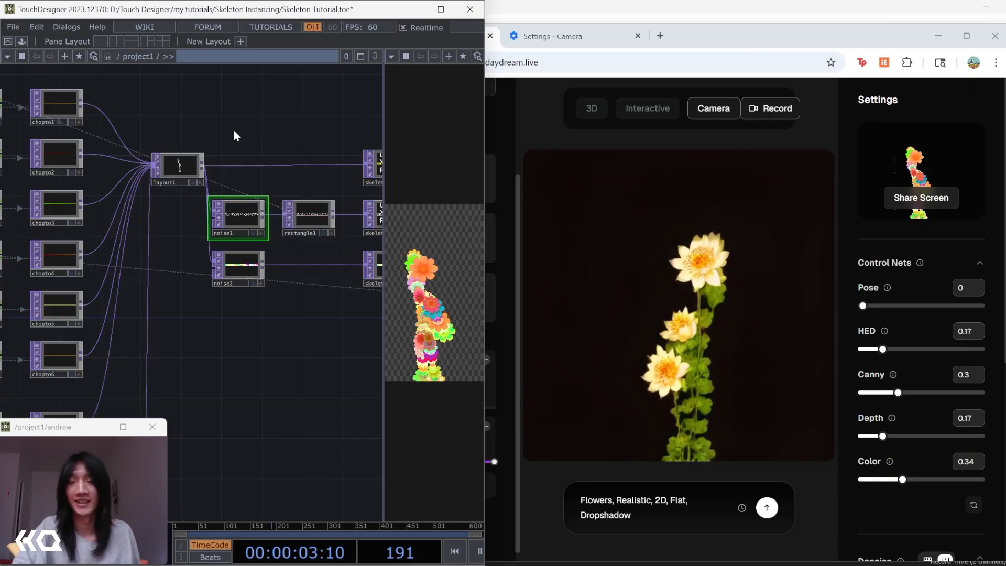
left_click_drag(187, 109, 330, 271)
scroll(330, 271, "down", 3)
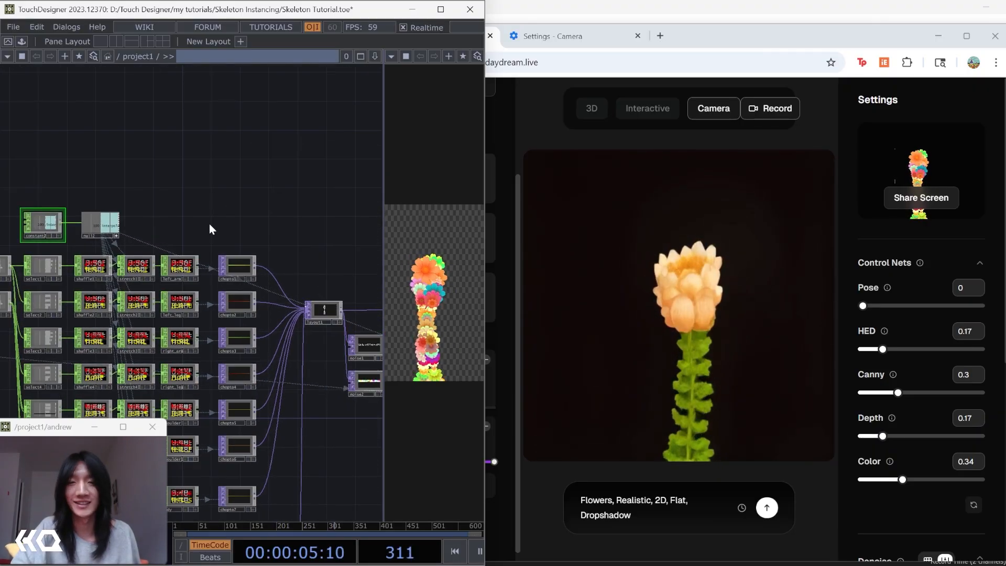
key("p")
mouse_move(281, 136)
middle_mouse_down()
mouse_move(281, 119)
mouse_move(259, 119)
mouse_move(276, 117)
middle_mouse_up()
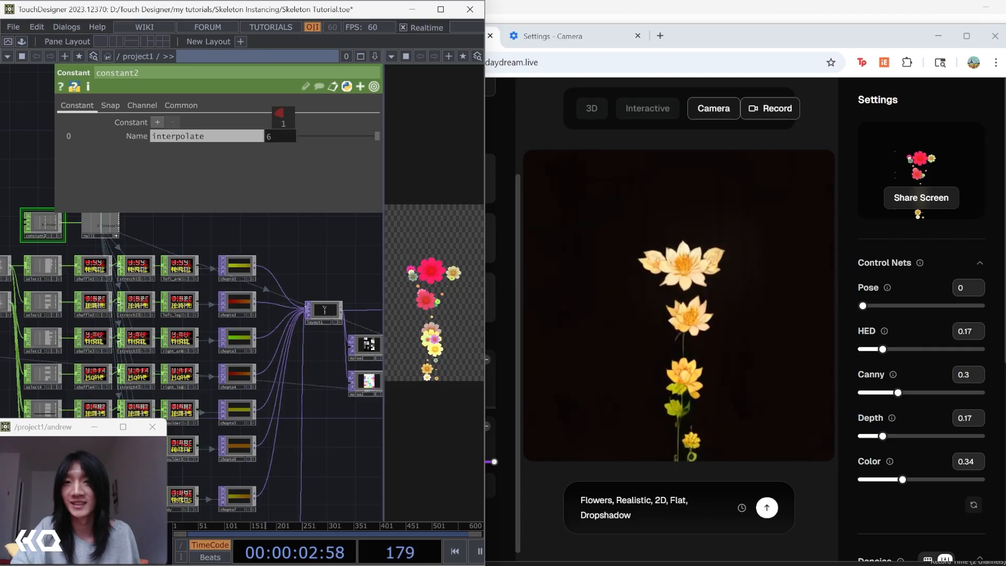
- Set the Amplitude of noise1 to 2 to vary the flower sizes more strongly
left_click_drag(368, 452, 242, 442)
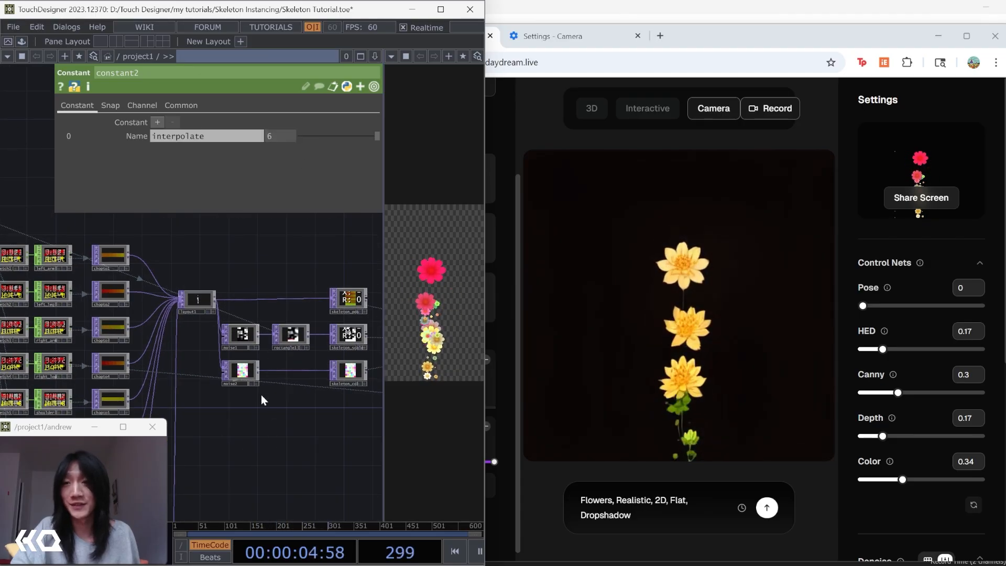
scroll(261, 395, "up", 2)
left_click(257, 375)
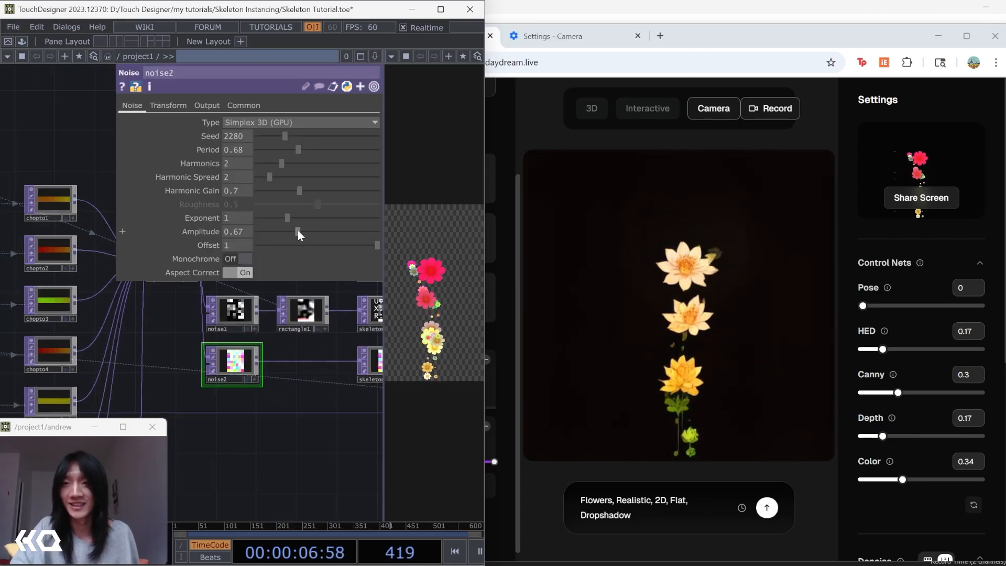
left_click(224, 307)
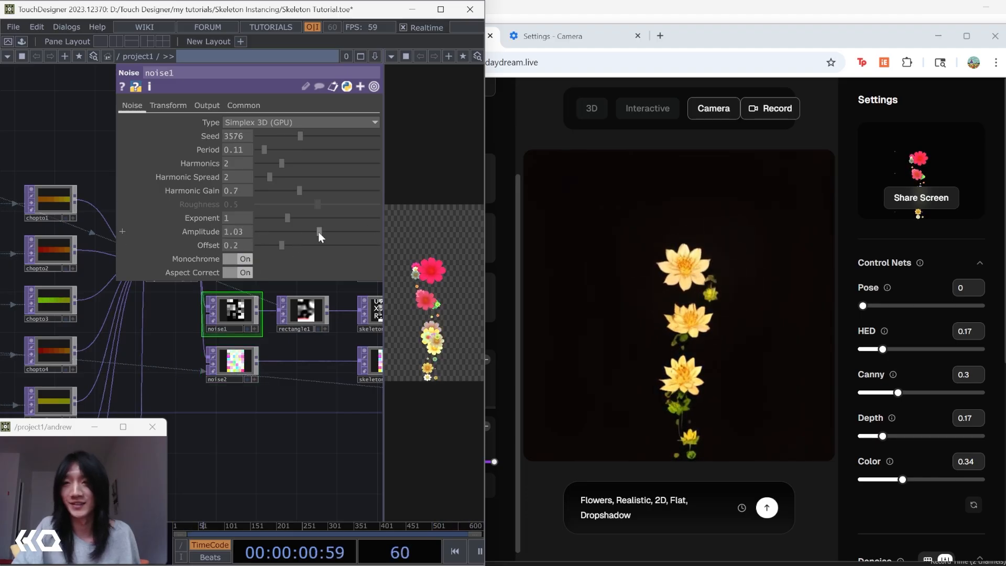
left_click_drag(318, 231, 388, 225)
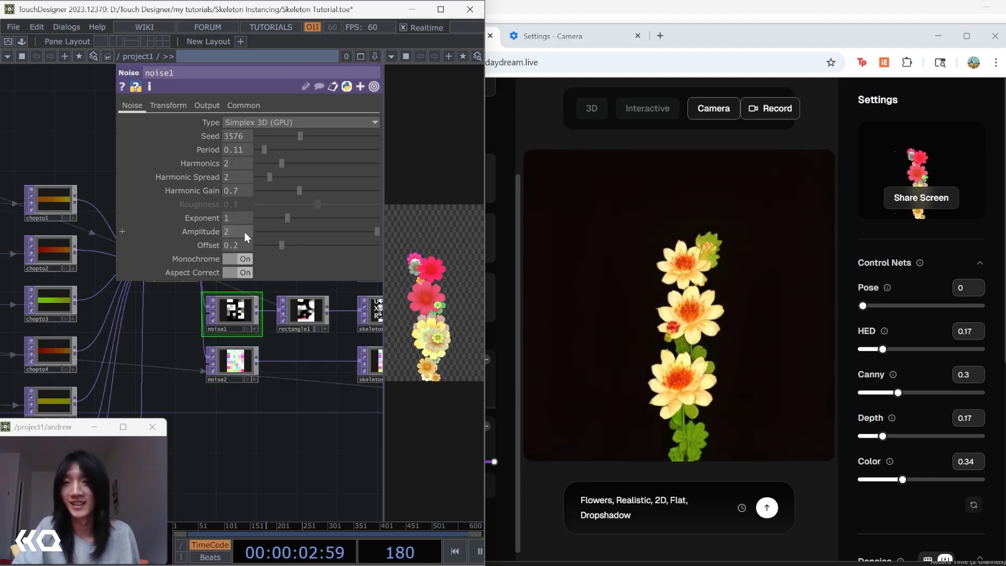
- Set the first Fill Color value of rectangle1 to 5 to enlarge the head flower
left_click_drag(272, 383, 235, 428)
left_click(265, 360)
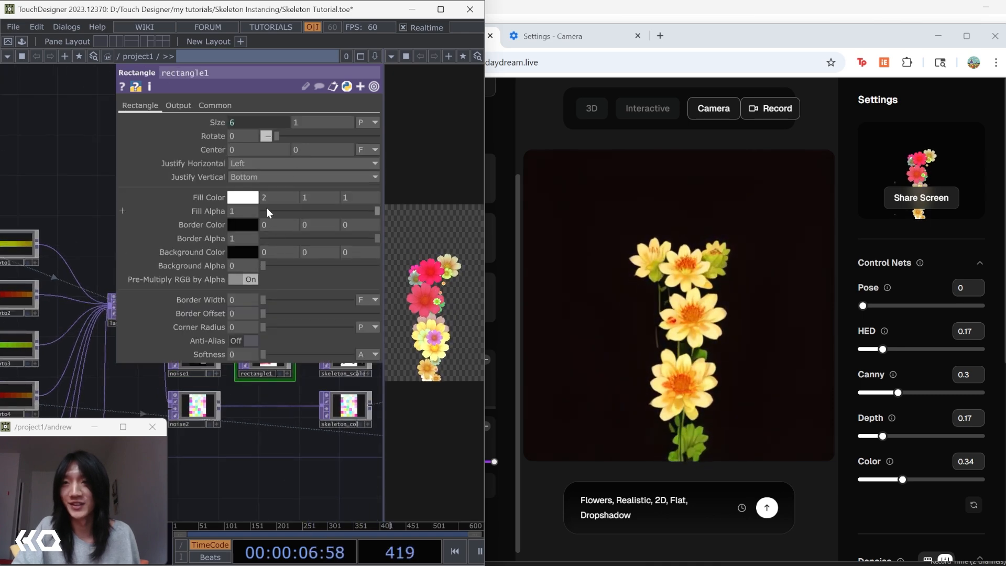
middle_click_drag(272, 197, 273, 173)
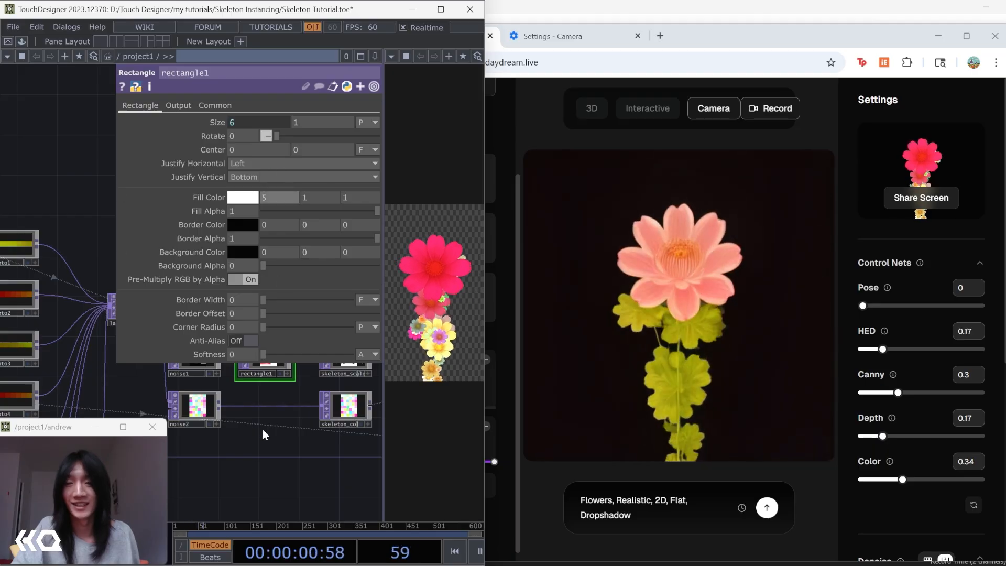
- Set the Y Translate of pointtransform1 to 0.26 to raise the head flower, keeping X at 0
scroll(262, 430, "down", 5)
left_click_drag(254, 475, 337, 422)
left_click(248, 455)
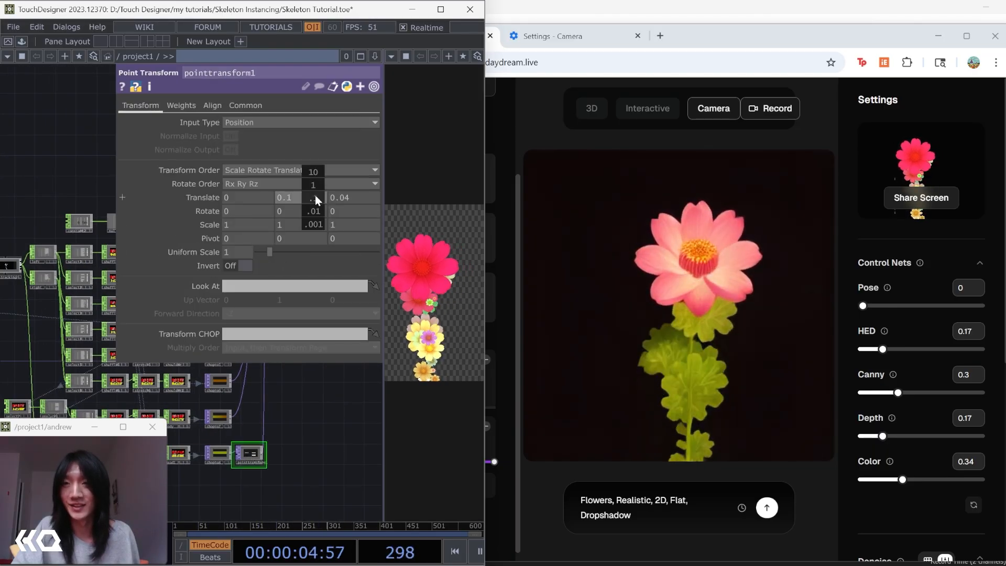
mouse_move(316, 195)
middle_mouse_down()
mouse_move(321, 183)
mouse_move(303, 209)
mouse_move(314, 184)
middle_mouse_up()
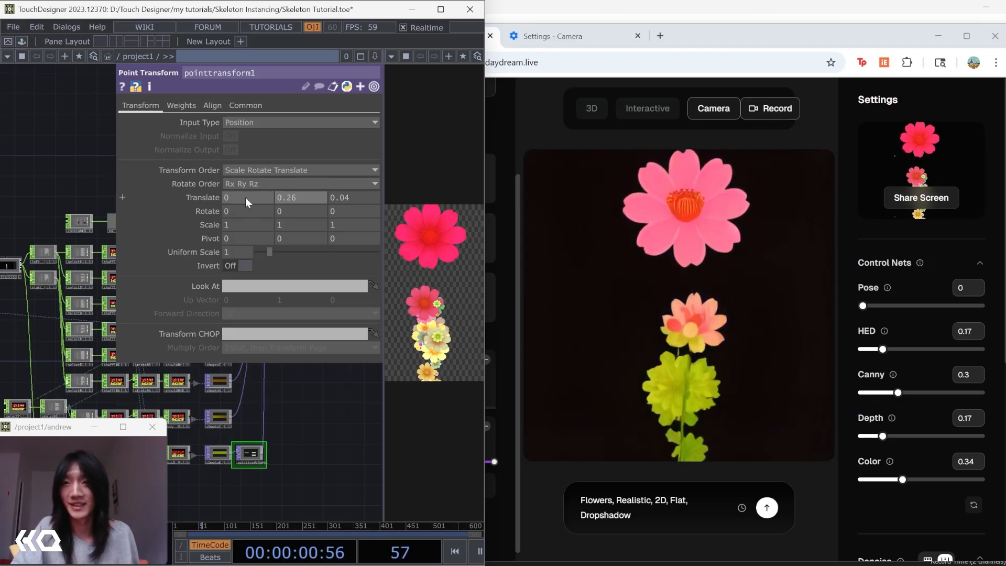
middle_click_drag(246, 197, 242, 174)
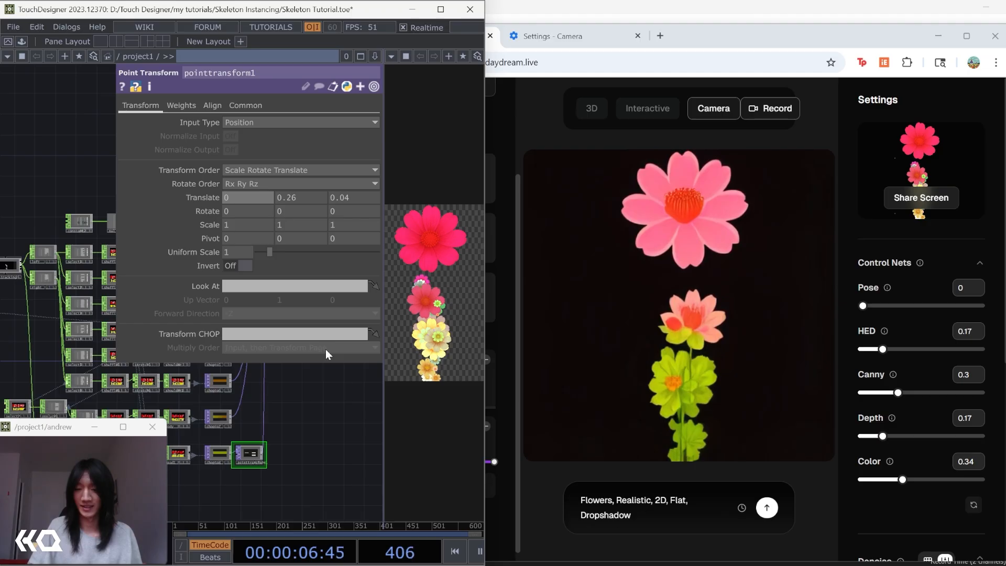
left_click_drag(327, 447, 244, 443)
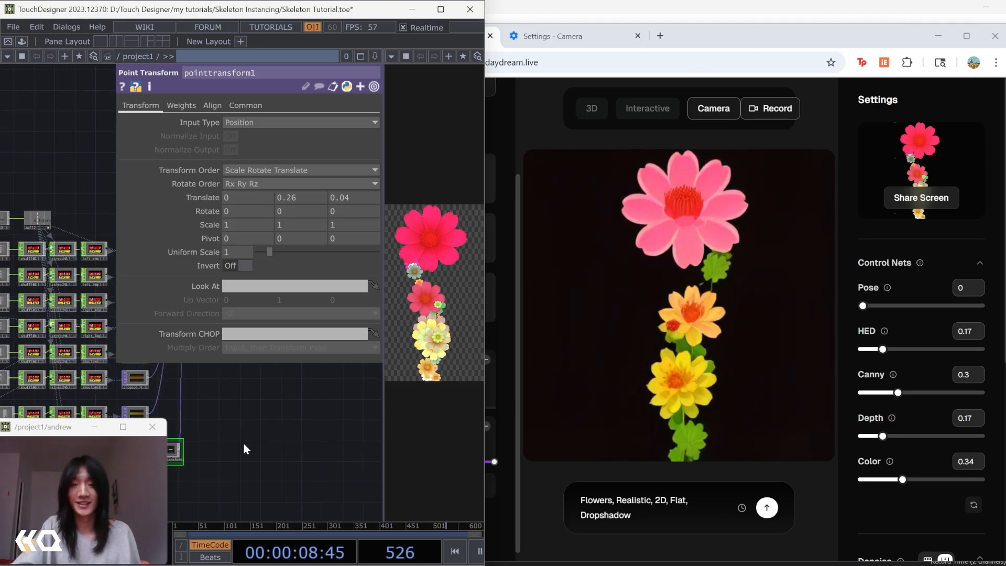
key("h")
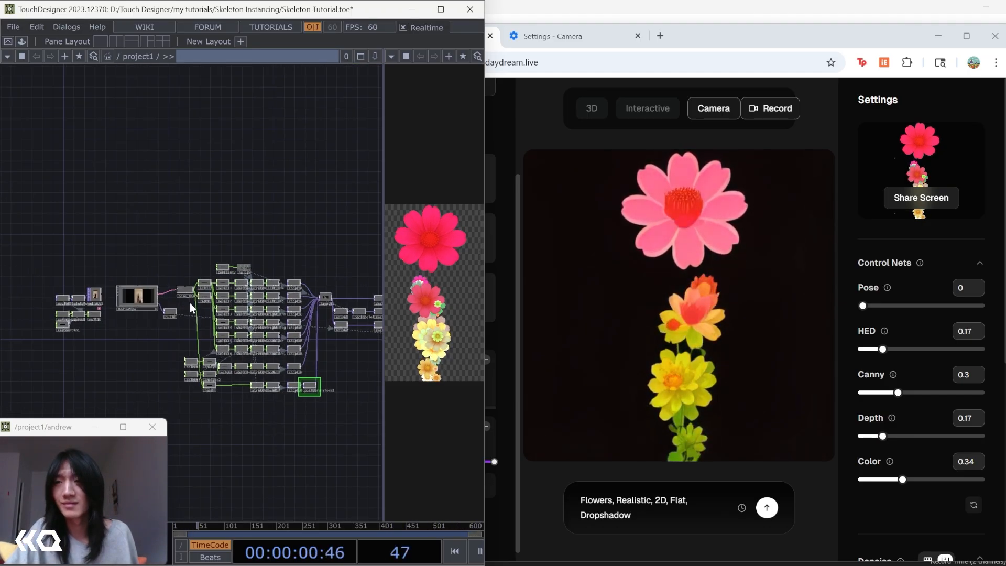
- Start the Daydream stream from the StreamDiffusionTD container at the end of the network
left_click_drag(377, 203, 165, 188)
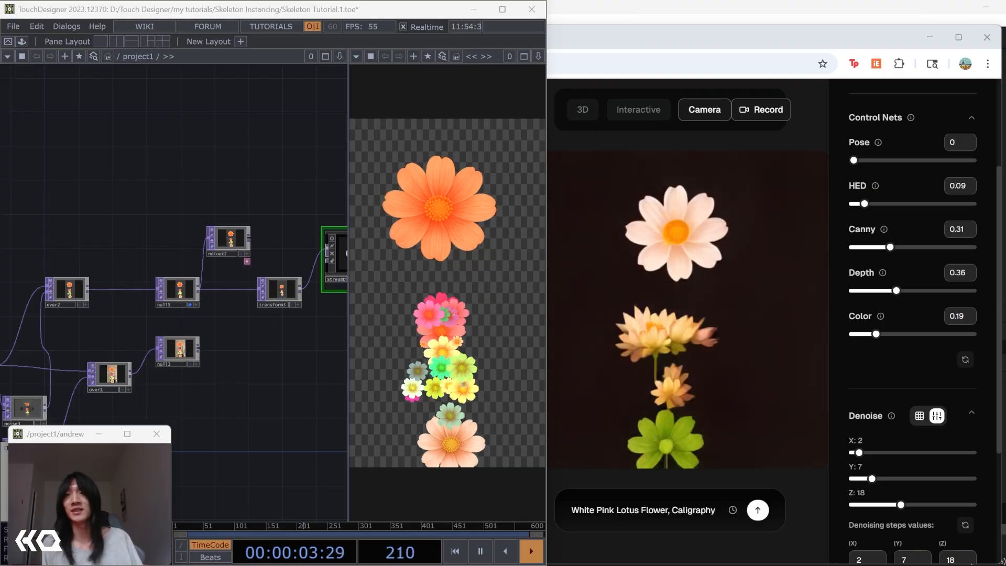
left_click_drag(274, 388, 162, 414)
left_click_drag(283, 384, 251, 331)
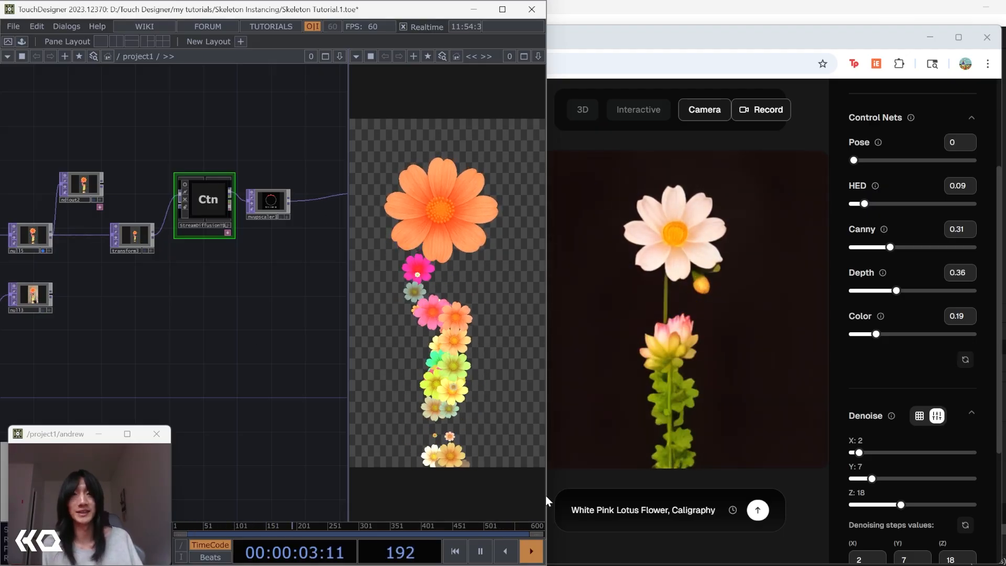
left_click_drag(204, 328, 182, 339)
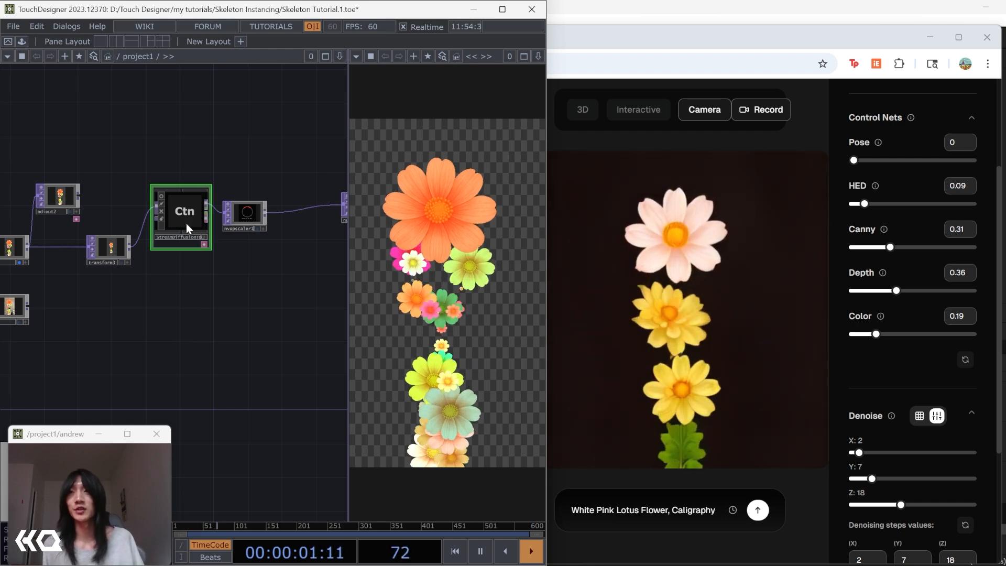
key("p")
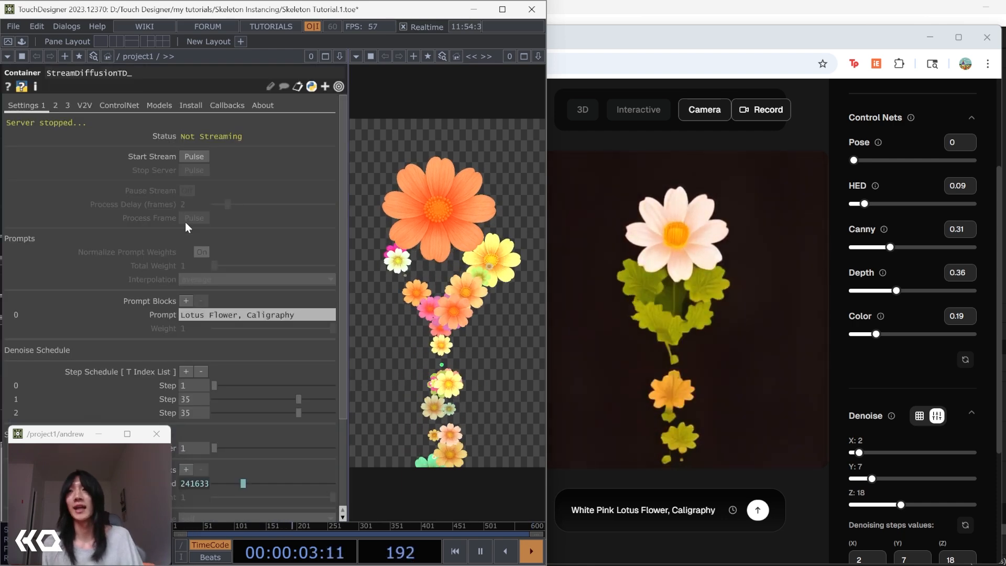
left_click(195, 156)
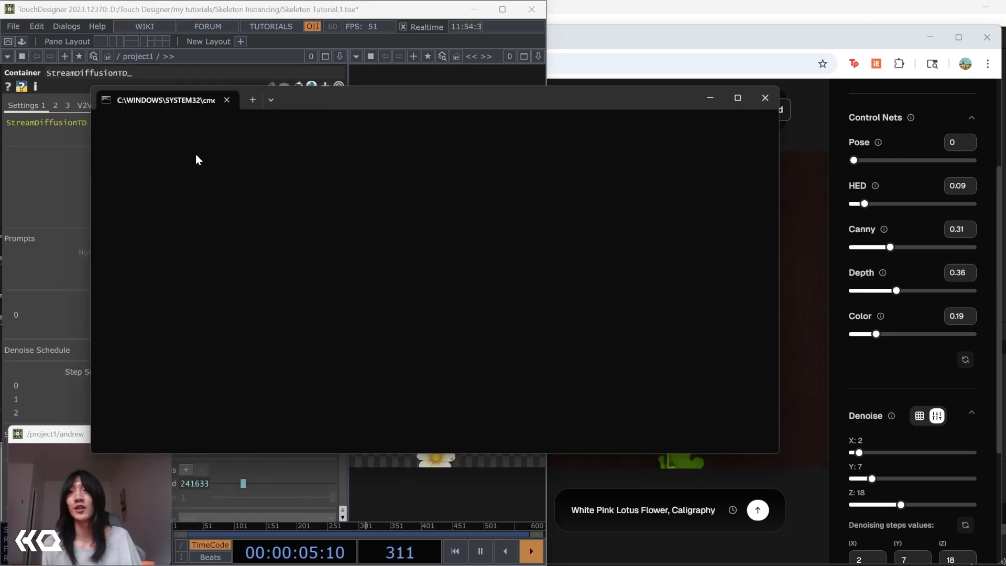
- Minimize the stream's console window and review the container's ControlNet models and weights and its main stream settings
left_click(46, 168)
left_click(119, 106)
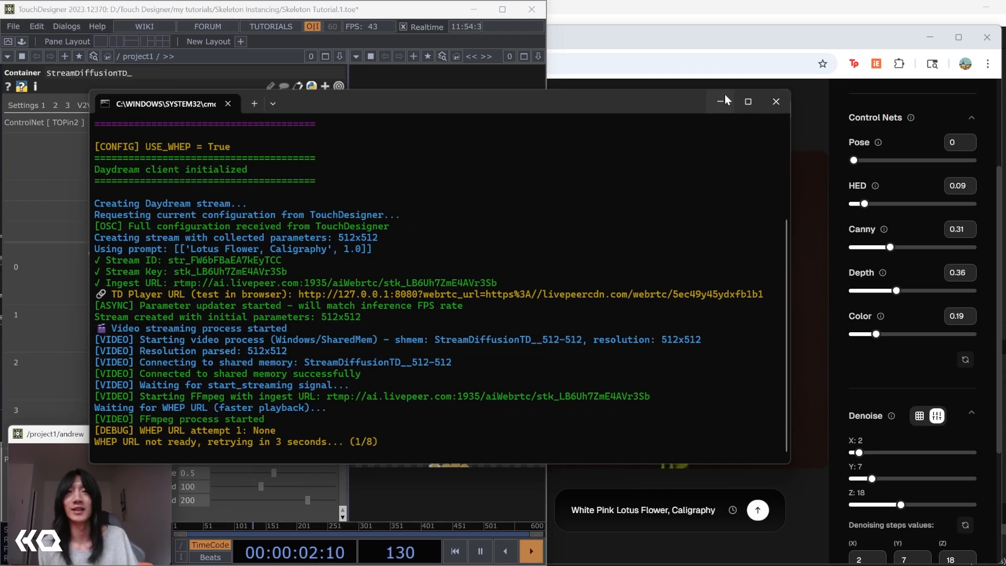
left_click(723, 92)
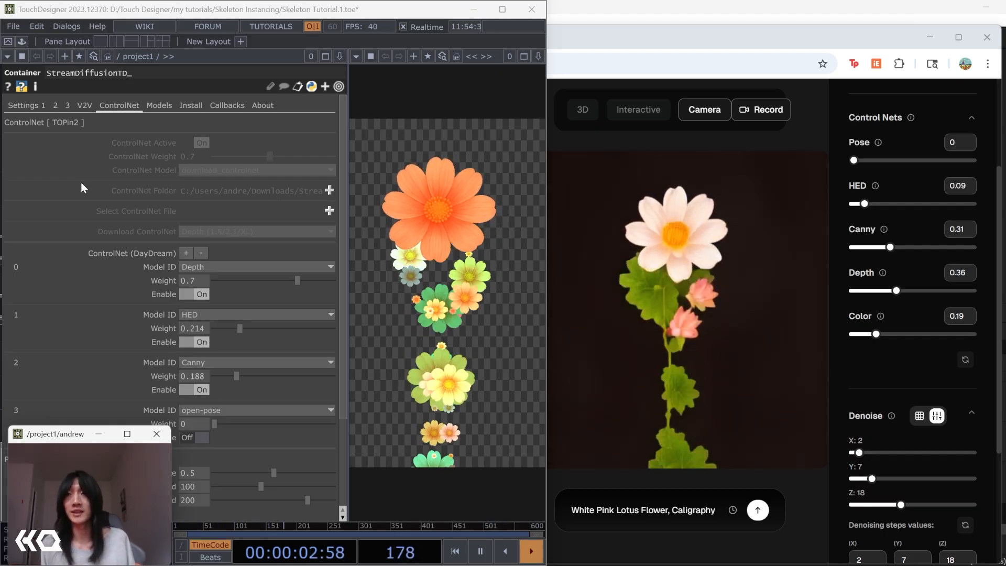
left_click(34, 106)
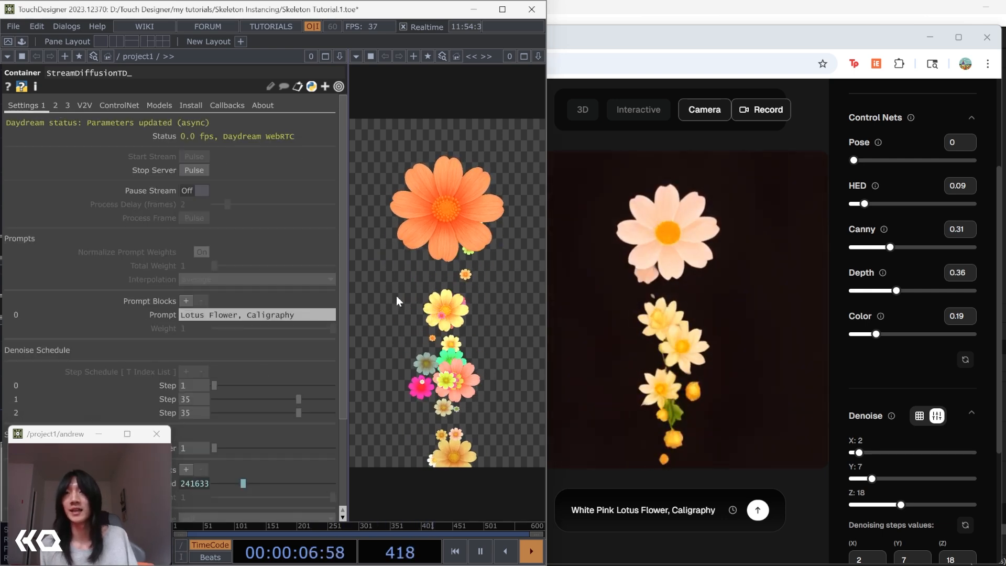
key("p")
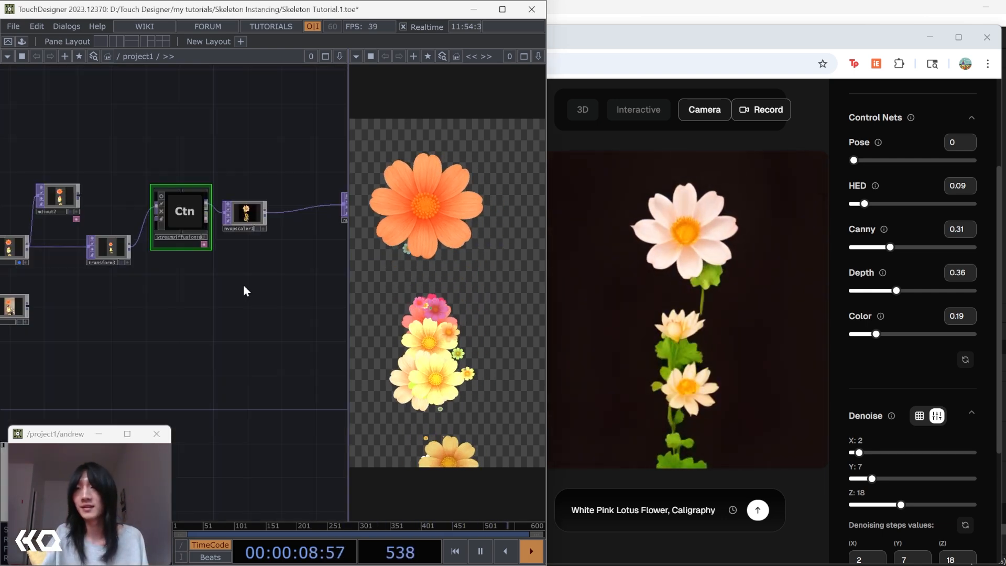
- Widen the TouchDesigner window and display the upscaled null6 output beside the flower composite in the viewer
left_click_drag(212, 259, 189, 303)
scroll(165, 244, "up", 4)
left_click(111, 234)
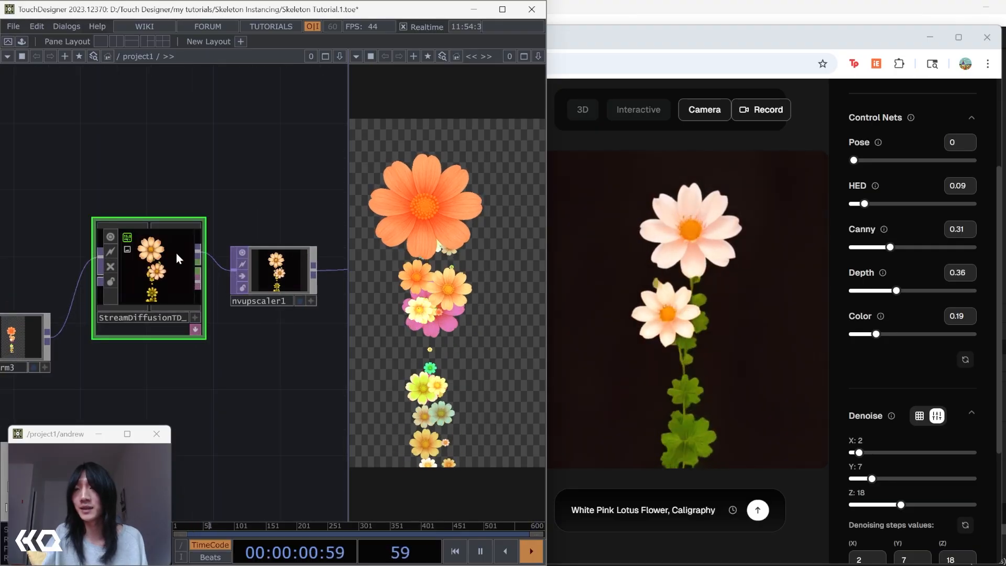
left_click_drag(191, 188, 4, 170)
scroll(68, 265, "up", 6)
scroll(62, 272, "down", 1)
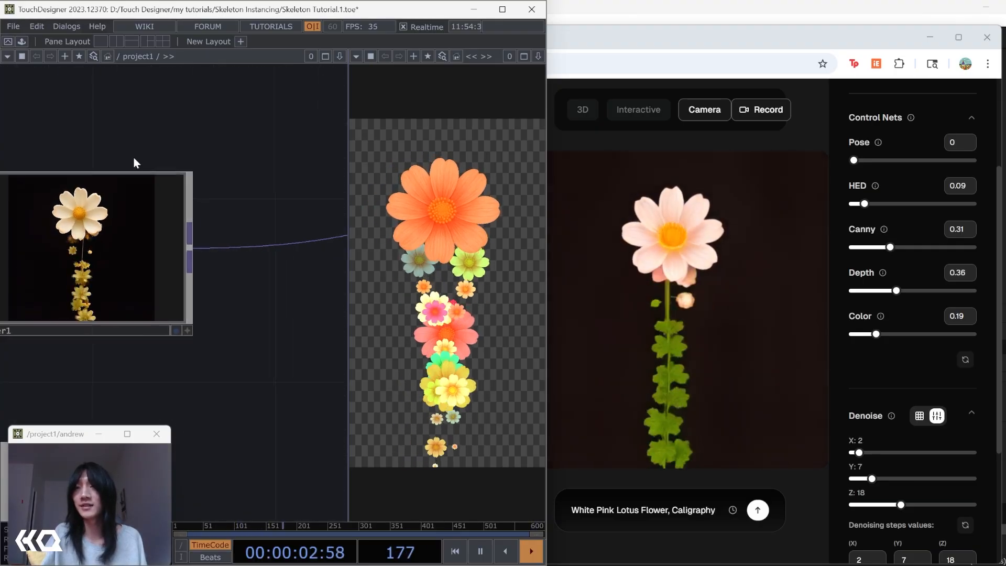
left_click_drag(335, 131, 207, 161)
left_click_drag(340, 183, 71, 178)
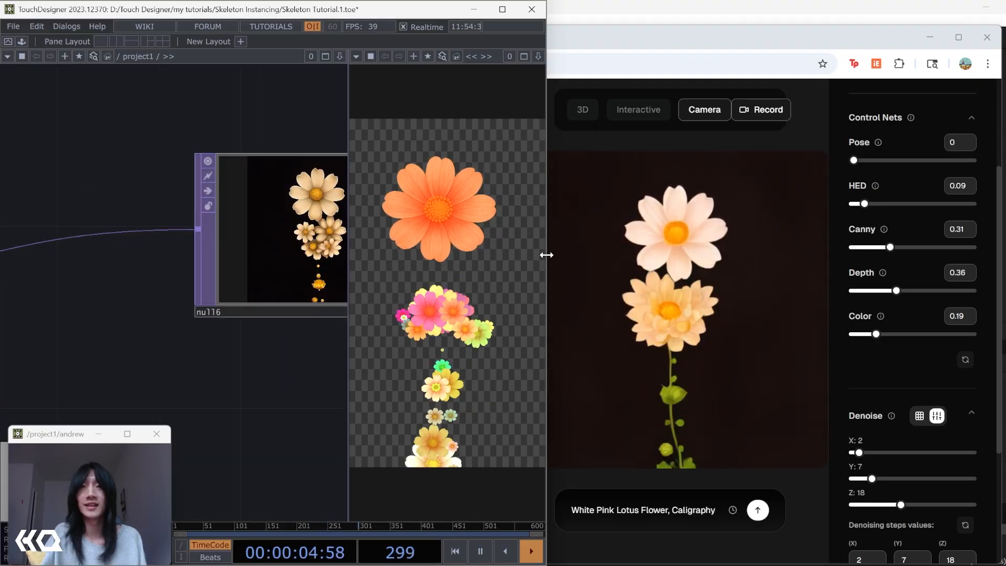
left_click_drag(547, 255, 922, 252)
left_click(415, 312)
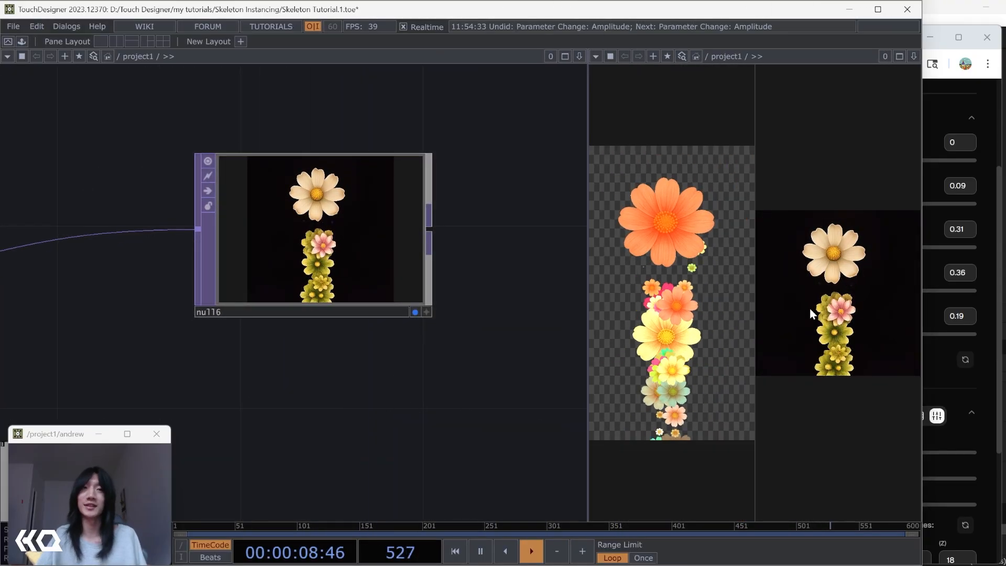
- Examine the StreamDiffusionTD container's live output and frame rate, along with its transform3 input
scroll(285, 378, "down", 6)
left_click_drag(372, 365, 571, 287)
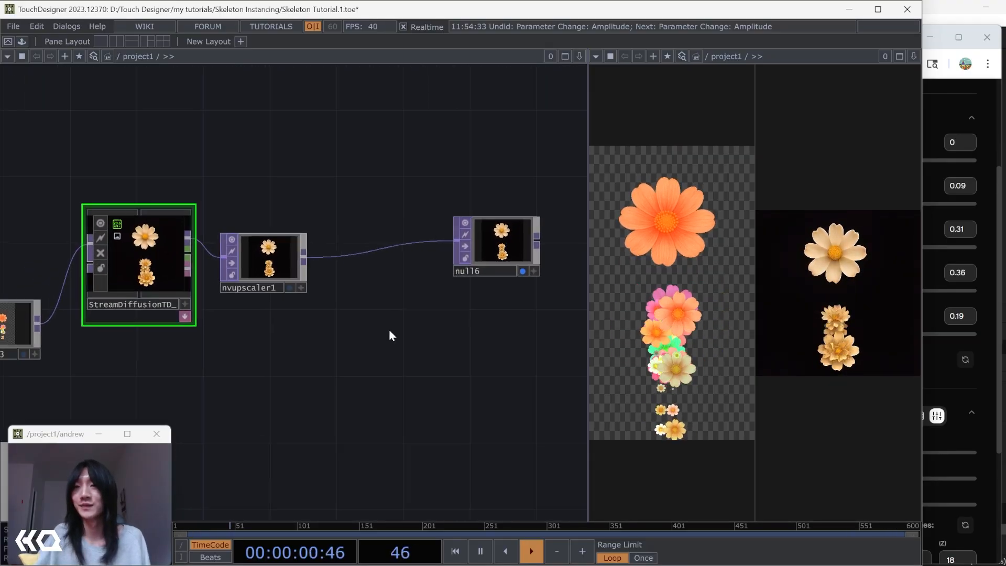
left_click_drag(390, 330, 419, 326)
scroll(177, 276, "up", 1)
scroll(177, 277, "up", 5)
left_click_drag(284, 418, 511, 424)
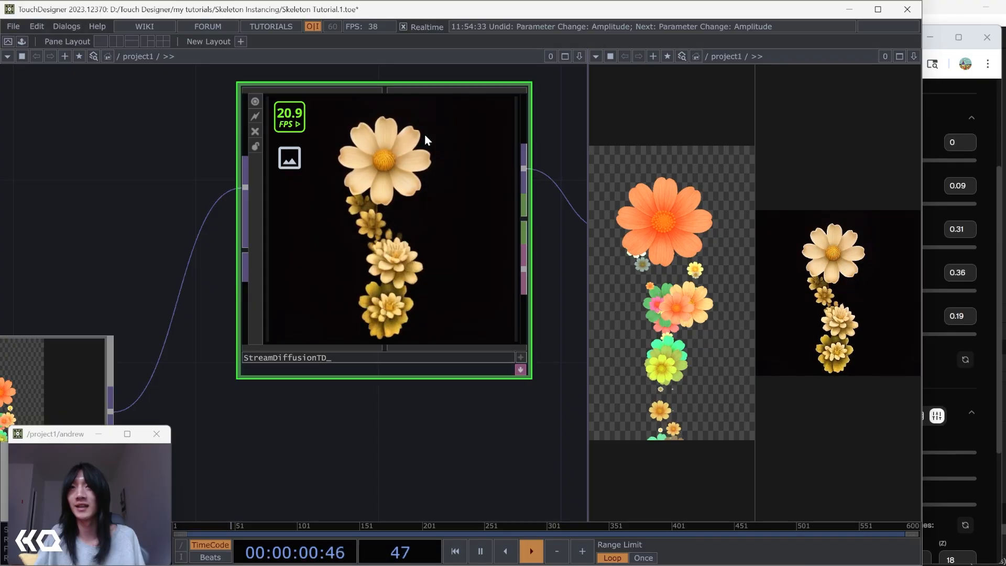
scroll(426, 137, "down", 2)
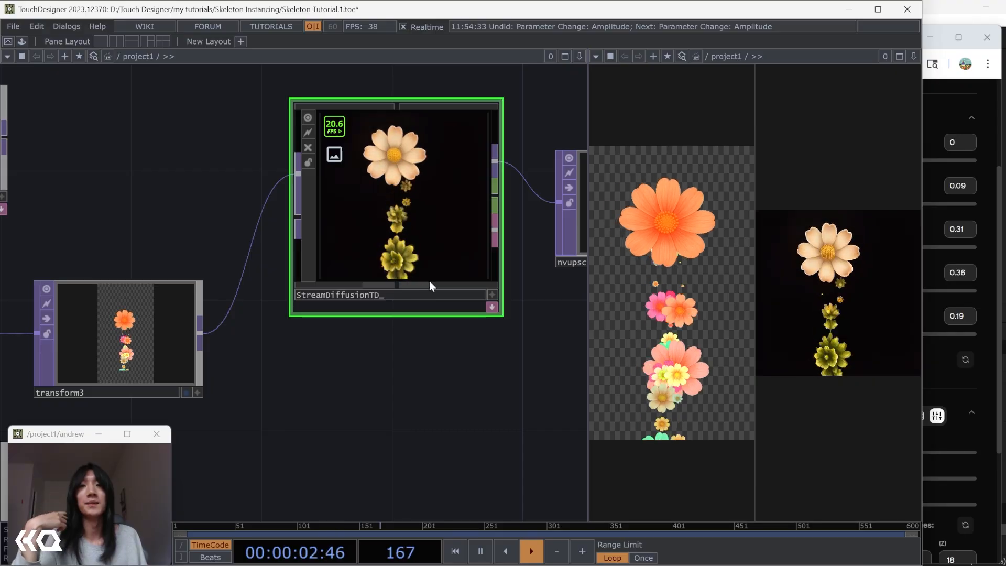
left_click_drag(438, 329, 336, 388)
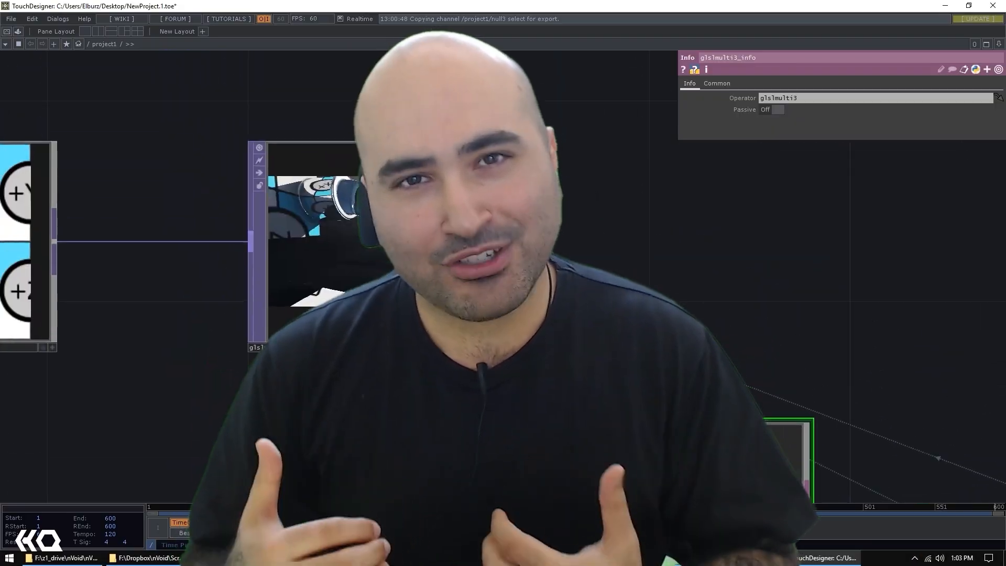
left_click_drag(630, 314, 576, 162)
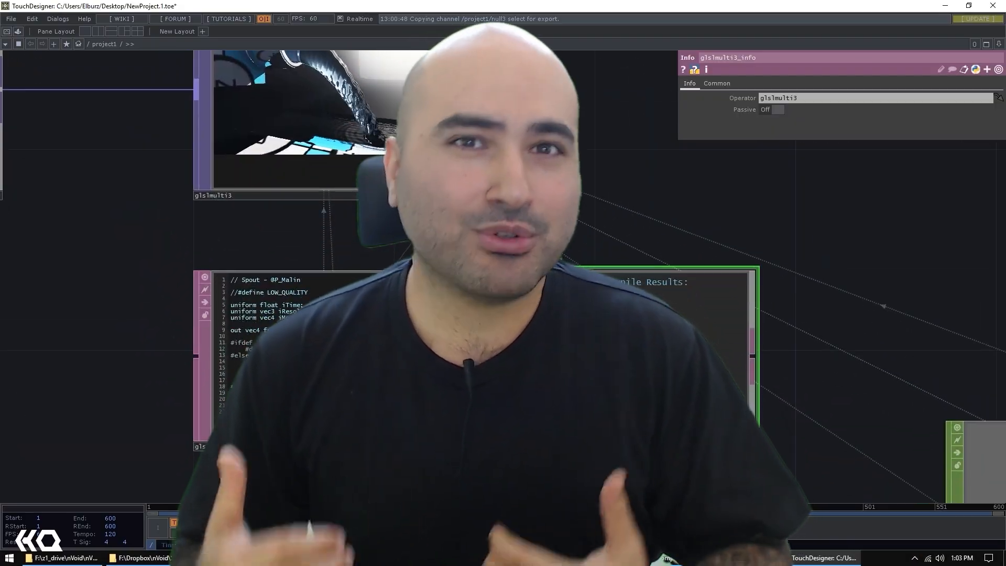